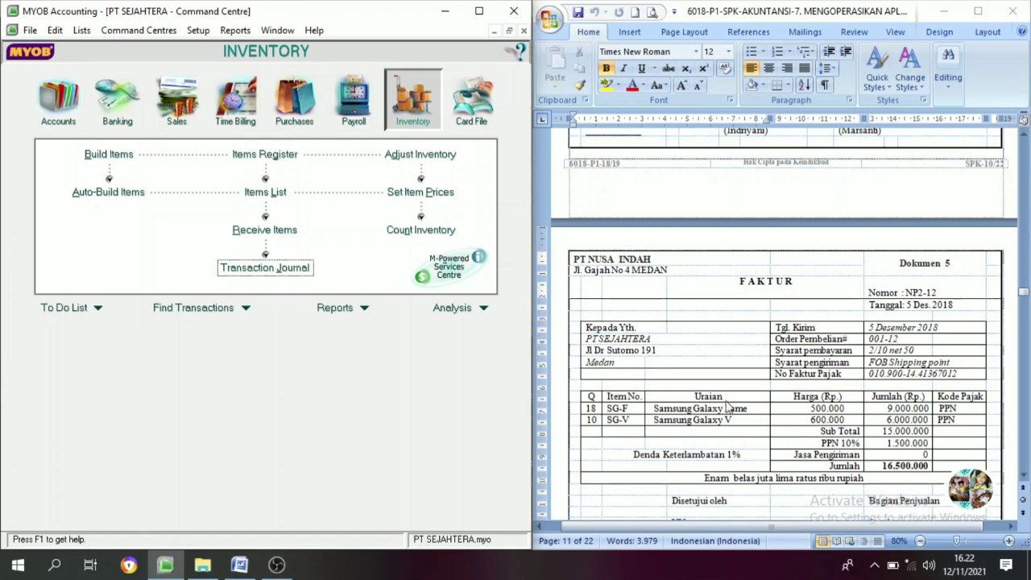
- Review the PT Nusa Indah invoice in Dokumen 5 and the purchase return memo in Dokumen 6
scroll(713, 410, up, 1)
scroll(712, 409, up, 9)
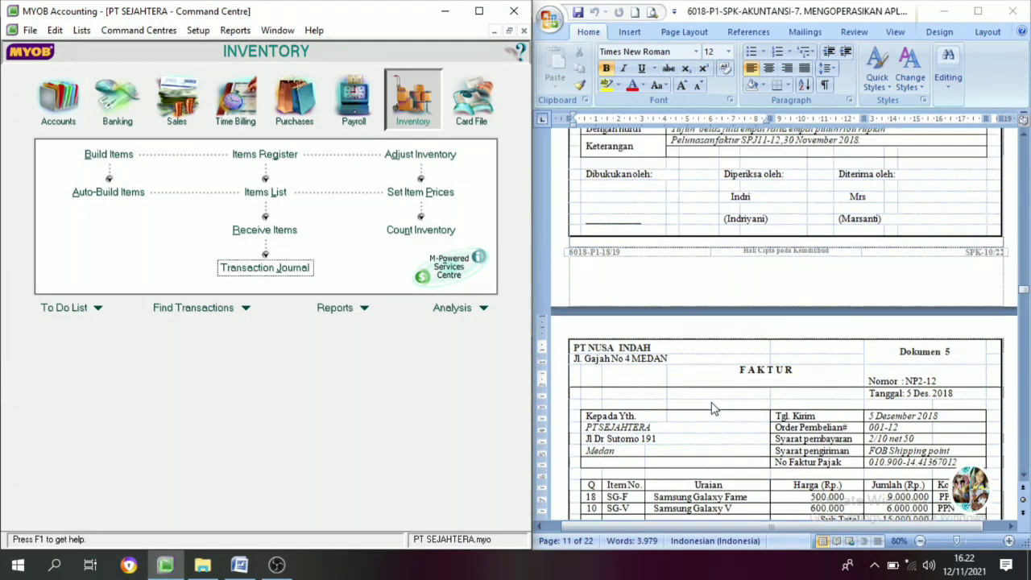
scroll(712, 329, down, 5)
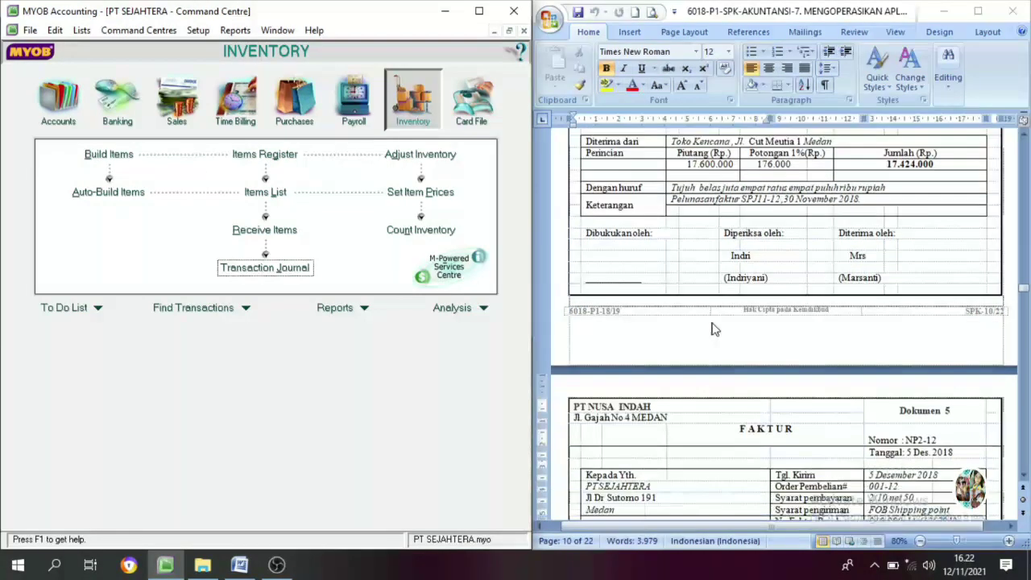
scroll(712, 329, down, 3)
scroll(720, 342, down, 6)
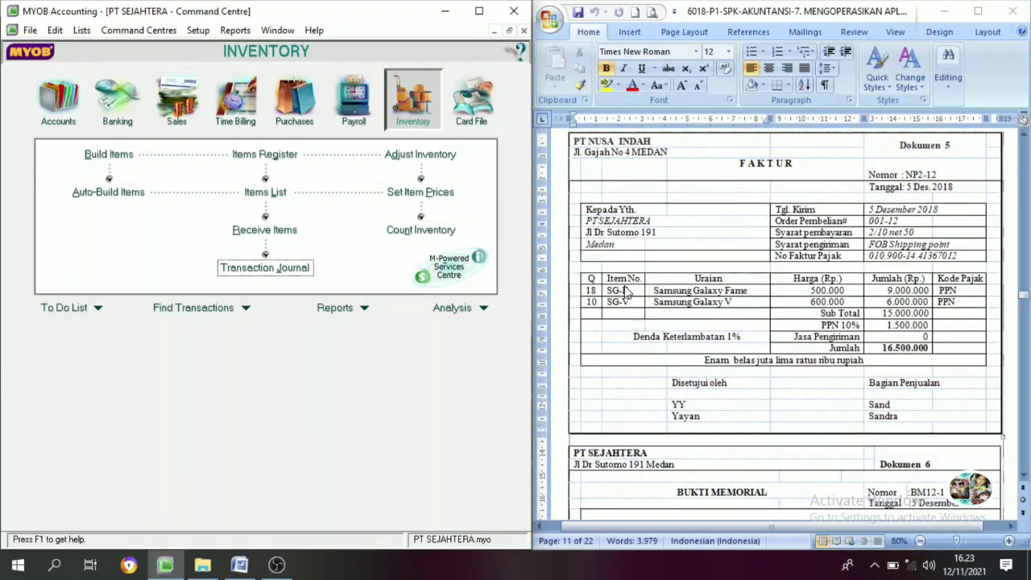
scroll(733, 339, down, 8)
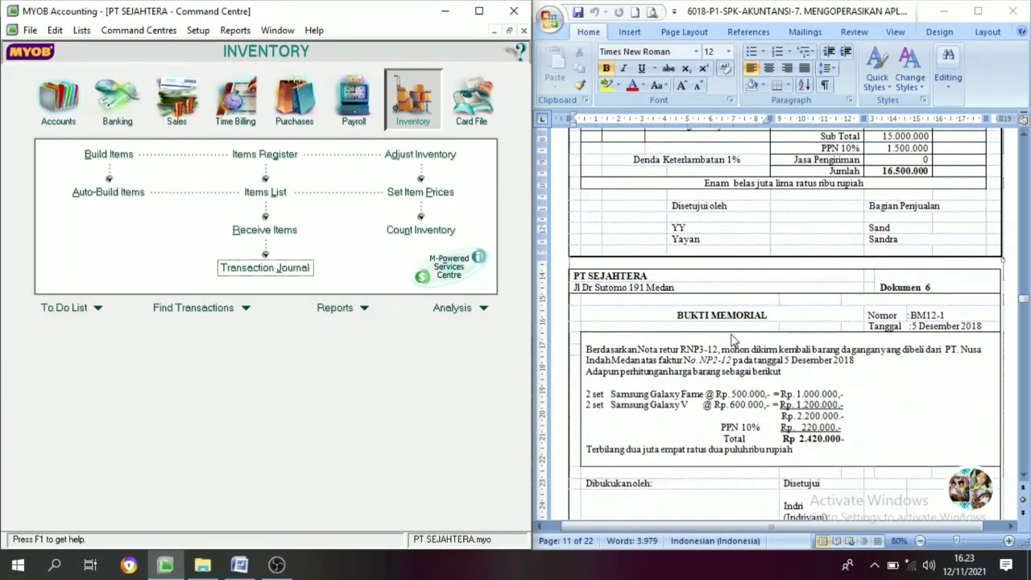
scroll(702, 340, down, 1)
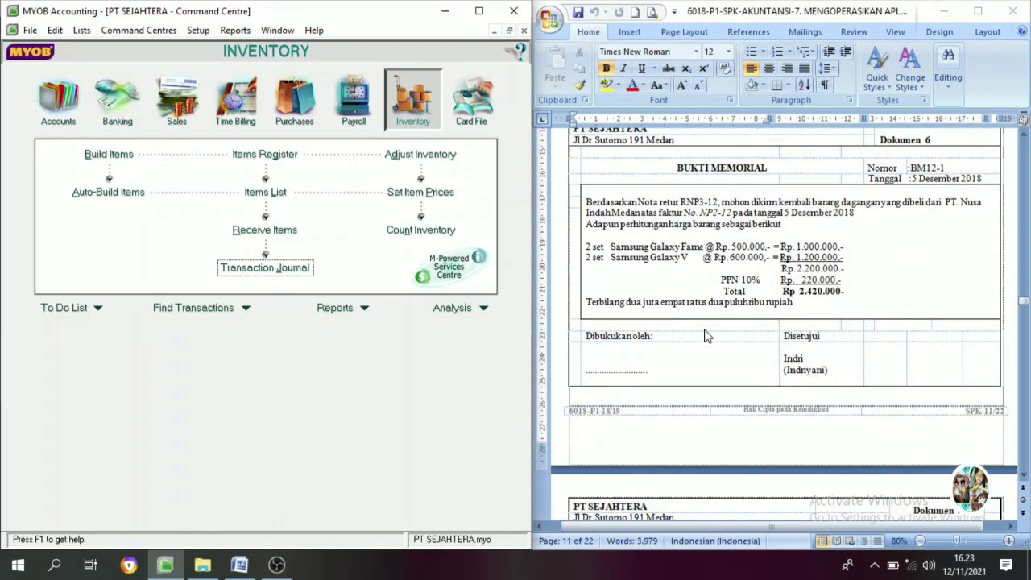
scroll(683, 376, up, 1)
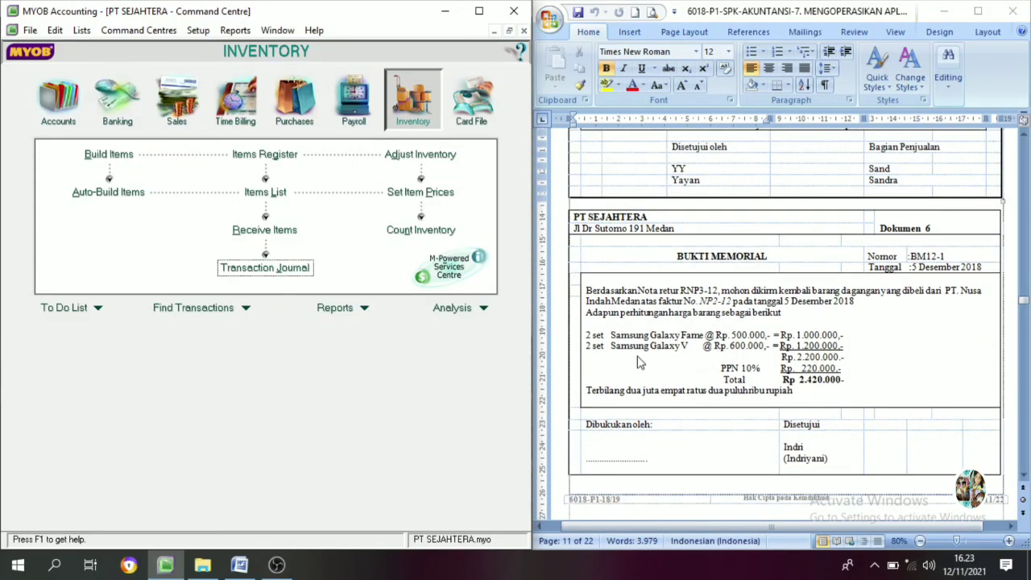
- Enlarge the Word document to 89% and compare the returned items in Dokumen 6 with the invoice in Dokumen 5
click(959, 545)
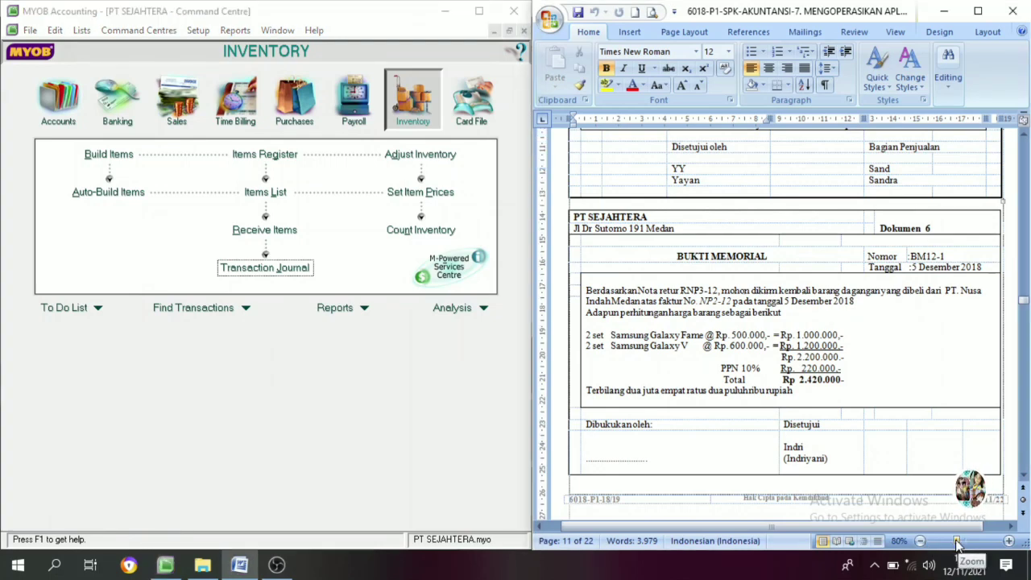
click(960, 542)
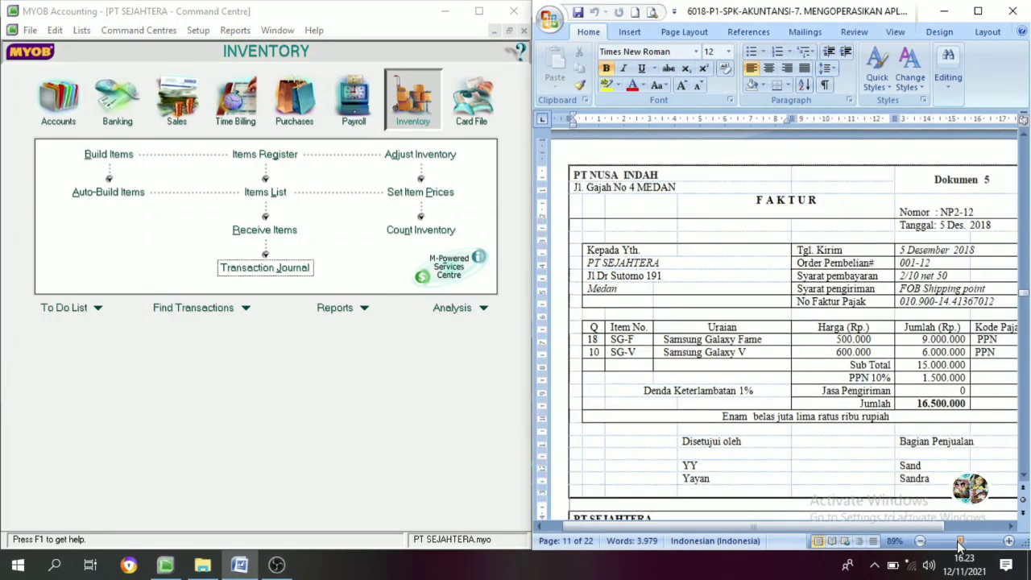
scroll(765, 282, down, 8)
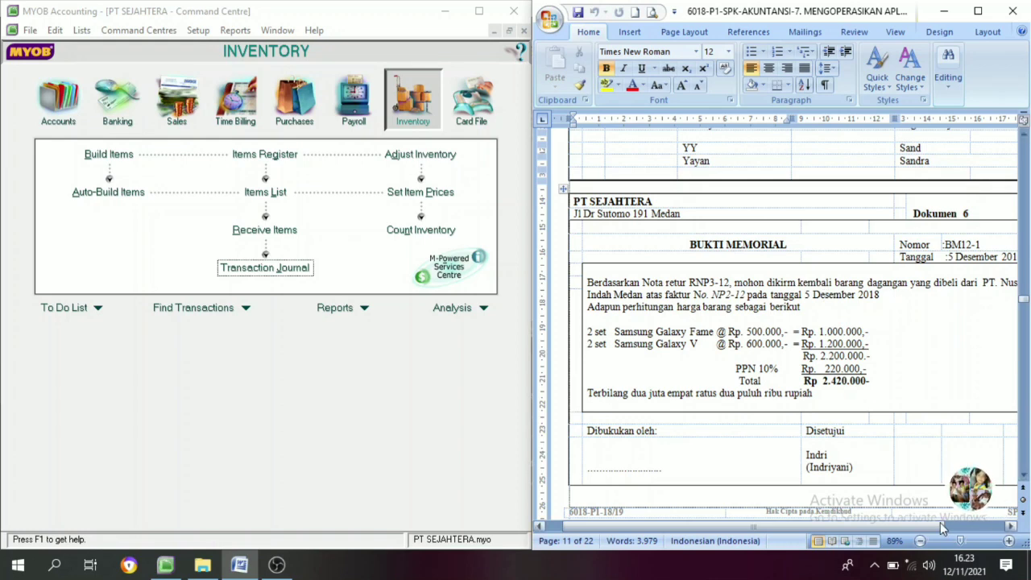
mouse_move(940, 527)
mouse_down()
mouse_move(949, 526)
mouse_move(927, 528)
mouse_up()
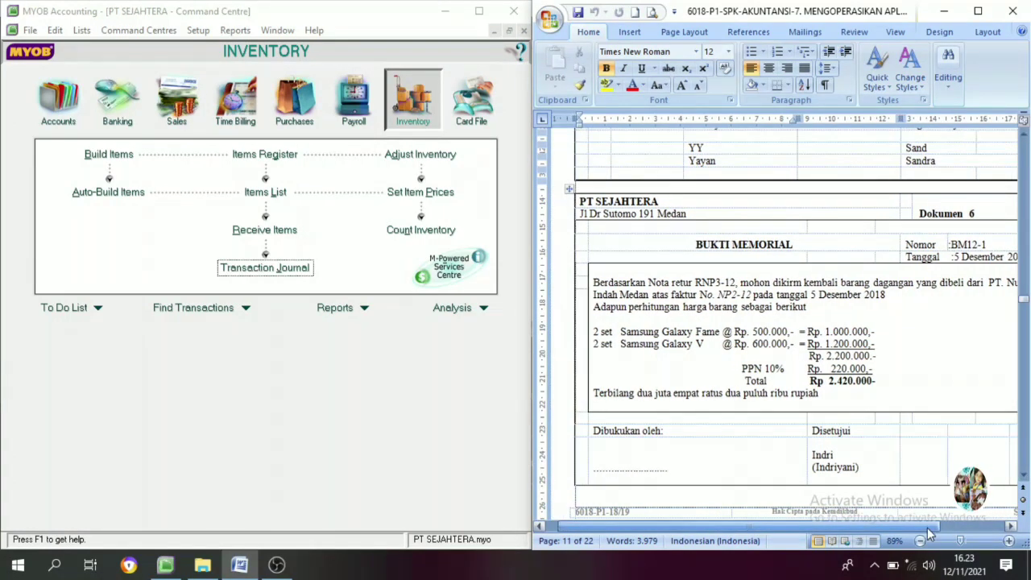
scroll(866, 346, up, 6)
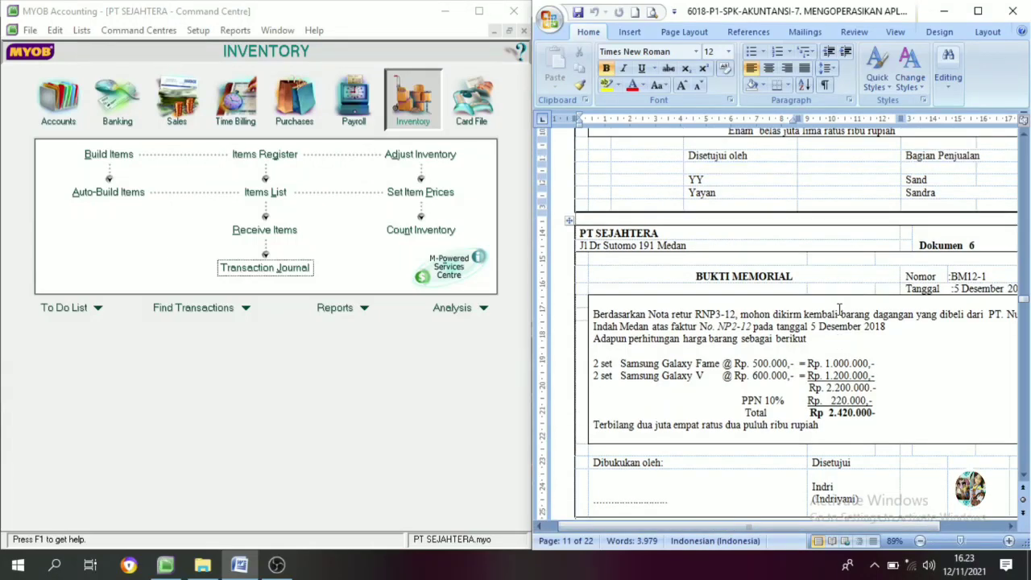
scroll(855, 351, down, 4)
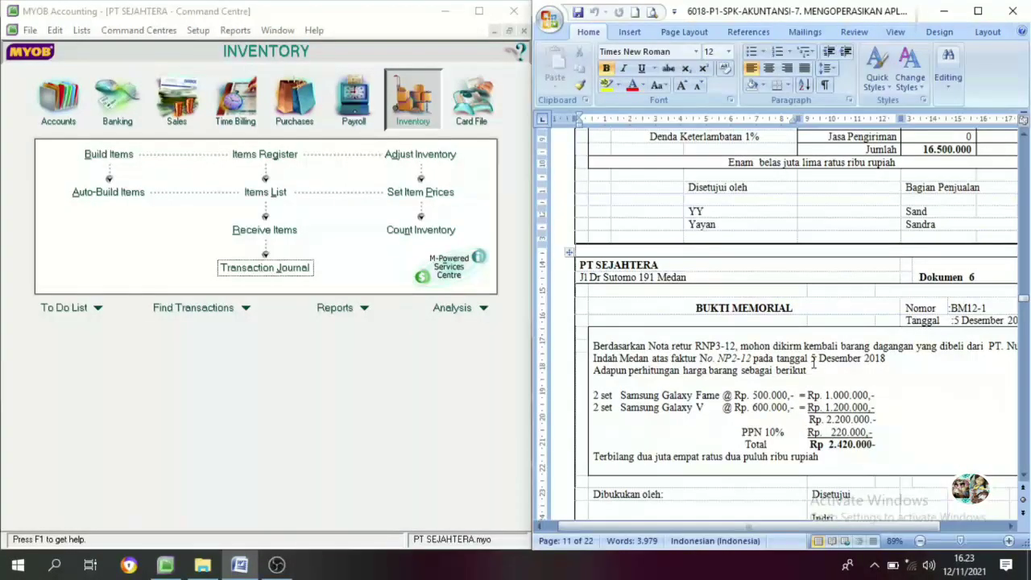
scroll(827, 358, up, 4)
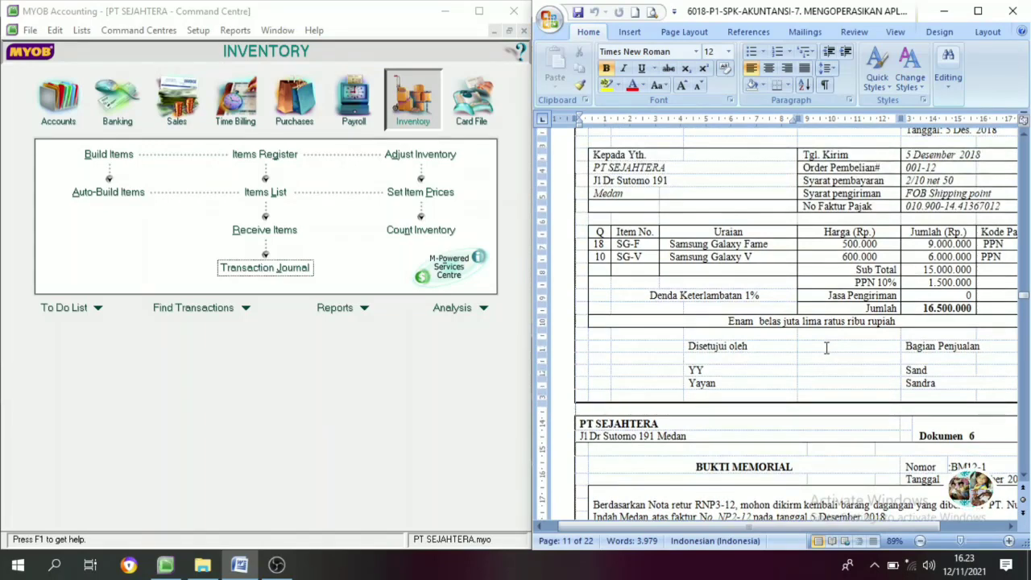
scroll(827, 358, down, 4)
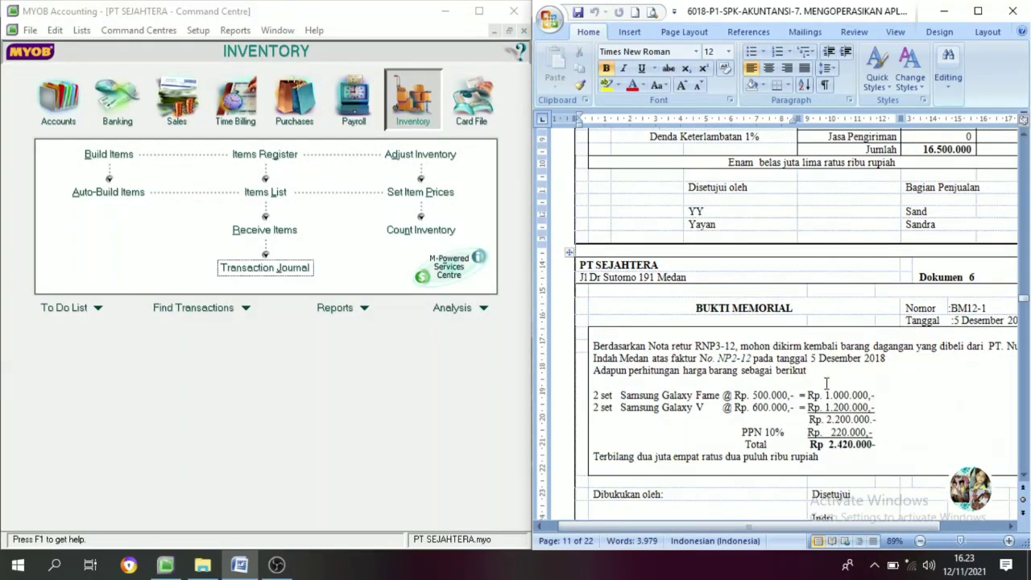
scroll(845, 398, up, 3)
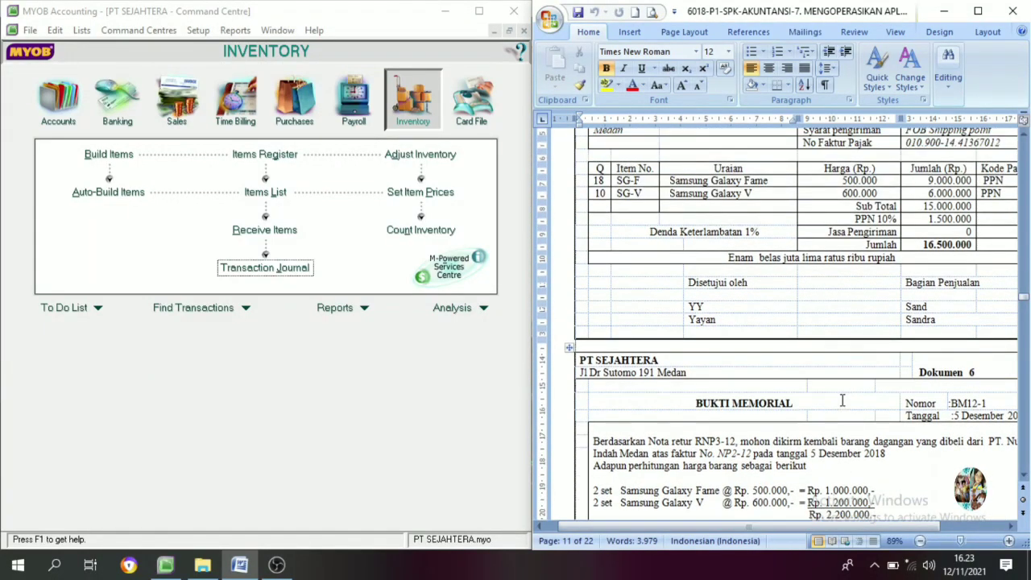
scroll(845, 398, up, 6)
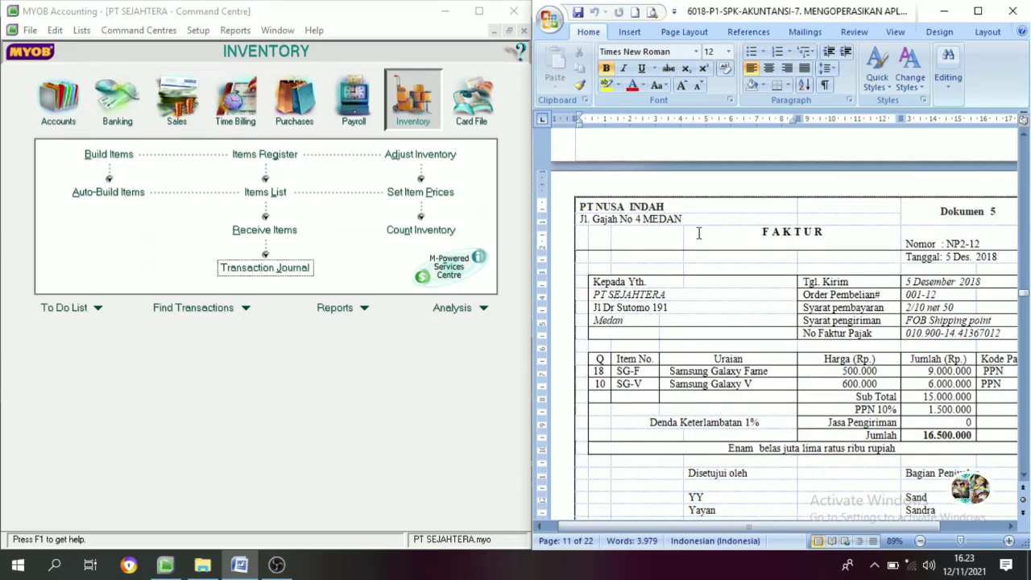
scroll(819, 295, down, 12)
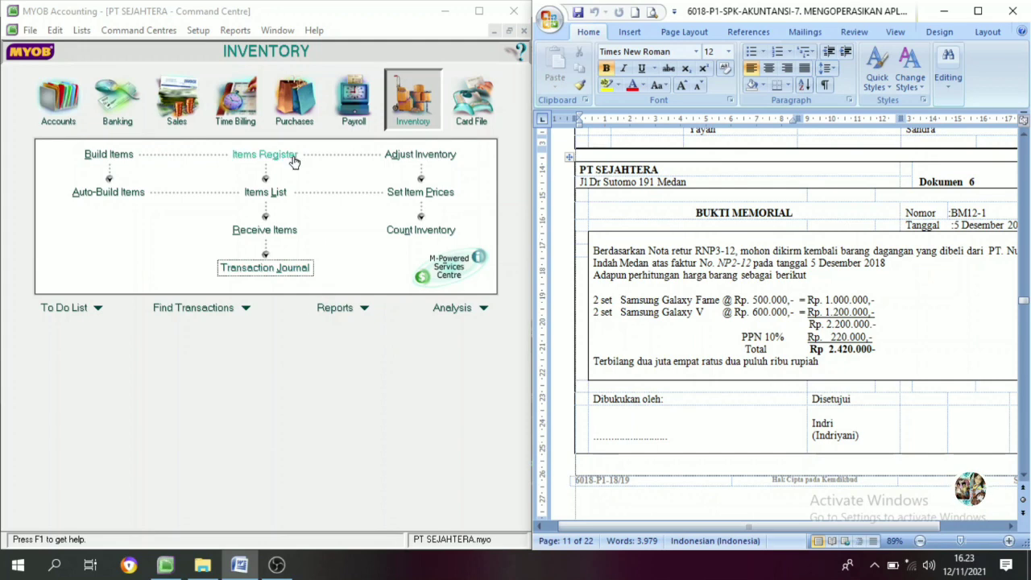
- Switch to MYOB Accounting and start a new item purchase bill with PT Nusa Indah as the supplier
click(289, 127)
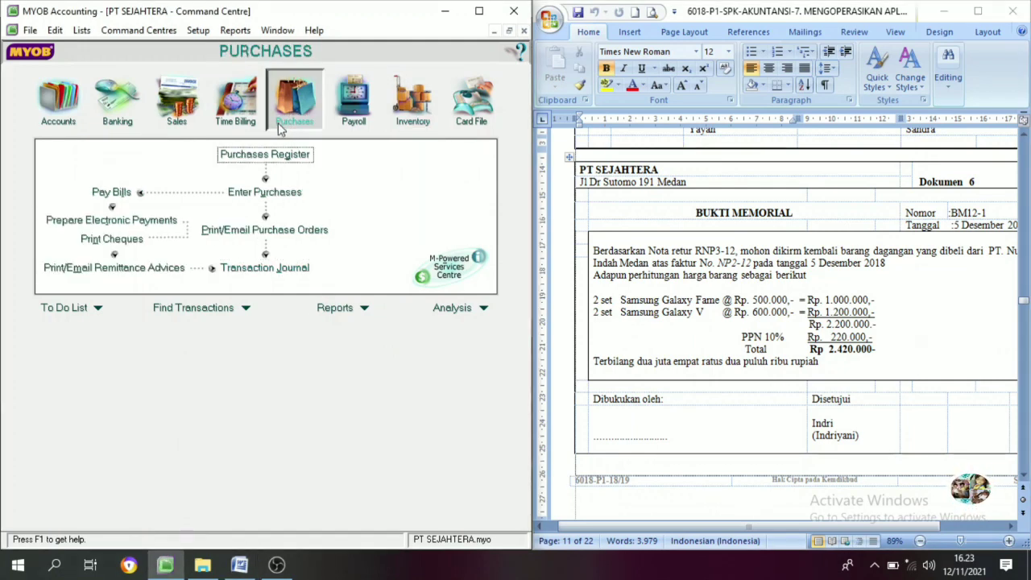
click(277, 196)
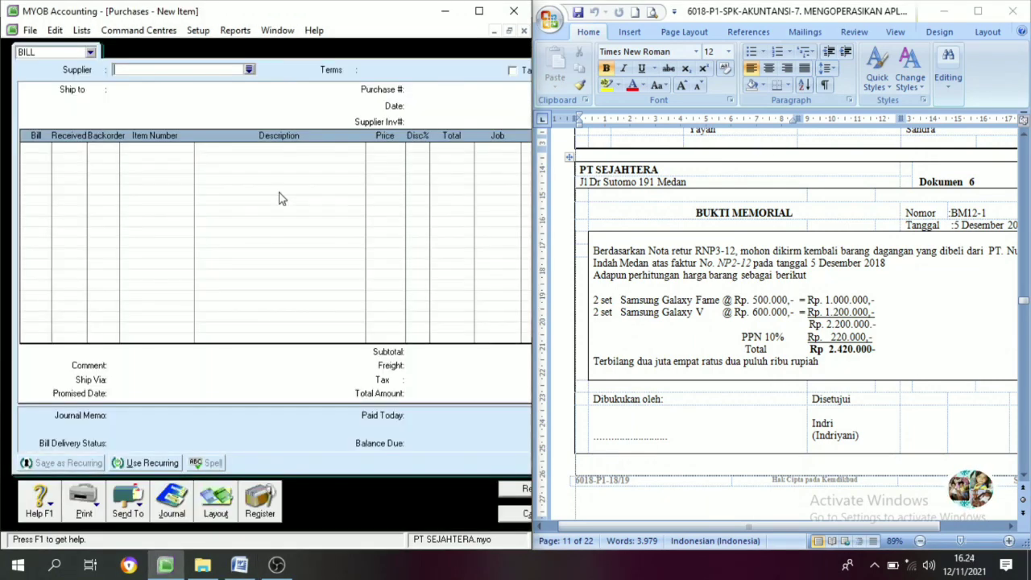
click(249, 69)
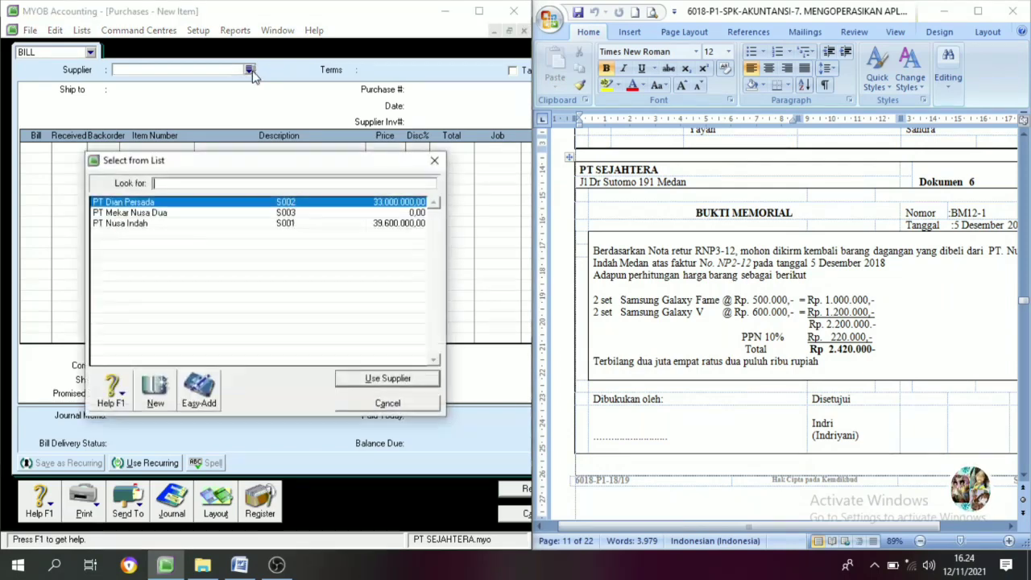
click(133, 223)
click(379, 378)
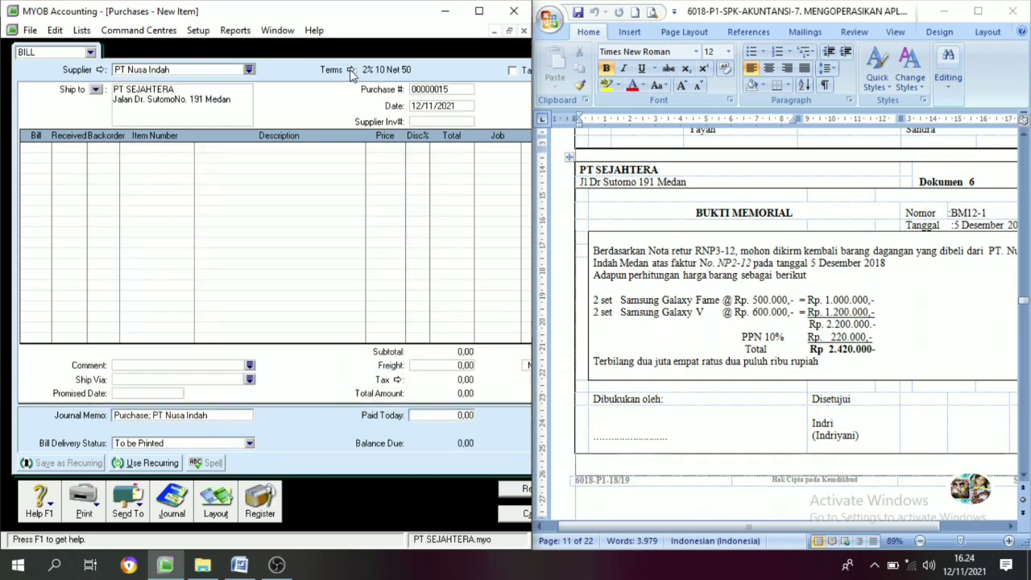
- Change the bill's credit terms so that payment is due C.O.D
click(351, 70)
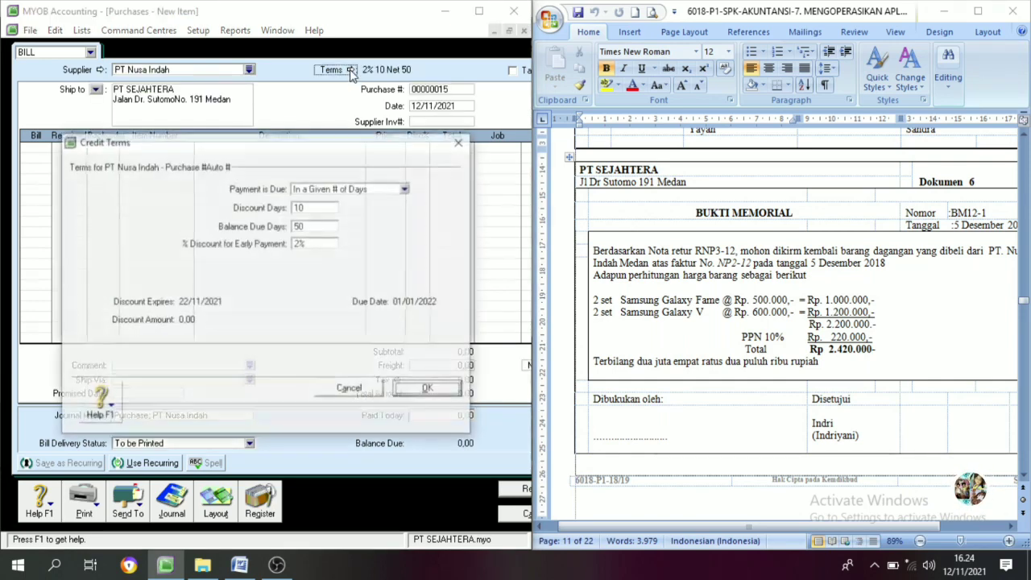
click(327, 191)
click(327, 199)
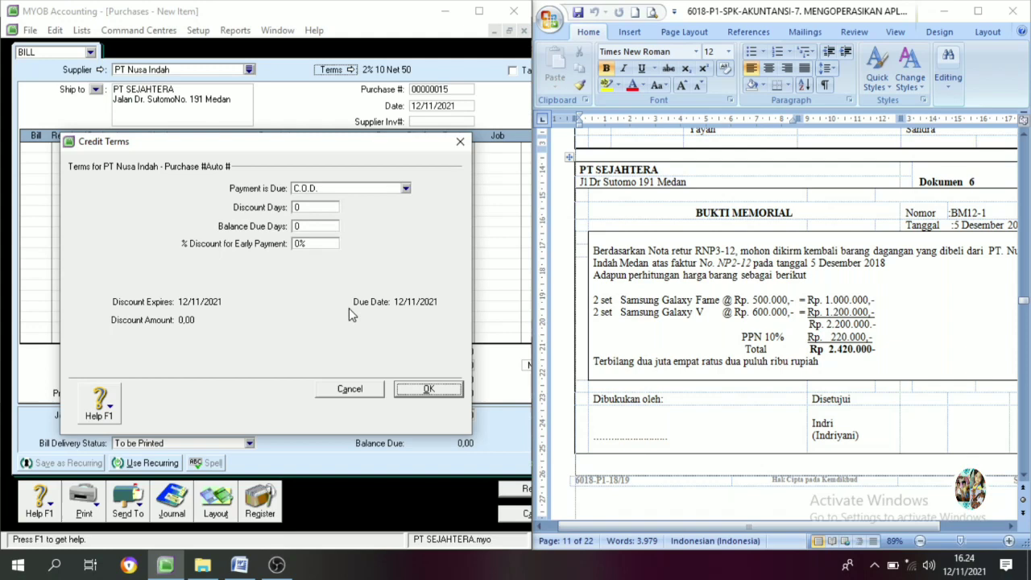
click(429, 389)
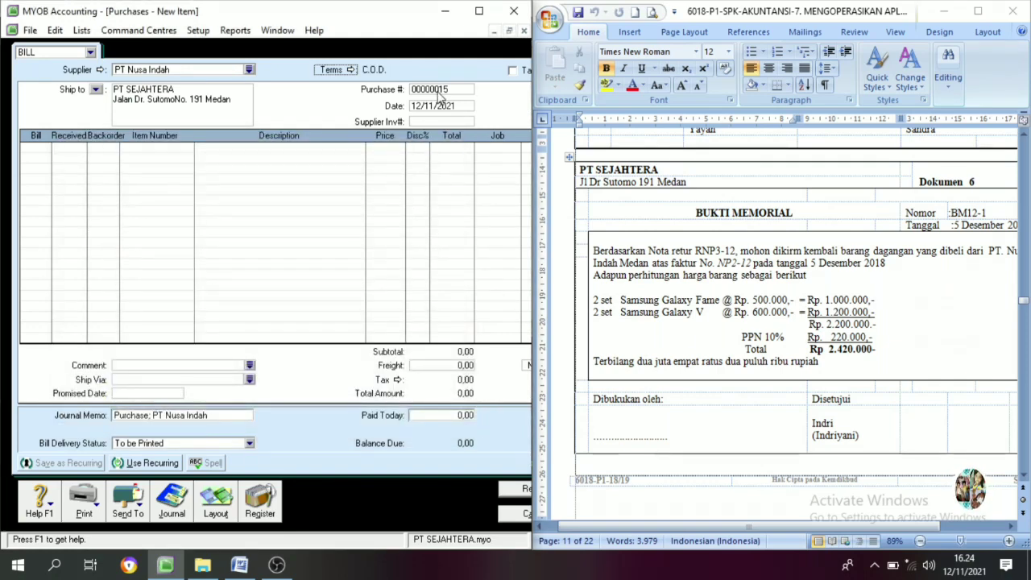
- Copy the memo number from Dokumen 6 in Word and paste it as the bill's purchase number
key(Tab)
click(982, 211)
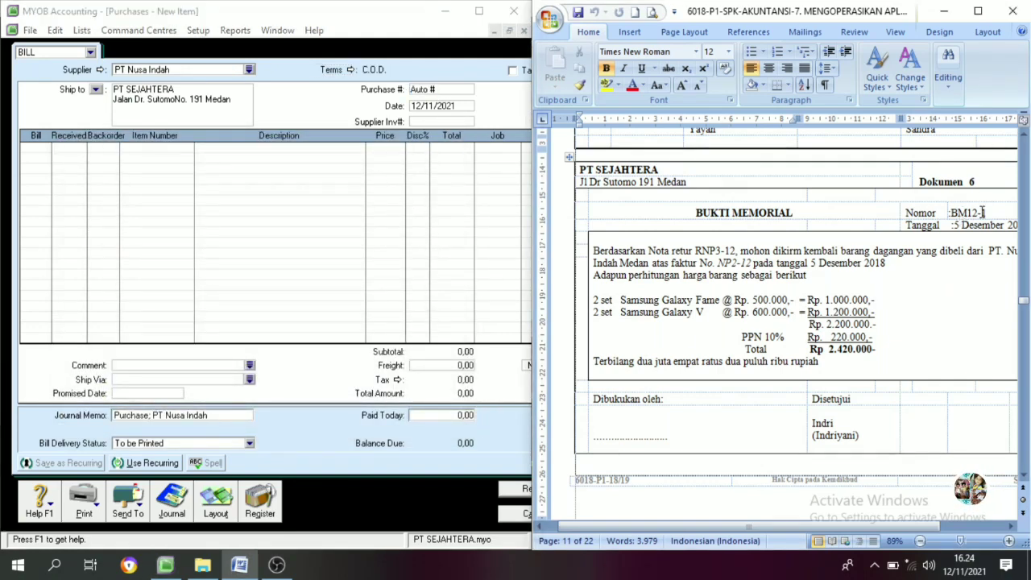
drag(988, 213, 950, 213)
key(ctrl+c)
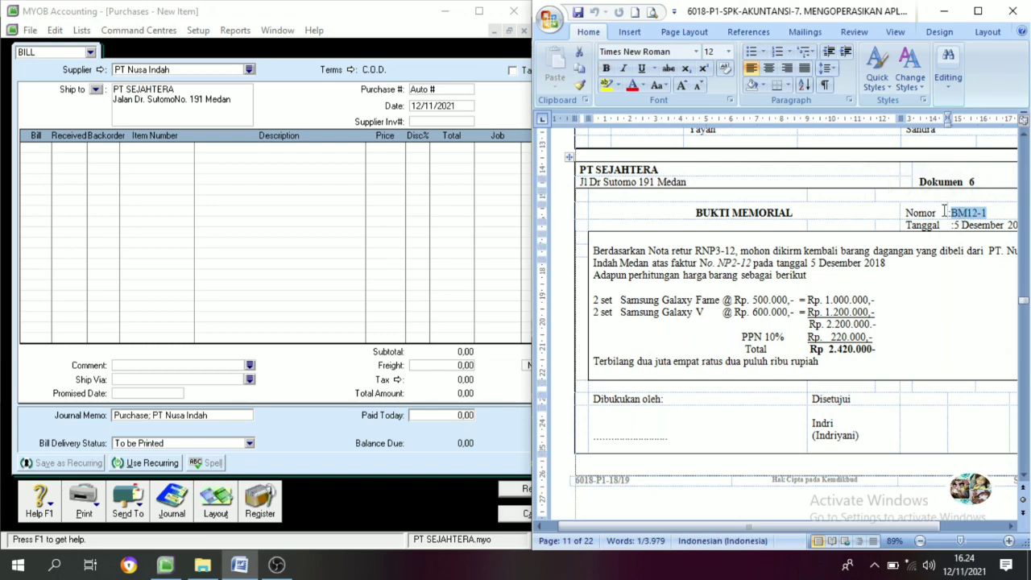
click(440, 89)
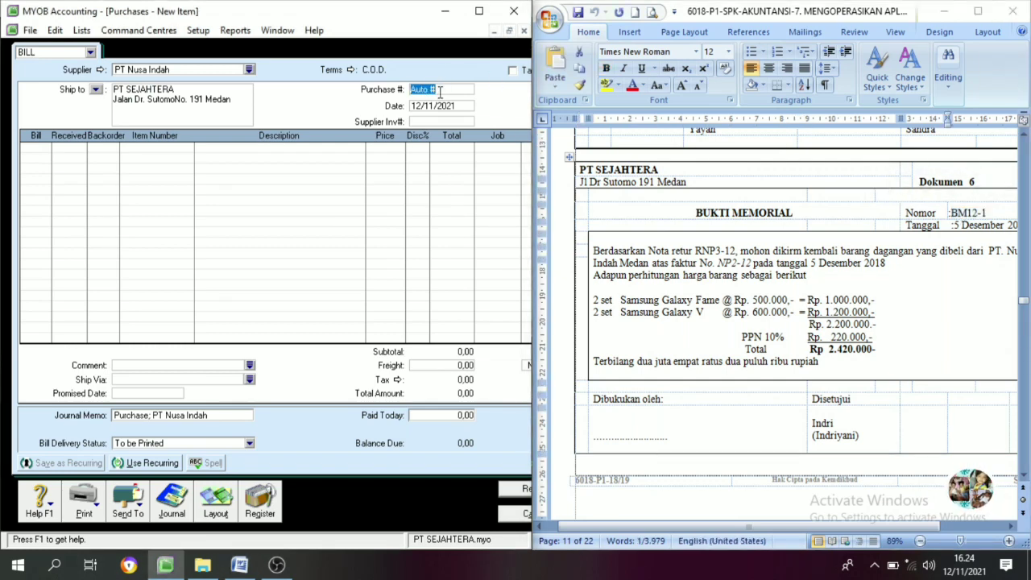
key(ctrl+v)
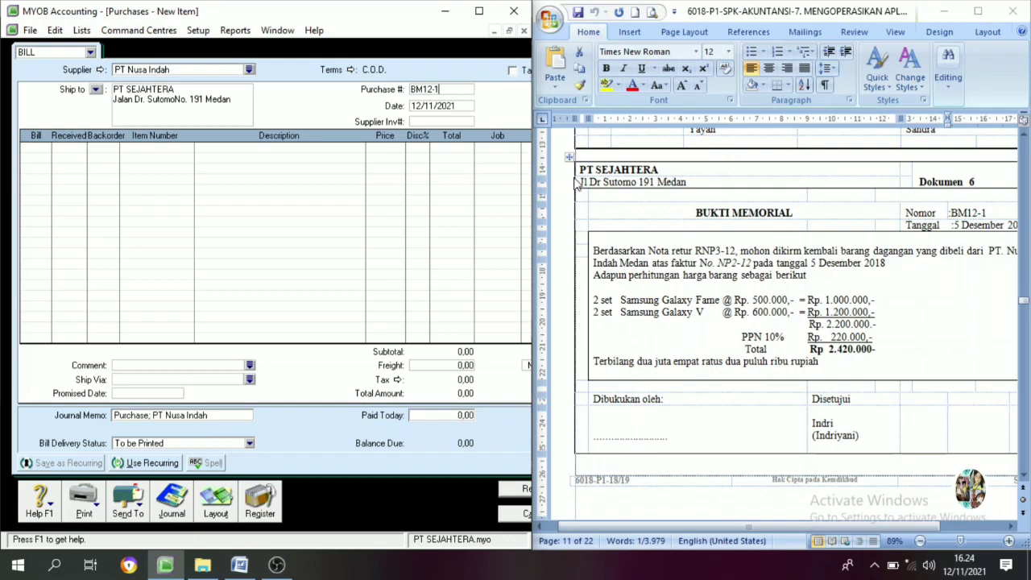
- Set the bill's date to 5/12/2018
click(419, 108)
click(431, 105)
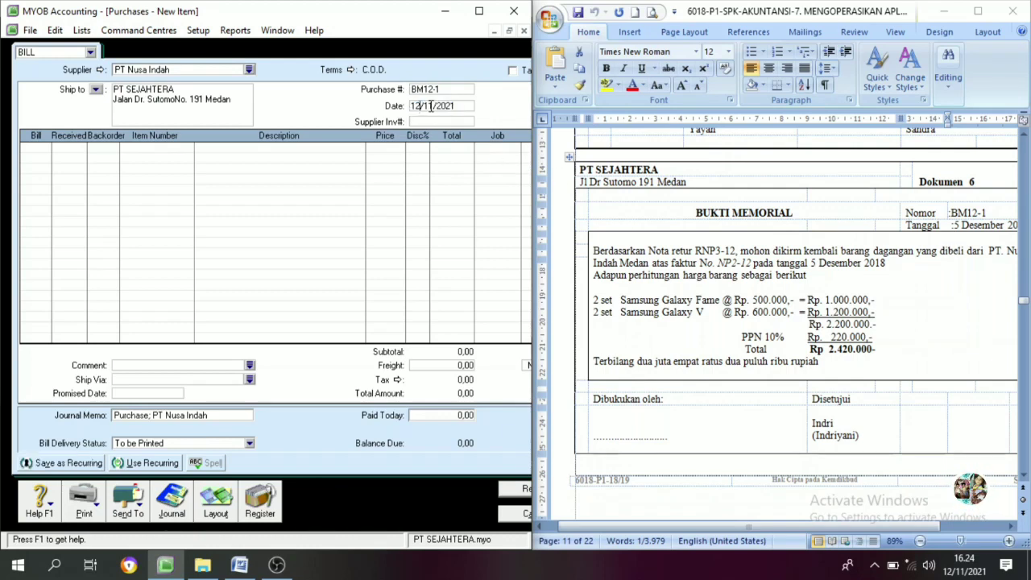
key(BackSpace)
key(BackSpace)
key(BackSpace)
key(BackSpace)
key(BackSpace)
text(5/11)
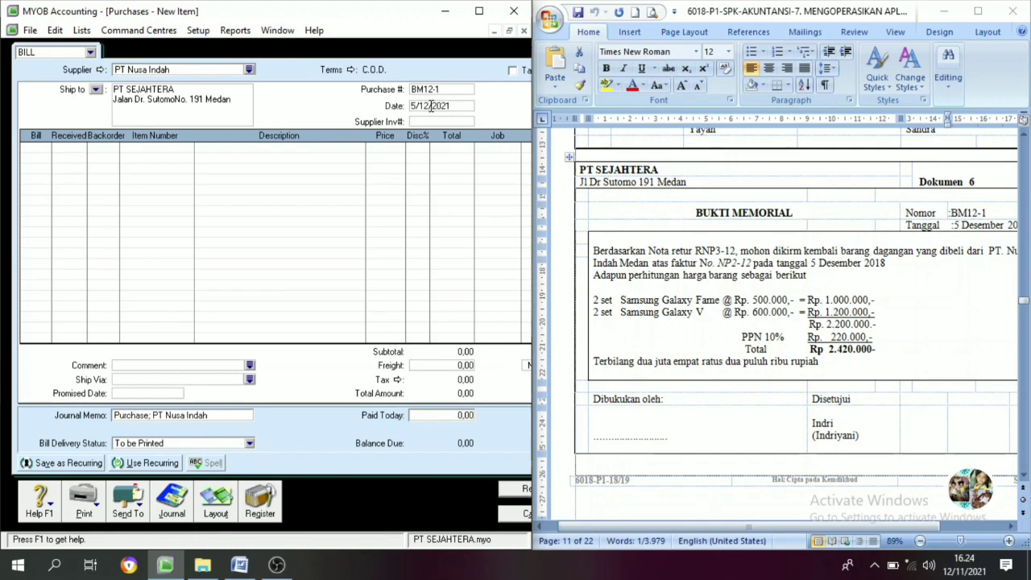
key(BackSpace)
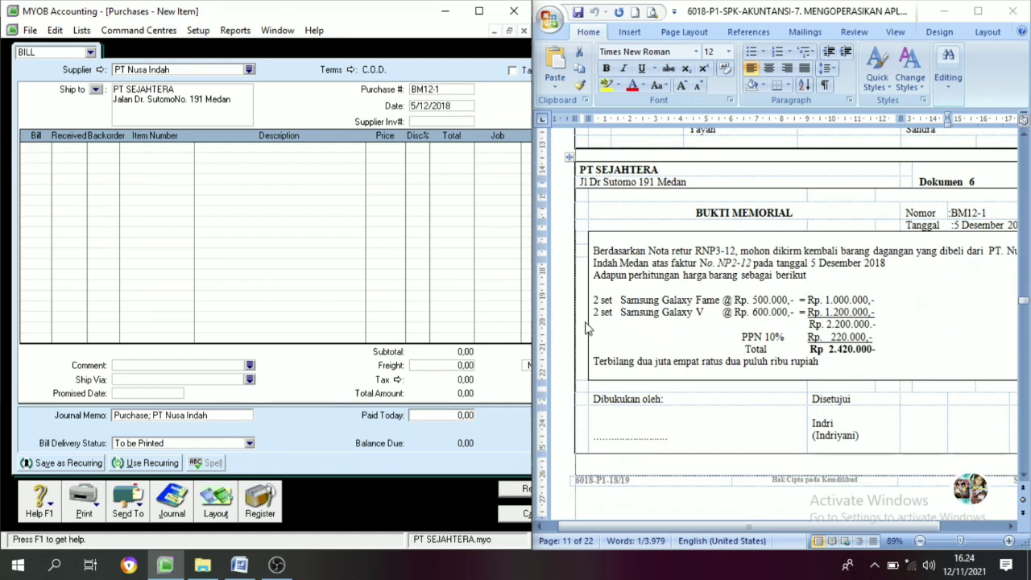
- Enter a first bill line with quantity -2 of item SG-F, Samsung Galaxy Fame
click(37, 148)
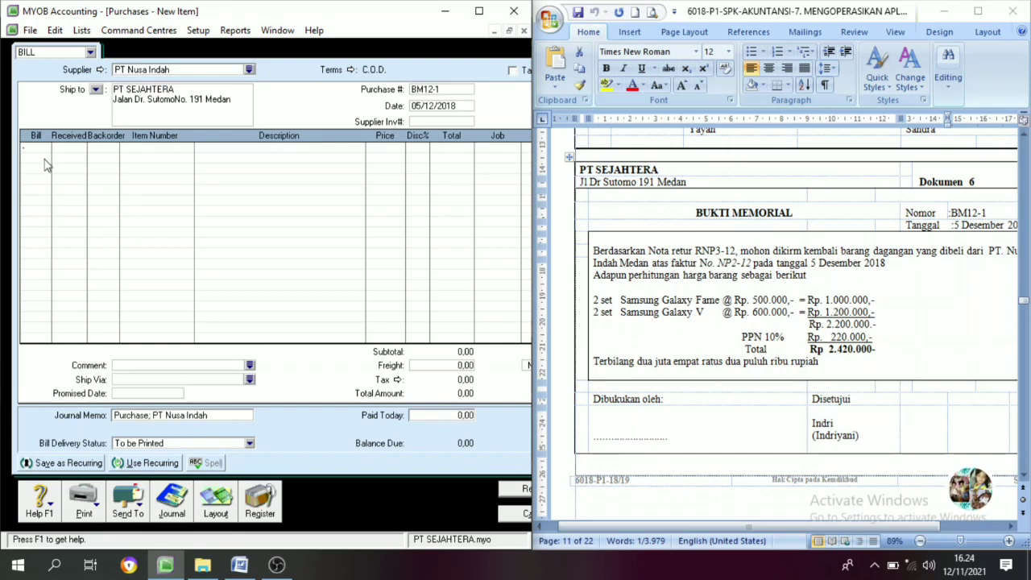
key(Tab)
key(Tab)
key(Tab)
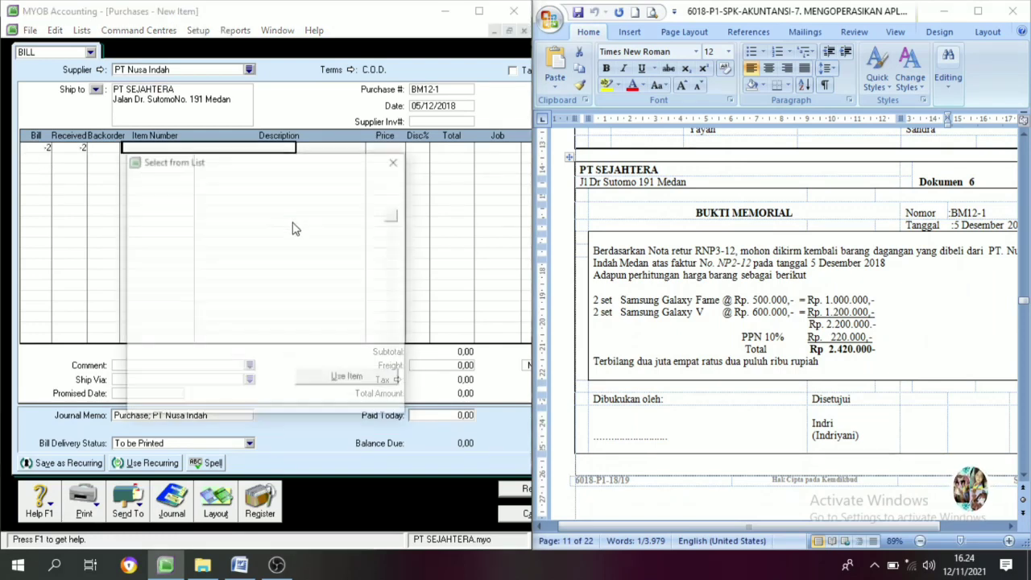
text(SG-F)
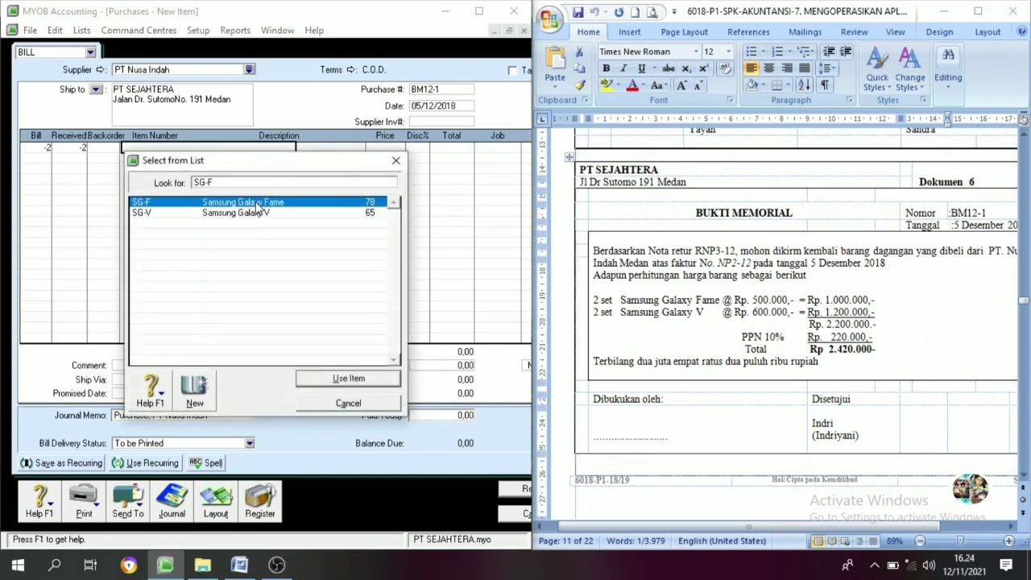
click(340, 384)
key(Tab)
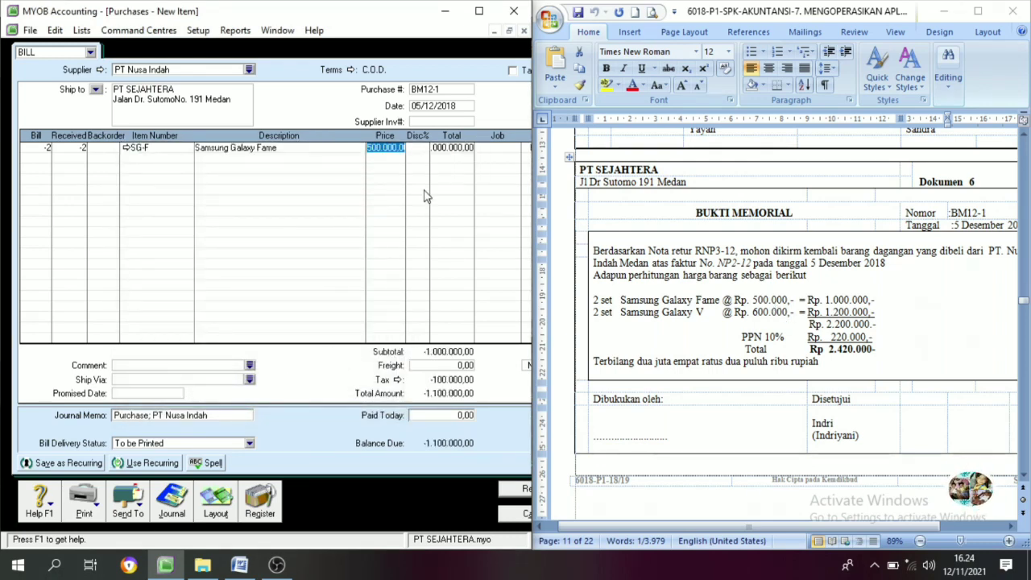
- Enter a second bill line with quantity -2 of item SG-V, Samsung Galaxy V, and record the bill
key(Tab)
click(48, 162)
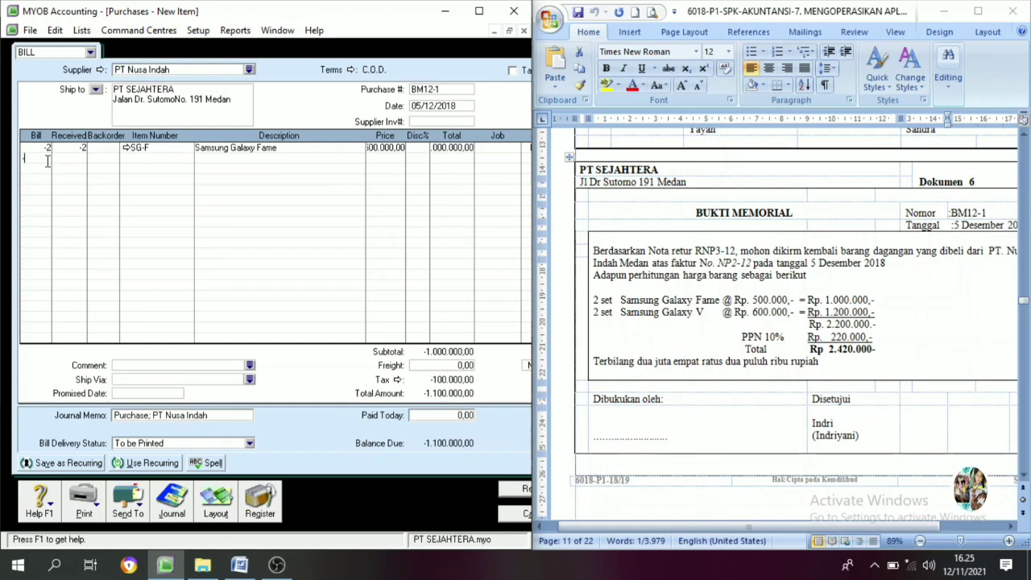
text(-2)
key(Tab)
key(Tab)
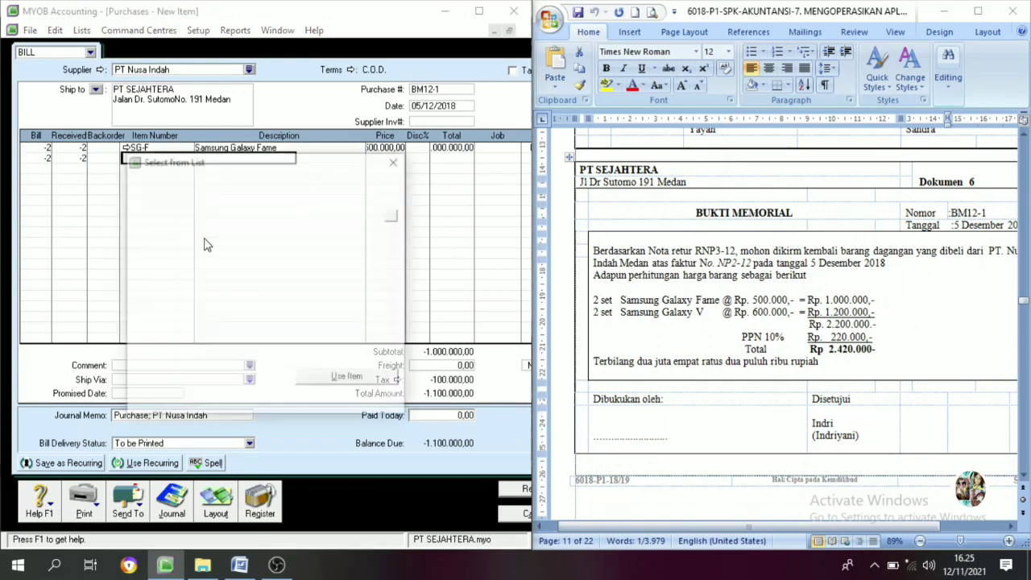
click(244, 214)
click(348, 380)
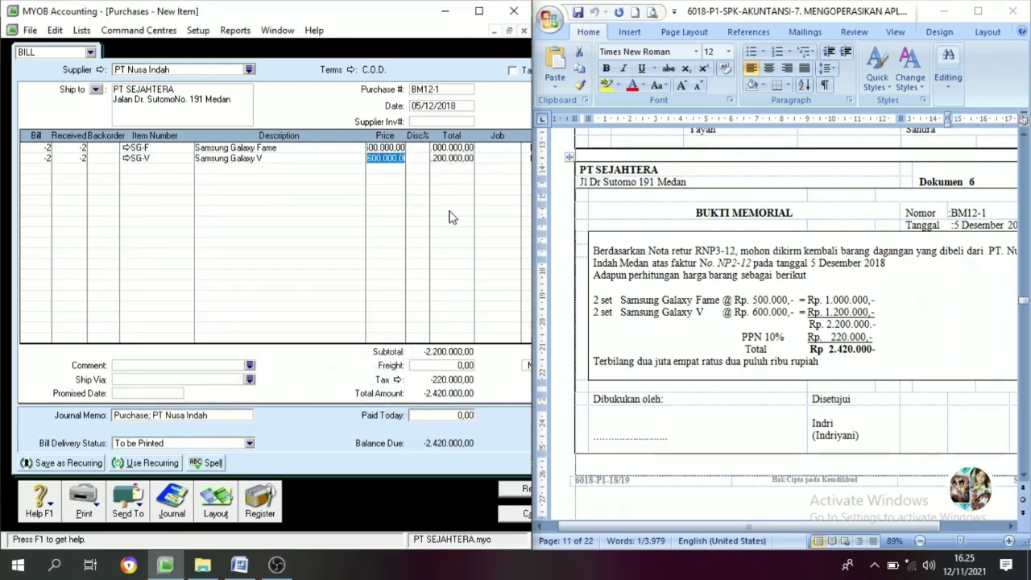
key(Tab)
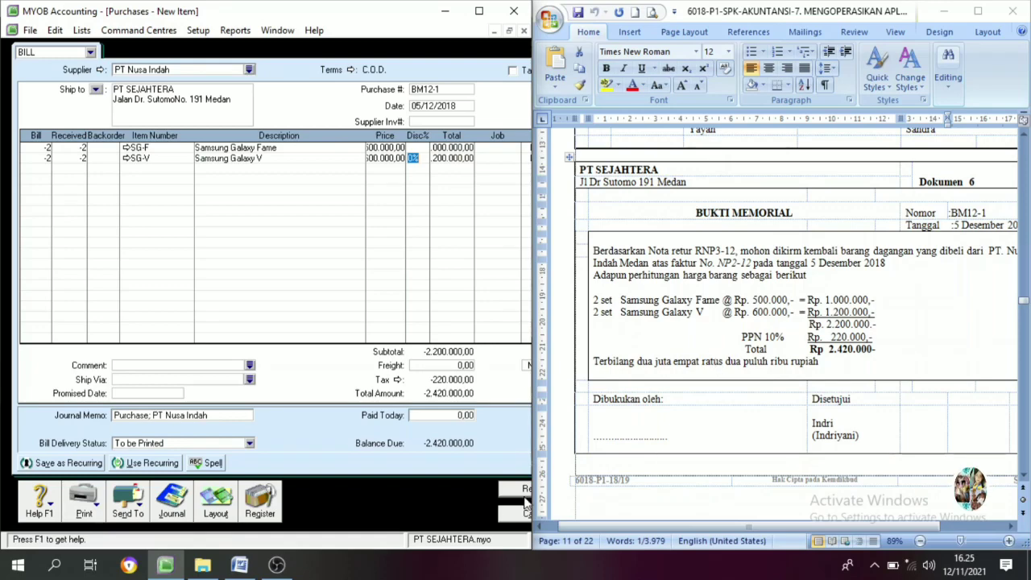
drag(543, 475, 562, 472)
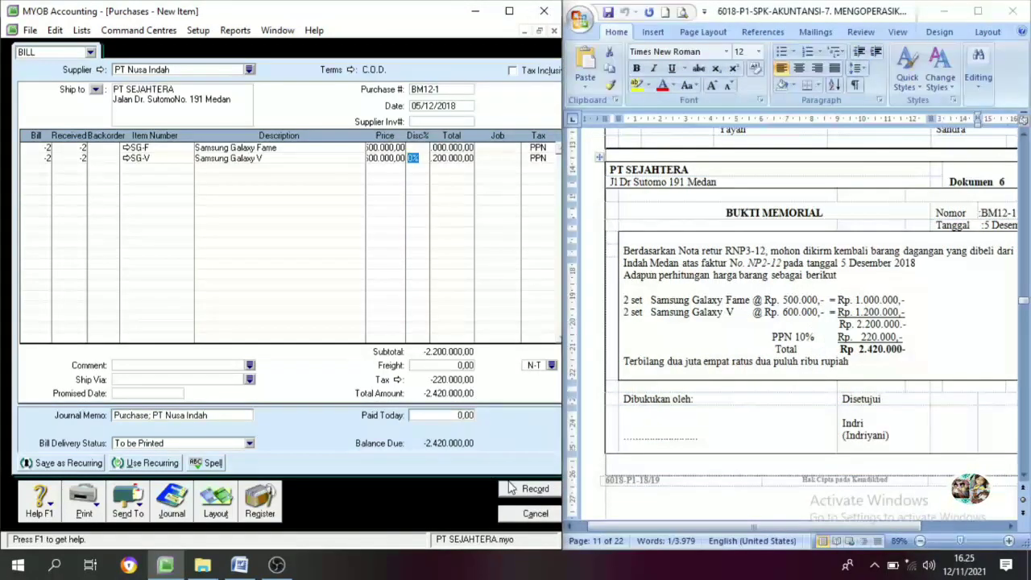
click(531, 494)
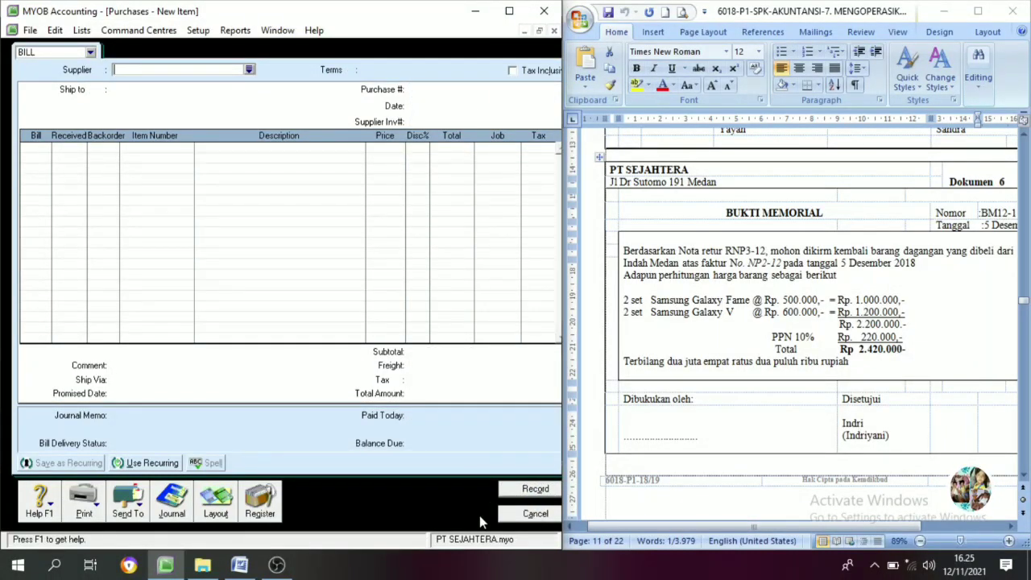
- Open the Purchases Register and list all suppliers' purchases dated from 01/11/2018
click(271, 512)
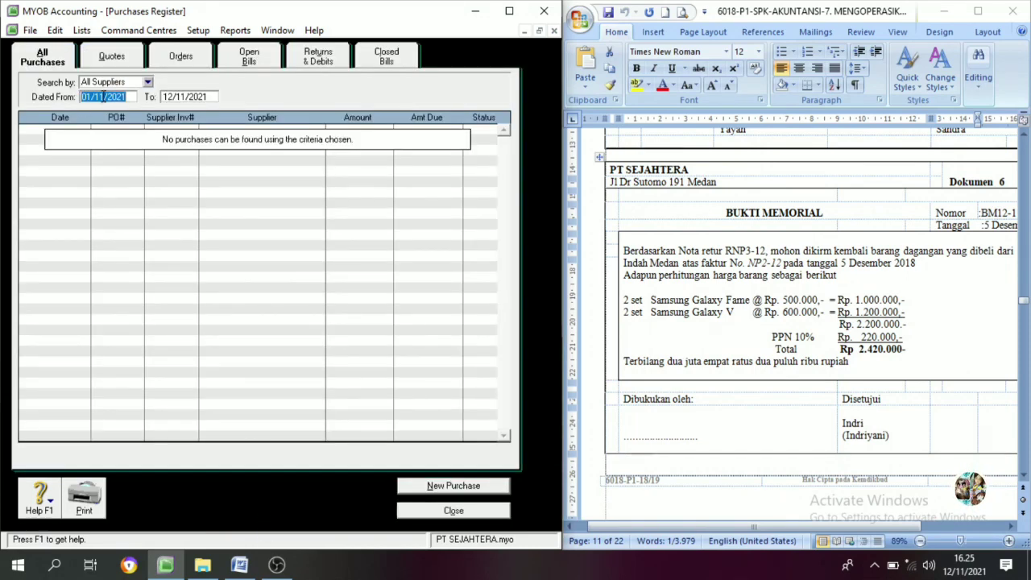
click(103, 96)
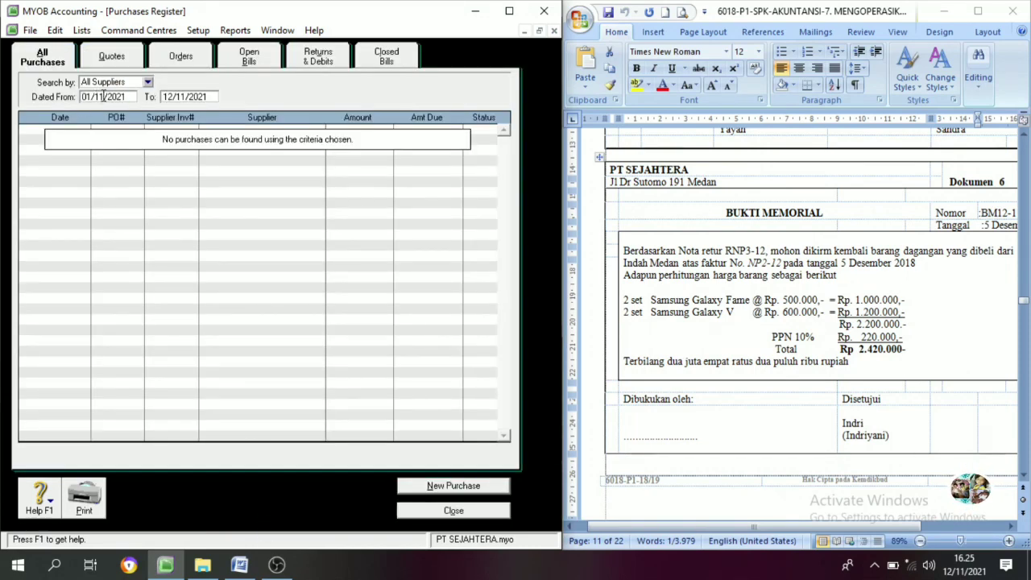
key(BackSpace)
key(BackSpace)
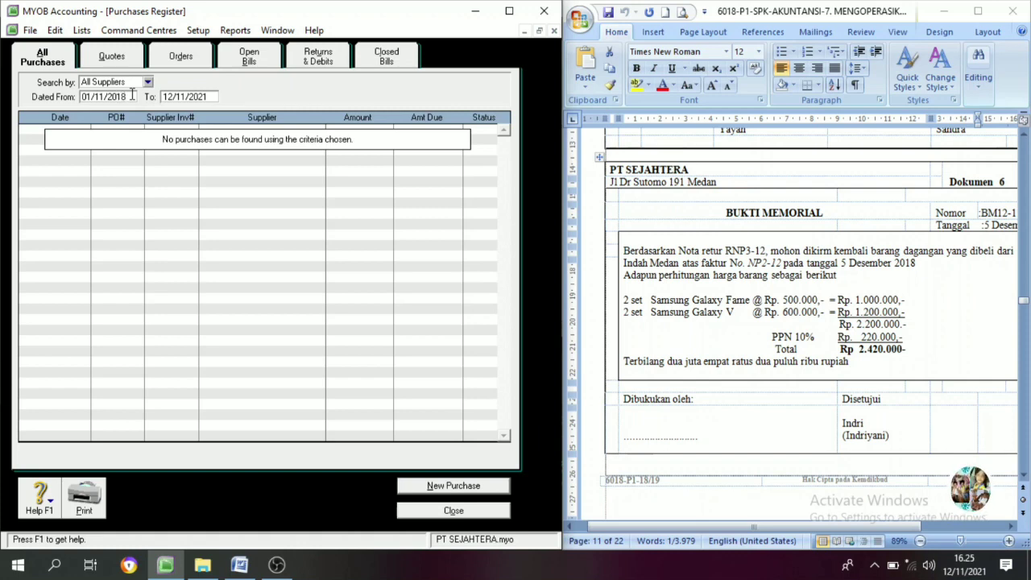
key(Tab)
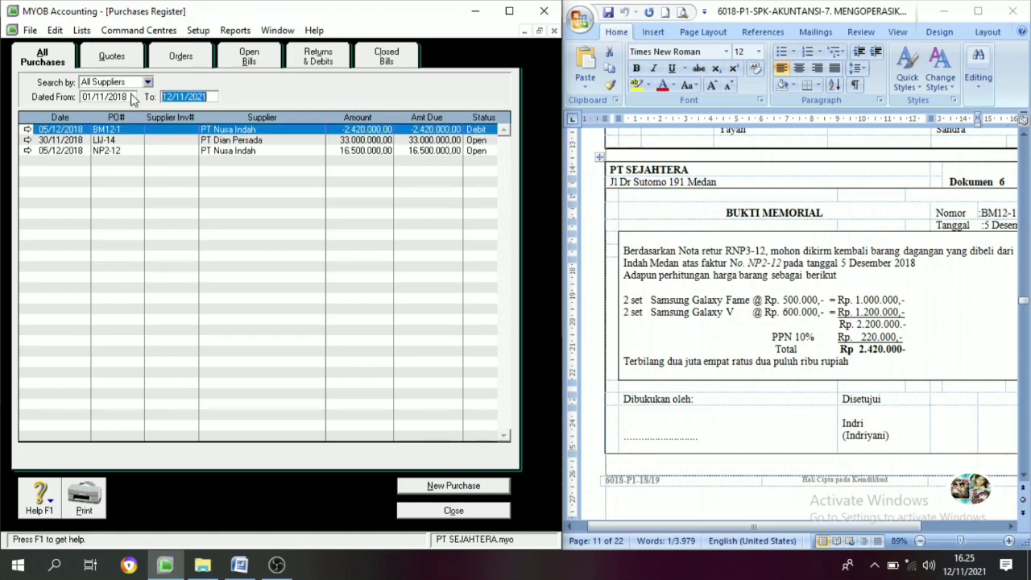
- Apply the PT Nusa Indah return debit to a purchase, using the memo number copied from Dokumen 6 in Word as the settlement's ID
click(314, 68)
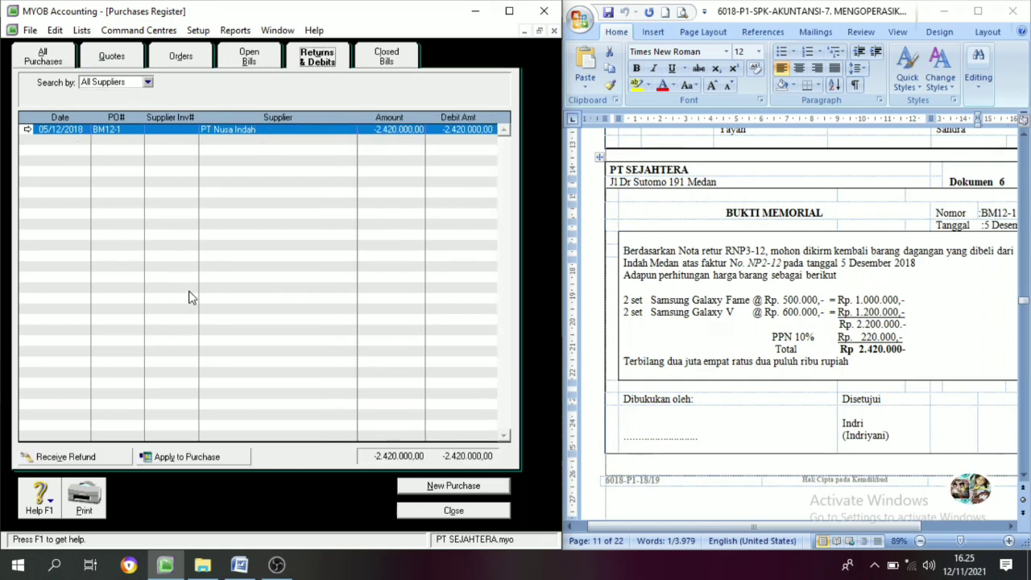
click(184, 461)
click(421, 63)
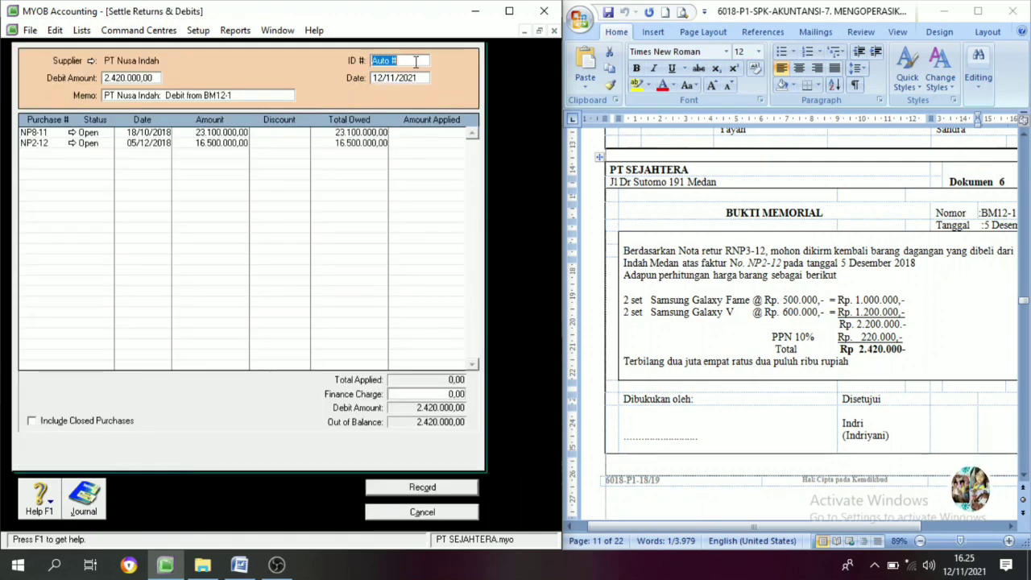
drag(996, 214, 979, 216)
key(ctrl+c)
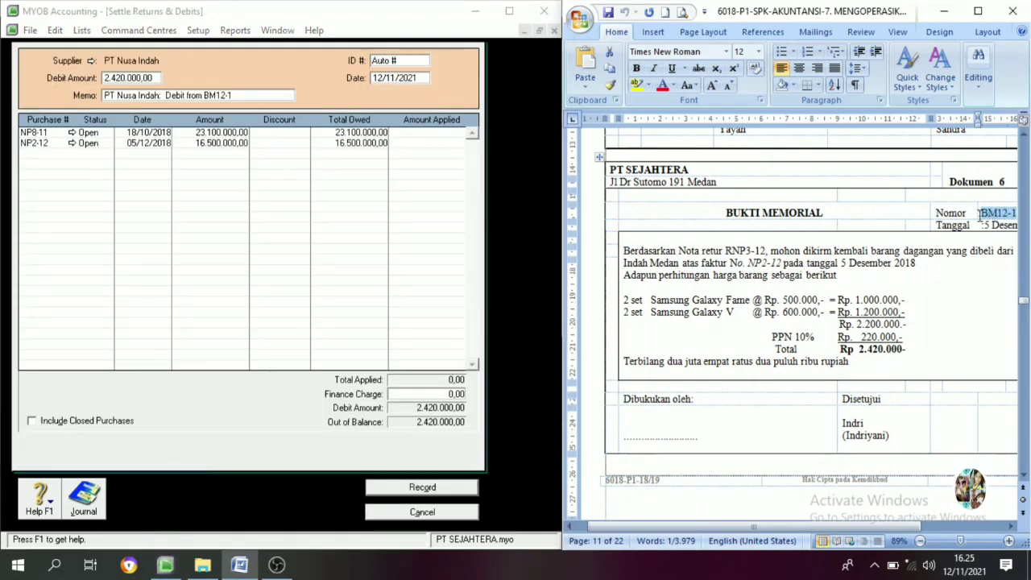
click(359, 68)
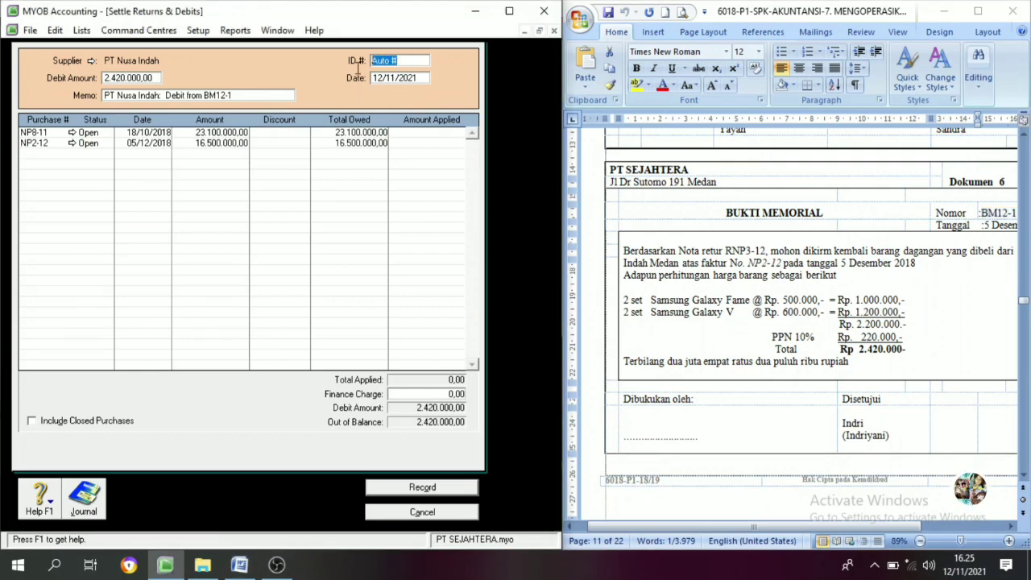
key(ctrl+v)
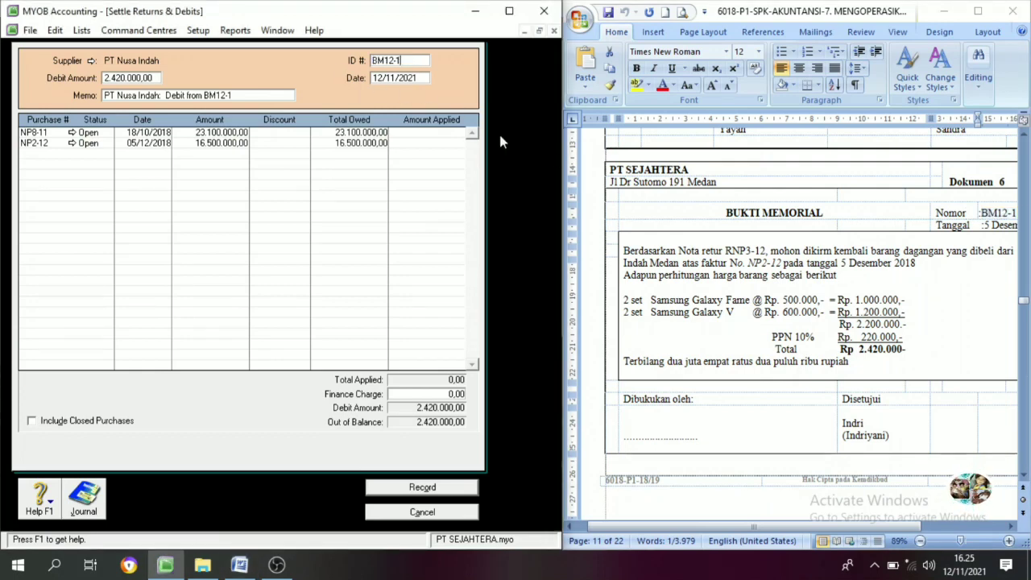
- Set the debit settlement's date to 5/12/2018
click(382, 78)
click(382, 77)
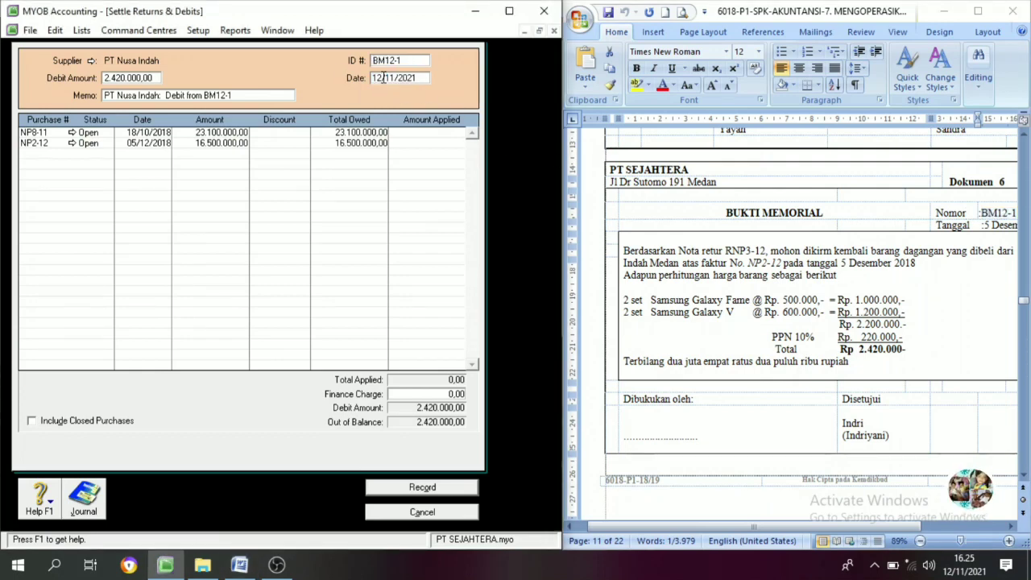
key(BackSpace)
key(BackSpace)
text(5)
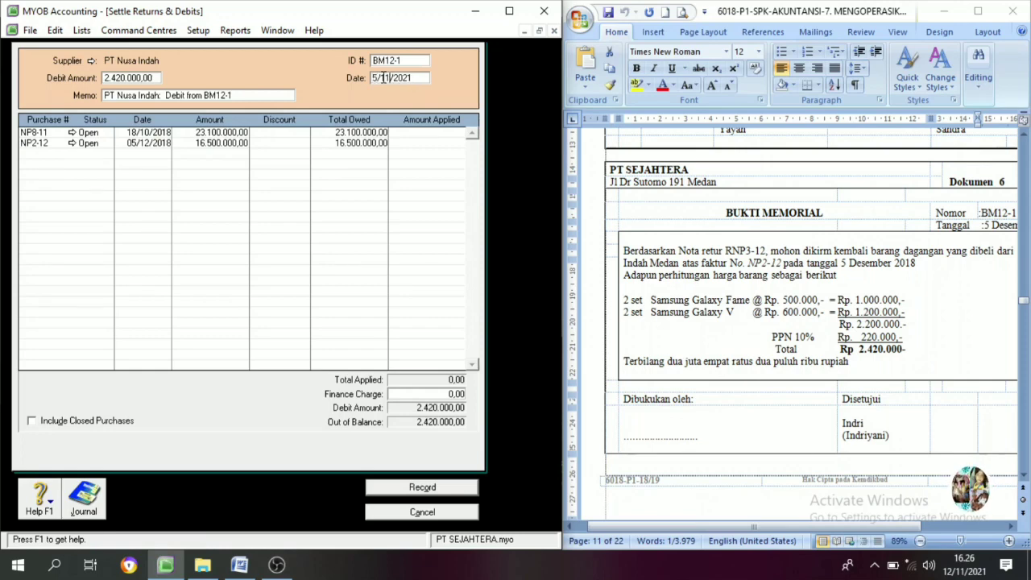
click(383, 77)
key(BackSpace)
text(2)
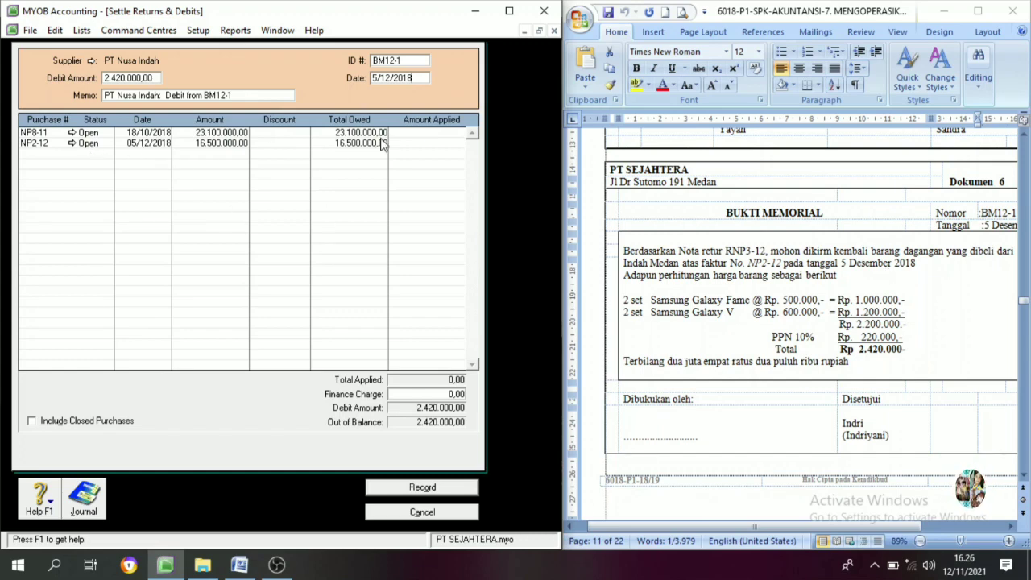
- Apply the 2.420.000,00 debit to the open purchase dated 05/12/2018, record the settlement and return to the Command Centre
click(423, 146)
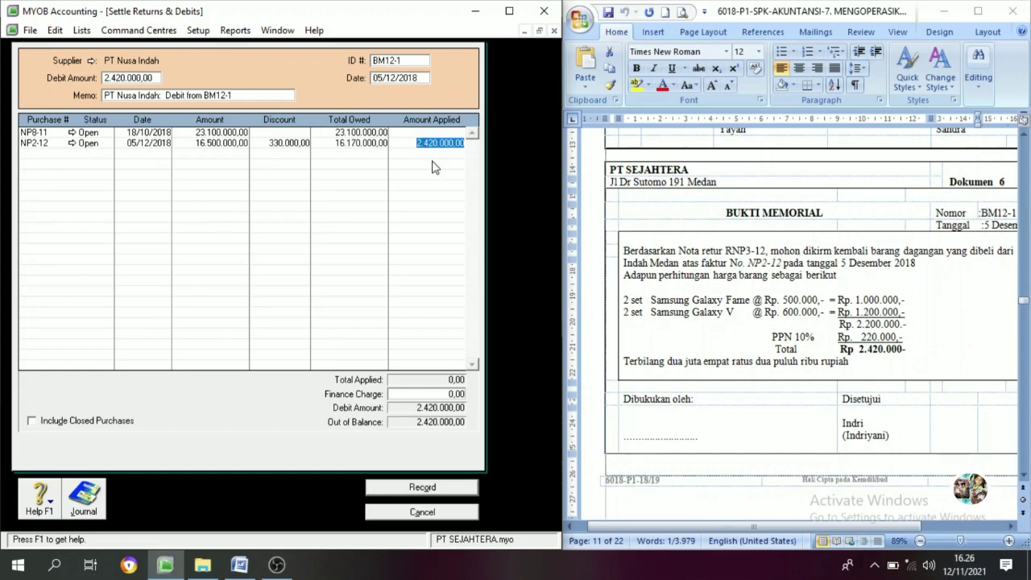
key(Tab)
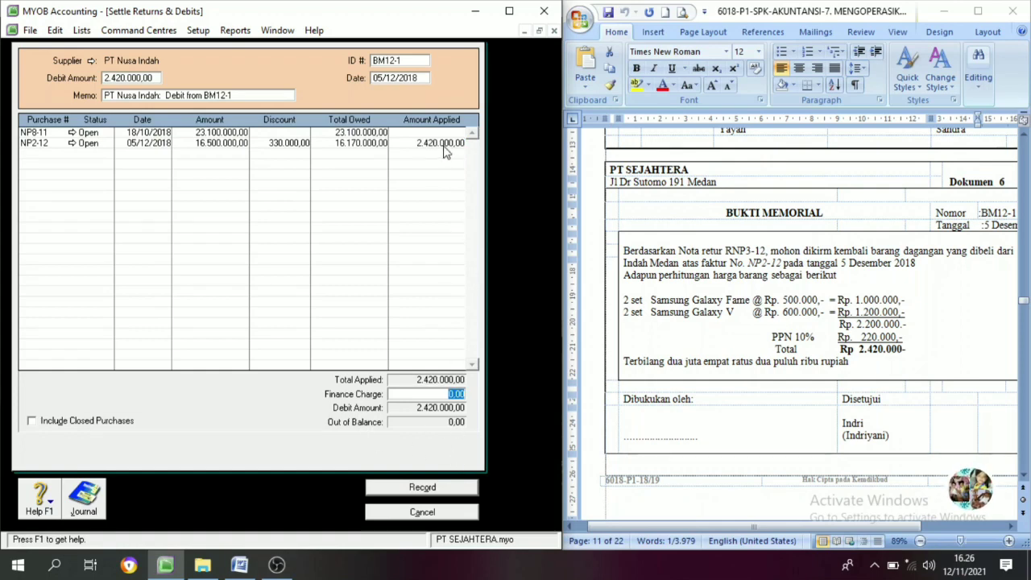
click(423, 487)
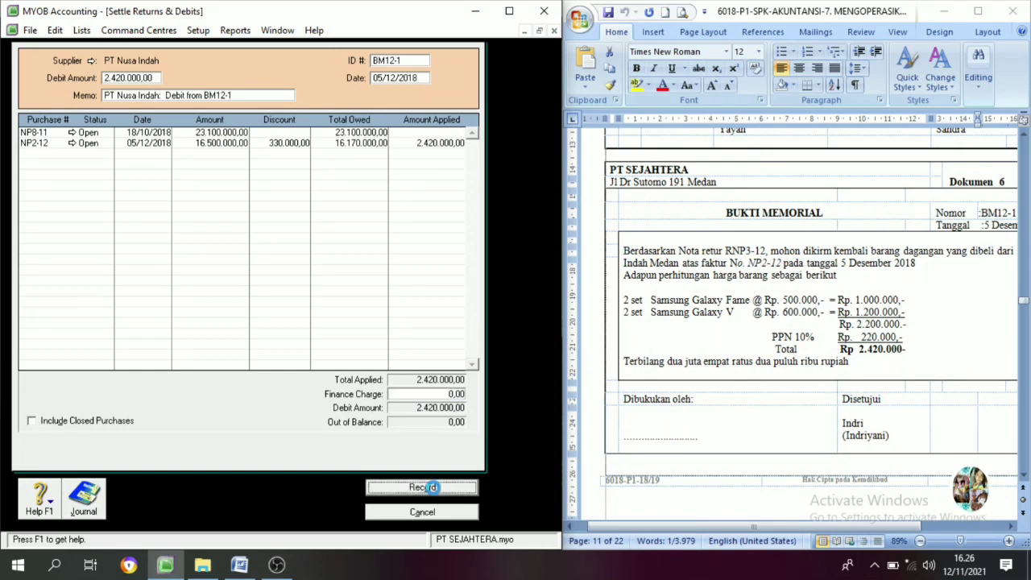
click(453, 486)
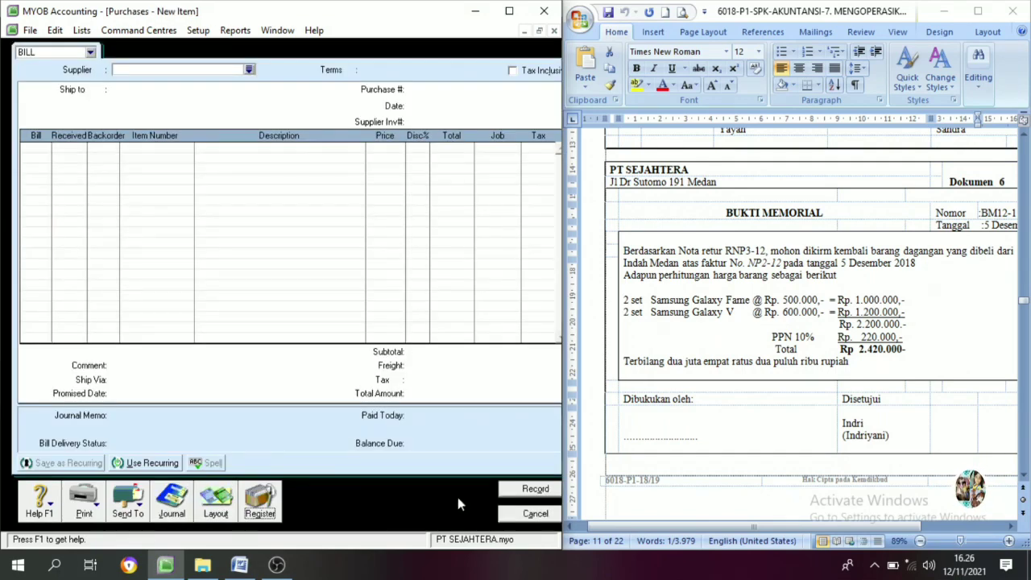
click(532, 516)
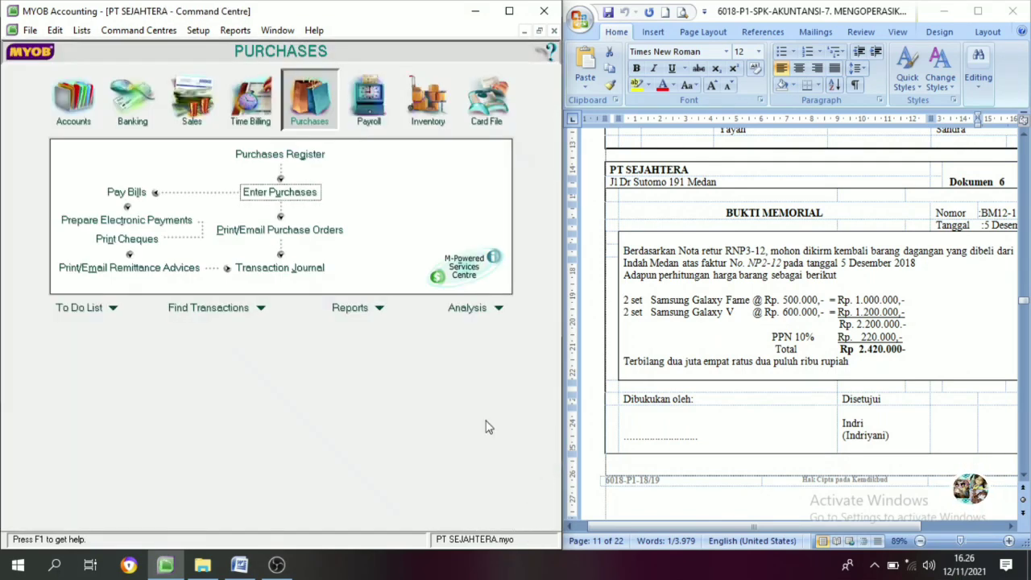
- Switch to Word and examine Dokumen 7, the Voucher Kas Kecil, including its payee, amount and description
scroll(758, 341, down, 1)
scroll(757, 339, down, 7)
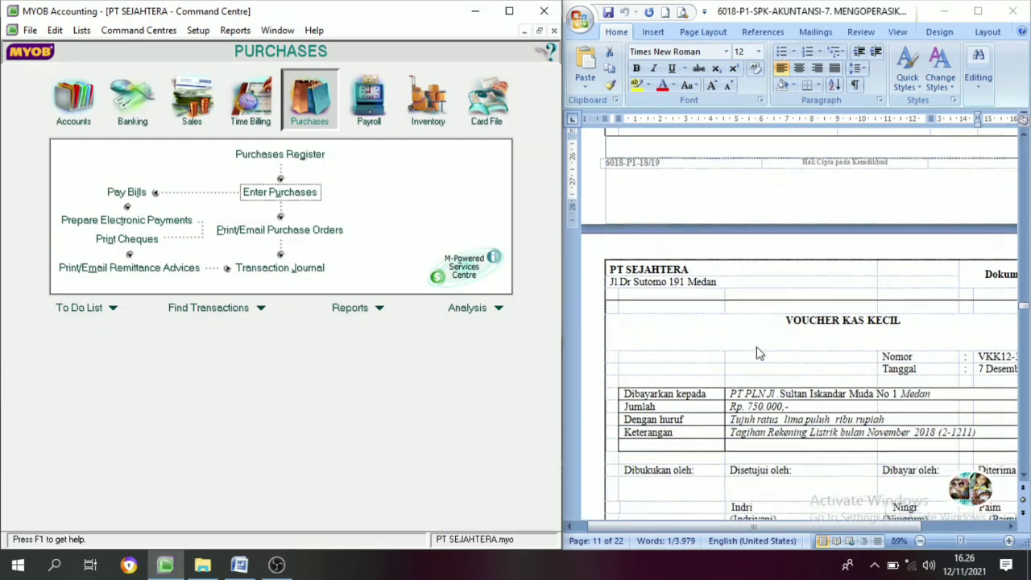
drag(778, 532, 803, 539)
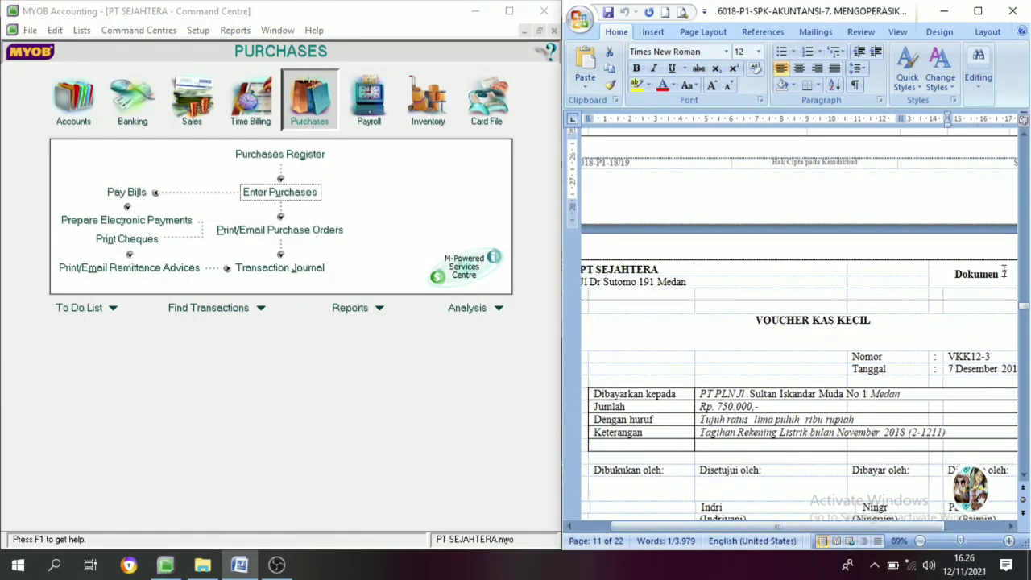
drag(1006, 273, 954, 275)
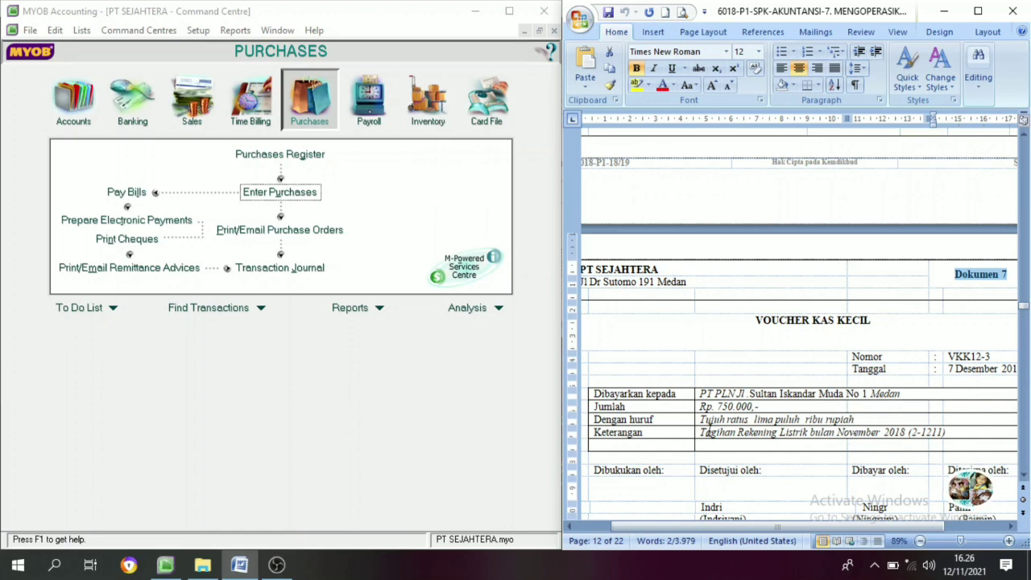
click(726, 433)
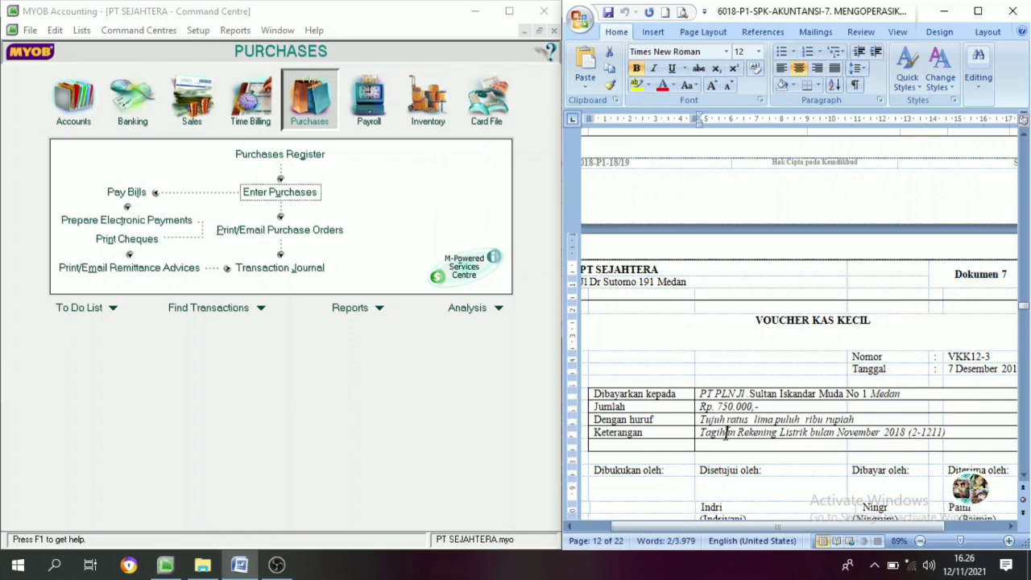
drag(754, 320, 872, 321)
click(769, 407)
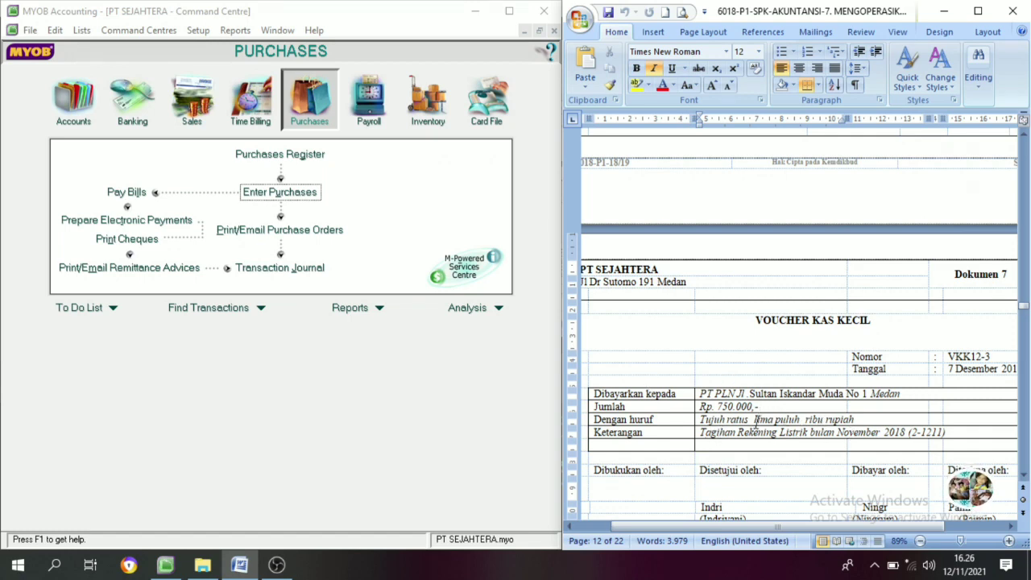
- Switch back to MYOB Accounting and open a new Spend Money entry in the Banking command centre
click(131, 113)
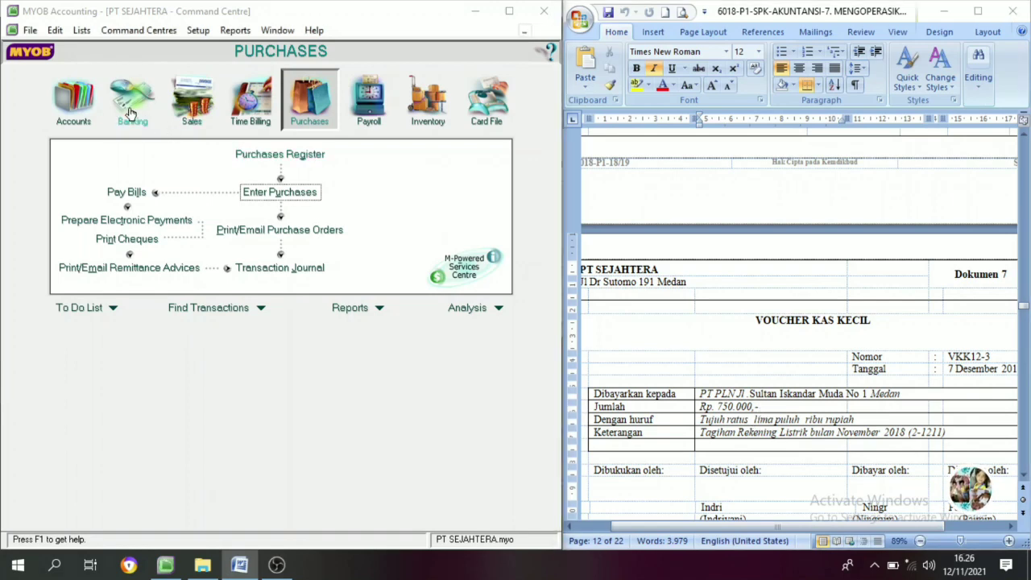
click(131, 112)
click(137, 162)
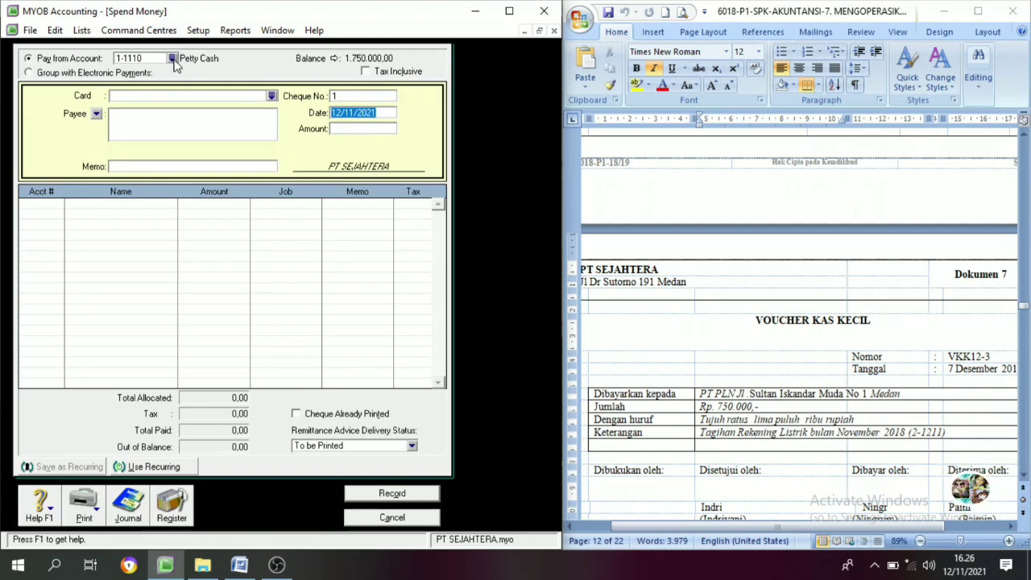
- Copy the voucher number from Dokumen 7 in Word and paste it as the payment's cheque number
click(351, 95)
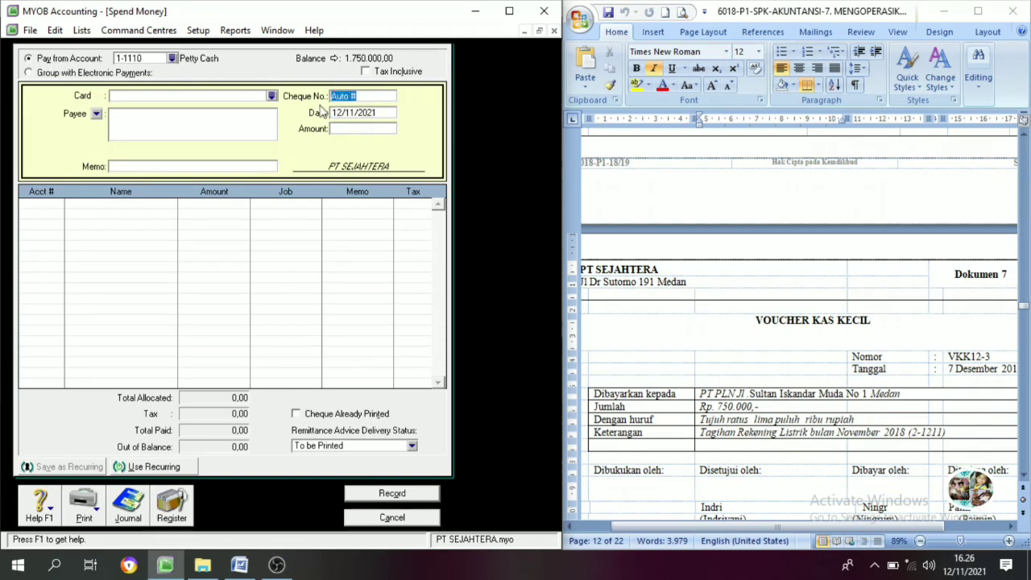
click(979, 360)
drag(993, 357, 951, 361)
key(ctrl+c)
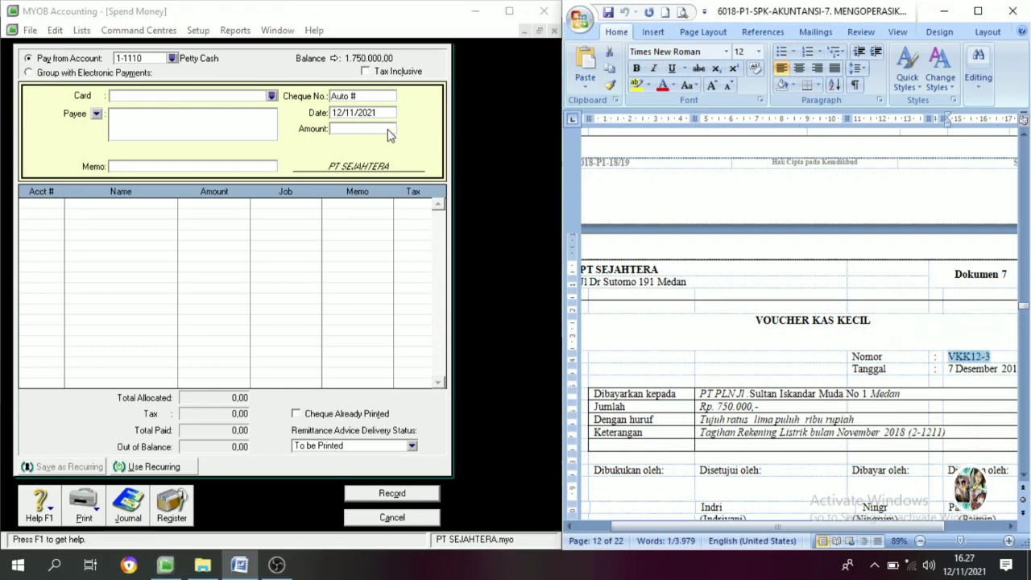
click(369, 96)
key(ctrl+v)
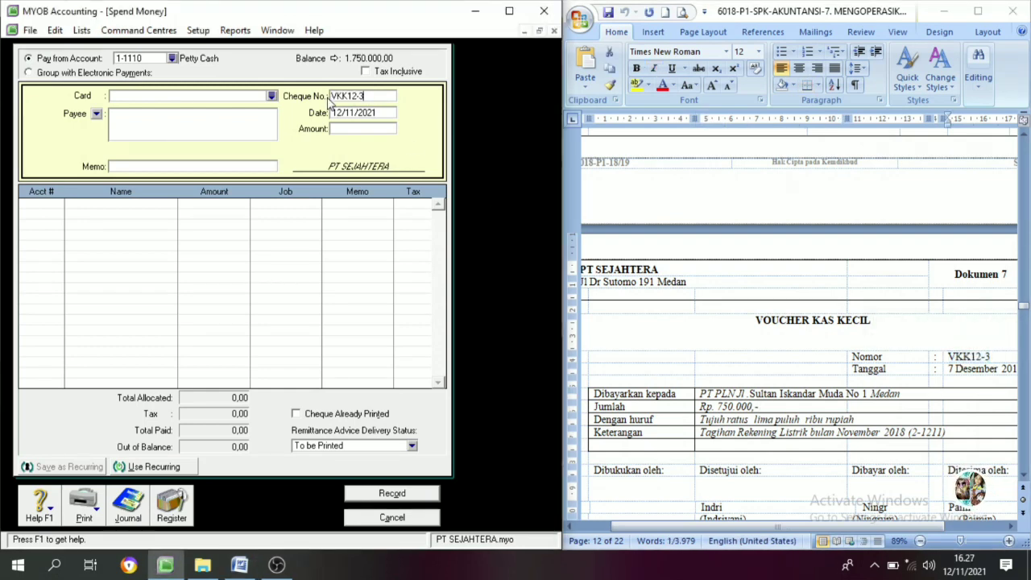
- Set the payment's date to 07/12/2018 and its amount to 750.000,00
click(337, 114)
click(345, 114)
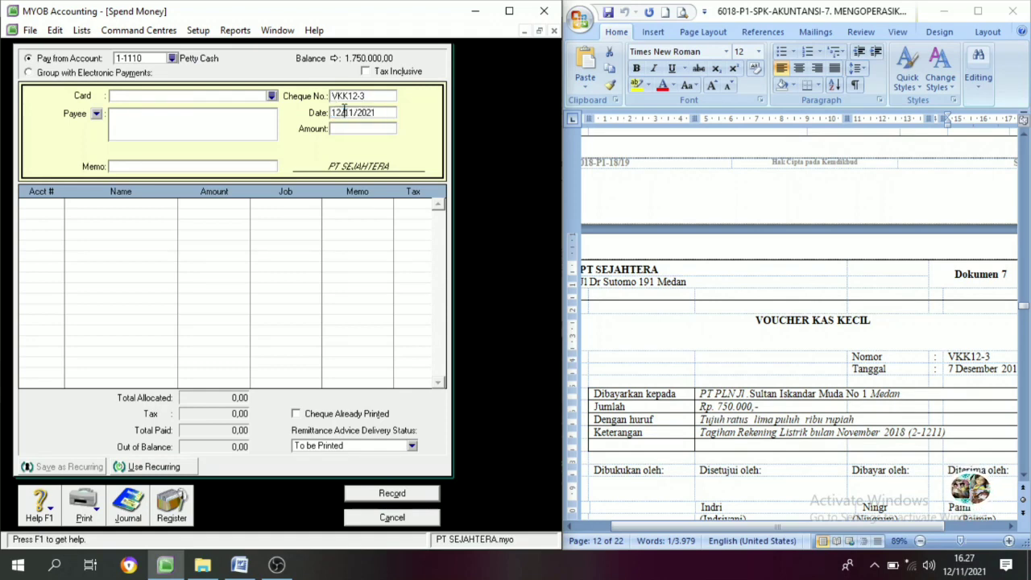
key(BackSpace)
key(BackSpace)
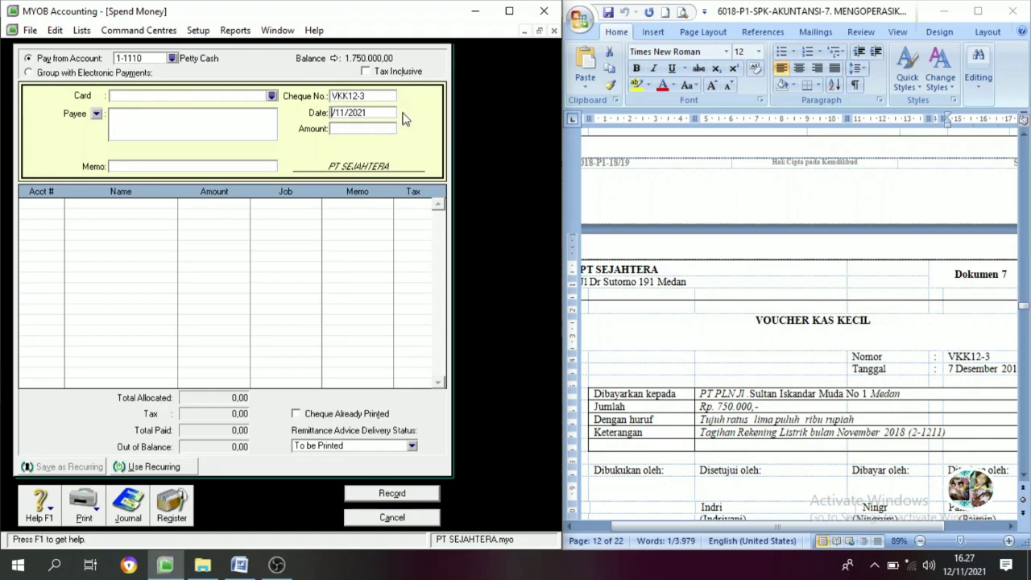
text(7)
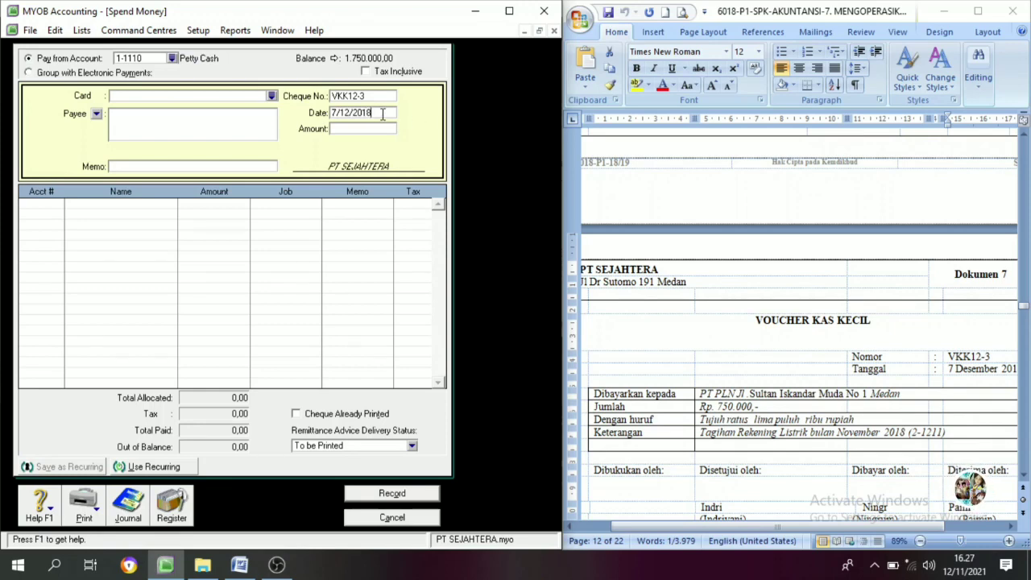
click(342, 127)
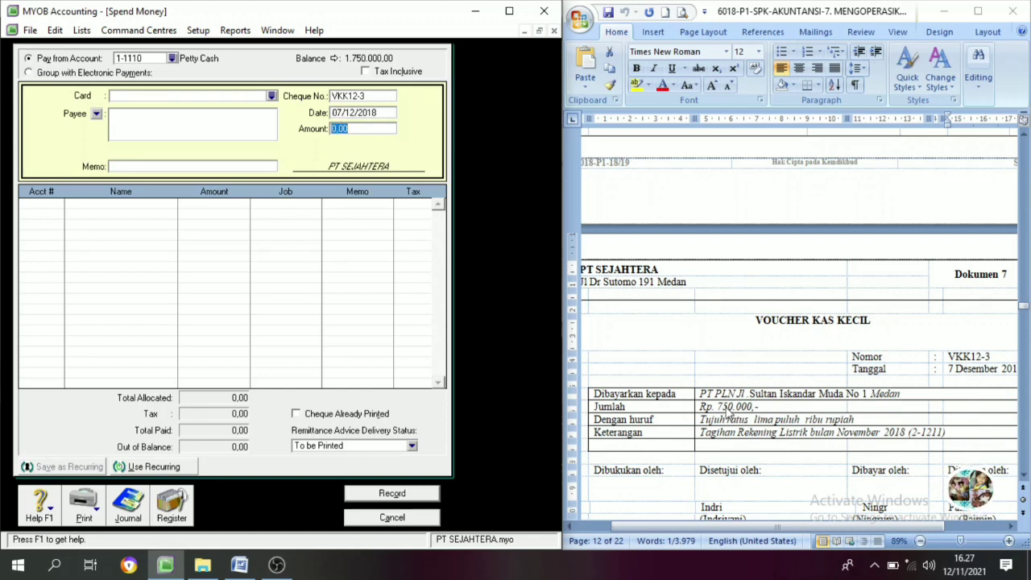
text(750000)
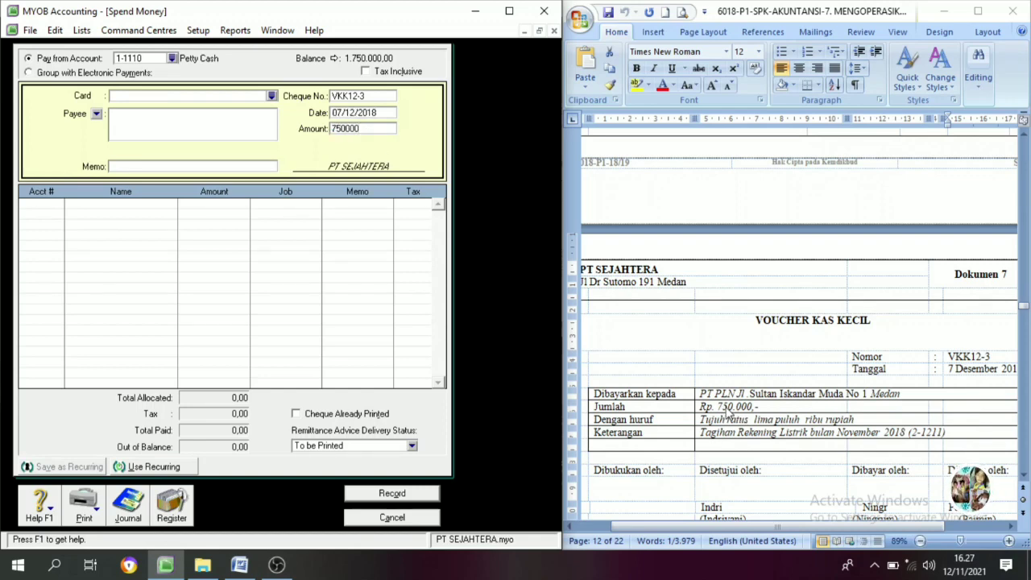
text(.000)
key(Tab)
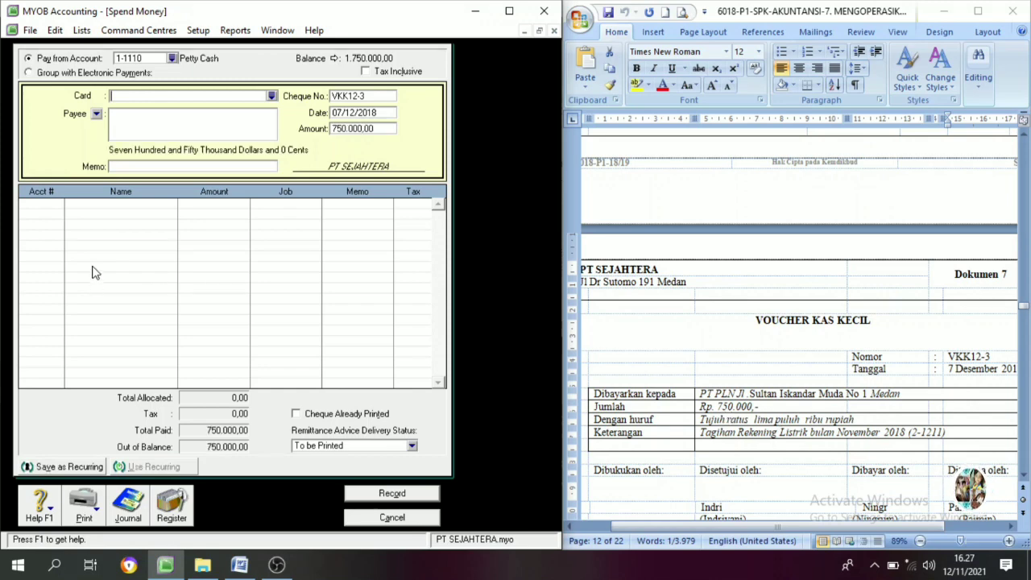
- Copy the description "Tagihan Rekening Listrik bulan November 2018 (2-1211)" from Dokumen 7 and paste it as the payment's memo
double_click(732, 434)
triple_click(724, 439)
key(ctrl+c)
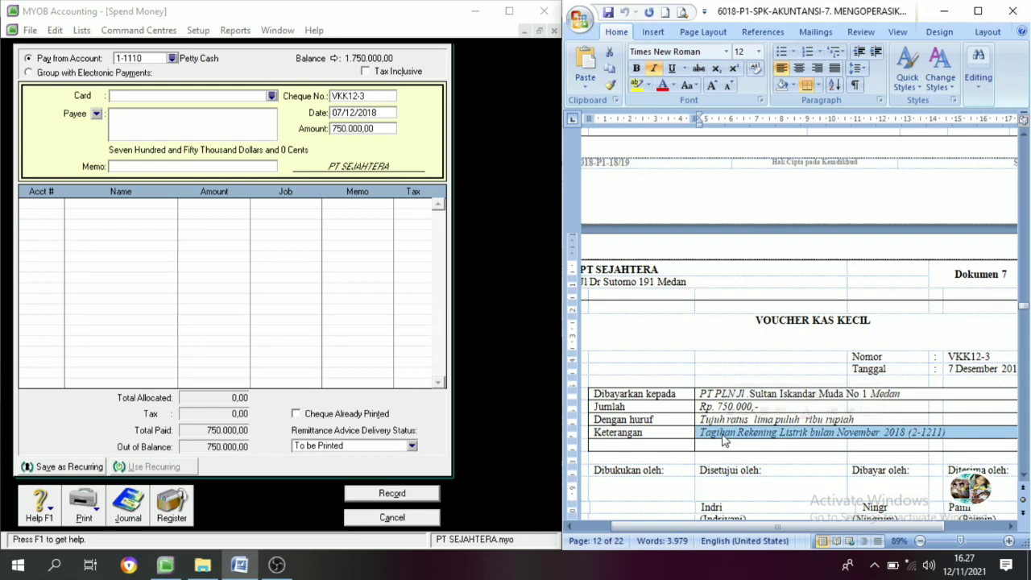
click(131, 166)
key(ctrl+v)
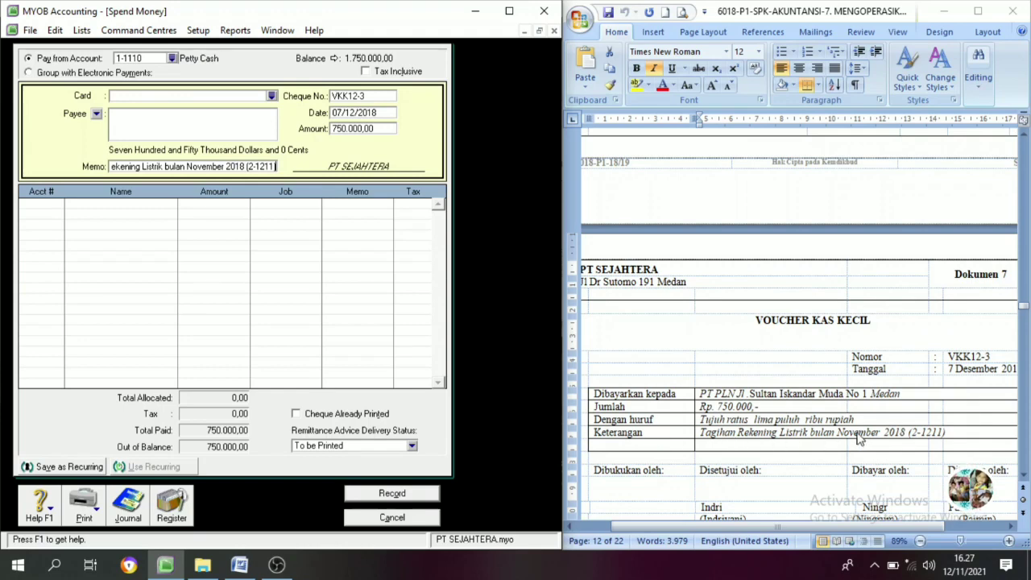
- Allocate the electricity payment of 750.000,00 to account 2-1211 Accrued axpanse, then record it and close the payment form
click(43, 204)
text(6)
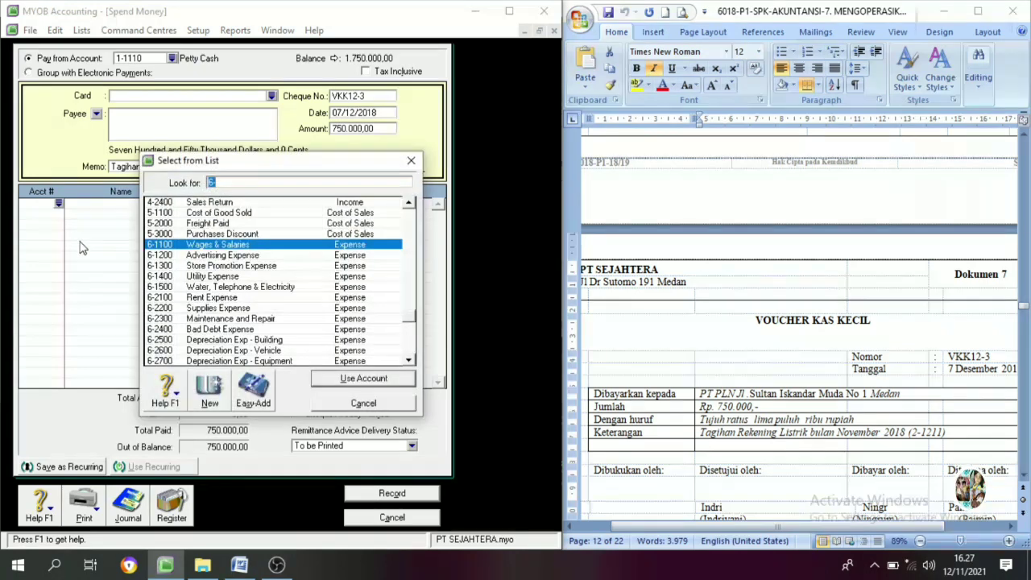
scroll(194, 268, up, 6)
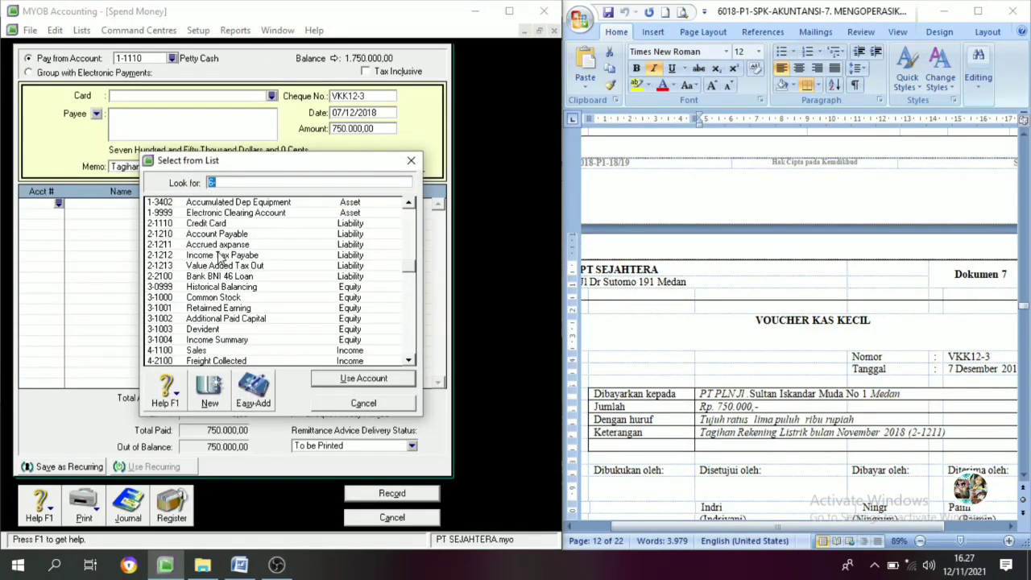
click(224, 245)
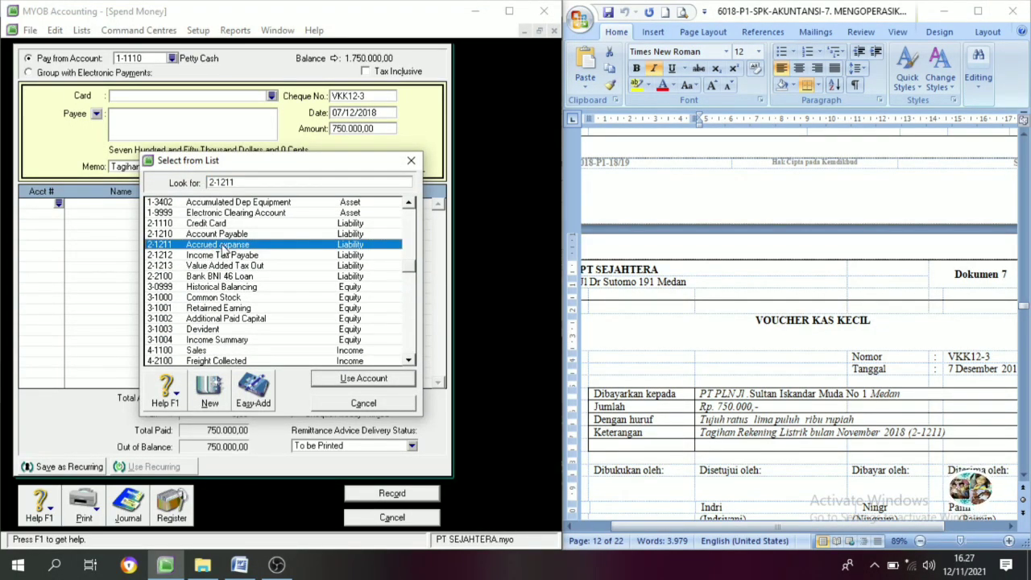
click(366, 380)
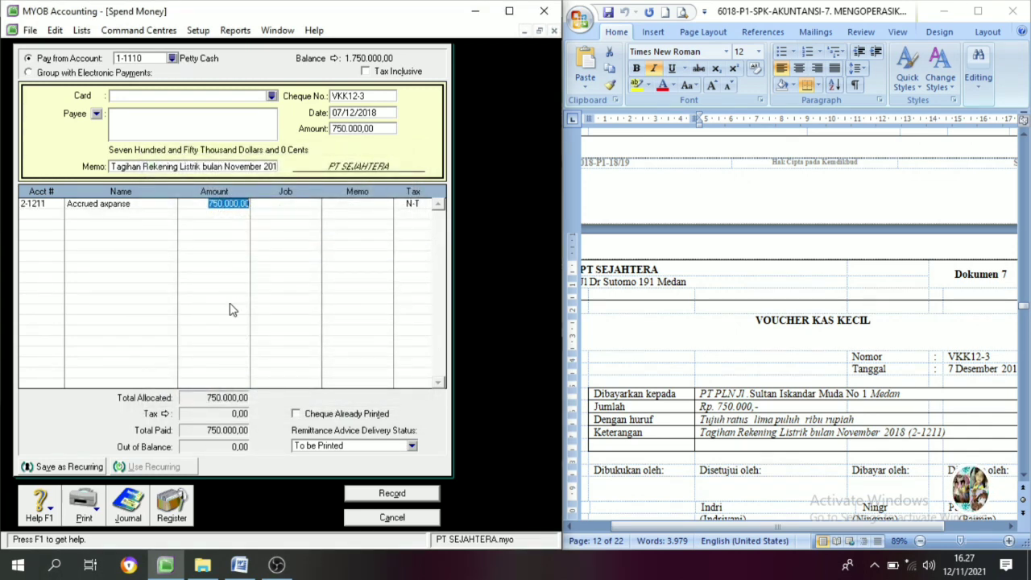
click(301, 378)
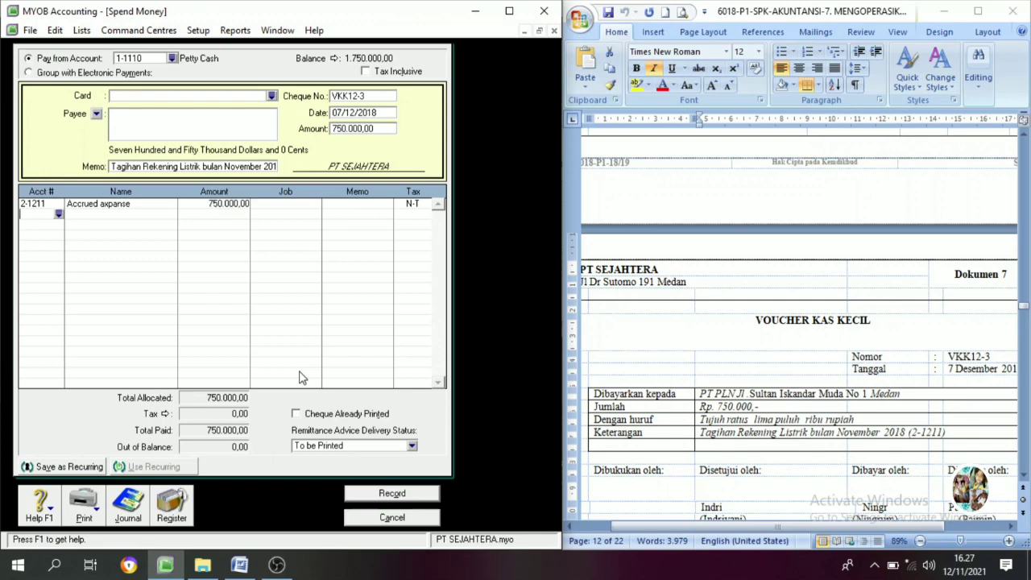
click(389, 494)
click(394, 521)
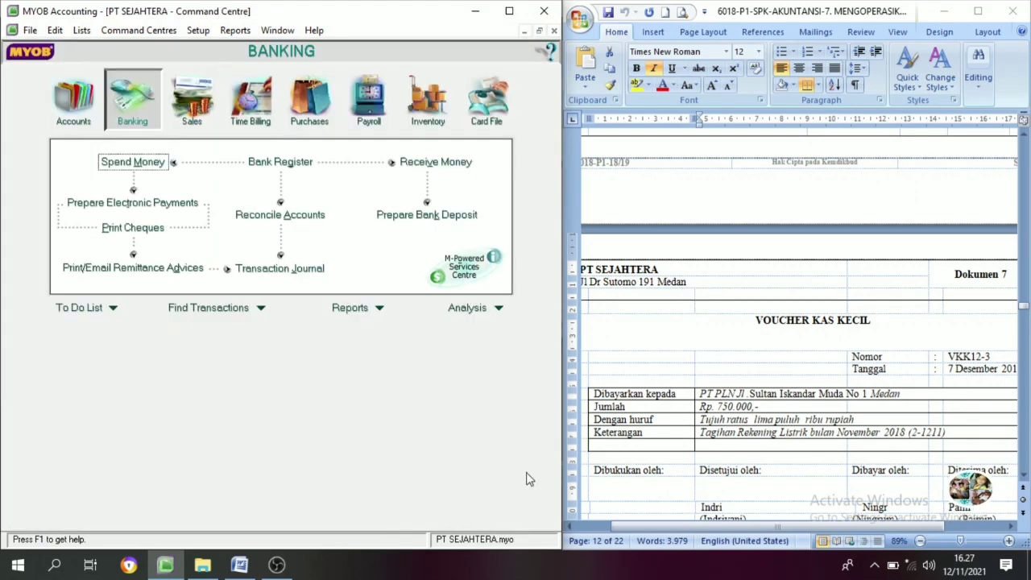
- Bring Dokumen 8, the next Voucher Kas Kecil, into view in Word and open a new Spend Money entry in MYOB Accounting
scroll(700, 409, down, 5)
scroll(699, 408, down, 4)
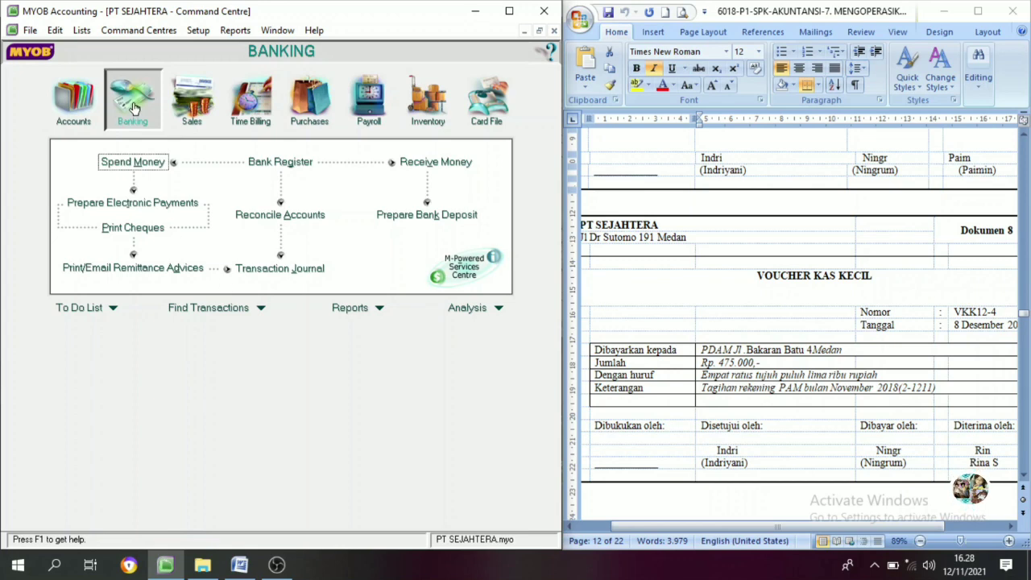
click(137, 162)
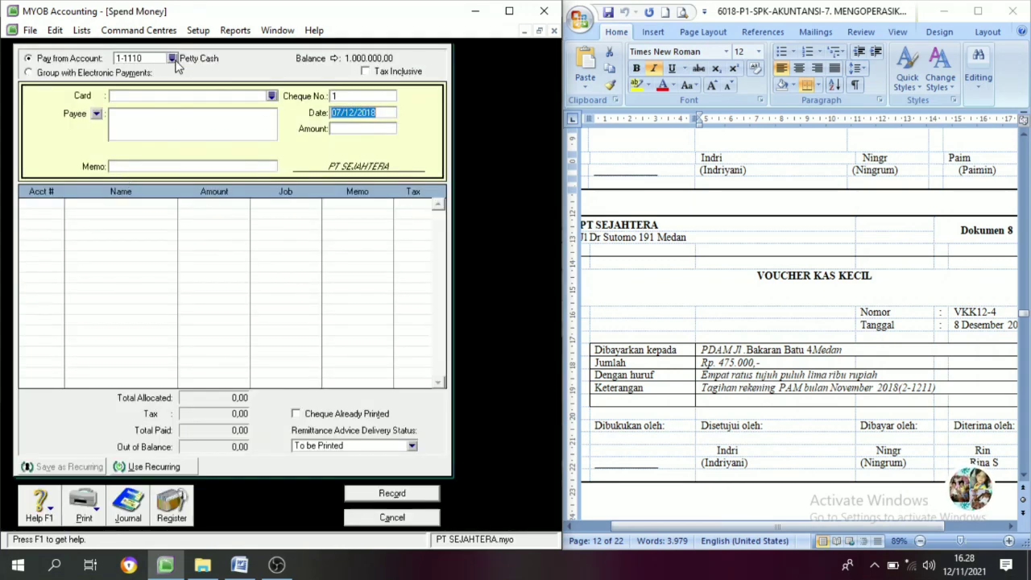
- Copy the voucher number from Dokumen 8 and paste it as the new payment's cheque number
click(339, 97)
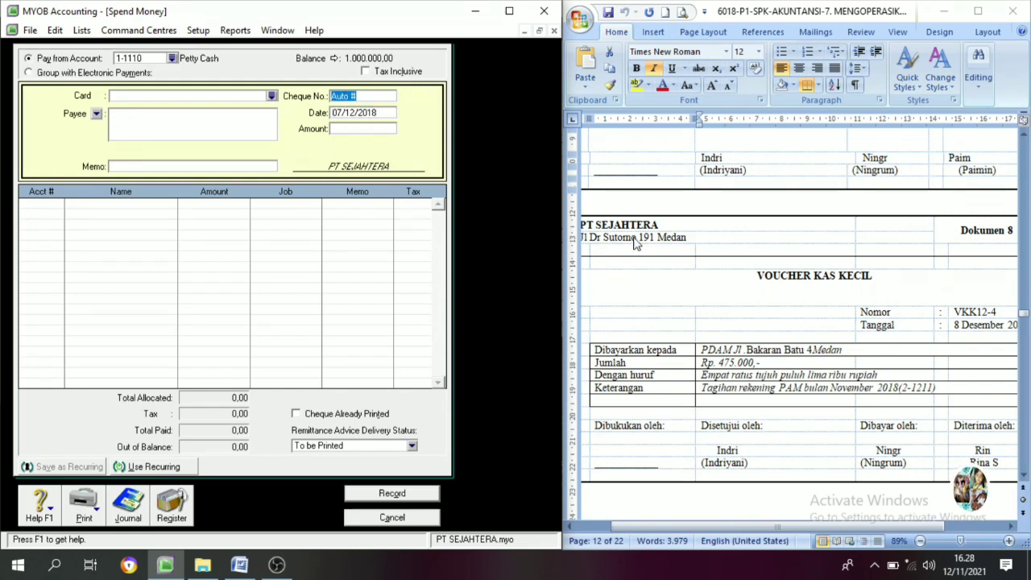
click(997, 312)
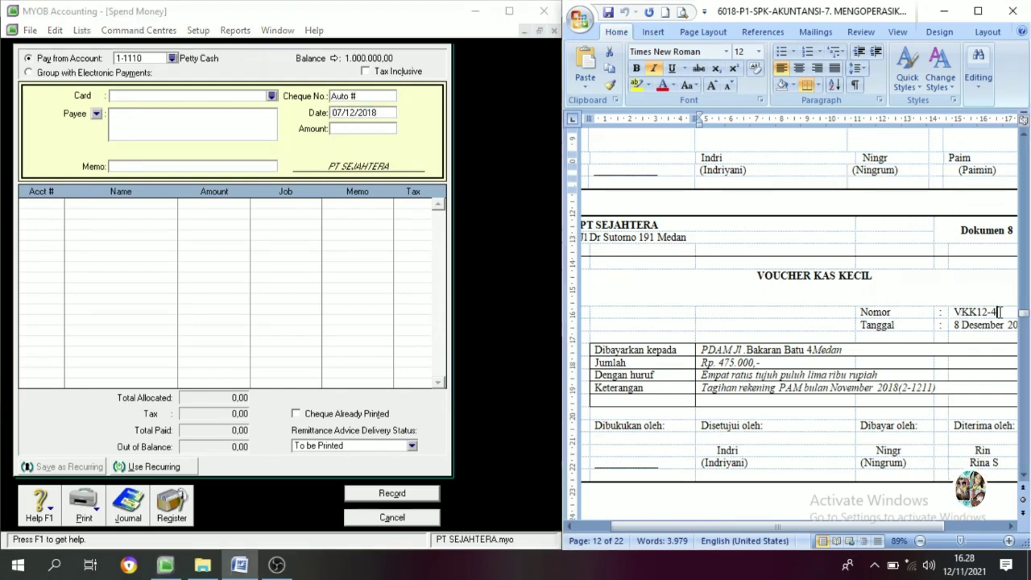
drag(998, 312, 955, 312)
key(ctrl+c)
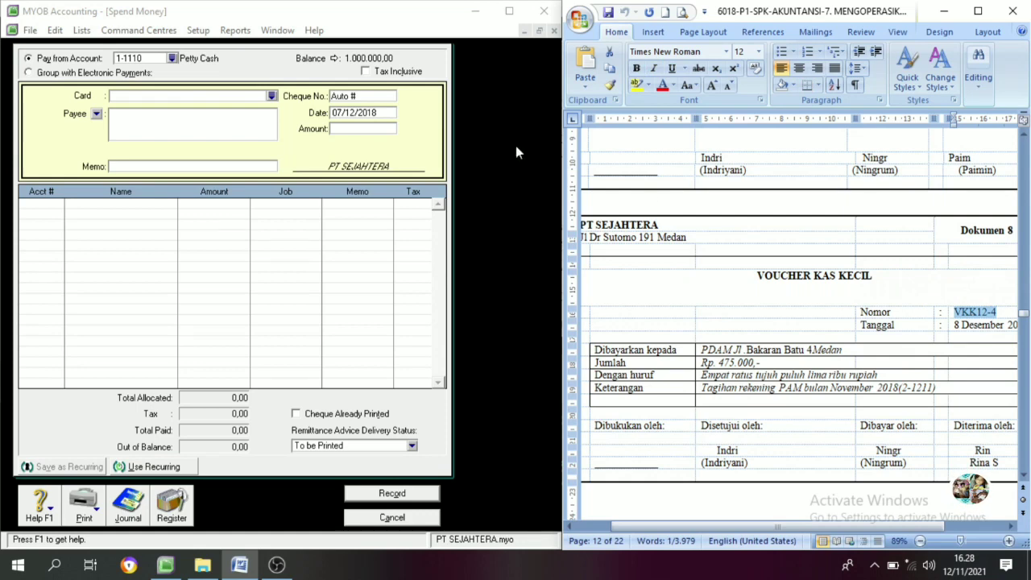
click(379, 96)
key(ctrl+v)
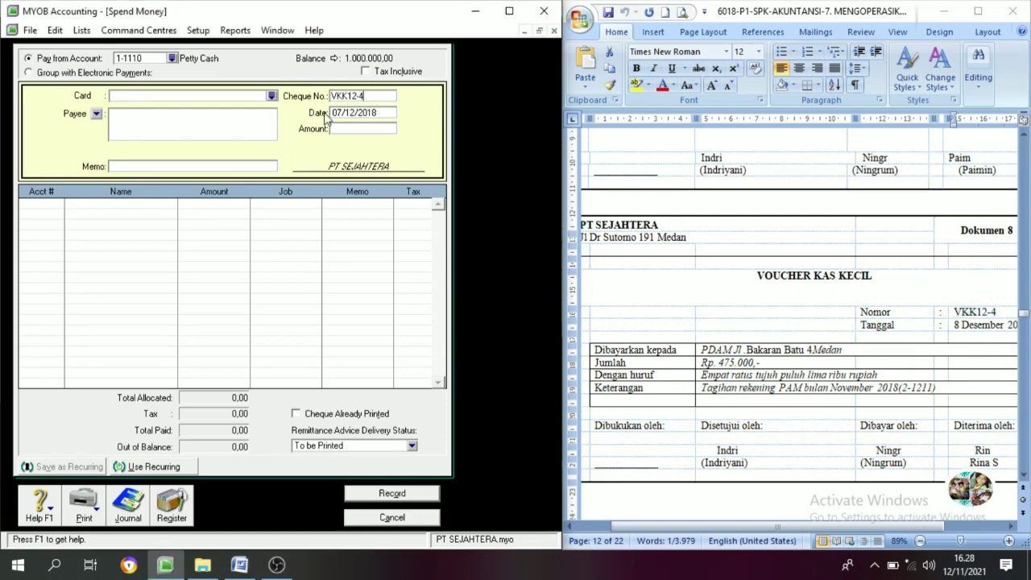
- Set the Dokumen 8 payment's date to 08/12/2018 and its amount to 475.000,00
click(344, 113)
click(344, 113)
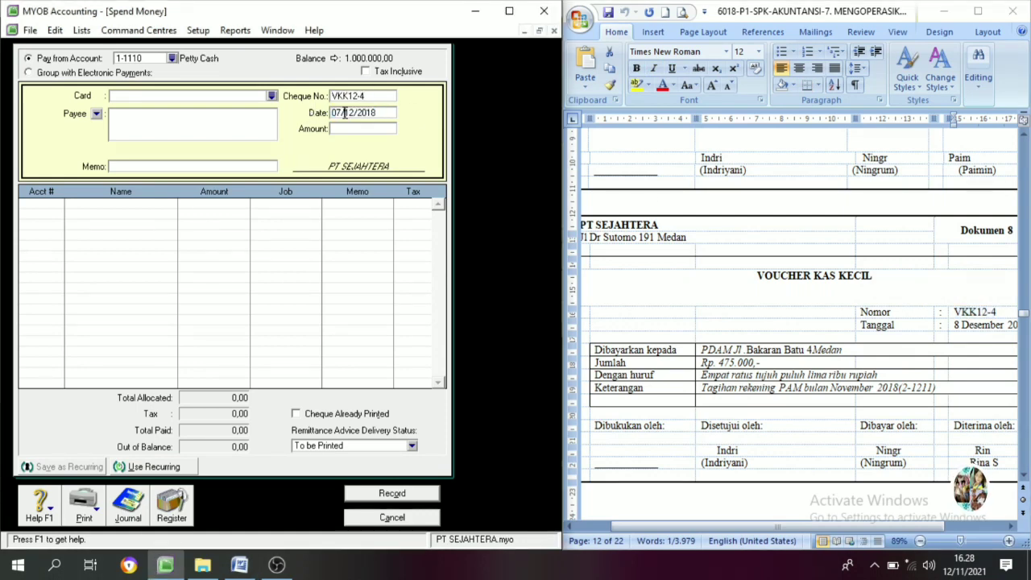
double_click(391, 113)
text(08/12/2018)
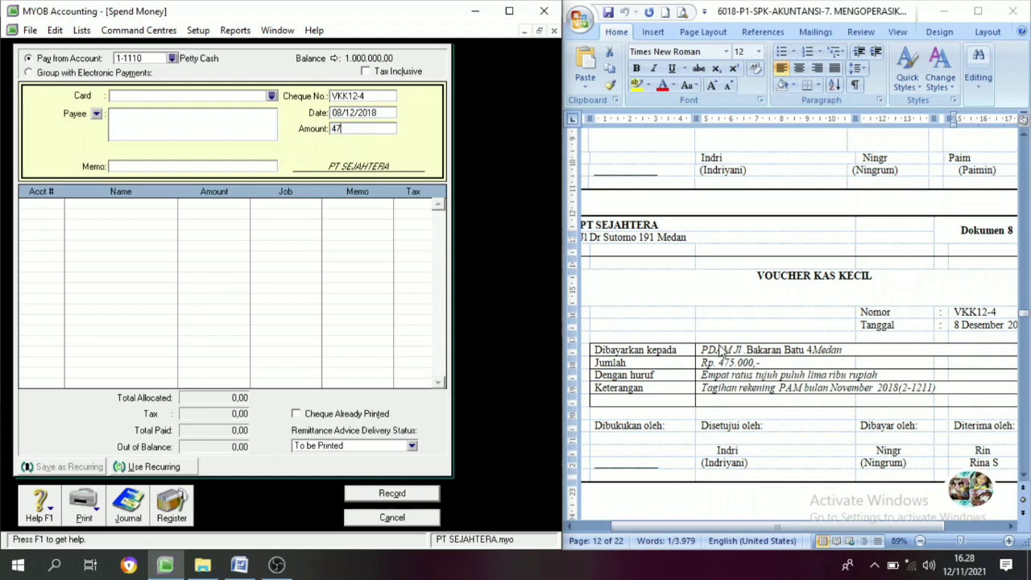
key(Tab)
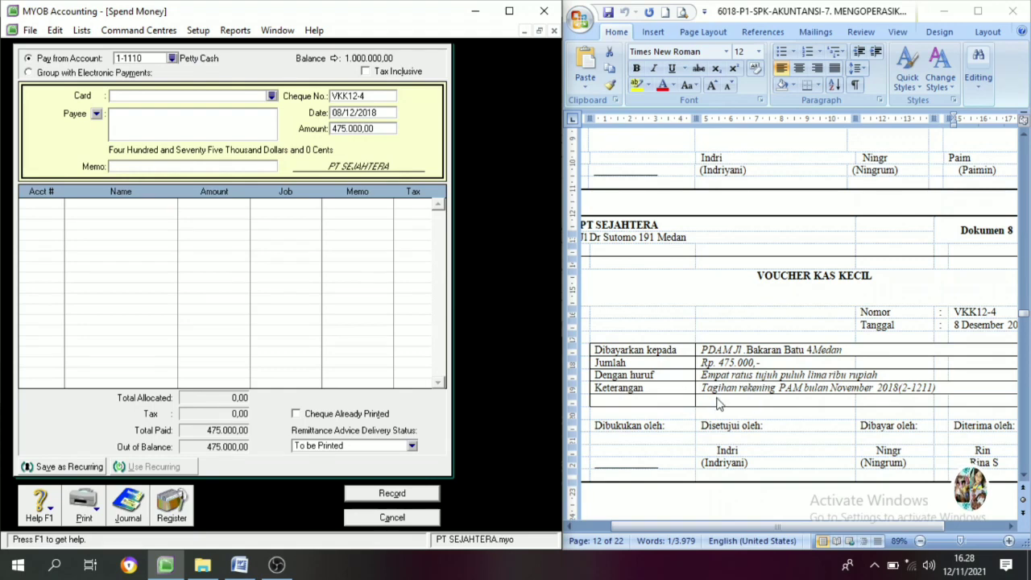
- Copy the description "Tagihan rekening PAM bulan November 2018(2-1211)" from Dokumen 8 and paste it as the payment's memo
click(720, 395)
drag(702, 389, 939, 390)
key(ctrl+c)
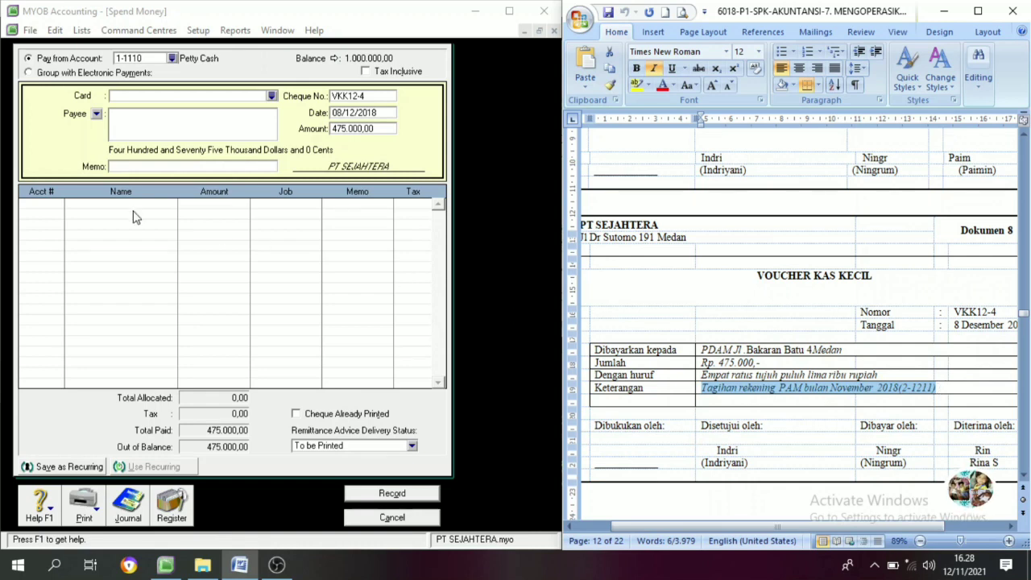
click(123, 166)
key(ctrl+v)
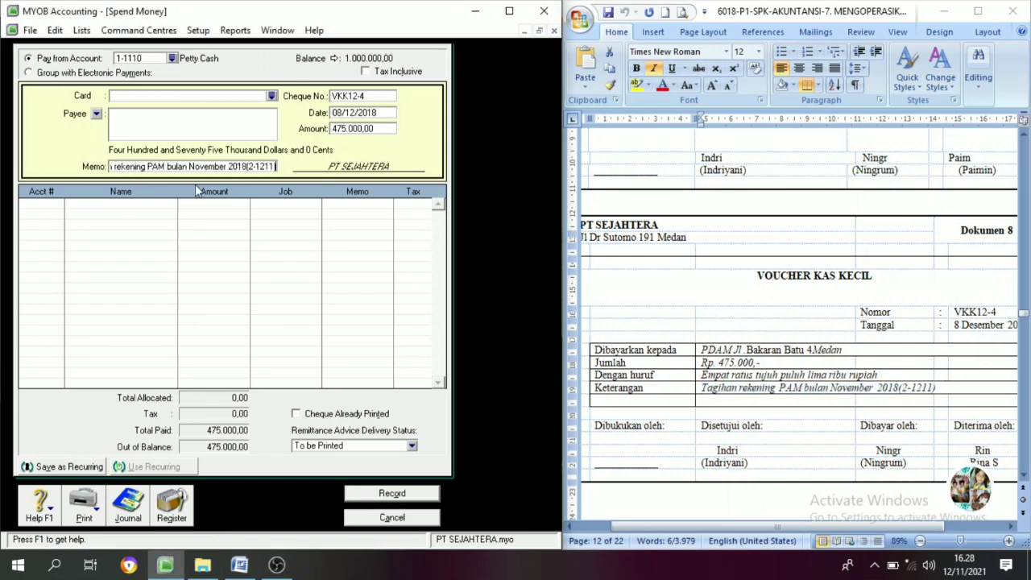
- Allocate the water bill payment of 475.000,00 to account 2-1211 Accrued axpanse, then record it and return to the Command Centre
click(46, 204)
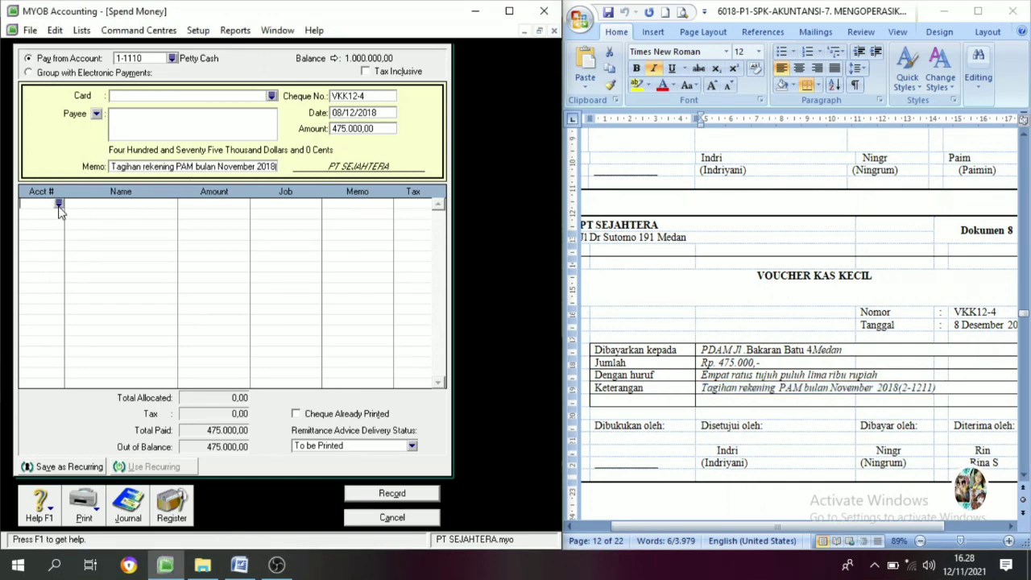
text(6)
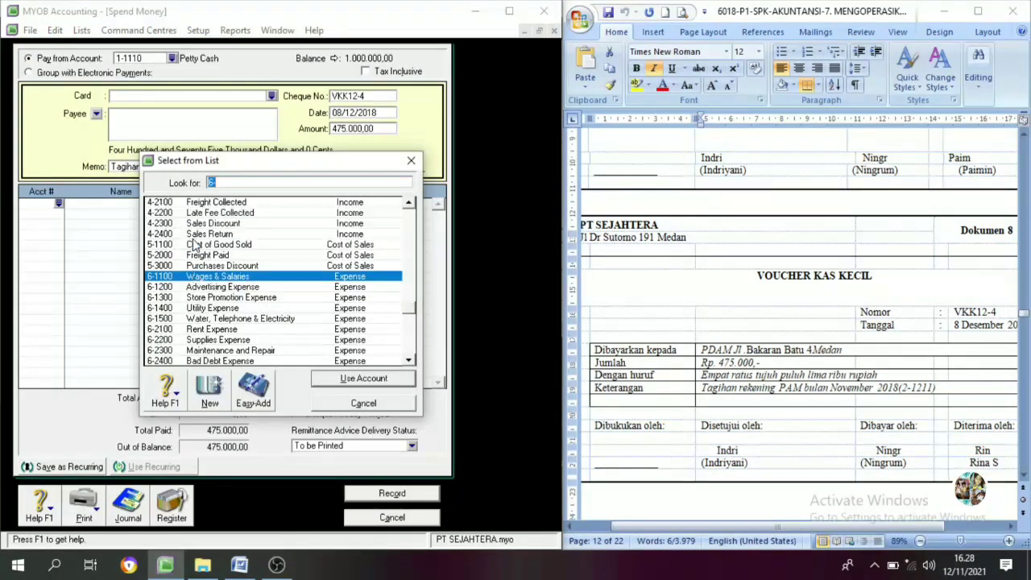
scroll(193, 246, up, 7)
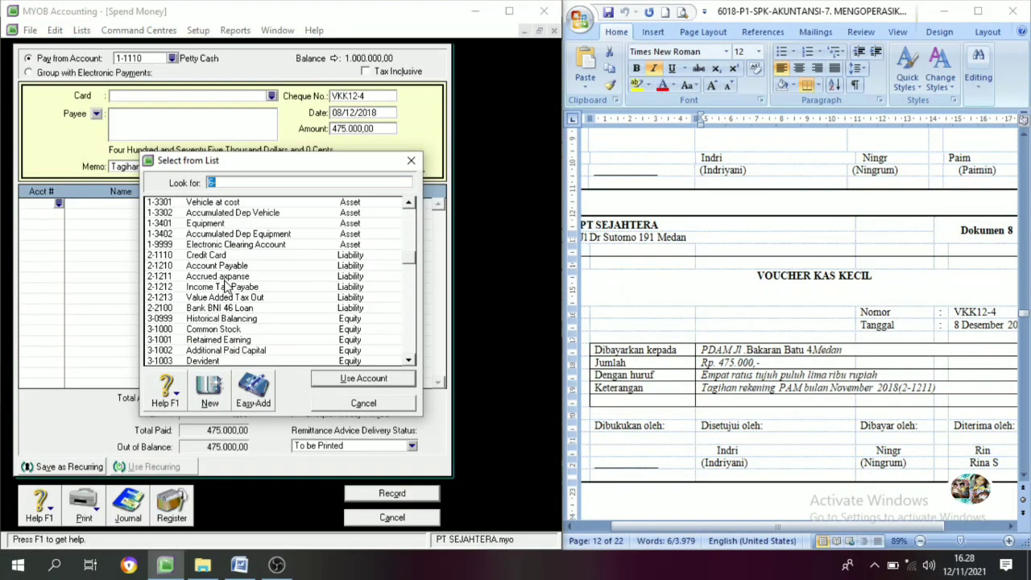
click(225, 278)
click(354, 380)
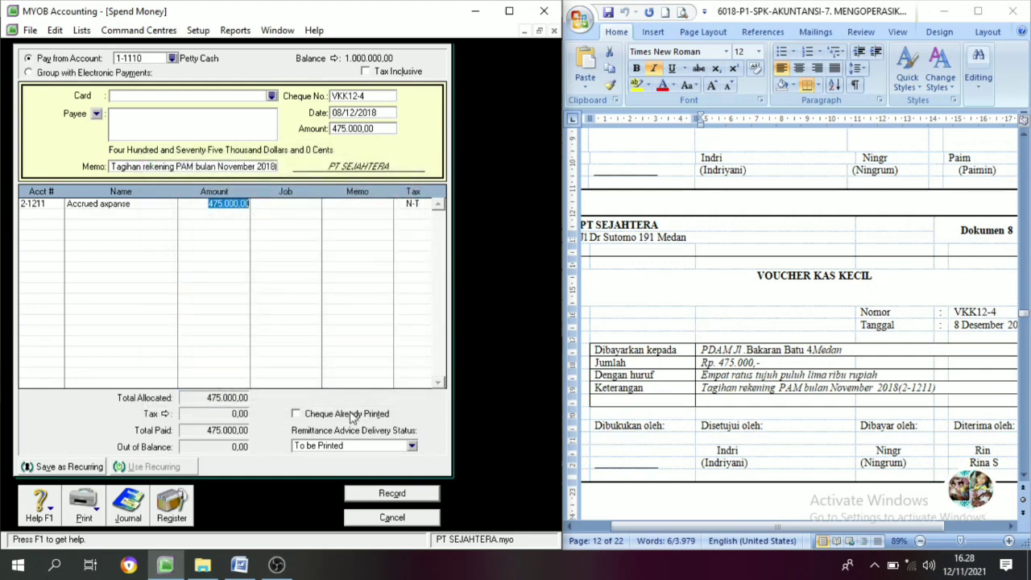
key(Tab)
key(Tab)
key(Tab)
key(Tab)
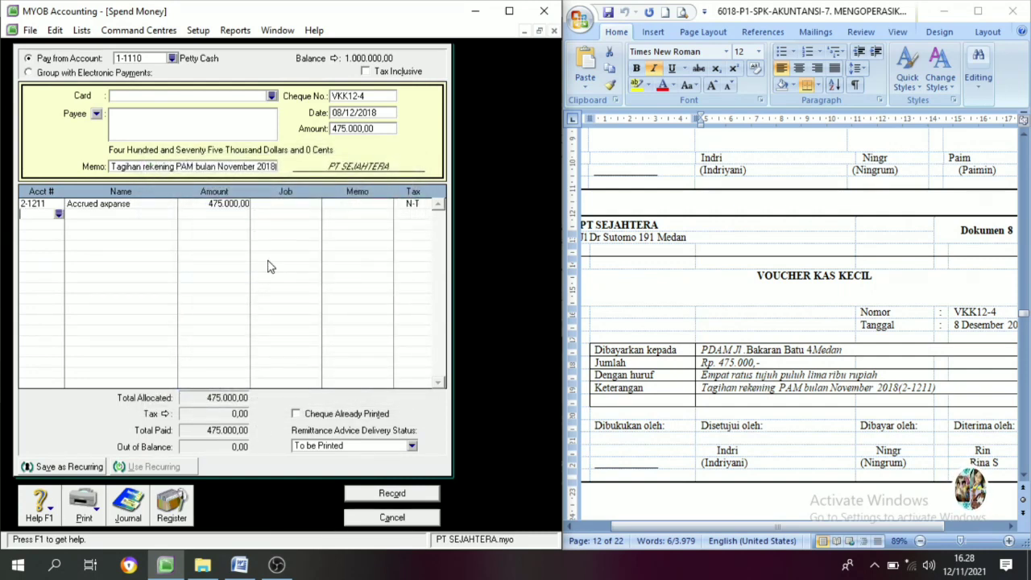
click(393, 494)
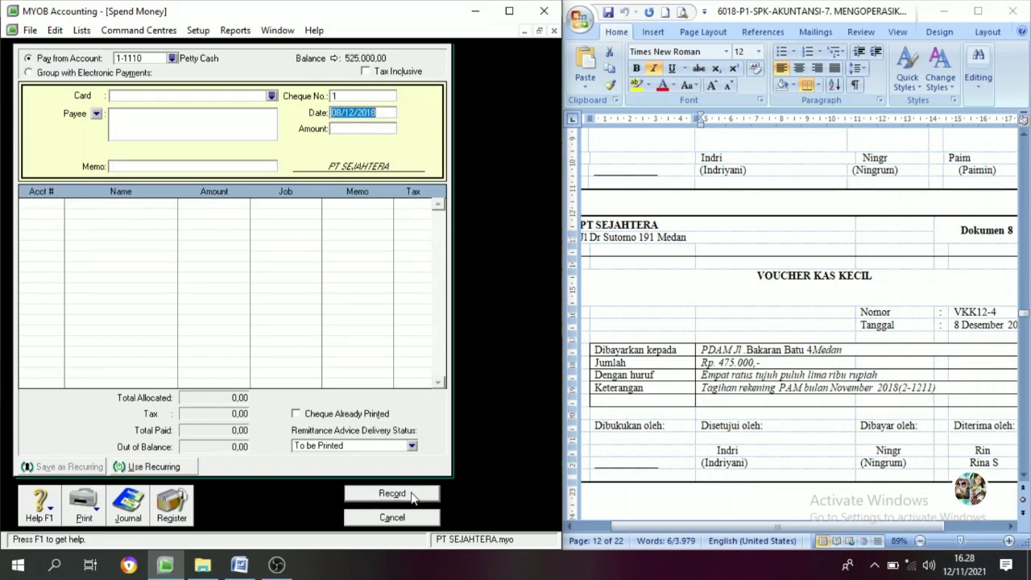
click(392, 518)
- Go to Dokumen 9 in the source document and examine its header for the company and the type of document
scroll(693, 354, down, 5)
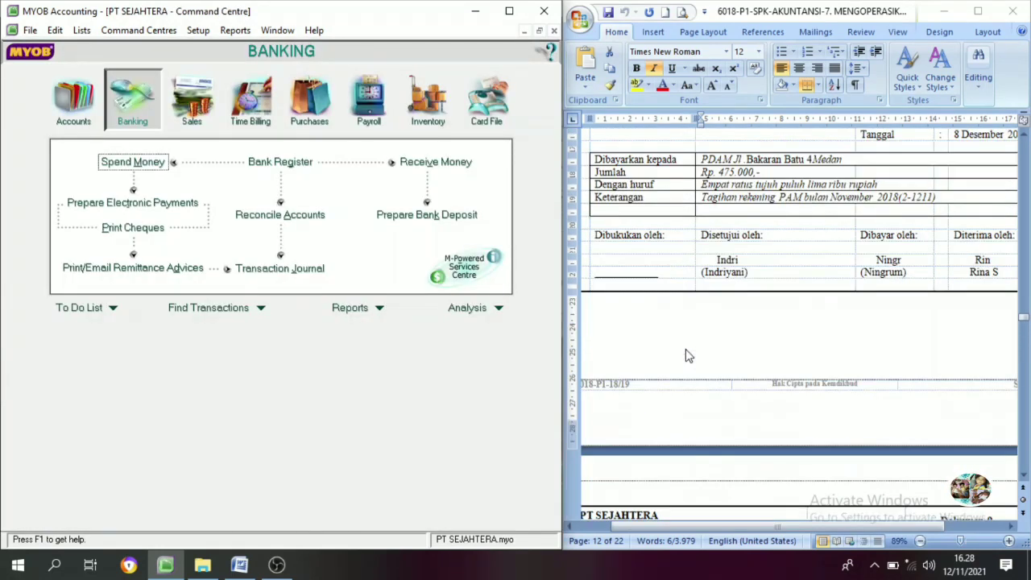
scroll(701, 368, down, 3)
scroll(741, 414, down, 2)
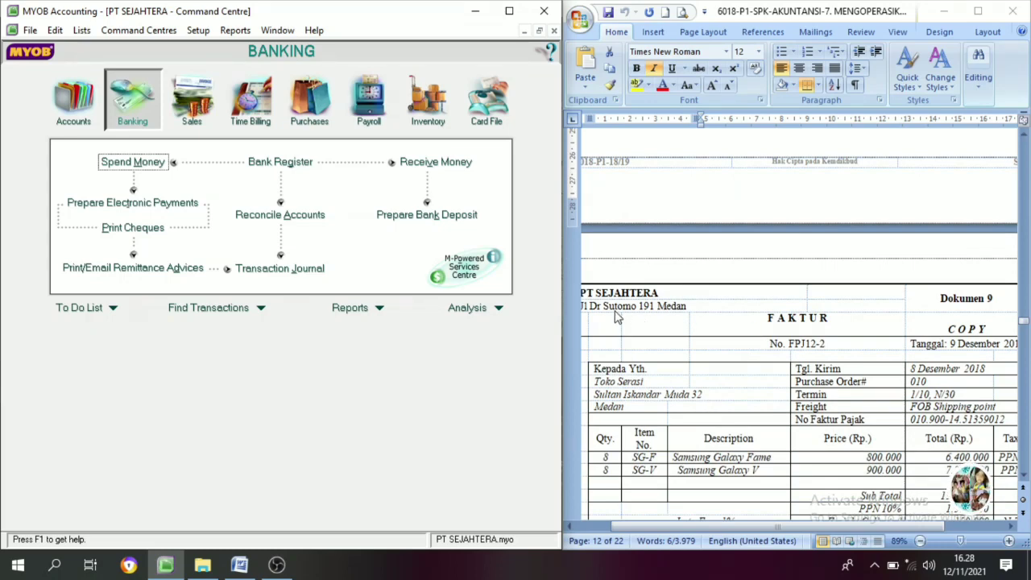
click(653, 294)
drag(647, 292, 595, 295)
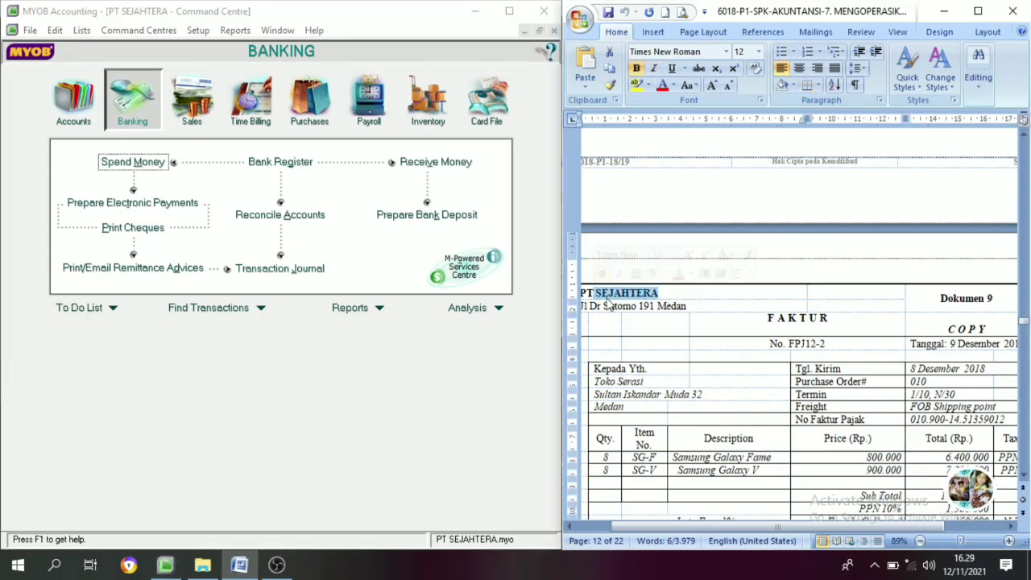
click(839, 318)
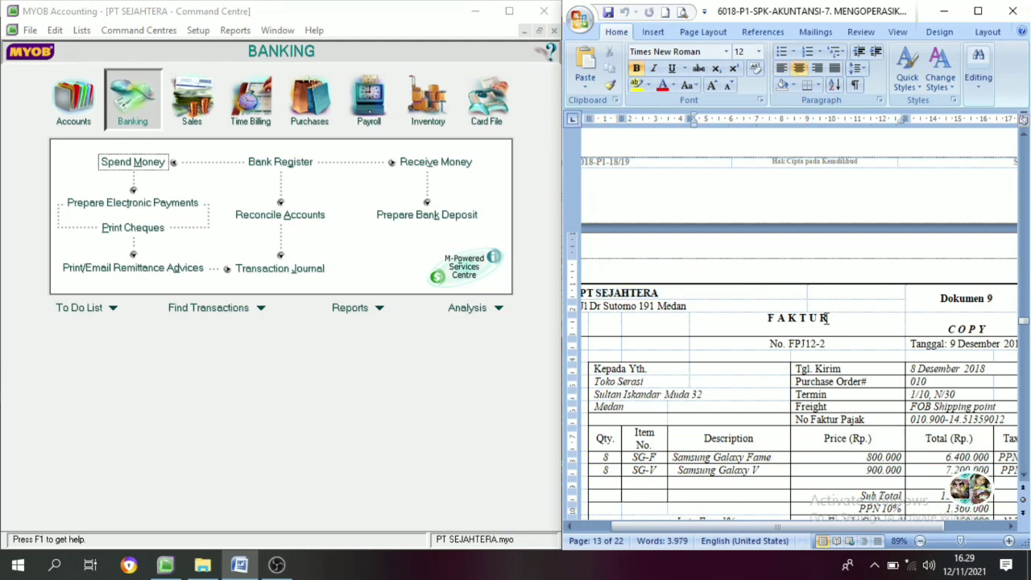
scroll(715, 336, down, 1)
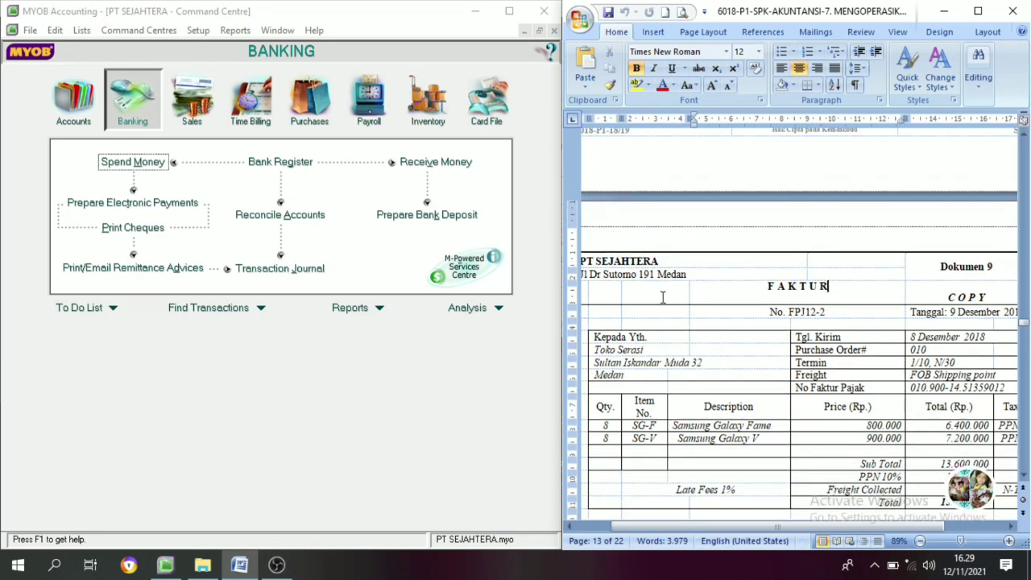
drag(832, 287, 768, 287)
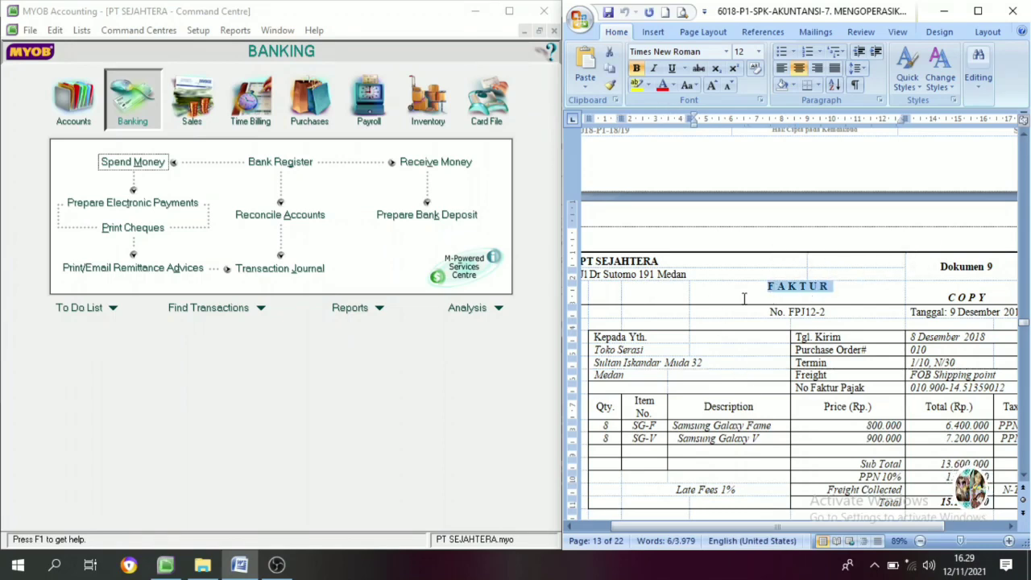
click(744, 298)
- Start a new sales invoice and set its customer to Toko Serasi, using the name copied from Dokumen 9
click(193, 105)
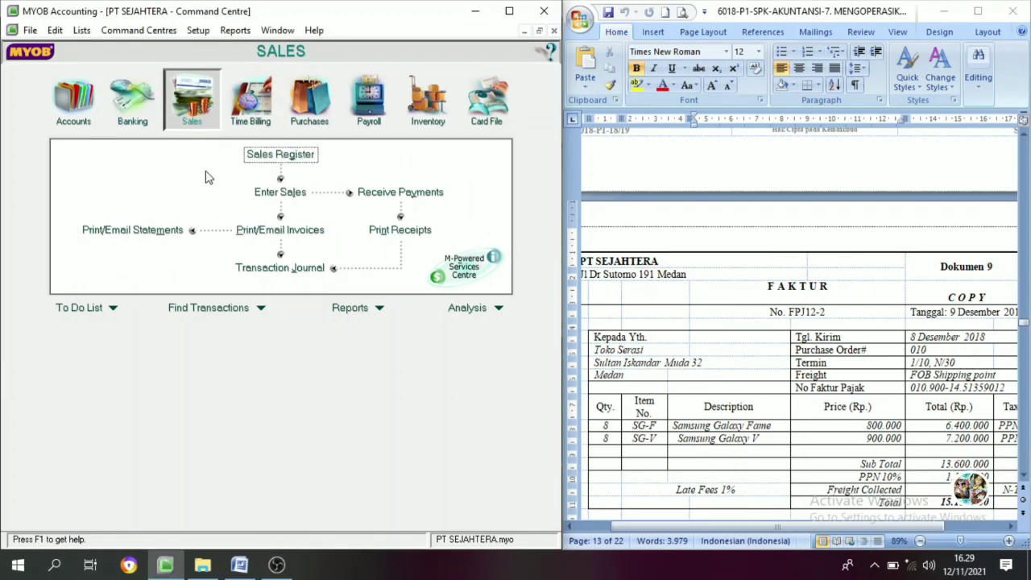
click(274, 197)
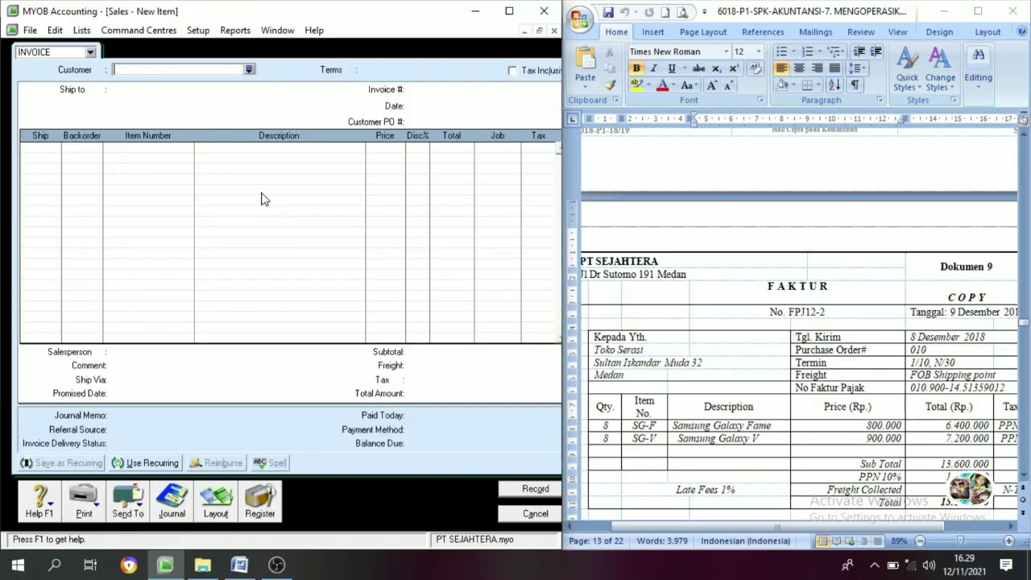
click(645, 350)
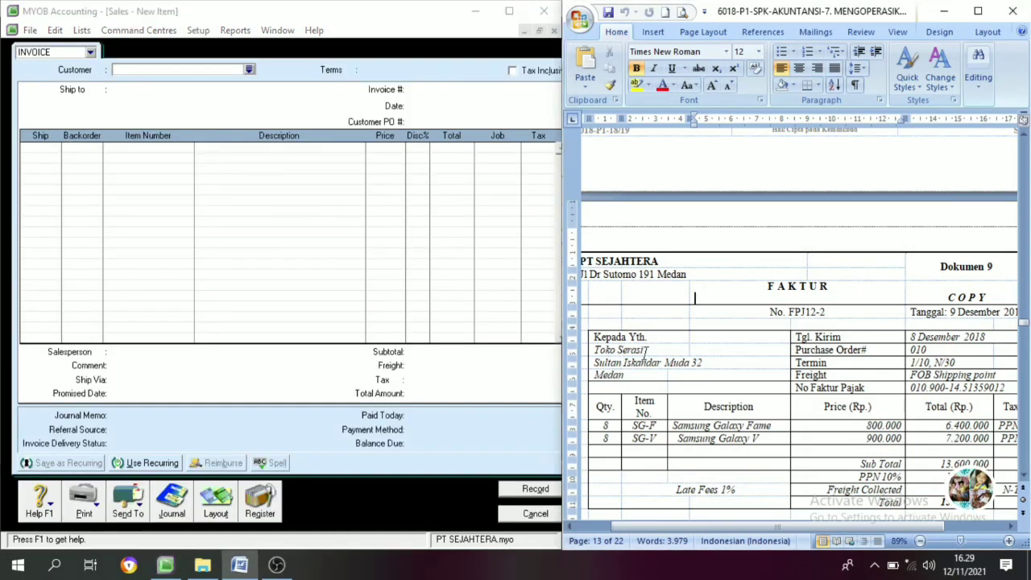
drag(644, 351, 594, 351)
key(ctrl+c)
click(250, 71)
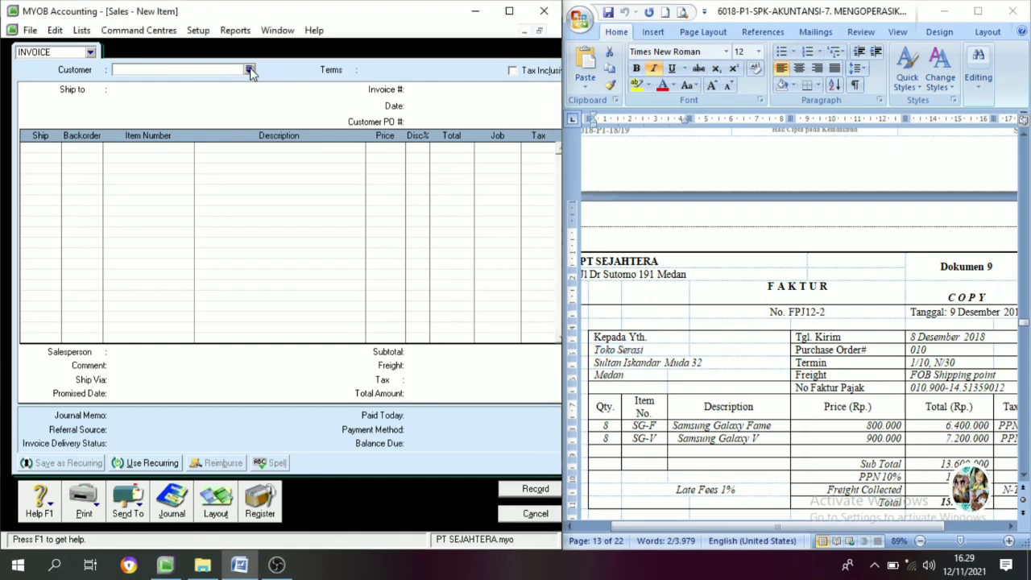
key(ctrl+v)
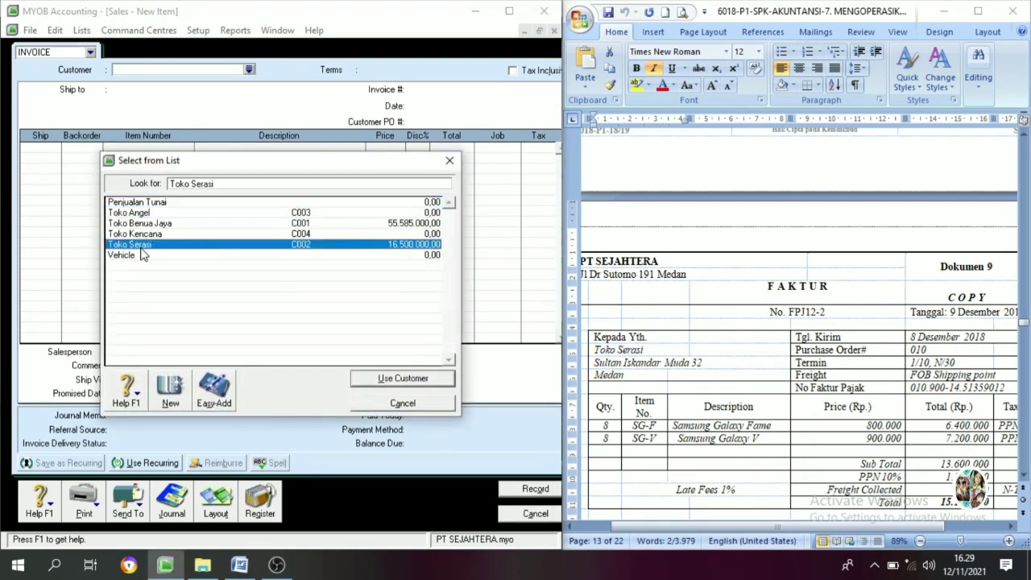
click(395, 380)
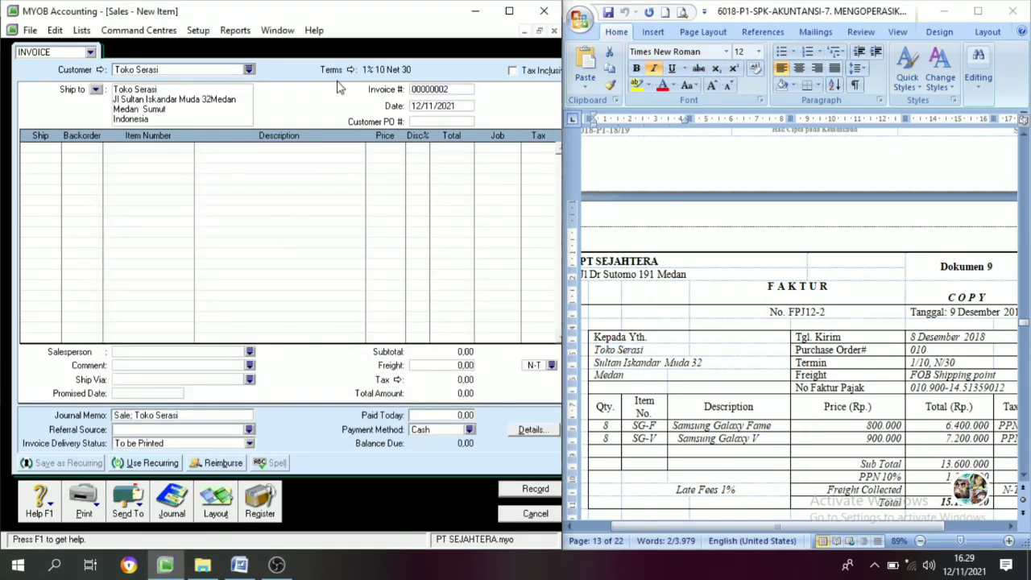
- Copy the invoice number FPJ12-2 from Dokumen 9 and paste it as the new sale's invoice number
click(450, 94)
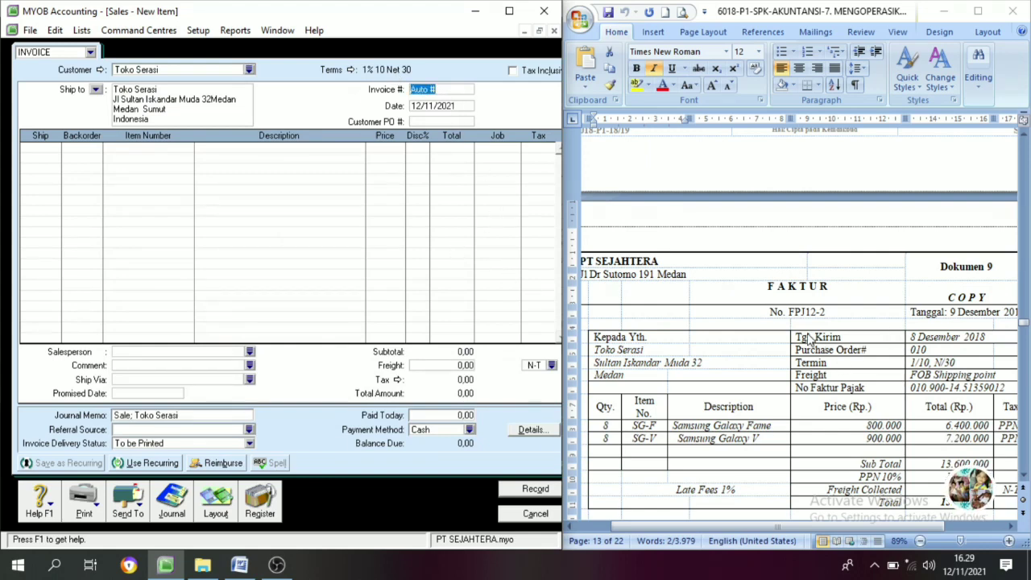
key(alt+Tab)
drag(835, 312, 807, 314)
key(ctrl+c)
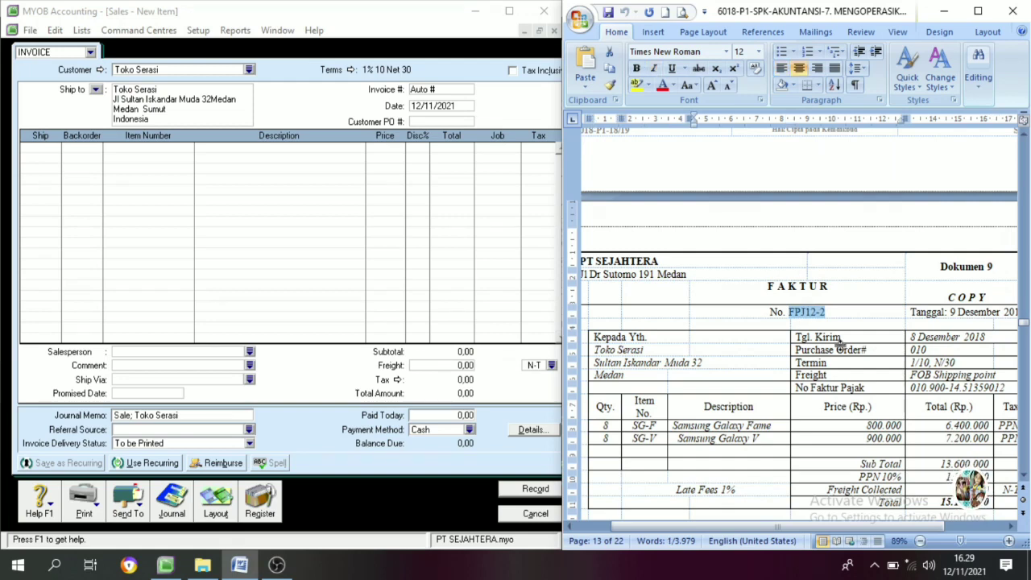
click(450, 90)
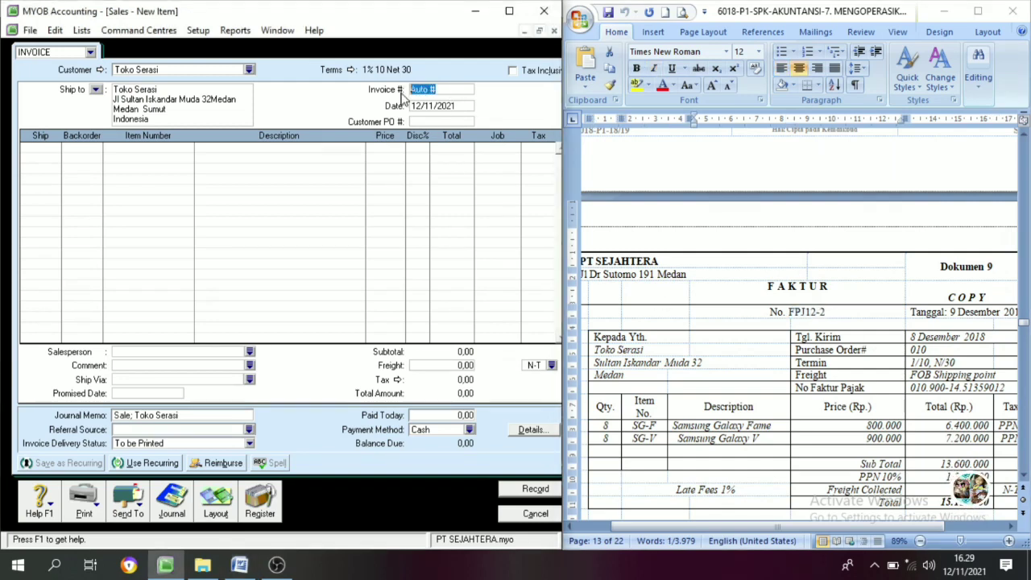
key(ctrl+v)
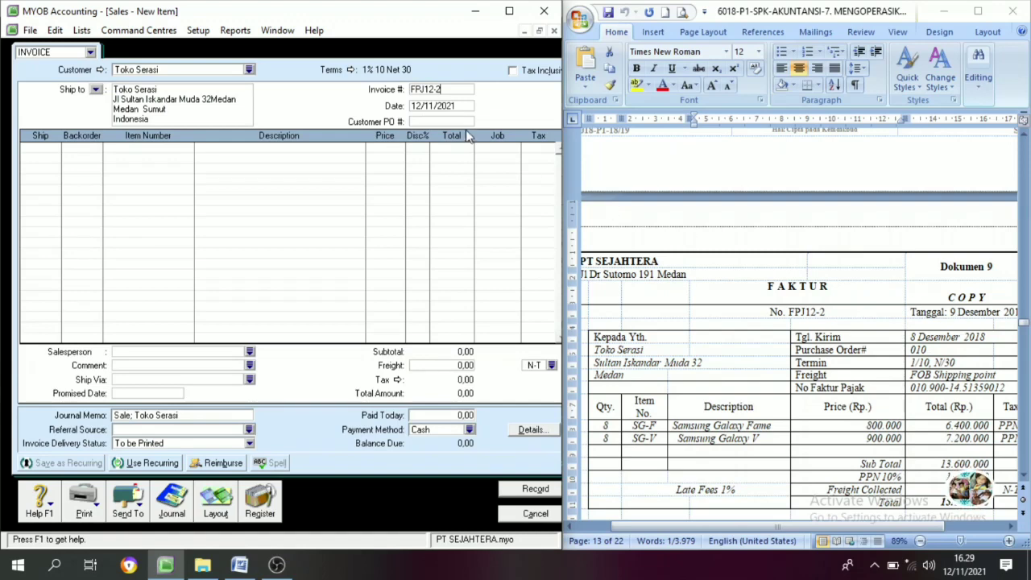
- Set the sales invoice's date to 9/12/2018
click(427, 105)
click(426, 106)
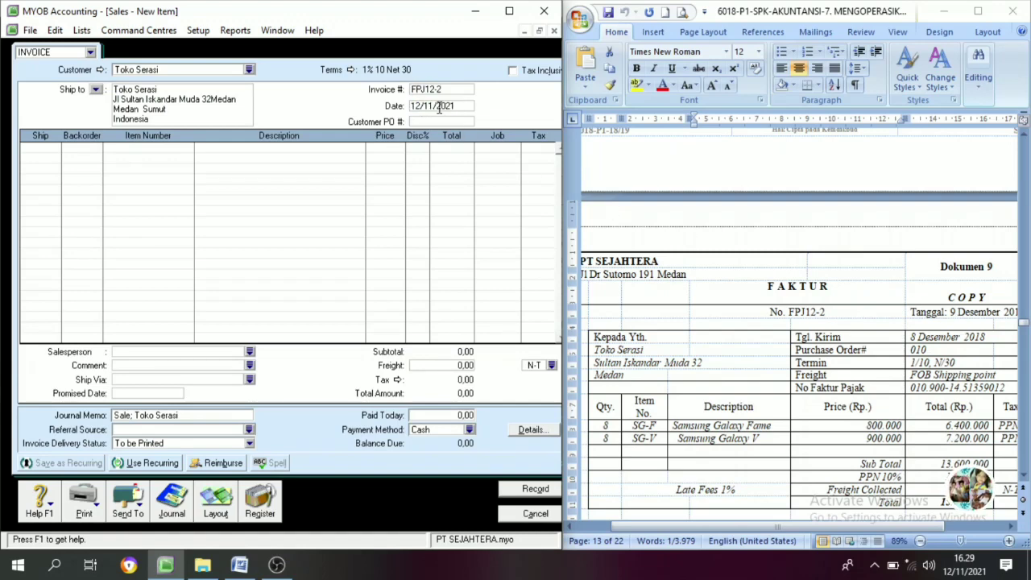
key(BackSpace)
key(BackSpace)
text(9/)
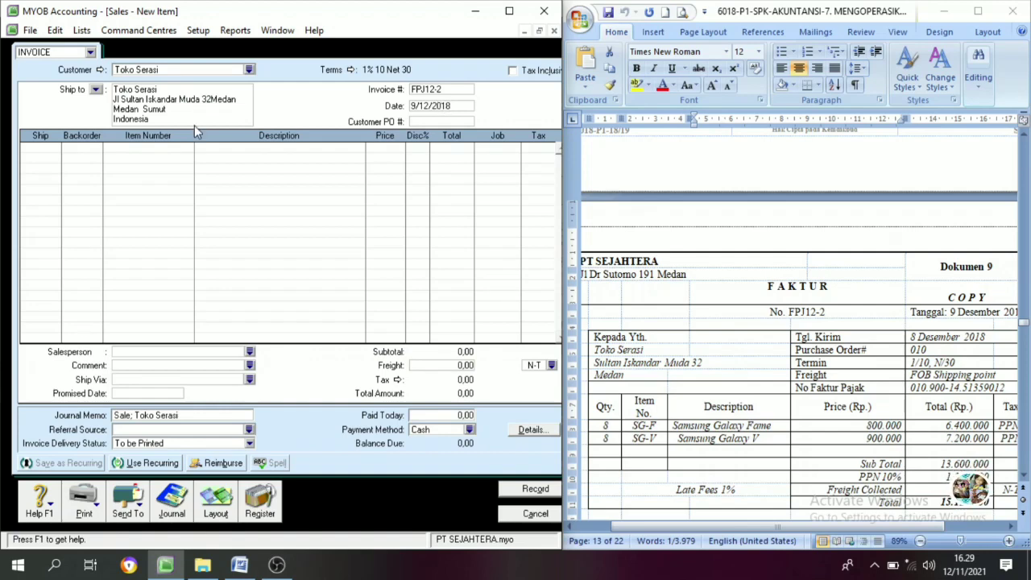
- Add an invoice line for 8 units of item SG-F, Samsung Galaxy Fame, at a price of 800.000 each
click(47, 155)
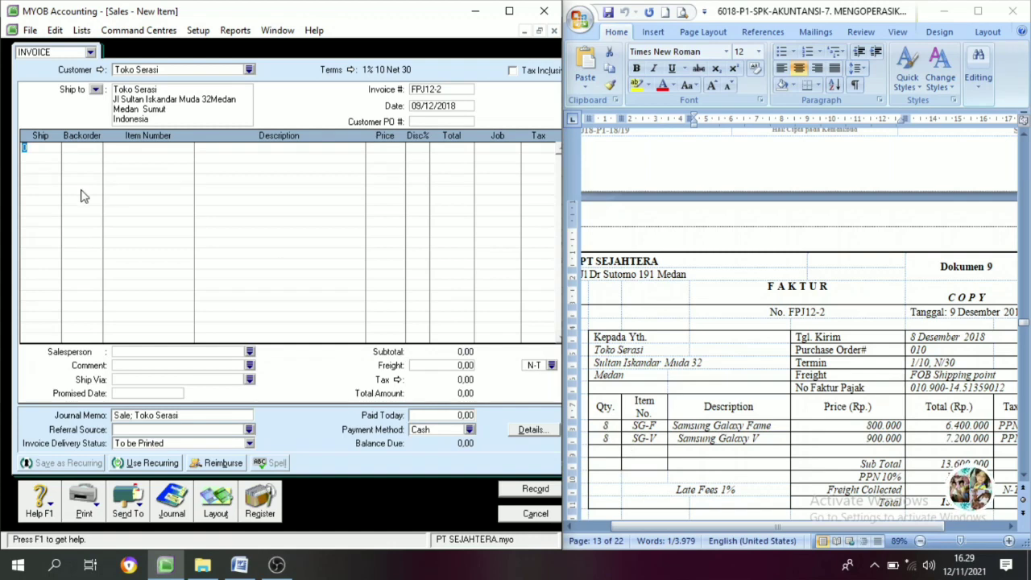
text(8)
key(Tab)
key(Tab)
key(Tab)
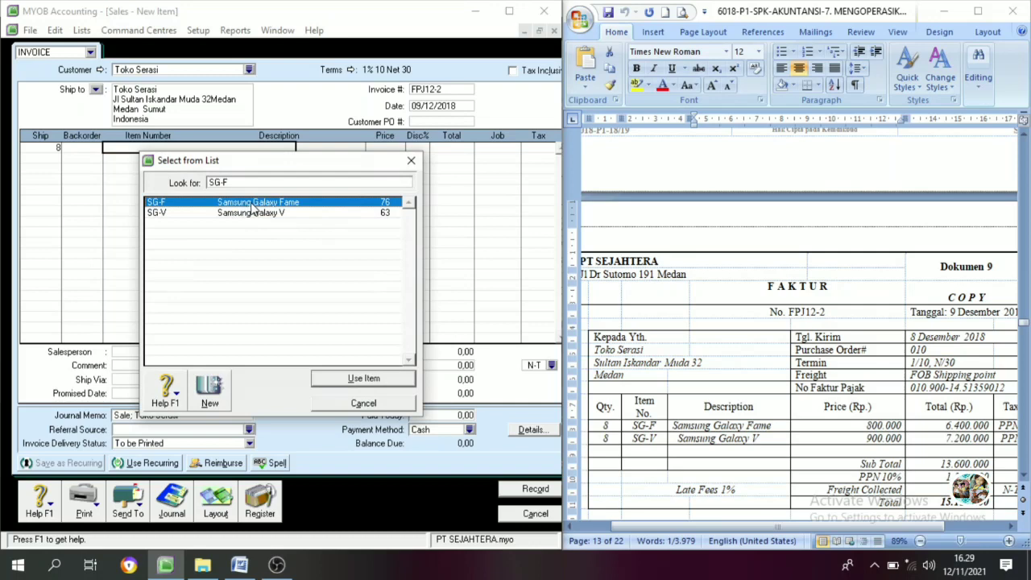
click(357, 379)
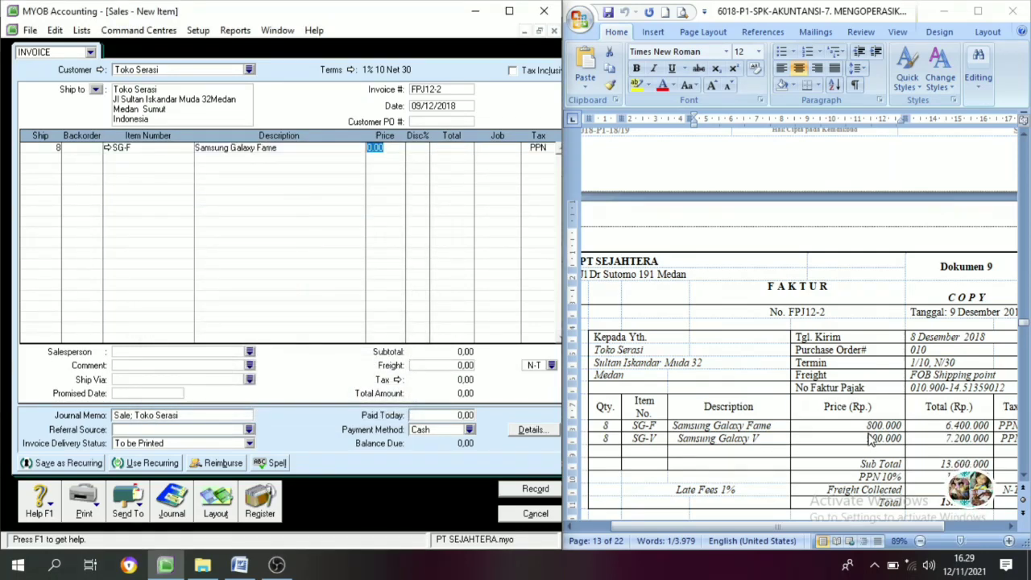
text(800000)
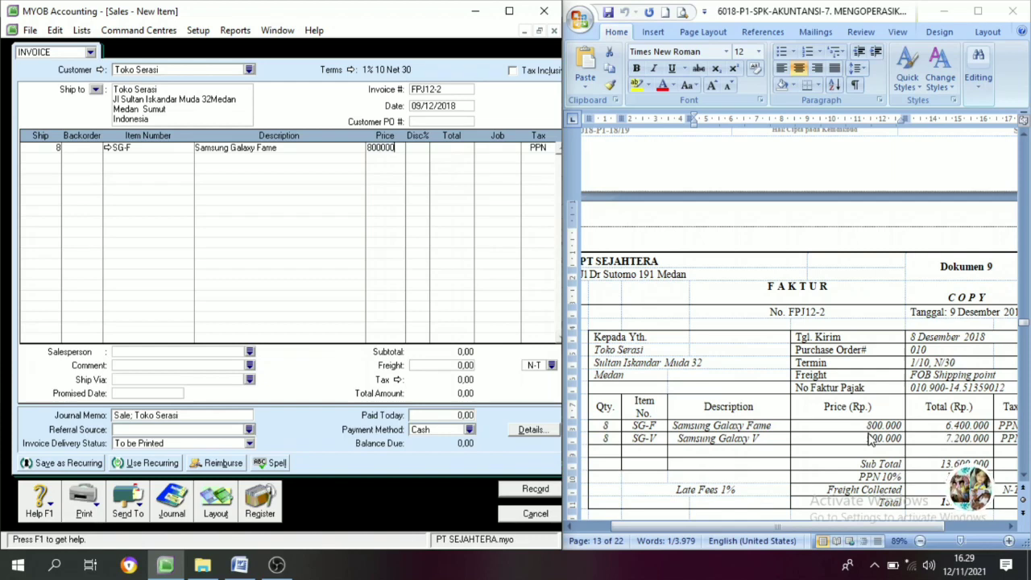
key(Tab)
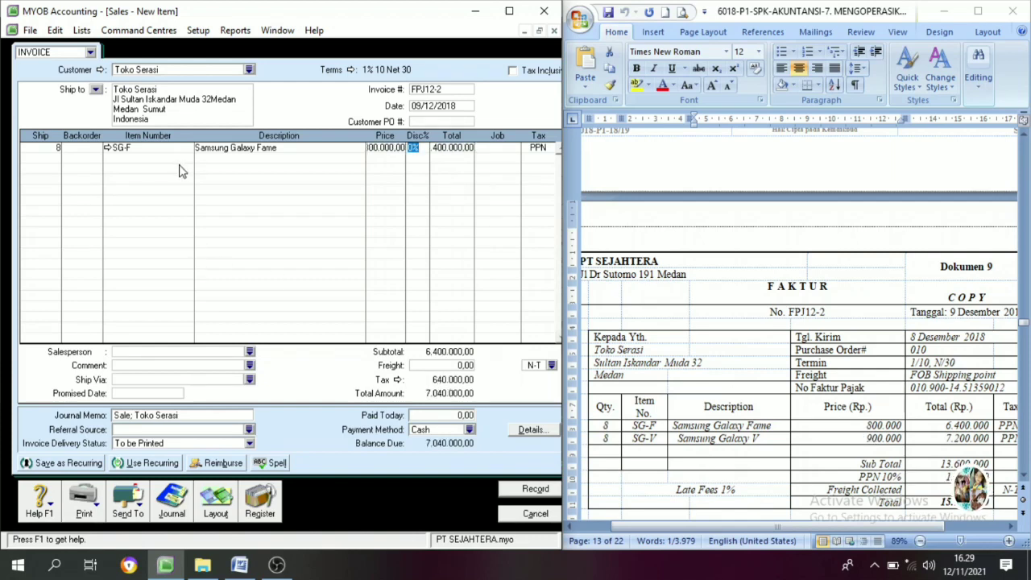
- Add a second invoice line for 8 units of item SG-V, Samsung Galaxy V, at a price of 900.000 each
click(49, 161)
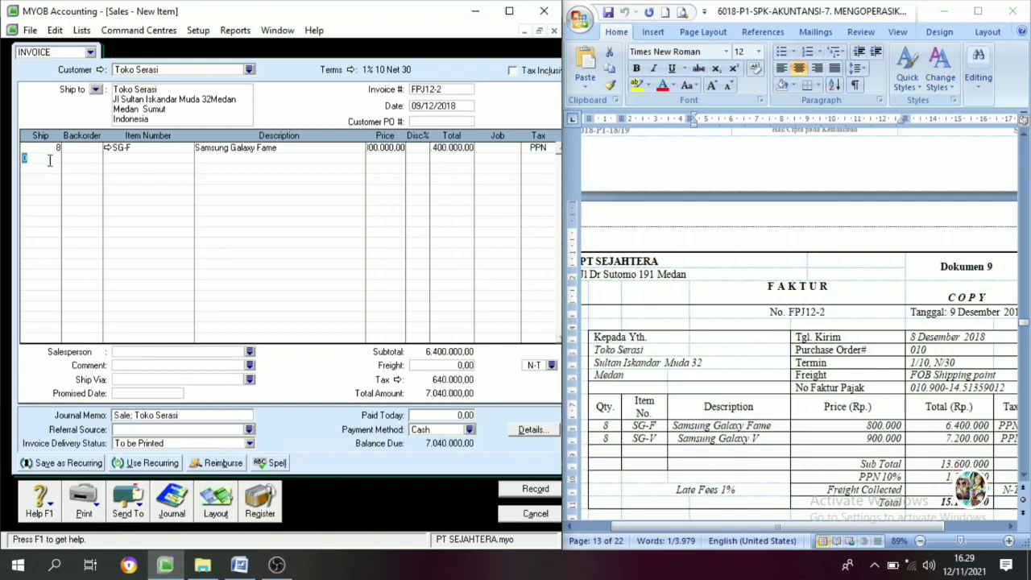
key(Tab)
key(Tab)
key(Tab)
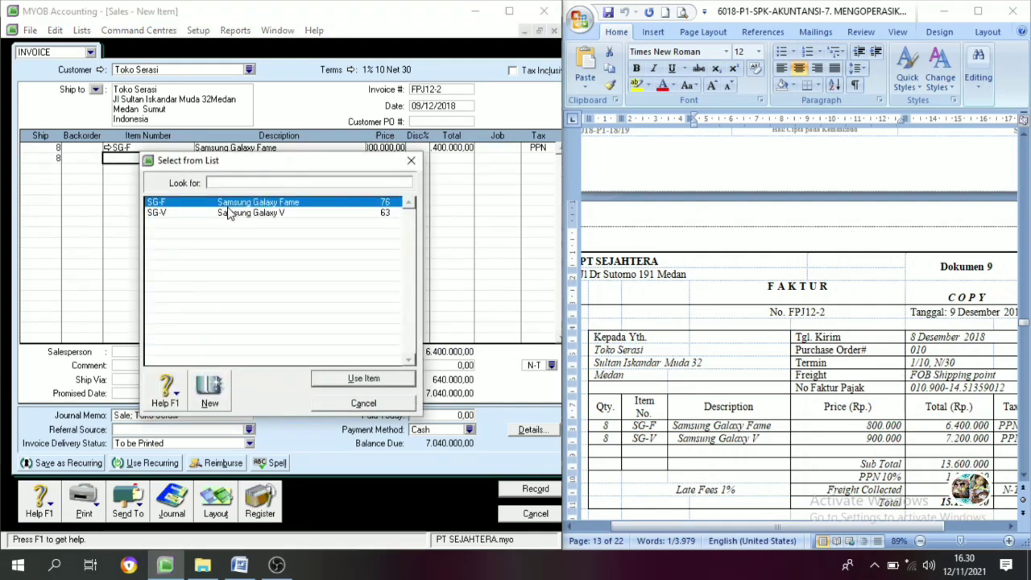
click(230, 214)
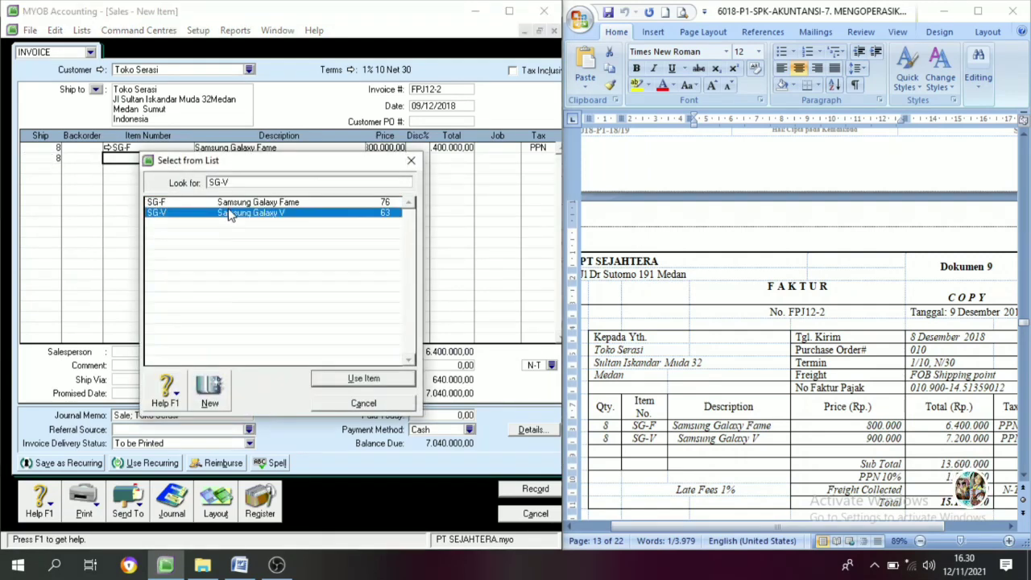
click(363, 379)
key(Tab)
key(Tab)
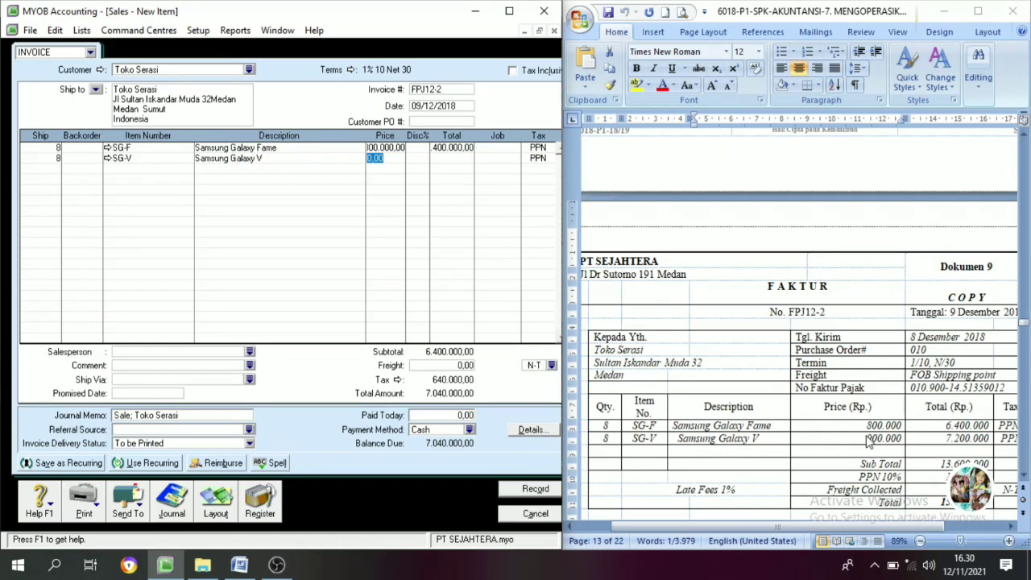
text(900000)
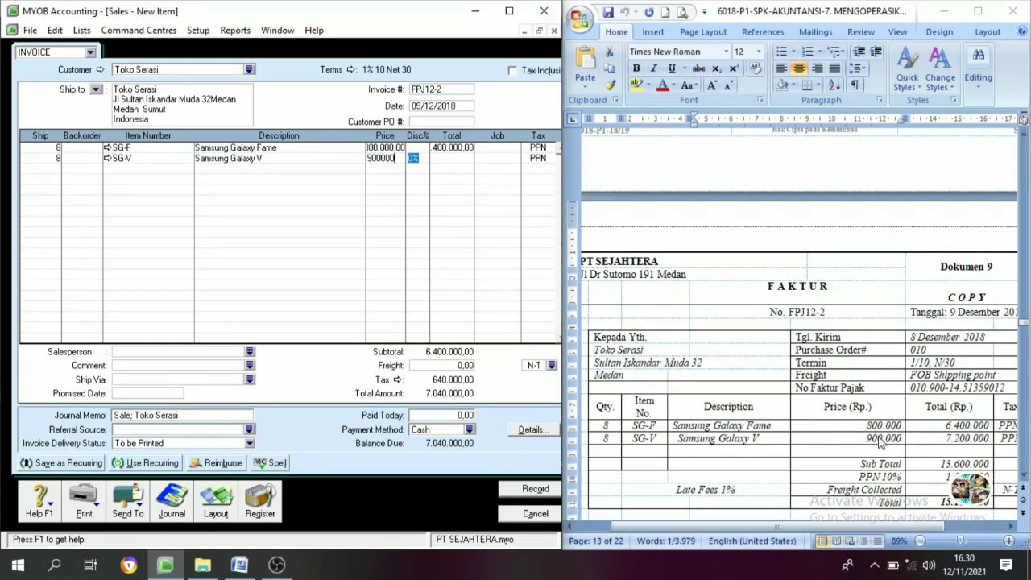
key(Tab)
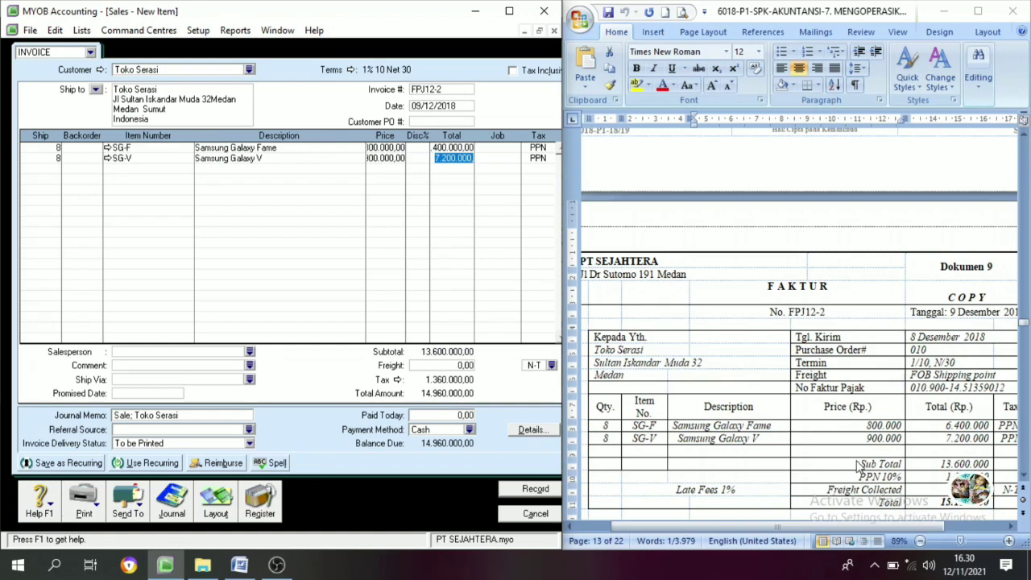
- Set the invoice's freight to 150.000 as in Dokumen 9, then record the sale and return to the Command Centre
scroll(859, 464, down, 1)
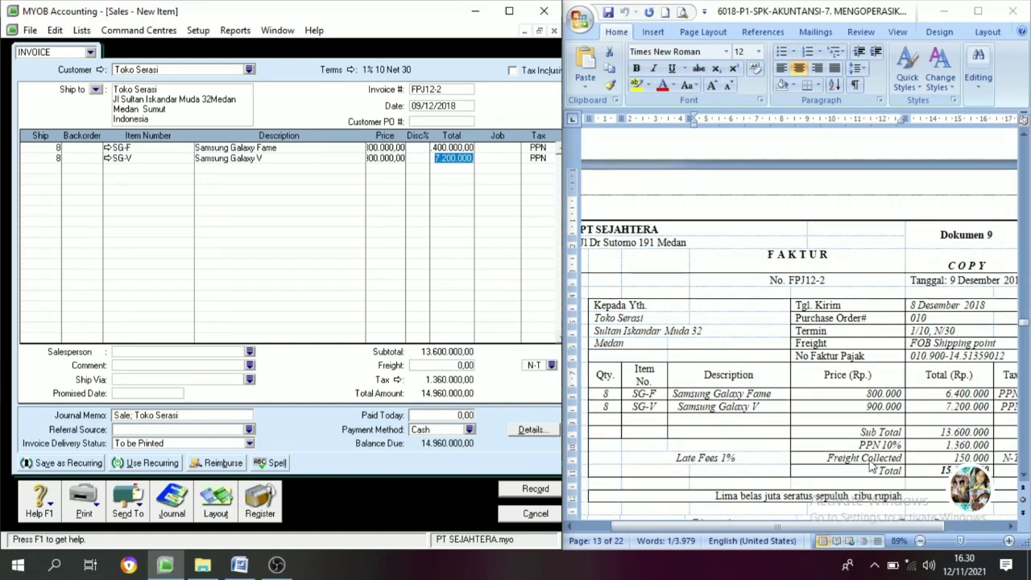
click(422, 367)
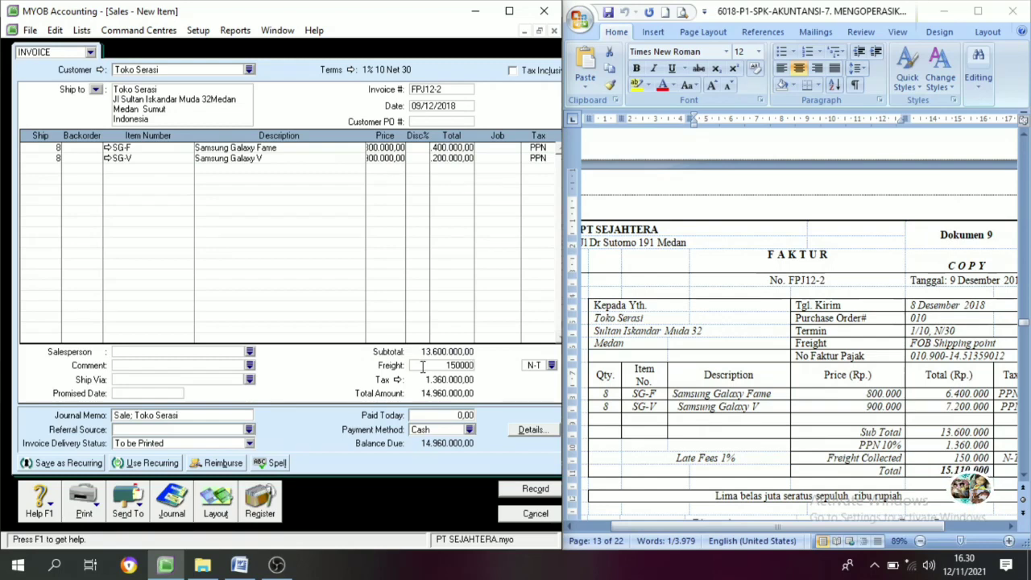
text(150000)
key(Tab)
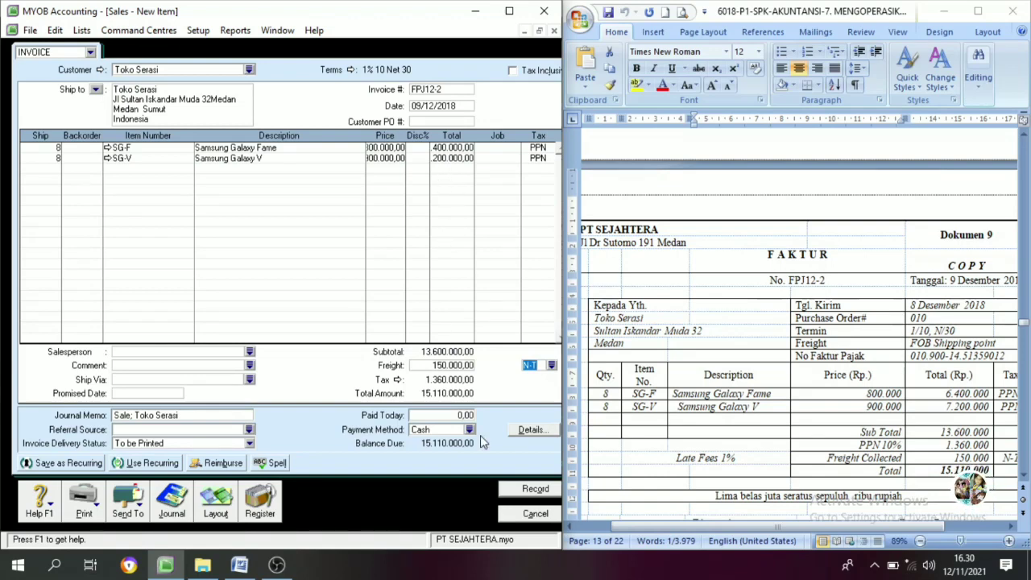
click(516, 489)
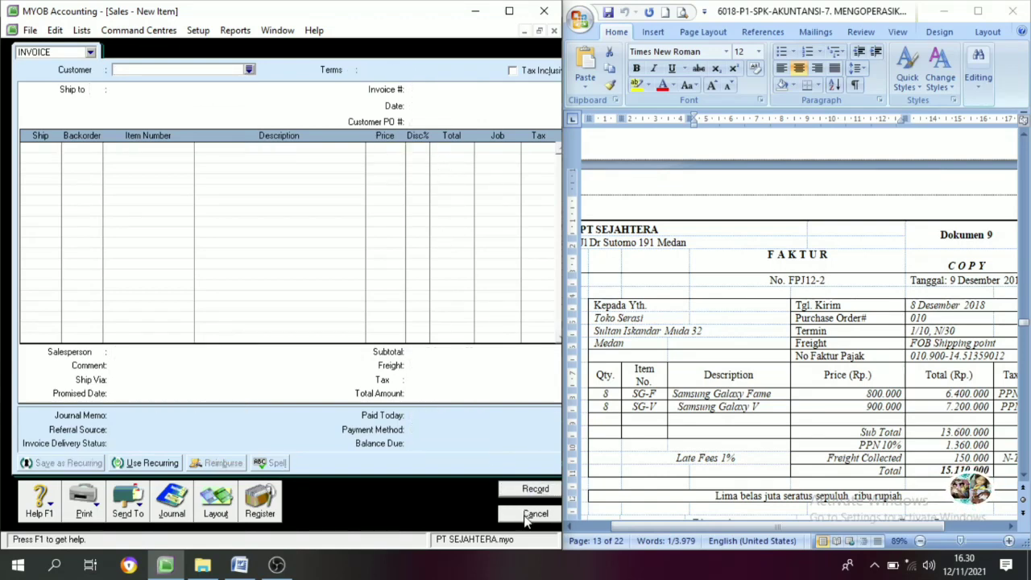
click(526, 515)
- Examine Dokumen 10, the Bukti Pengeluaran Kas, for its document type, payee, amounts and payment description
scroll(745, 385, down, 10)
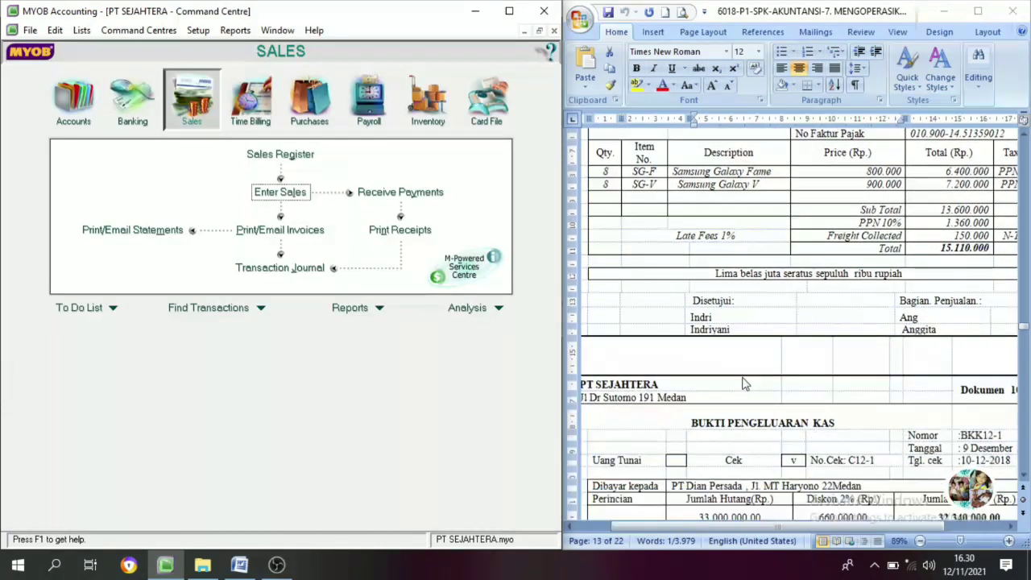
scroll(695, 385, down, 2)
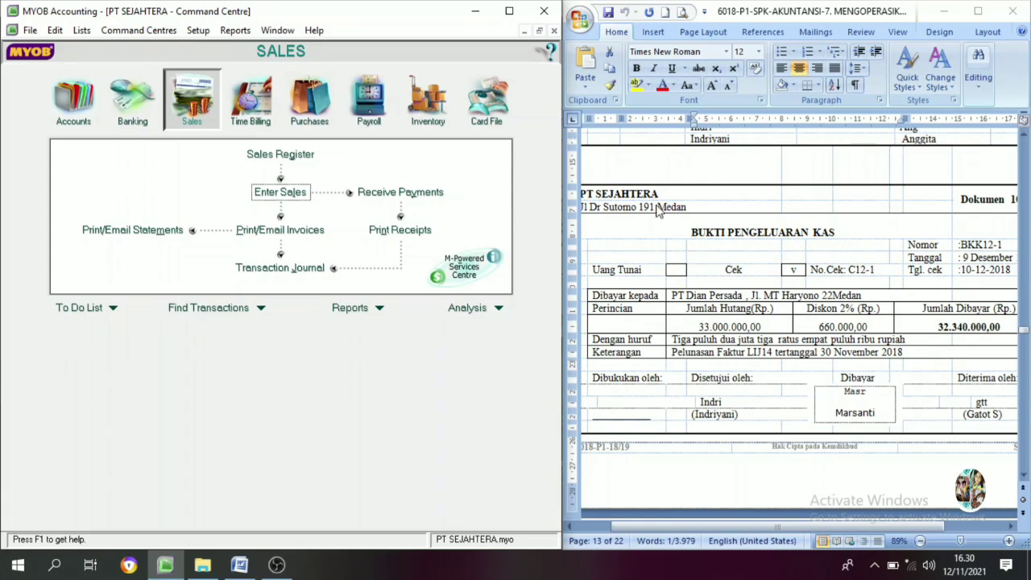
click(631, 197)
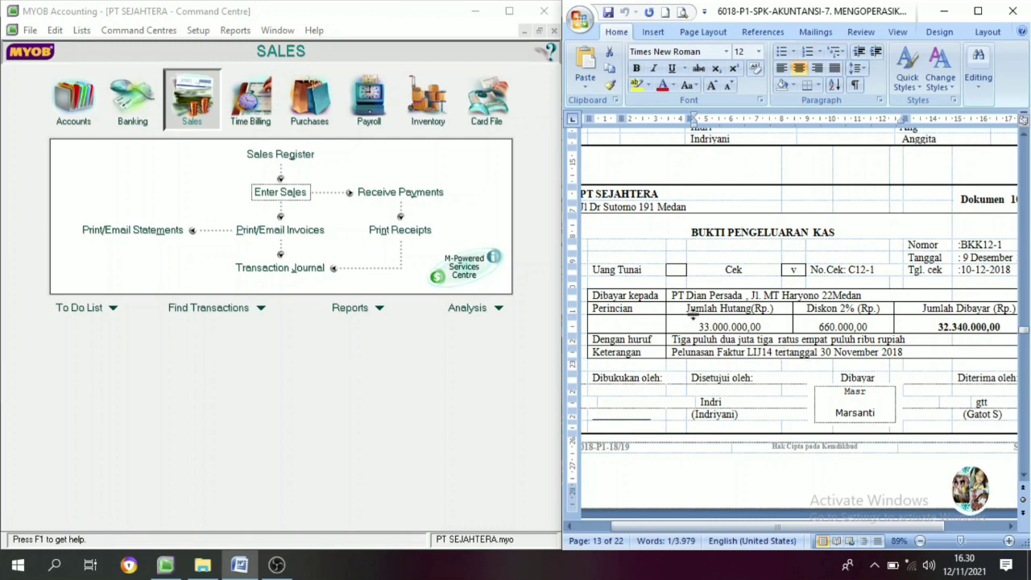
drag(692, 232, 720, 240)
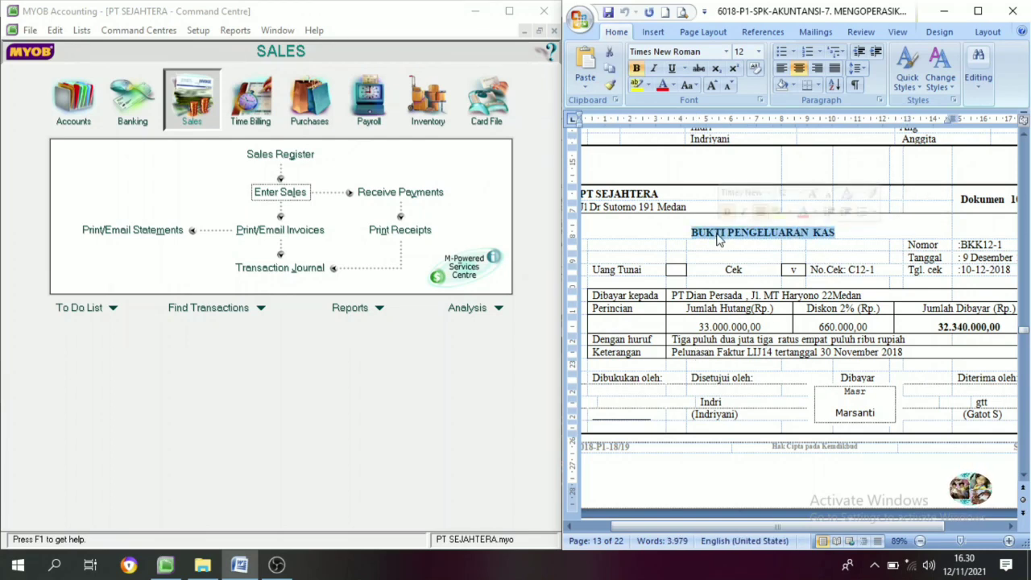
click(803, 357)
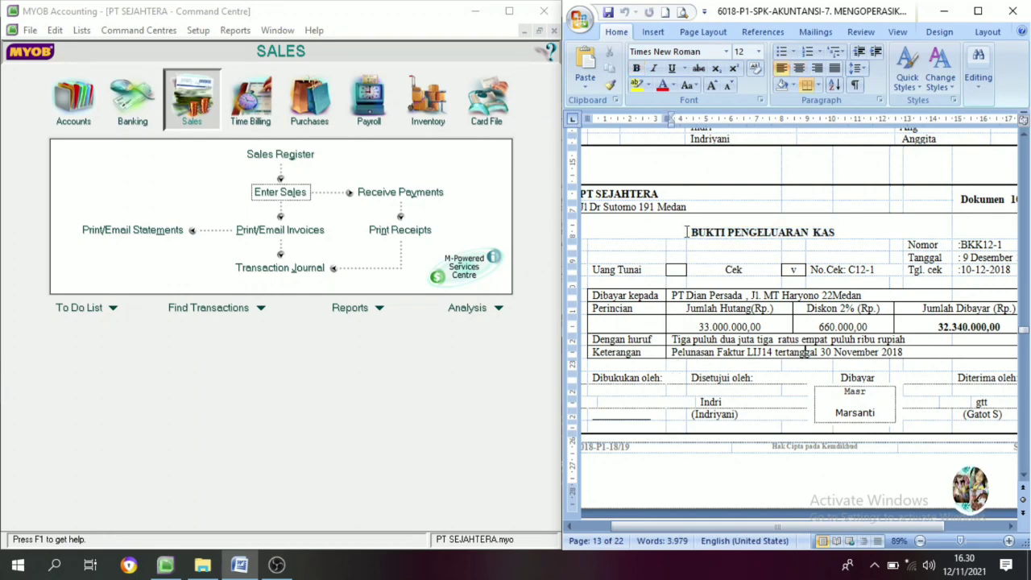
drag(687, 232, 806, 233)
drag(673, 352, 713, 357)
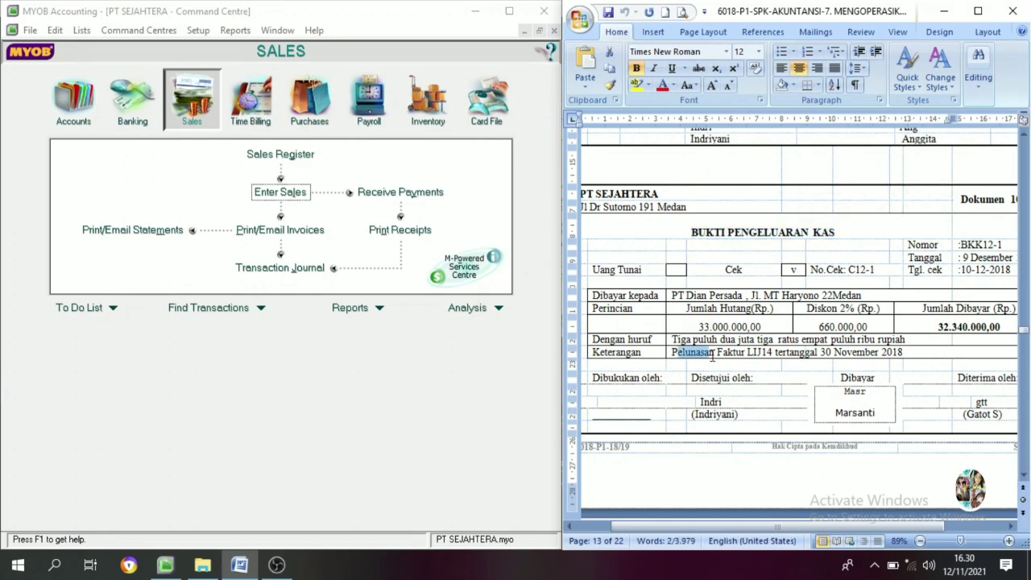
click(691, 339)
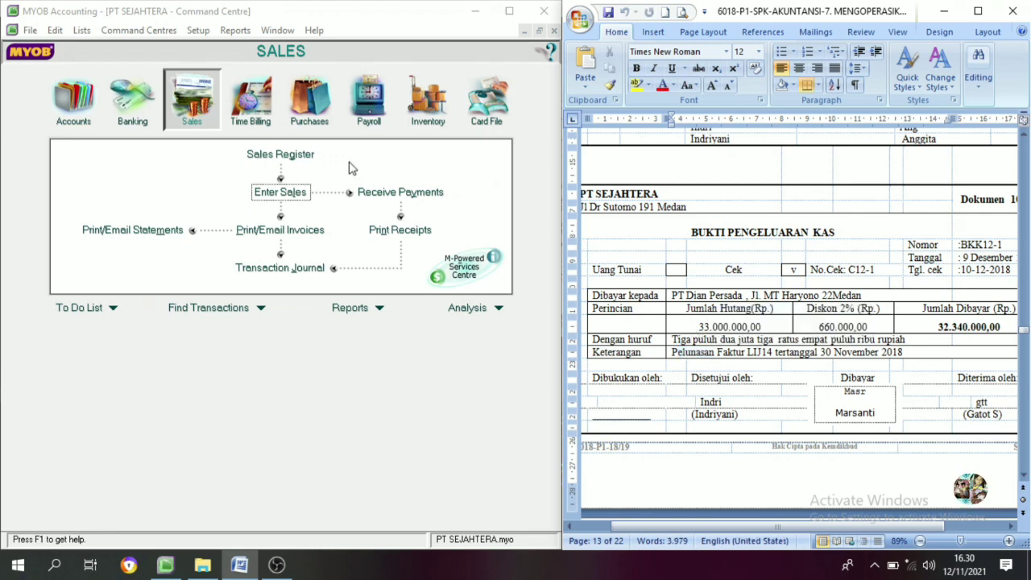
- Start a bill payment from the Cash In Bank account and choose PT Dian Persada as the supplier
click(303, 103)
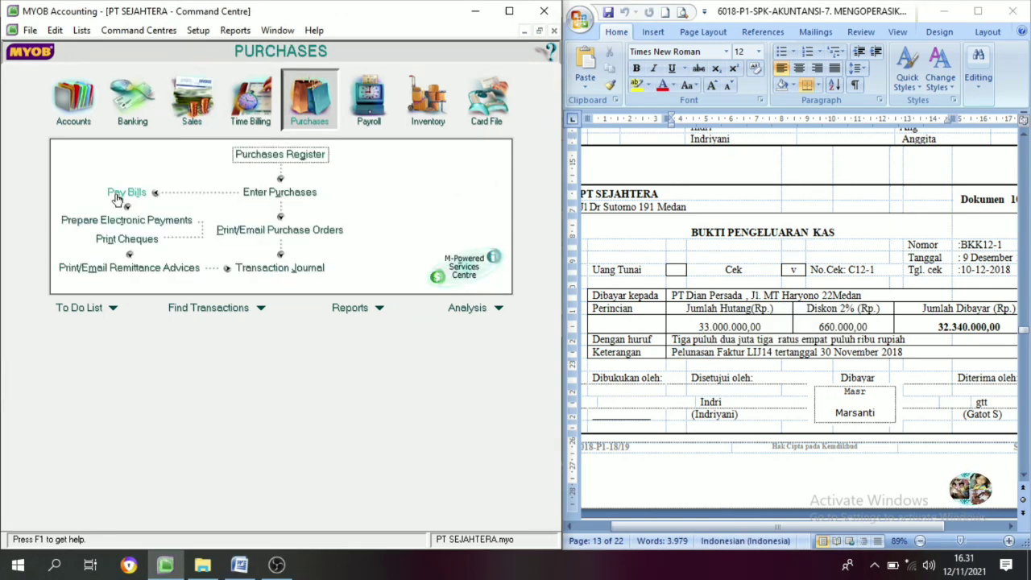
click(120, 193)
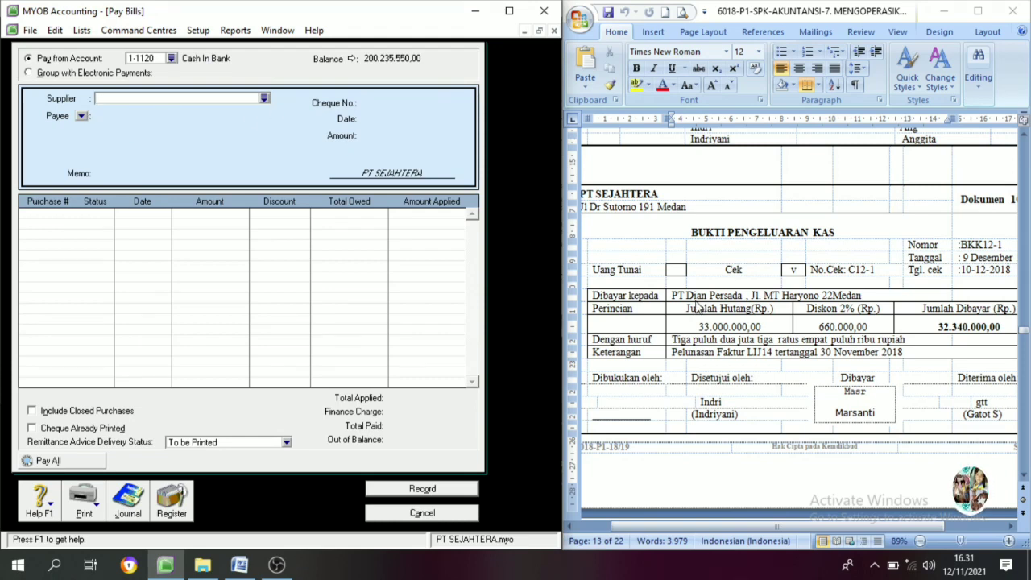
click(265, 99)
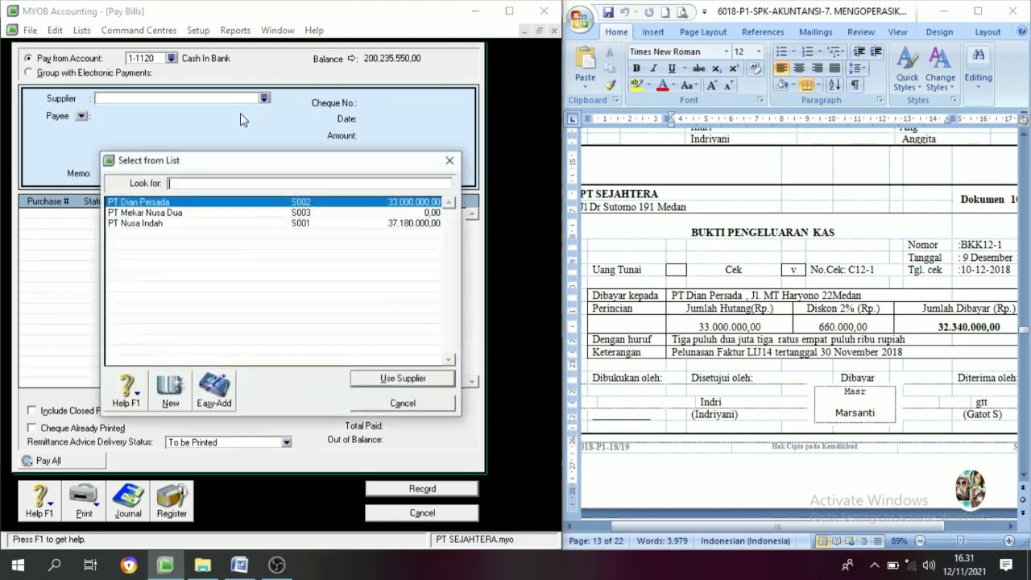
click(160, 206)
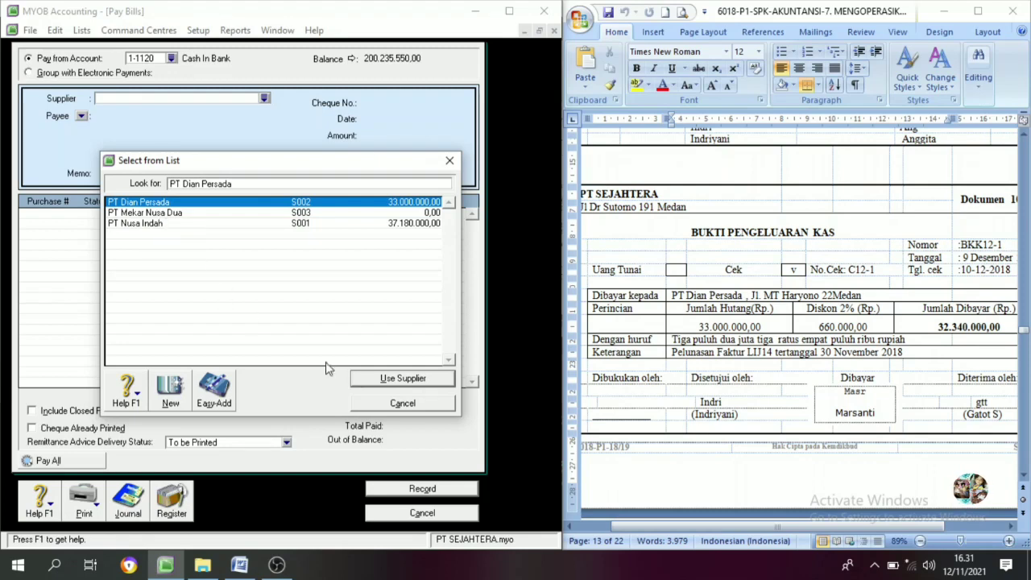
click(375, 382)
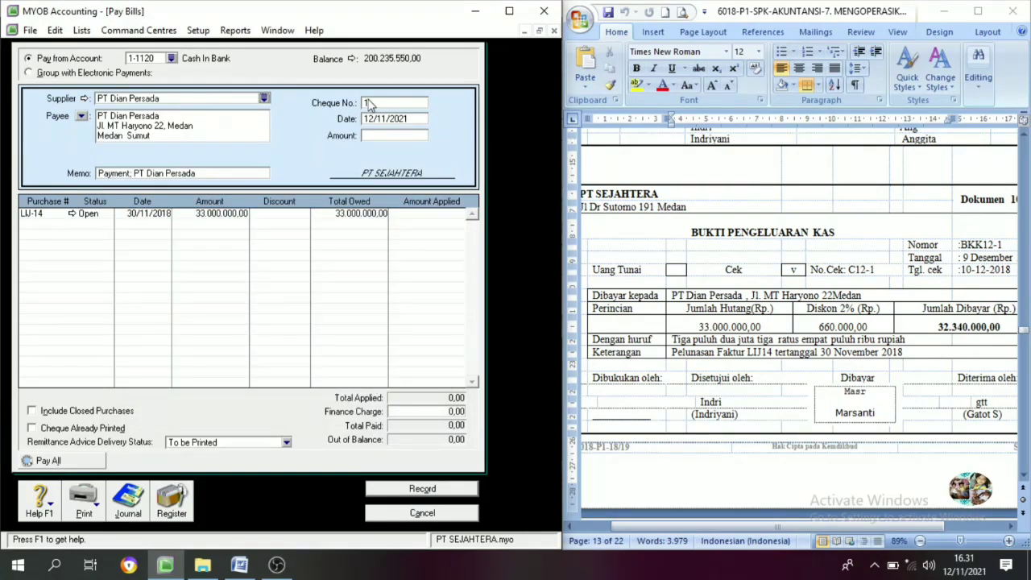
- Copy the voucher number BKK12-1 from Dokumen 10 into the payment's cheque number
click(374, 103)
click(975, 246)
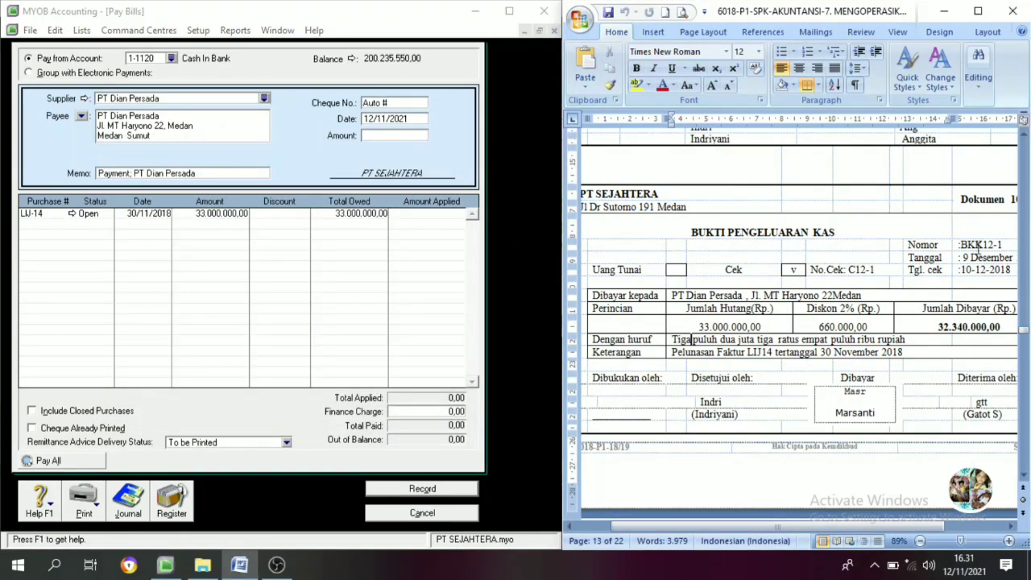
drag(1006, 246, 962, 246)
key(ctrl+c)
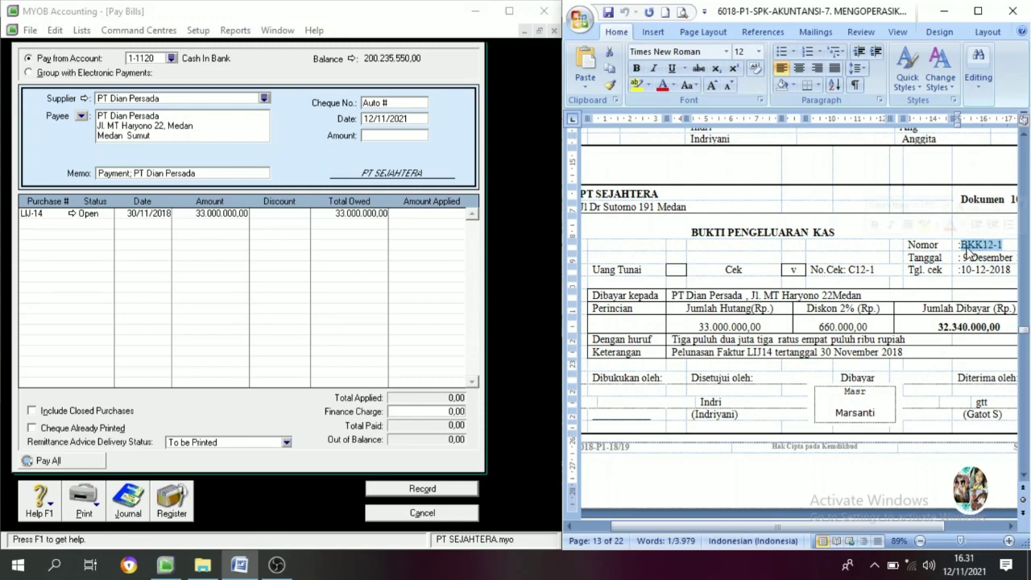
click(367, 105)
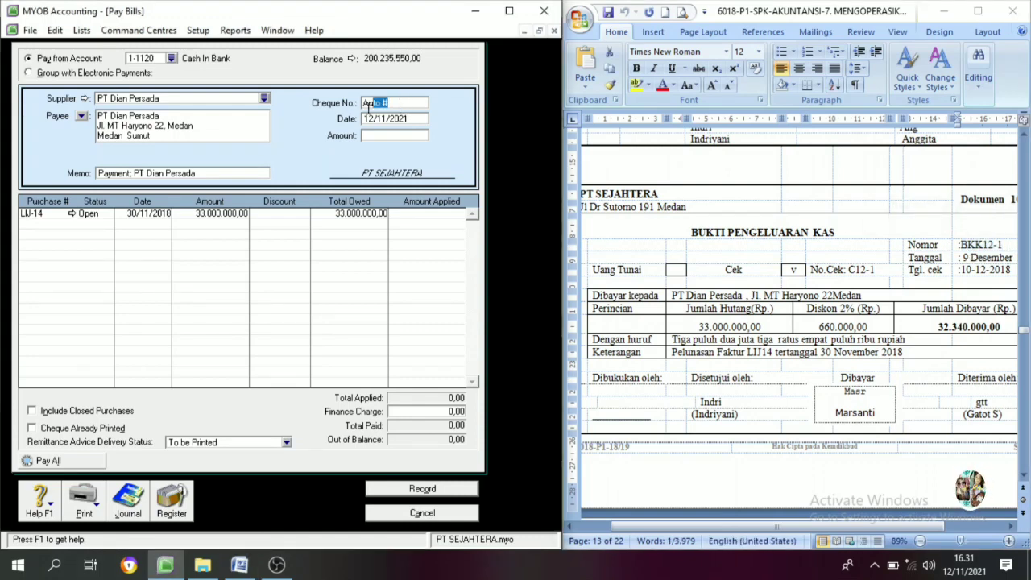
key(ctrl+v)
key(Tab)
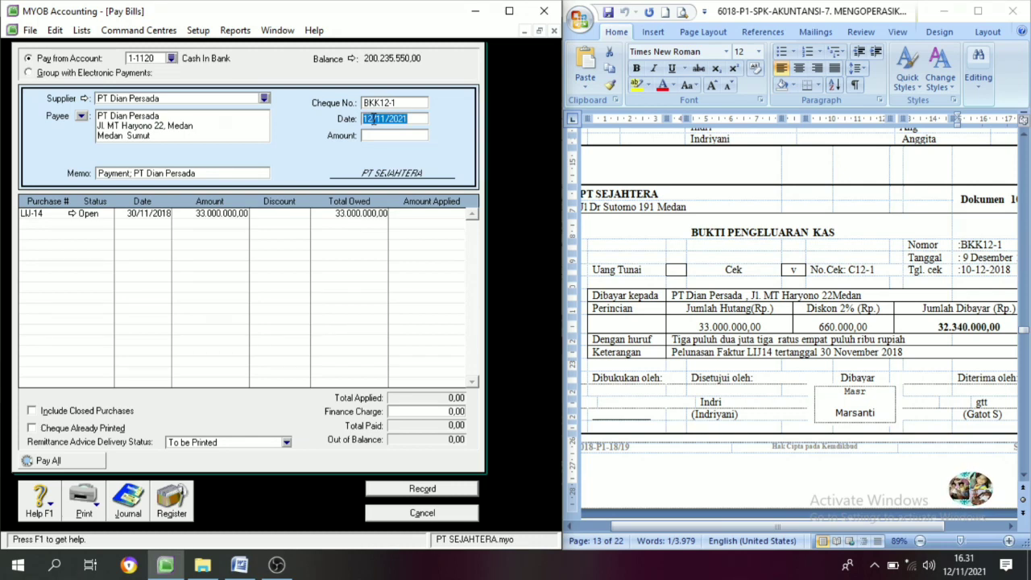
- Set the bill payment's date to 9/12/2018
click(391, 119)
key(shift+Home)
text(9/11/2)
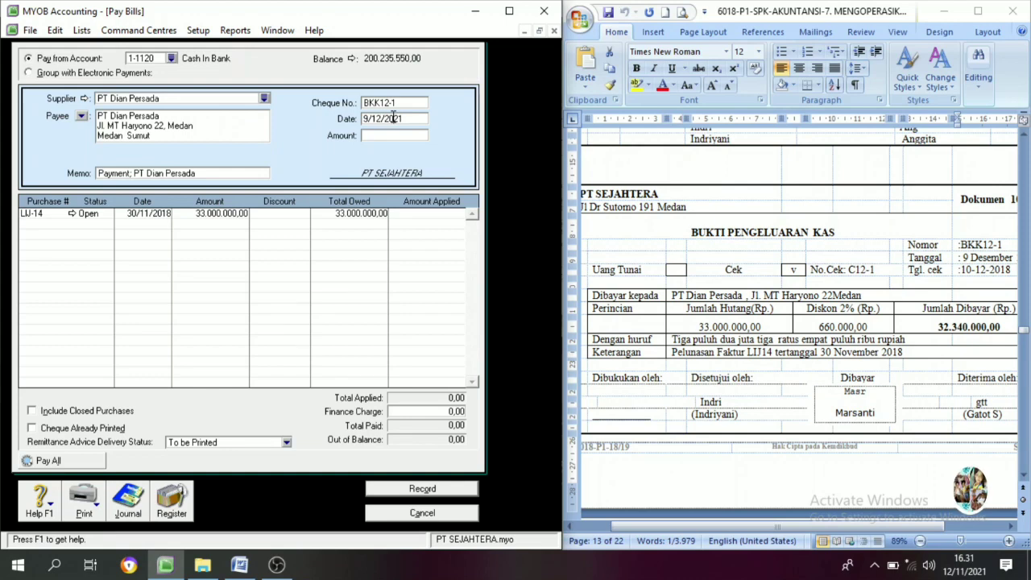
text(8)
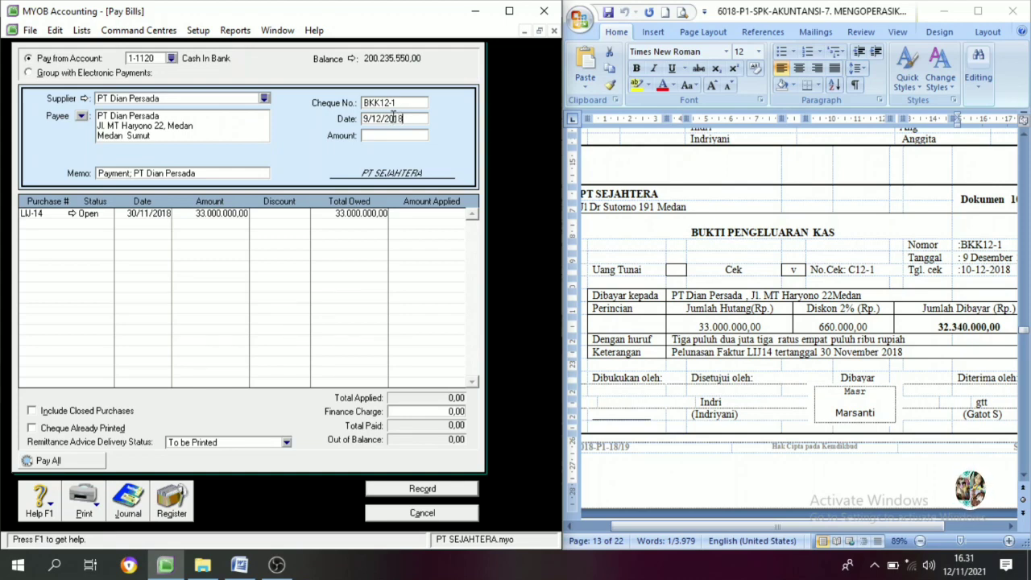
- Set the payment amount to 32.340.000 and apply it in full to purchase LIJ-14
click(387, 136)
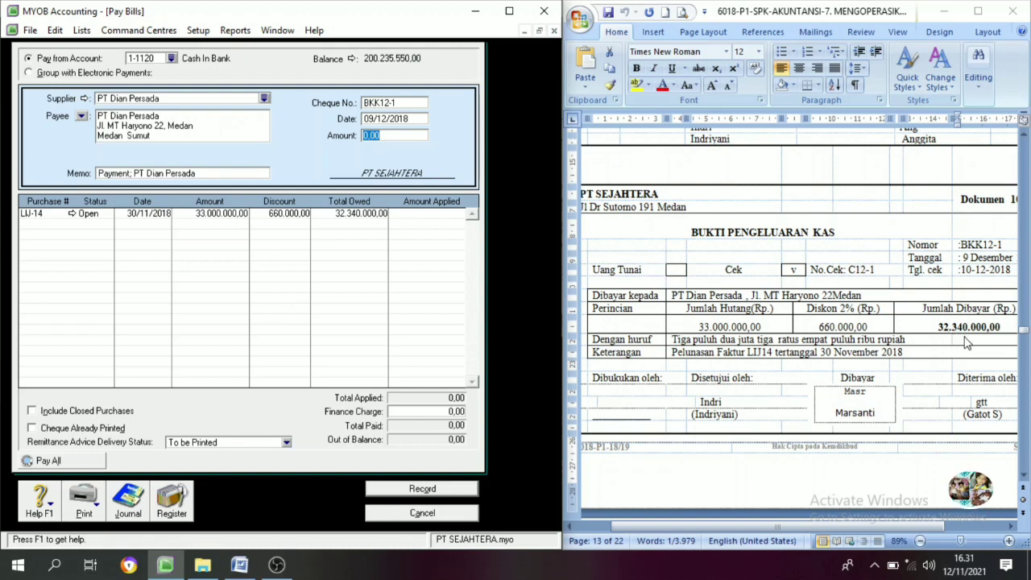
text(32.)
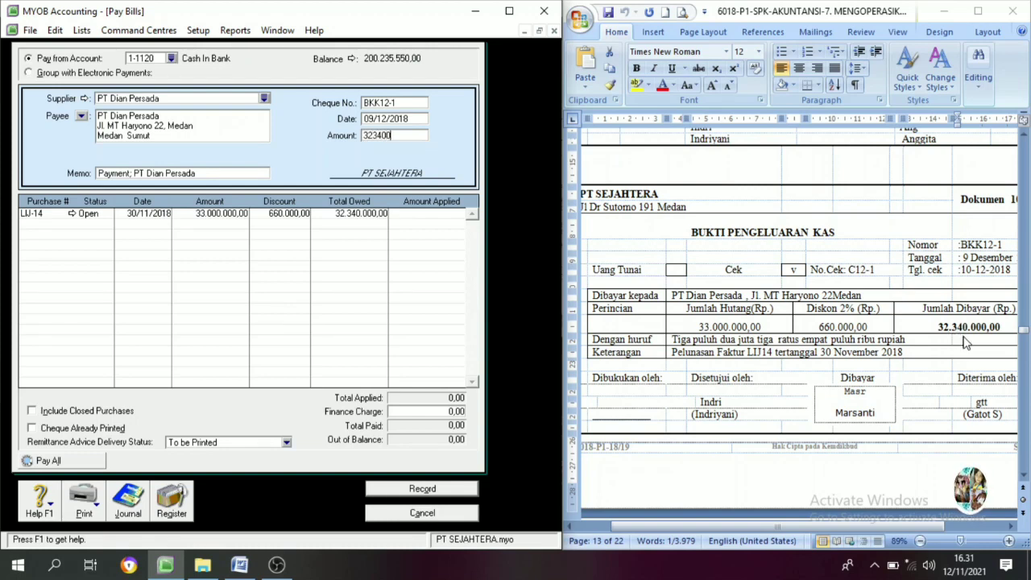
text(340.000)
key(Tab)
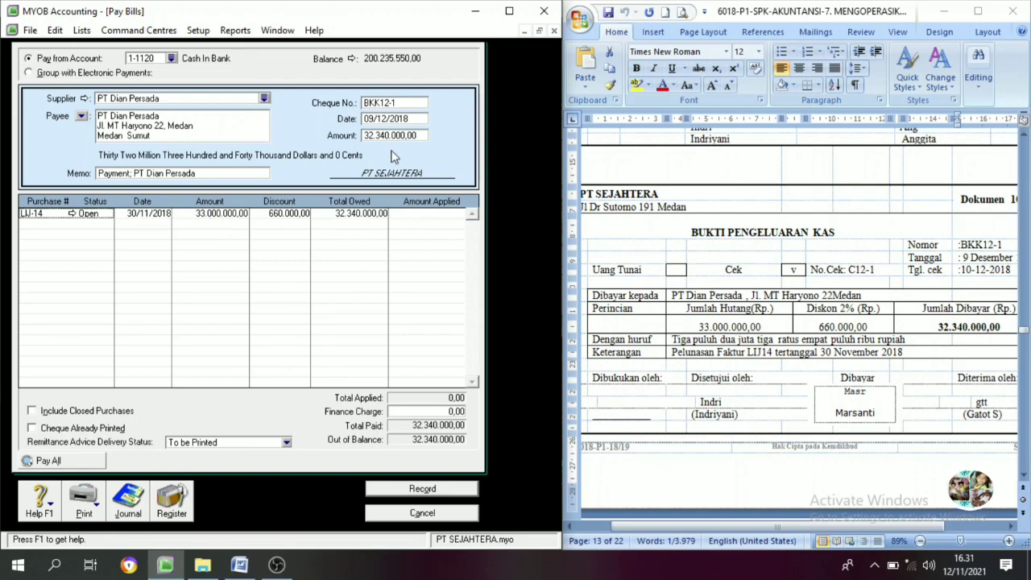
click(421, 214)
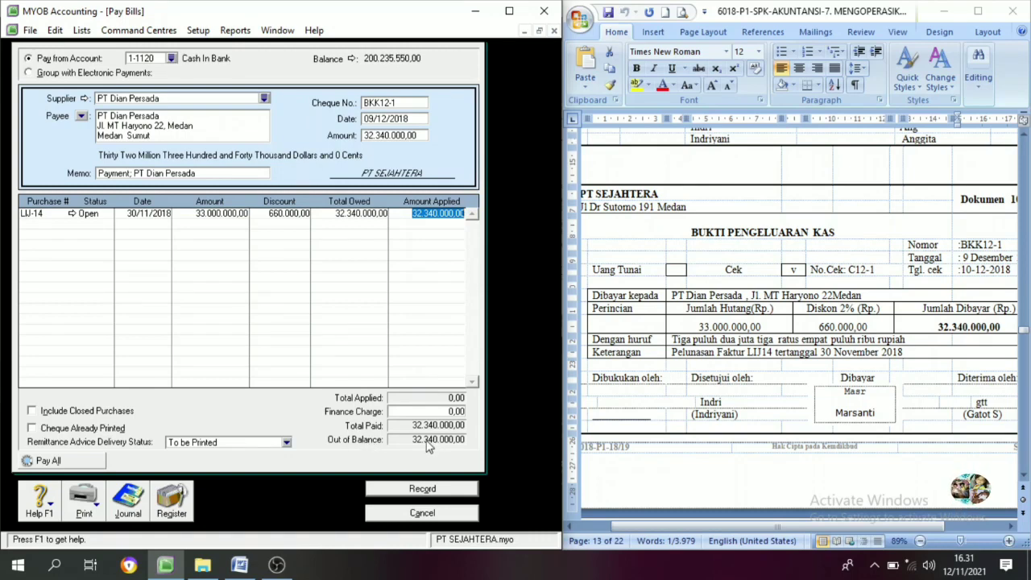
key(Tab)
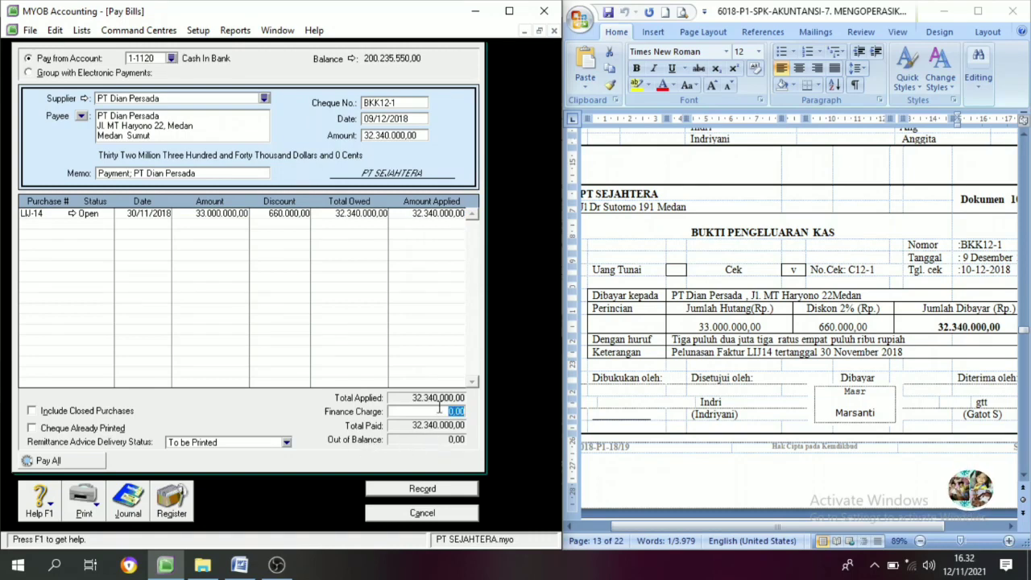
- Record the supplier payment, leaving the discount debit memo for later printing, and return to the Command Centre
click(439, 491)
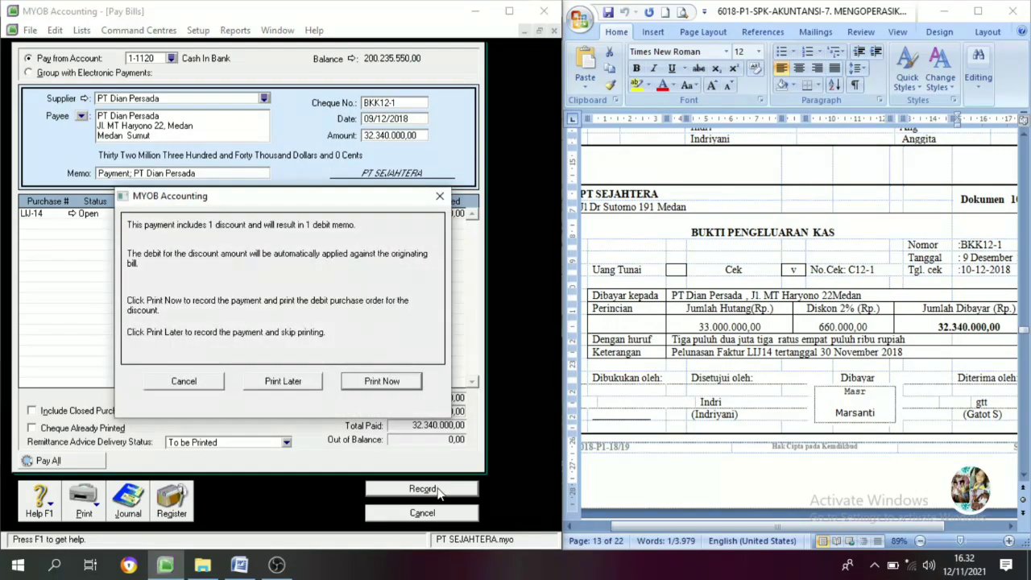
click(274, 381)
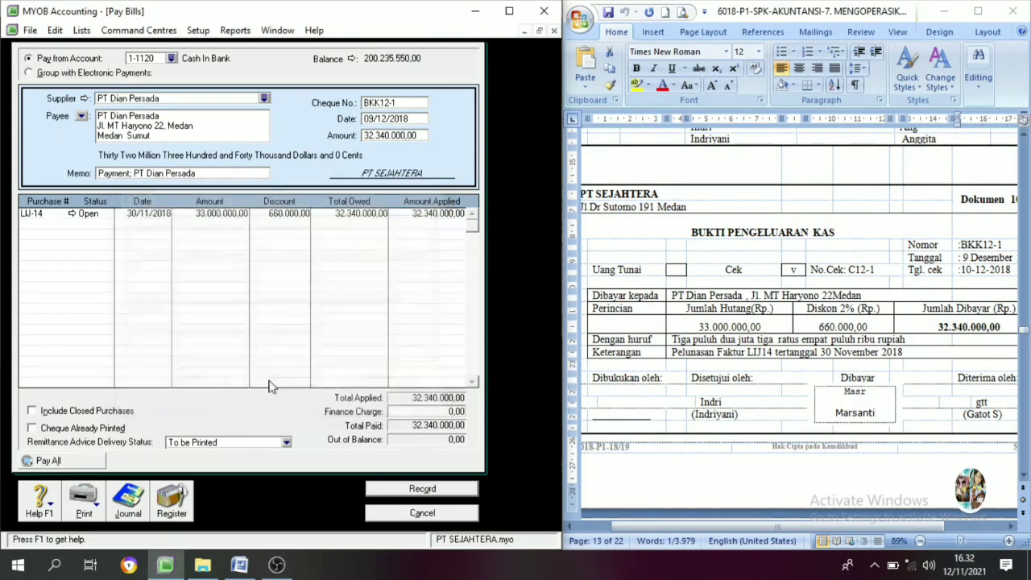
click(419, 516)
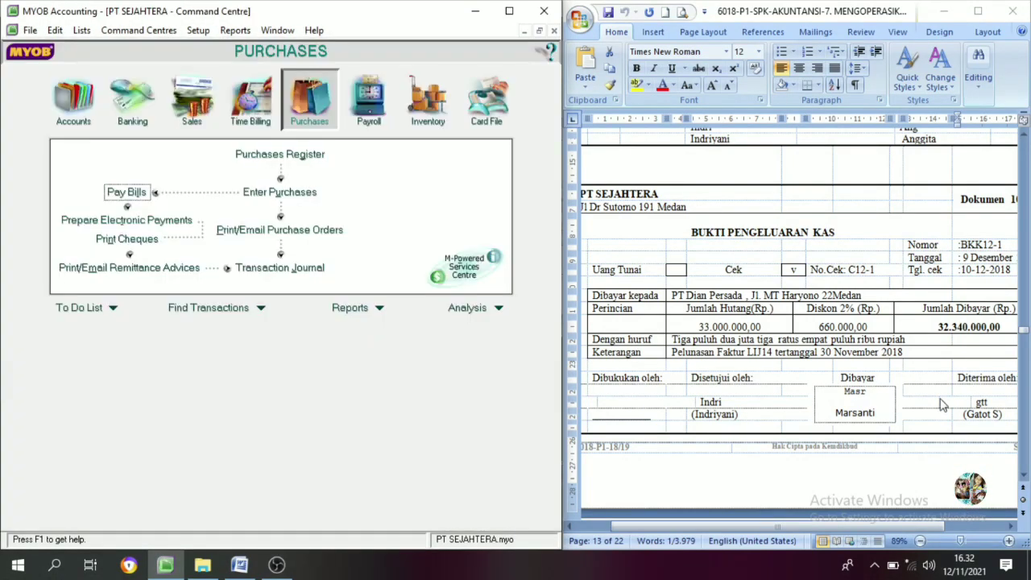
- Examine Dokumen 11, the Nota Kontan, for its document type, terms, items and totals
click(938, 527)
scroll(928, 390, down, 5)
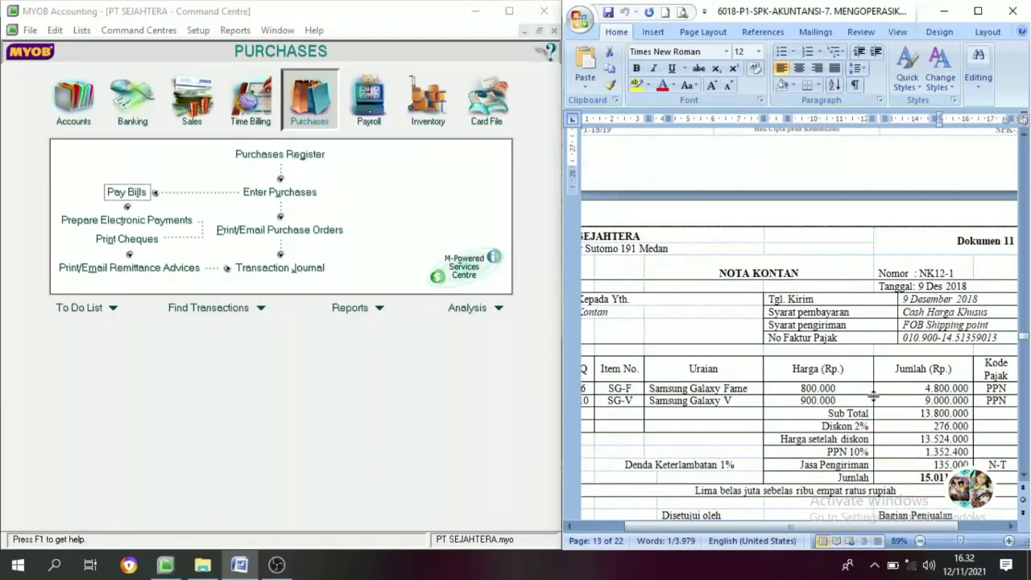
scroll(874, 396, down, 2)
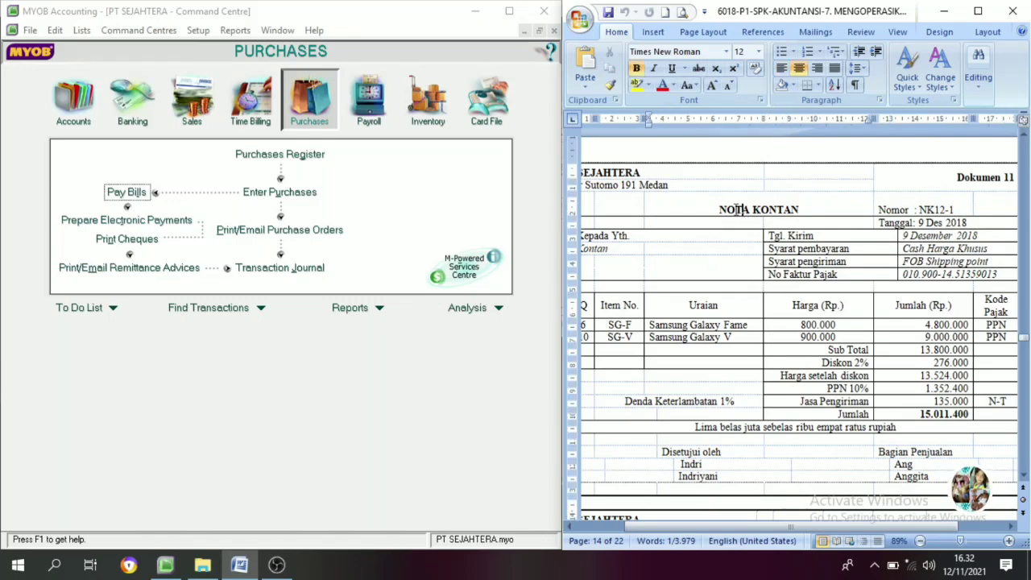
drag(718, 210, 816, 210)
click(816, 209)
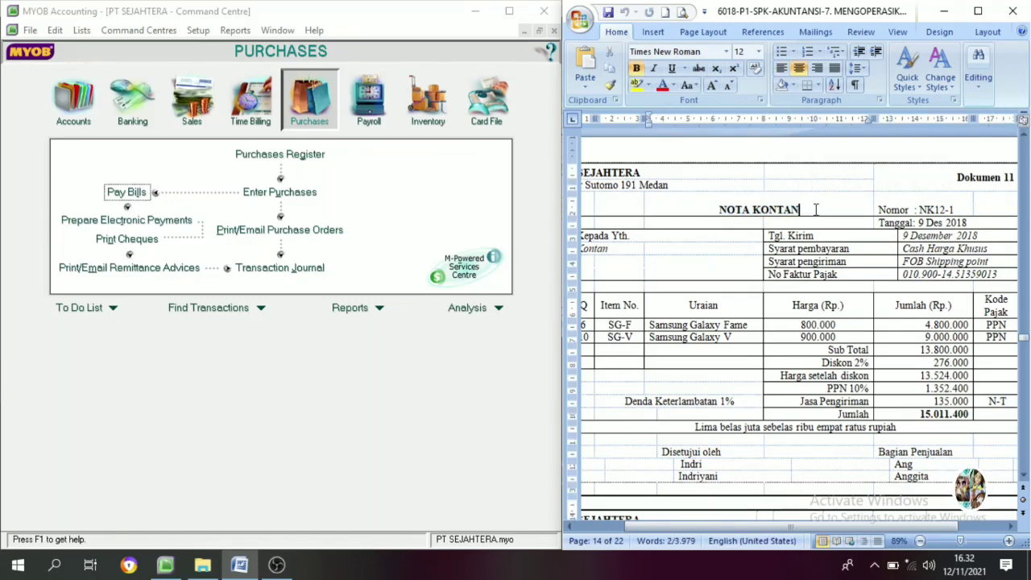
drag(642, 173, 621, 173)
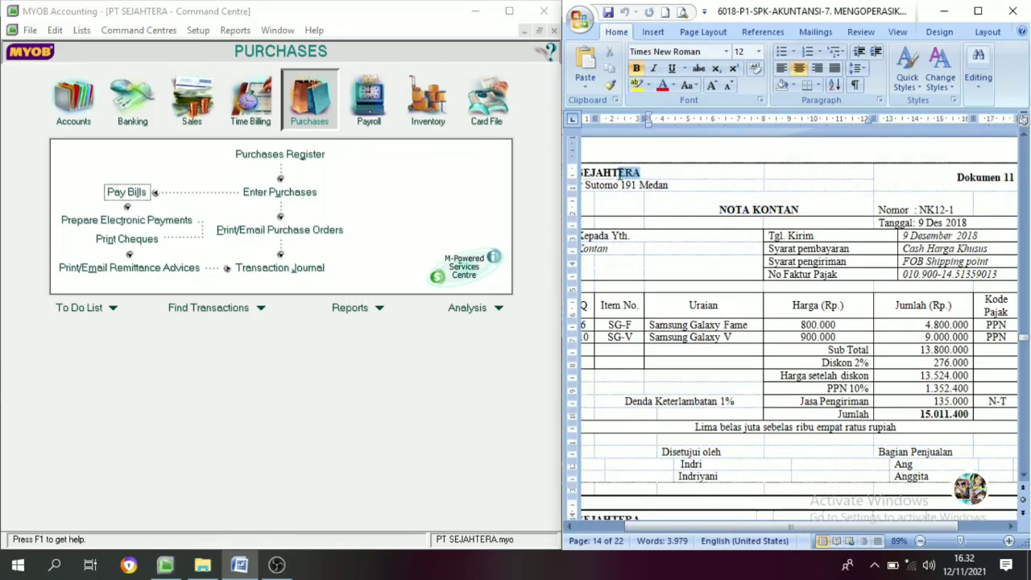
drag(852, 529, 834, 528)
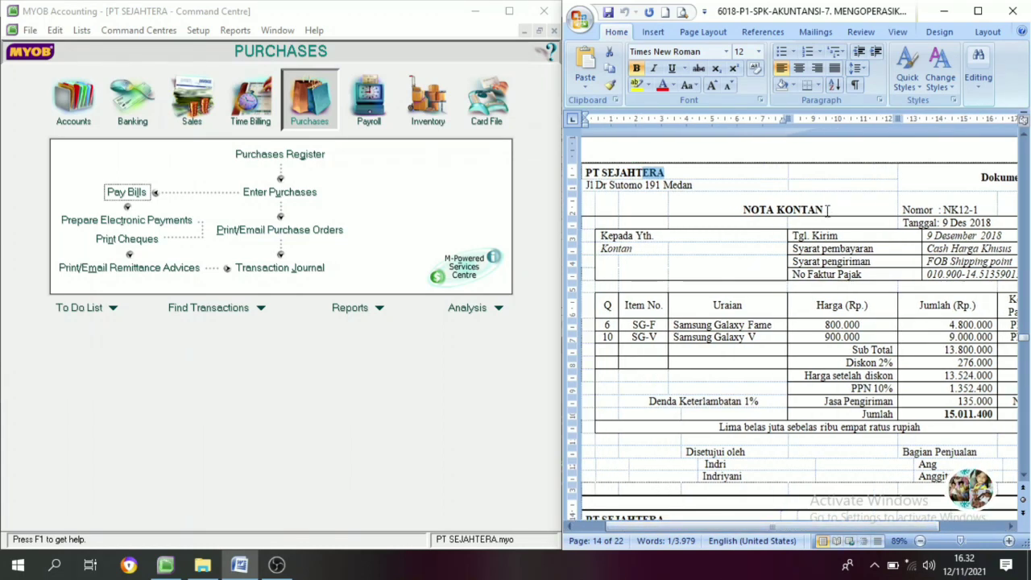
drag(823, 210, 760, 218)
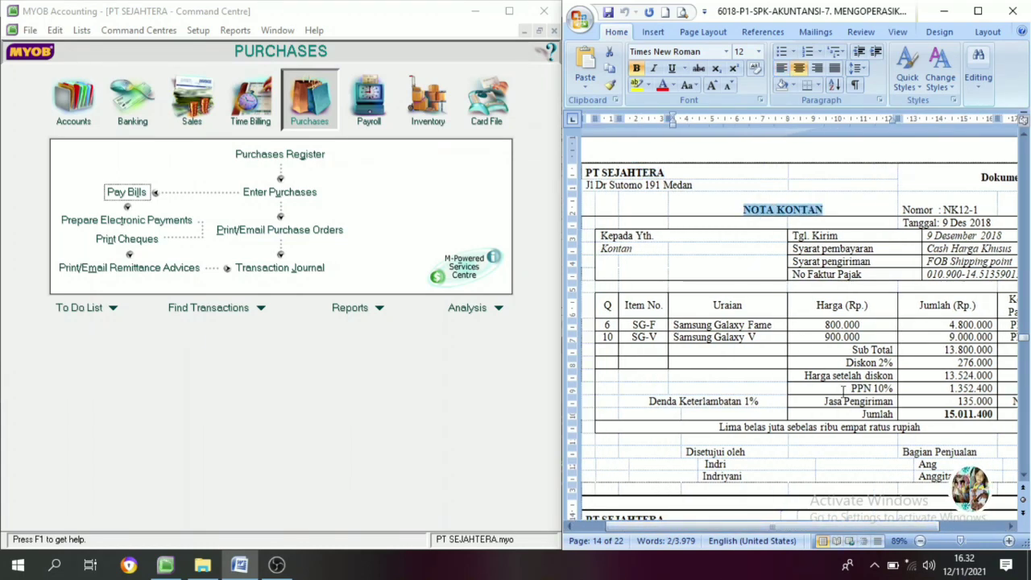
click(824, 309)
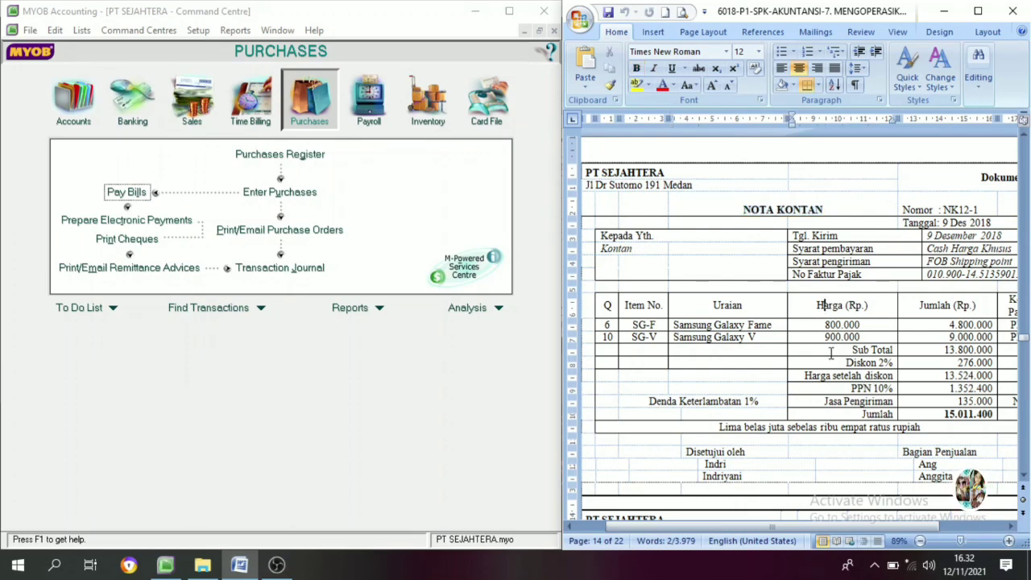
- Start a new item sales invoice for the customer Penjualan Tunai
click(192, 112)
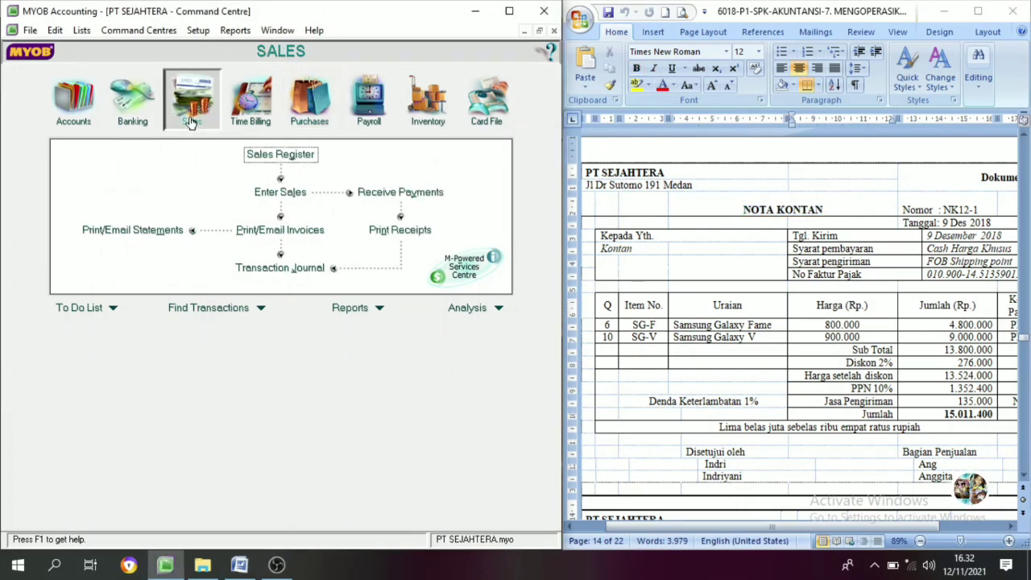
click(279, 194)
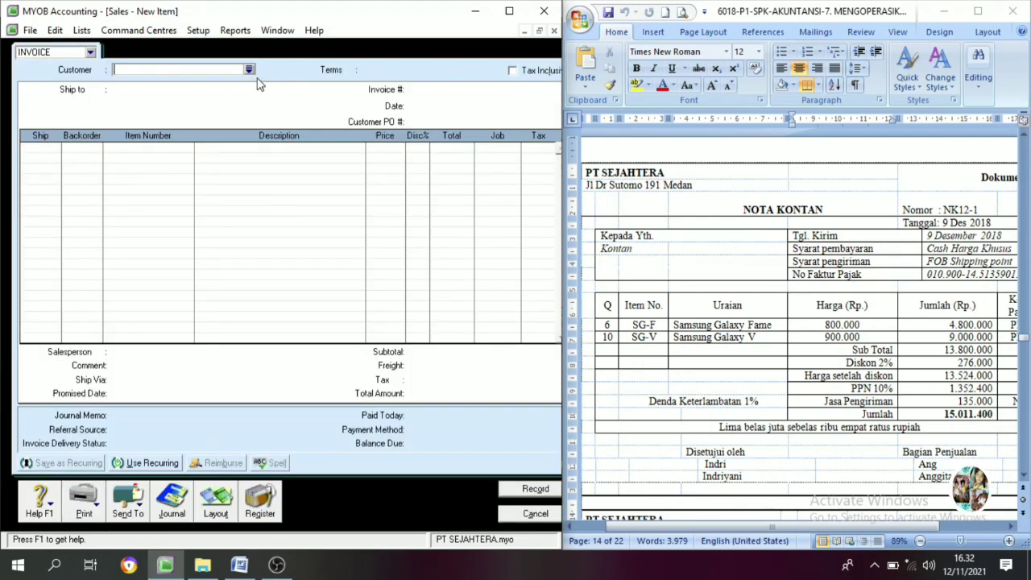
click(250, 70)
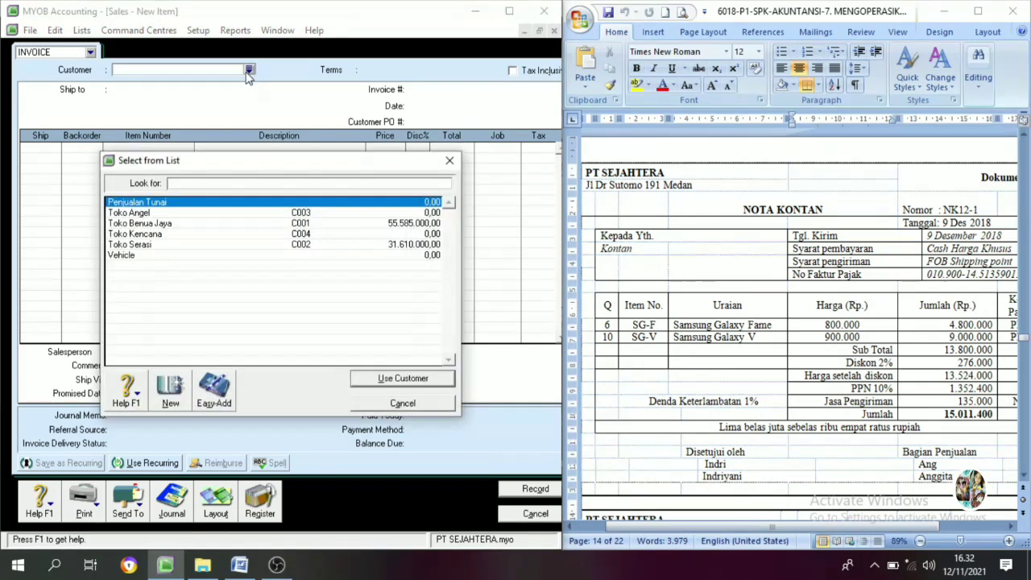
click(135, 223)
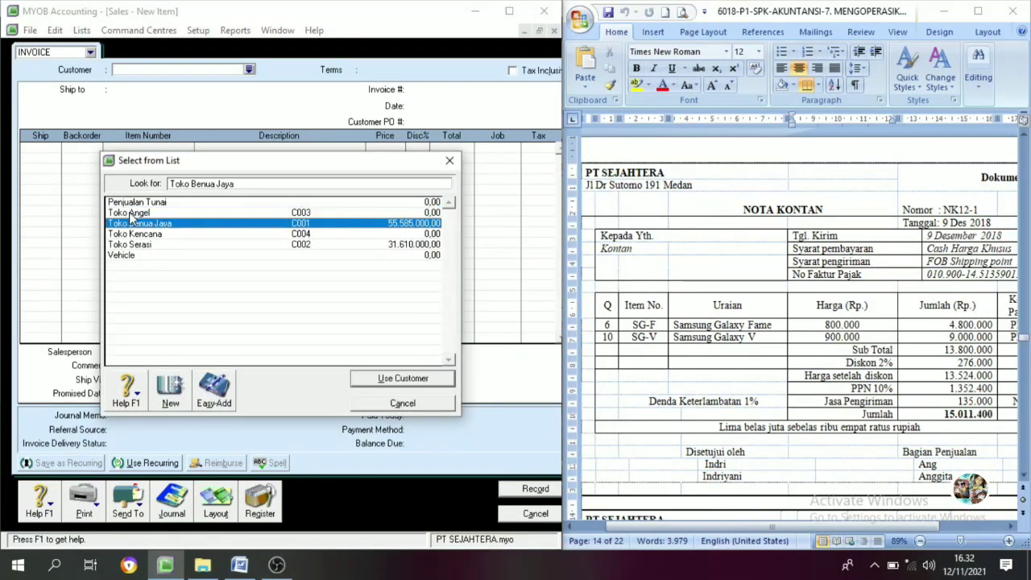
click(130, 205)
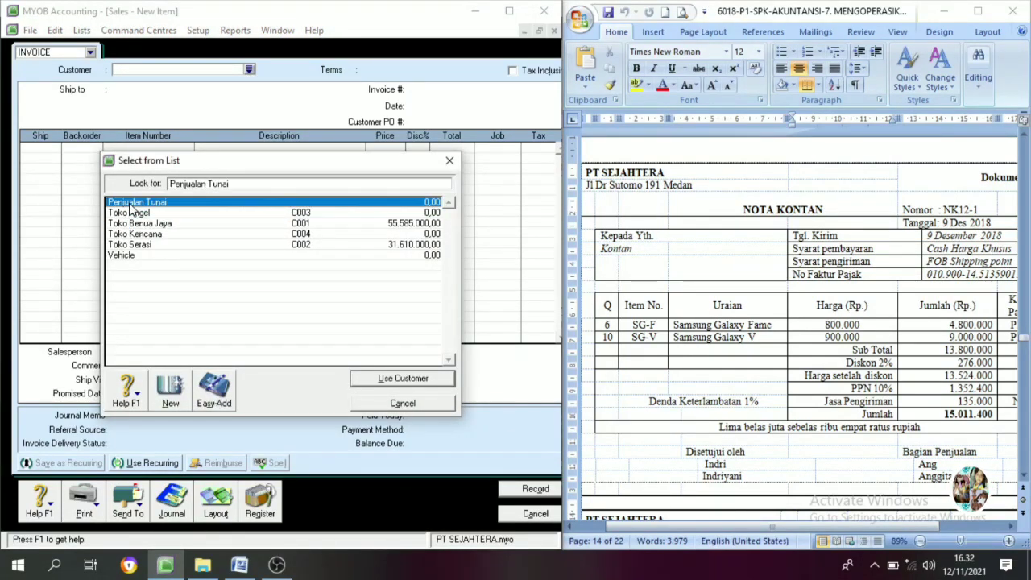
click(403, 379)
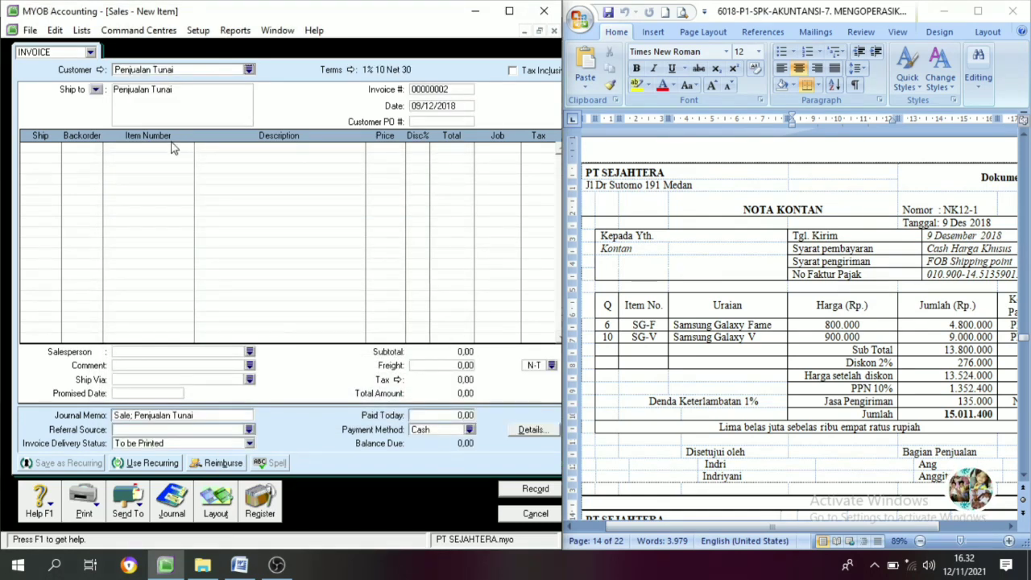
- Set the invoice's credit terms so payment is due C.O.D
click(351, 70)
click(343, 192)
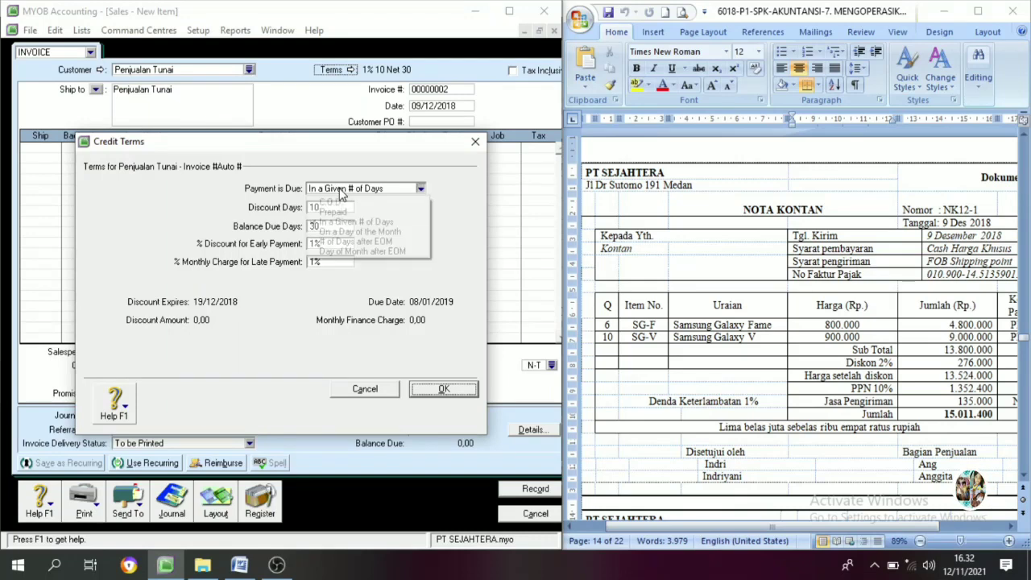
click(335, 202)
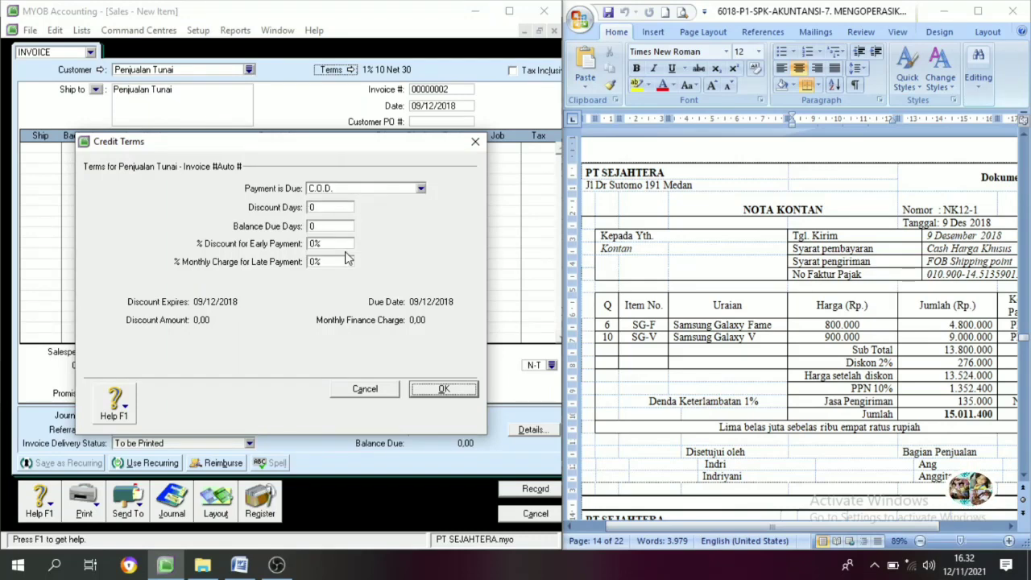
click(444, 389)
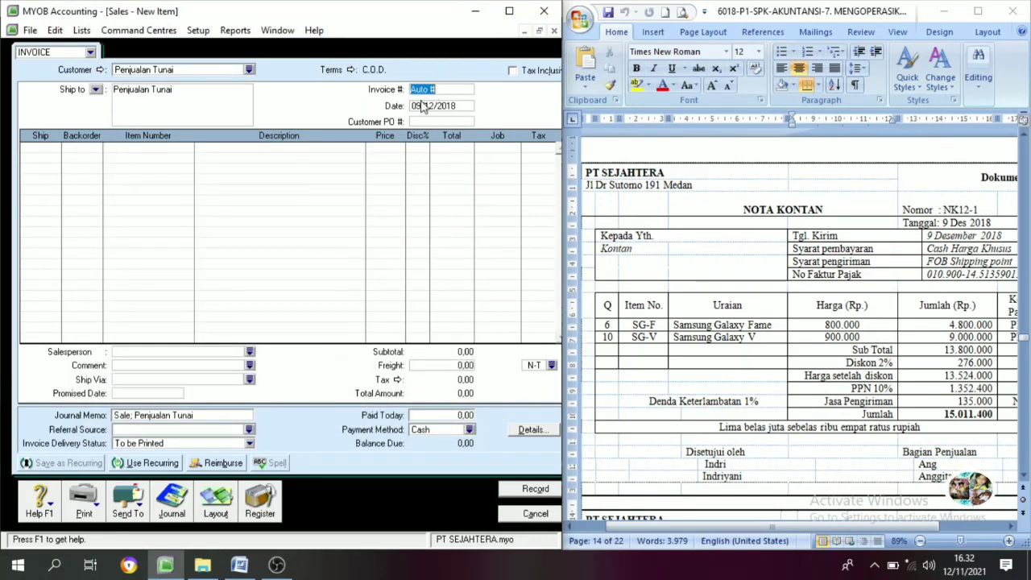
- Number the cash sale invoice NK12-1 as on the Nota Kontan, keeping its date at 09/12/2018
click(972, 210)
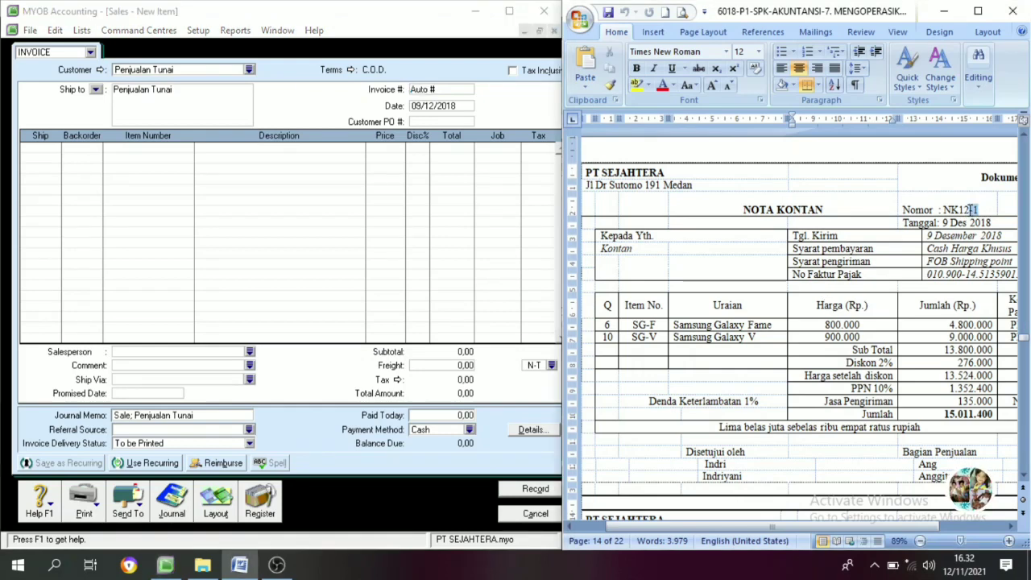
drag(978, 210, 944, 211)
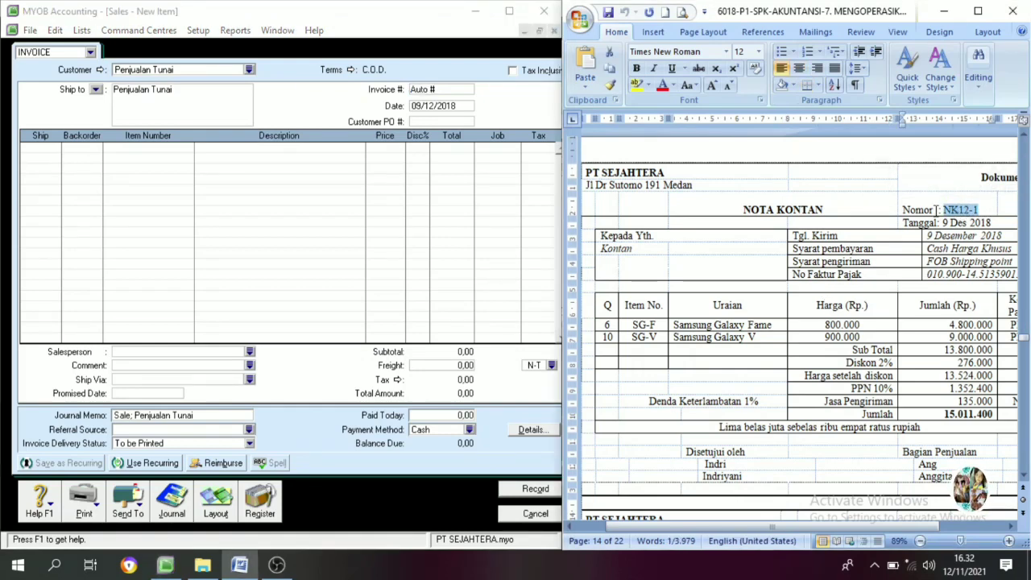
drag(462, 94, 407, 98)
text(NK12-1)
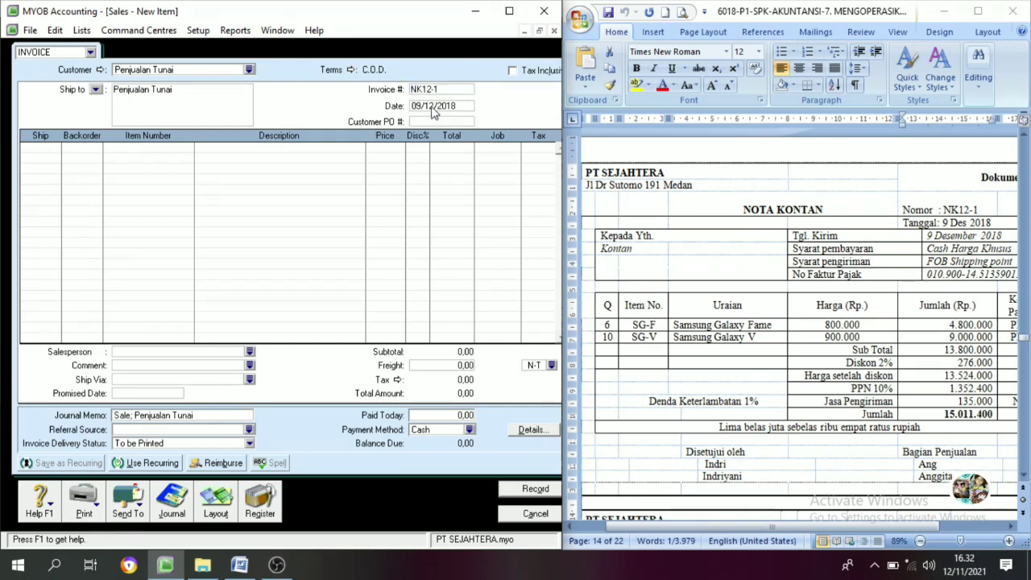
key(Tab)
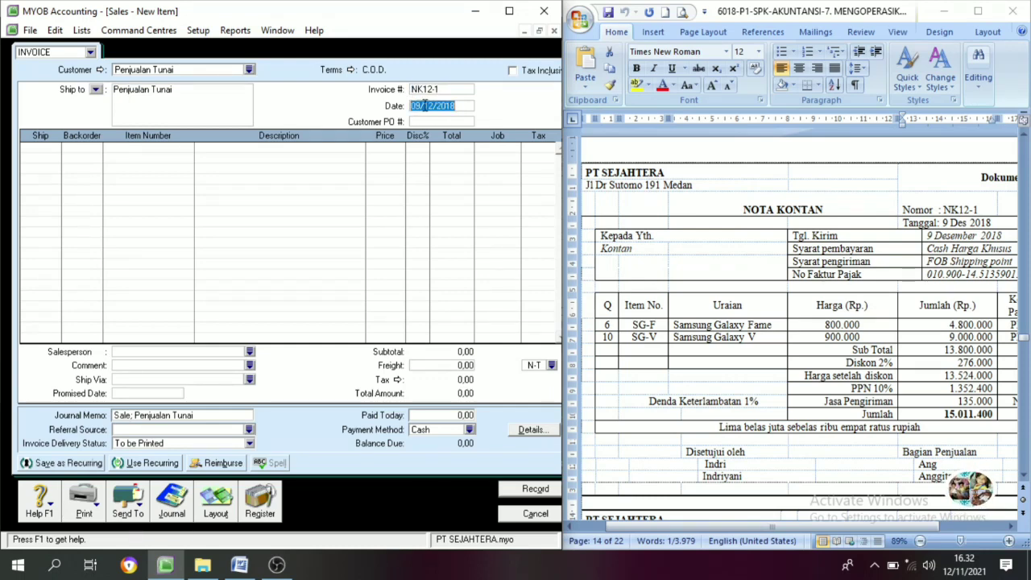
click(430, 106)
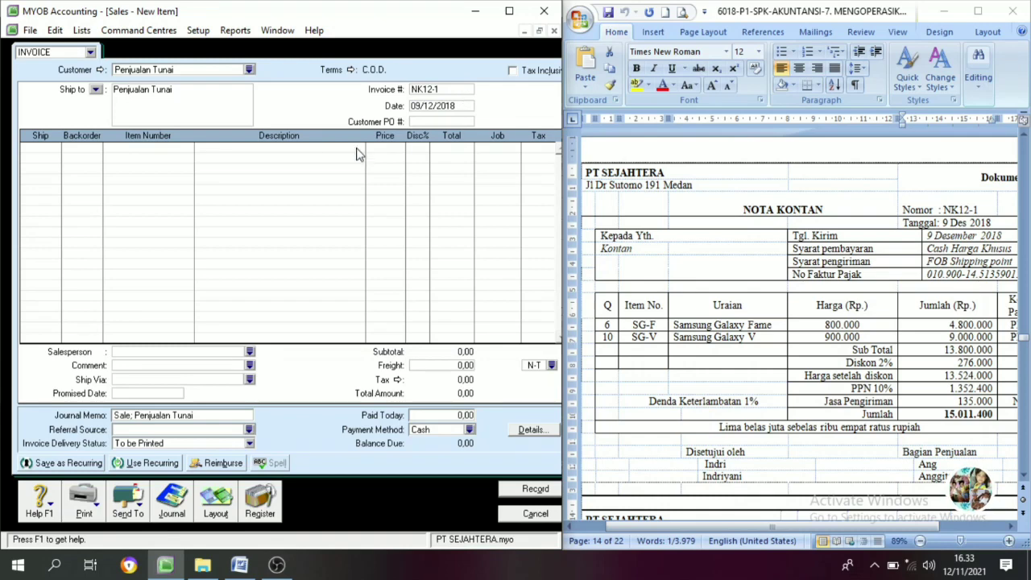
- Enter the first invoice line: 6 units of SG-F, Samsung Galaxy Fame, at 800.000 each with a 2% discount
click(45, 150)
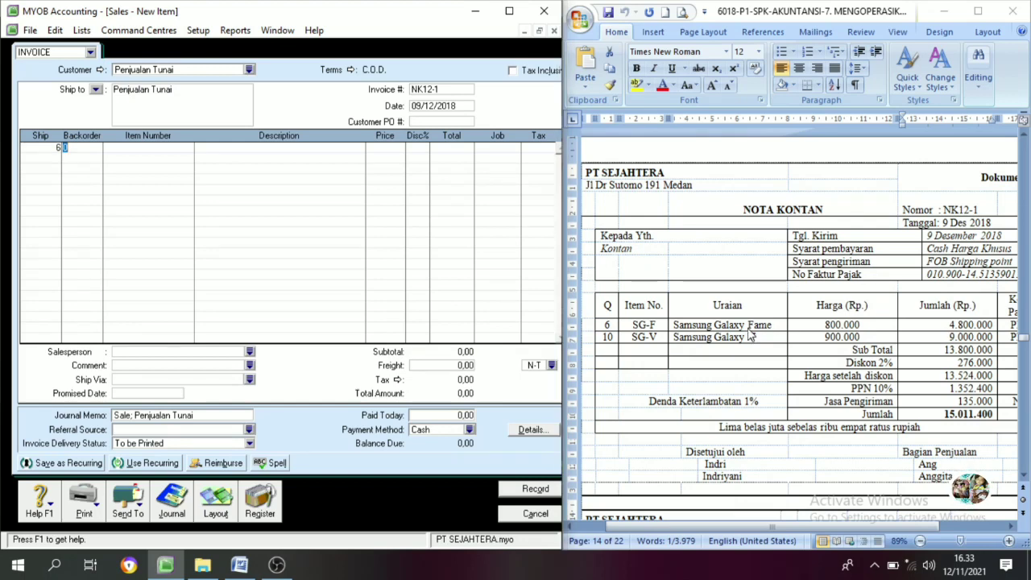
key(Tab)
key(Tab)
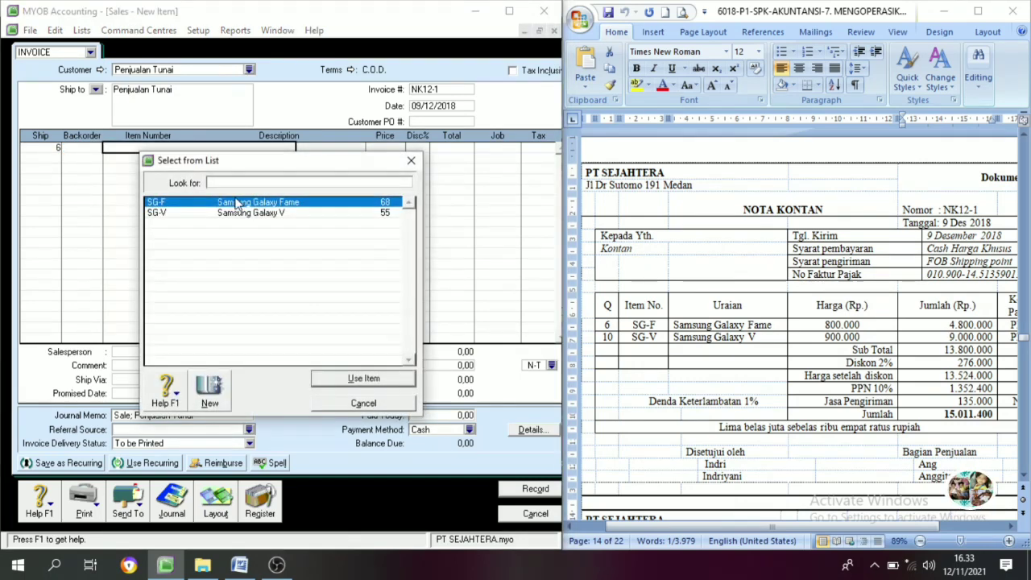
text(SG-F)
click(367, 381)
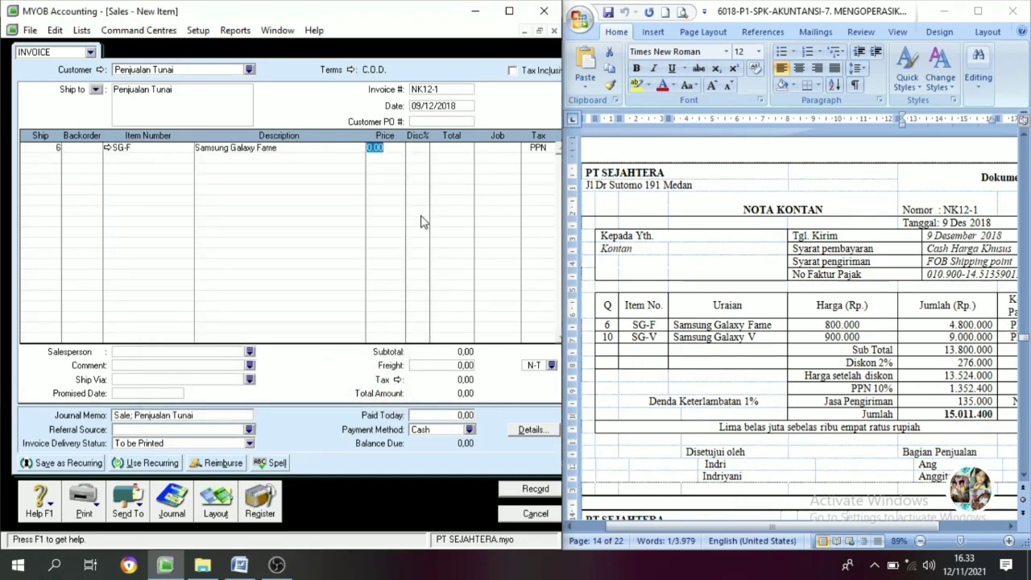
text(8)
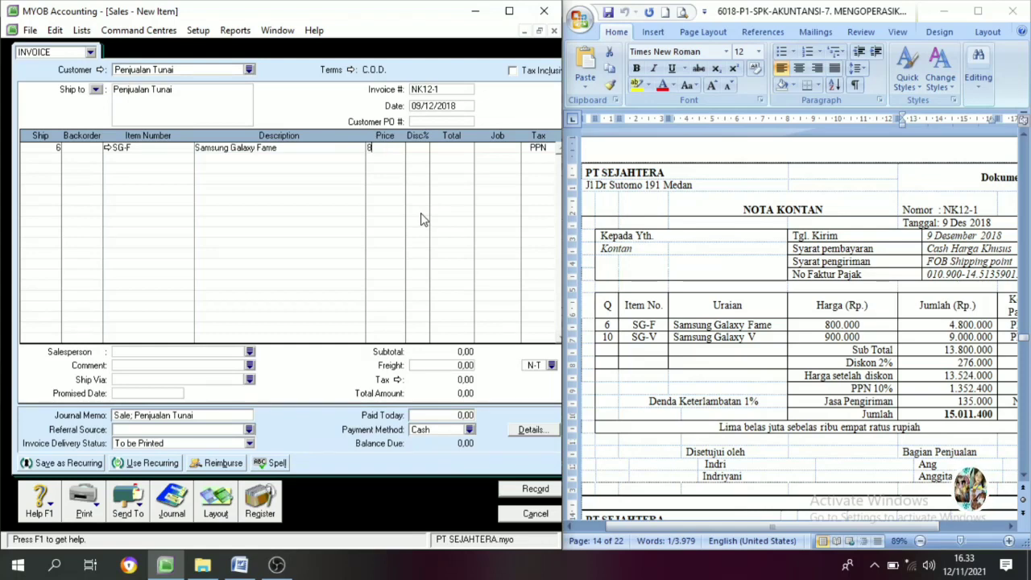
text(00.000)
key(Tab)
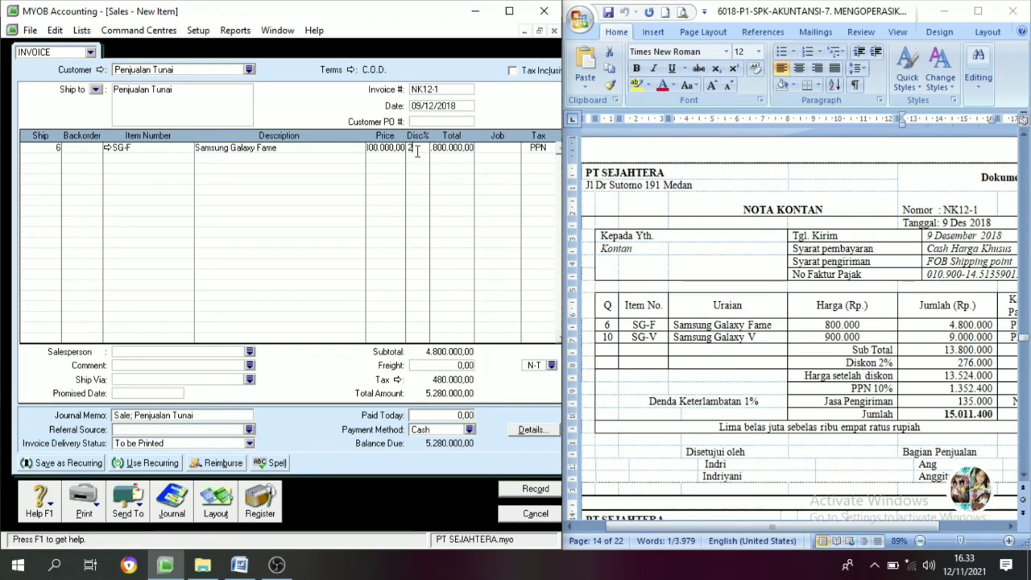
key(Tab)
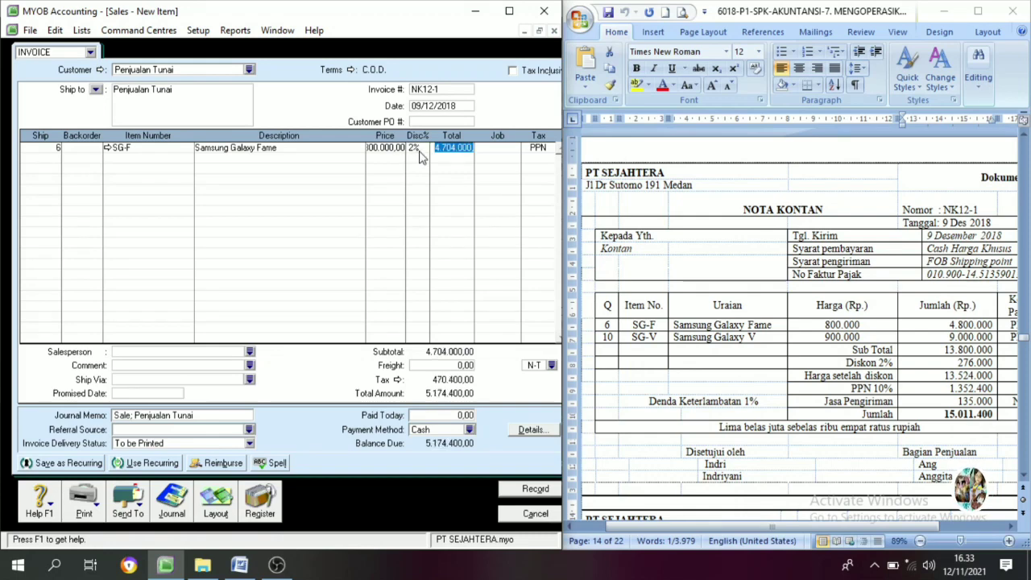
- Enter the second invoice line: 10 units of SG-V, Samsung Galaxy V, at 900.000 each with a 2% discount
click(48, 160)
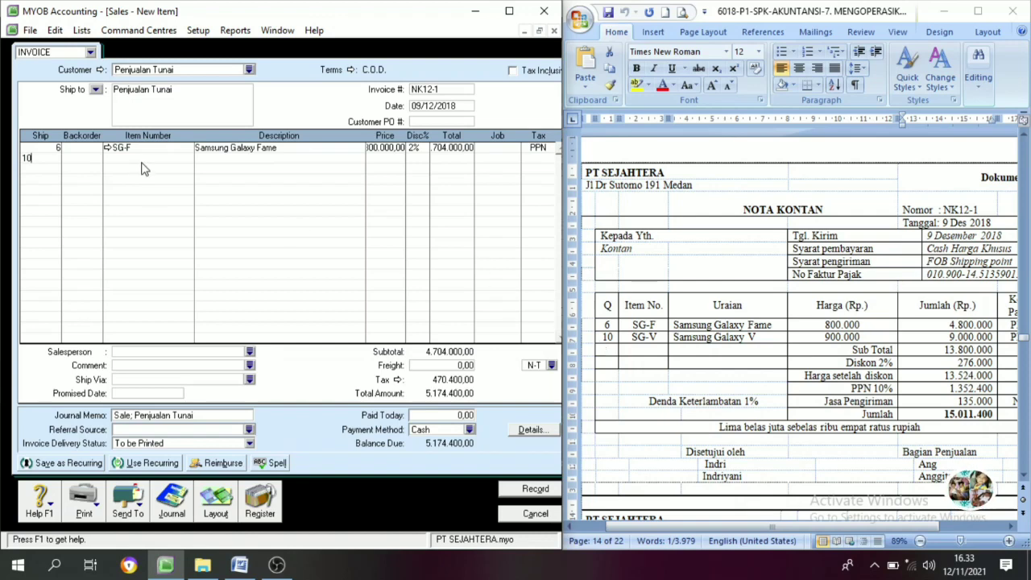
key(Tab)
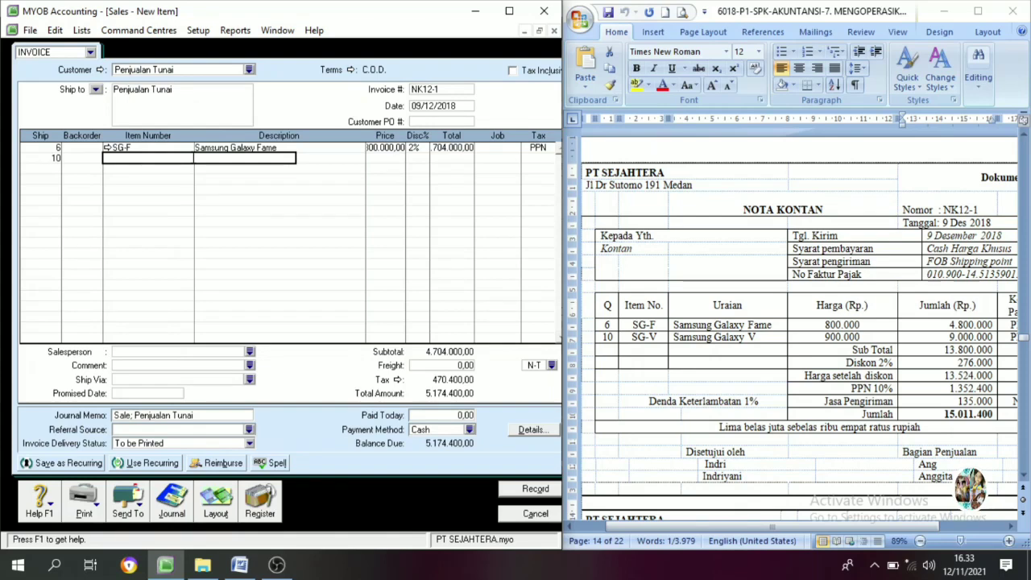
key(Tab)
click(272, 213)
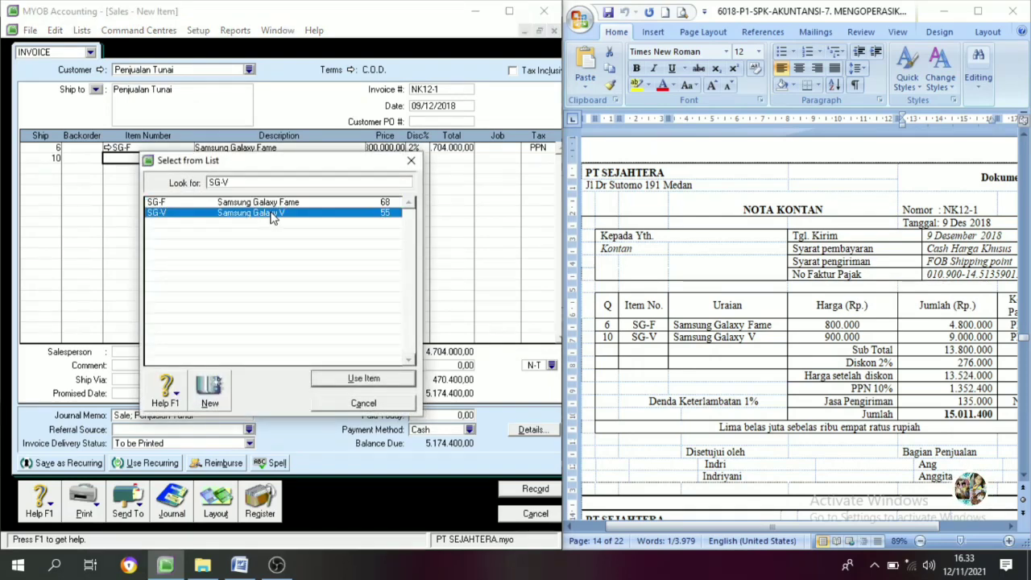
click(373, 380)
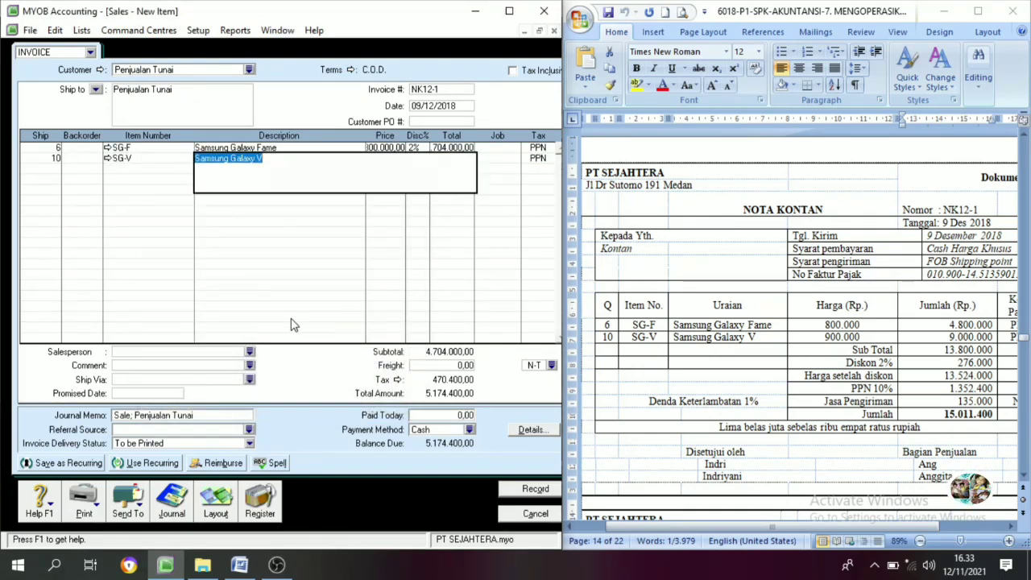
key(Tab)
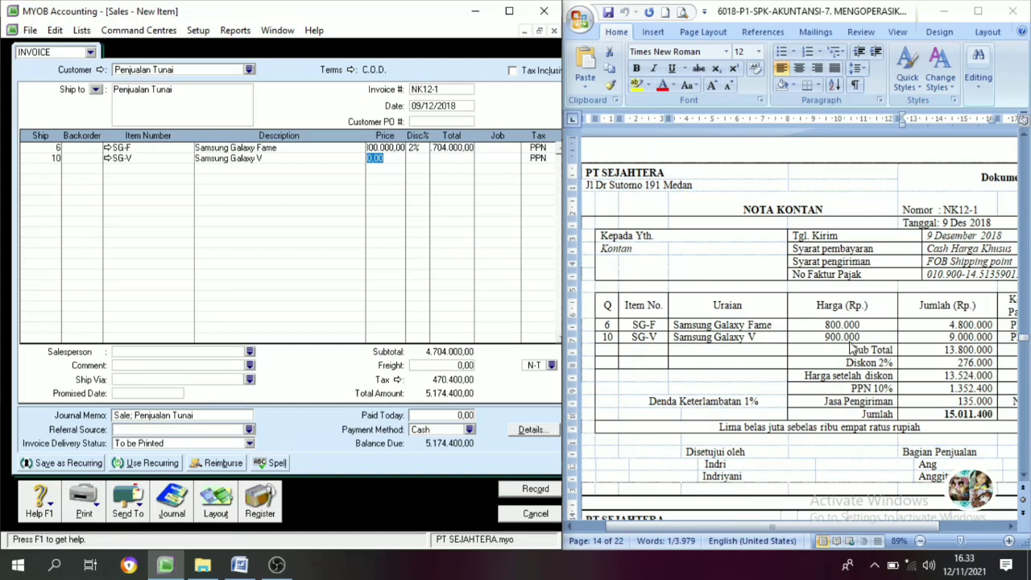
text(900000)
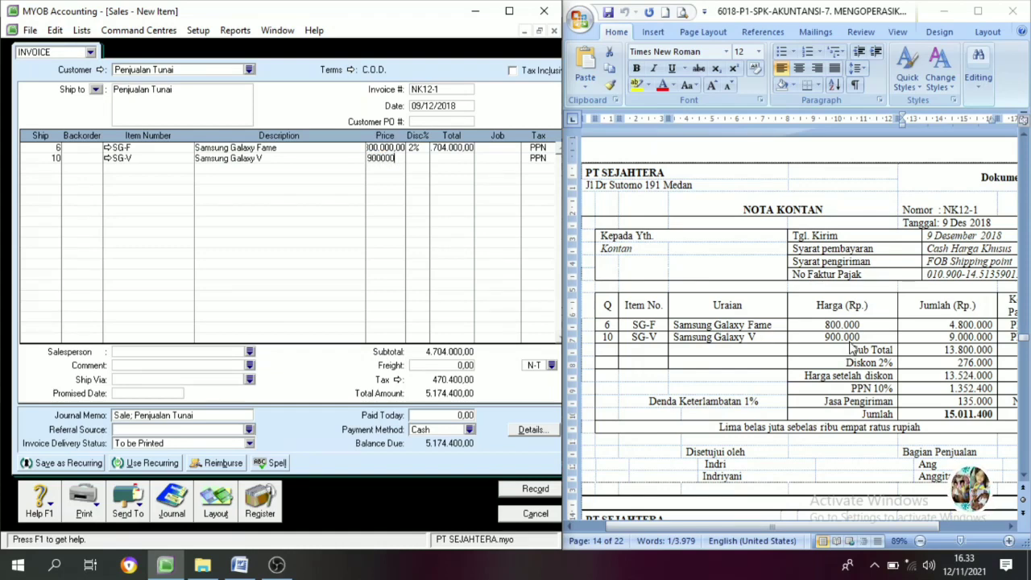
key(Tab)
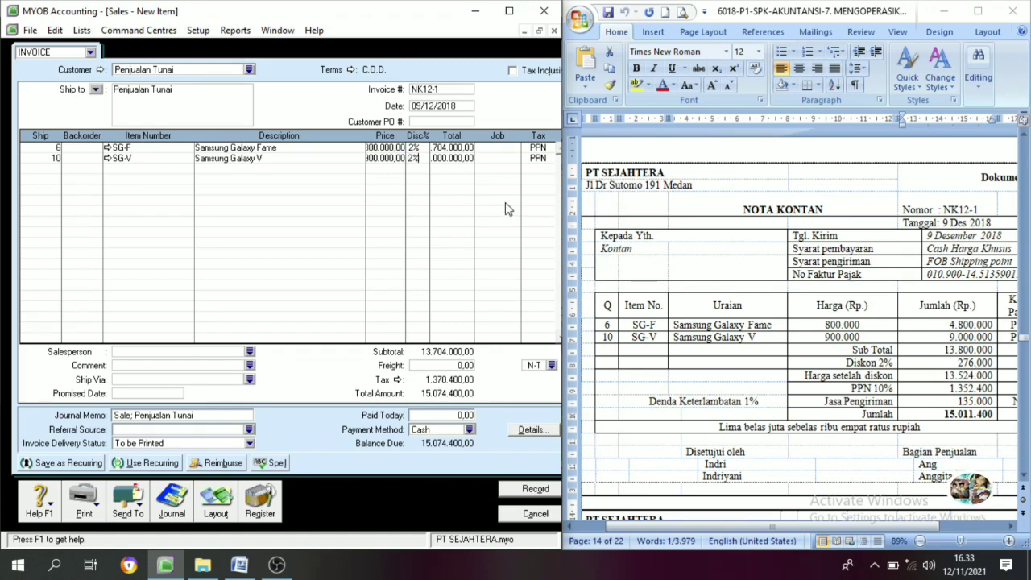
key(Tab)
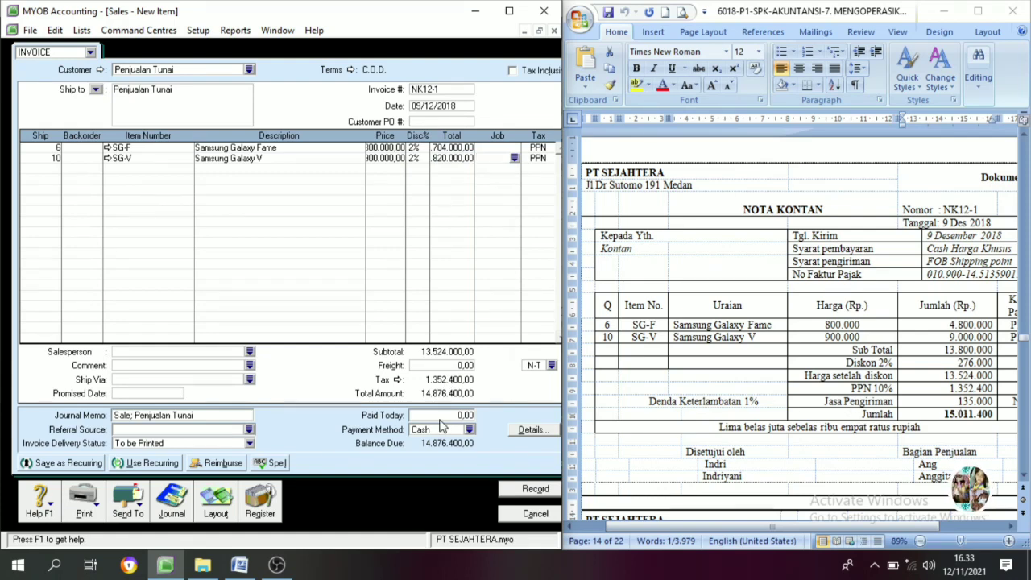
- Add the shipping charge of 135.000 as the invoice's freight, keeping its N-T tax code
click(428, 366)
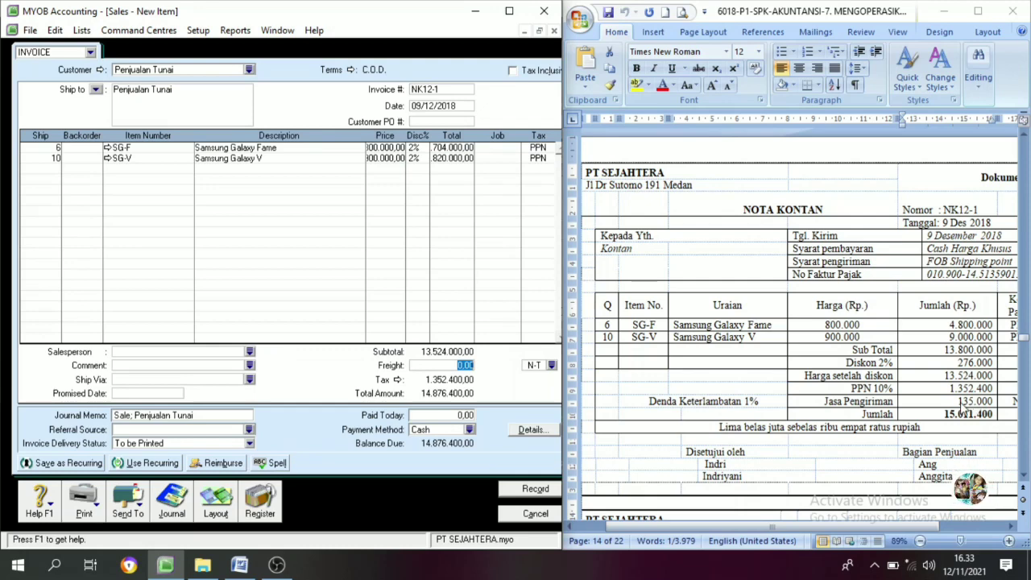
text(135.)
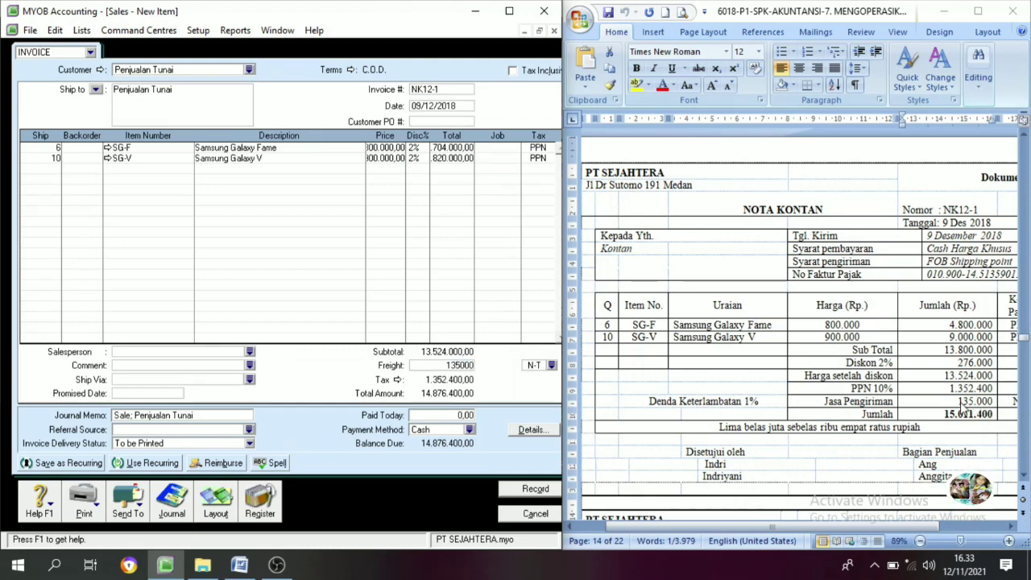
text(000)
key(Tab)
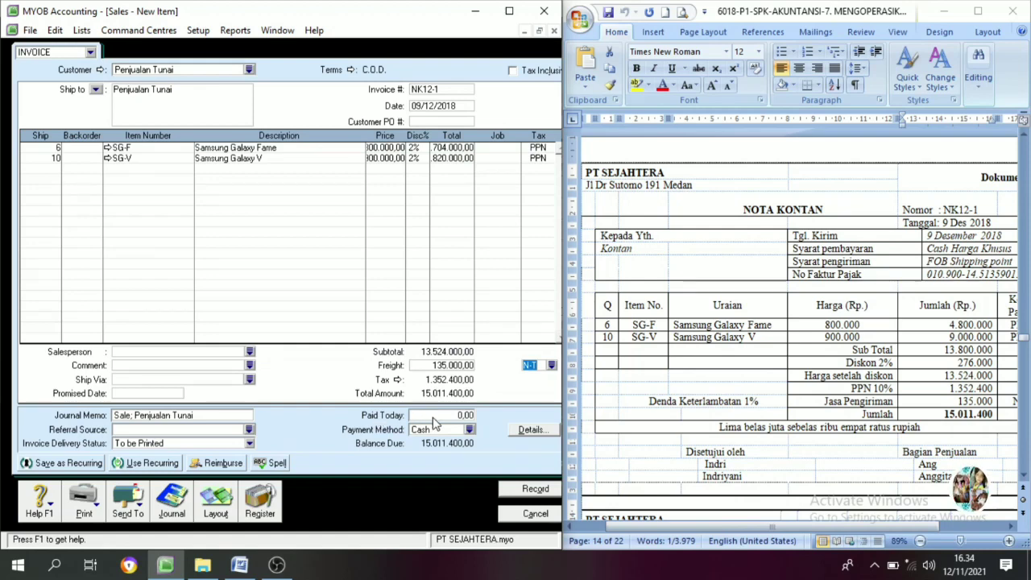
- Enter 15.011.400 as paid today with the Cash payment method and record the sale
click(466, 417)
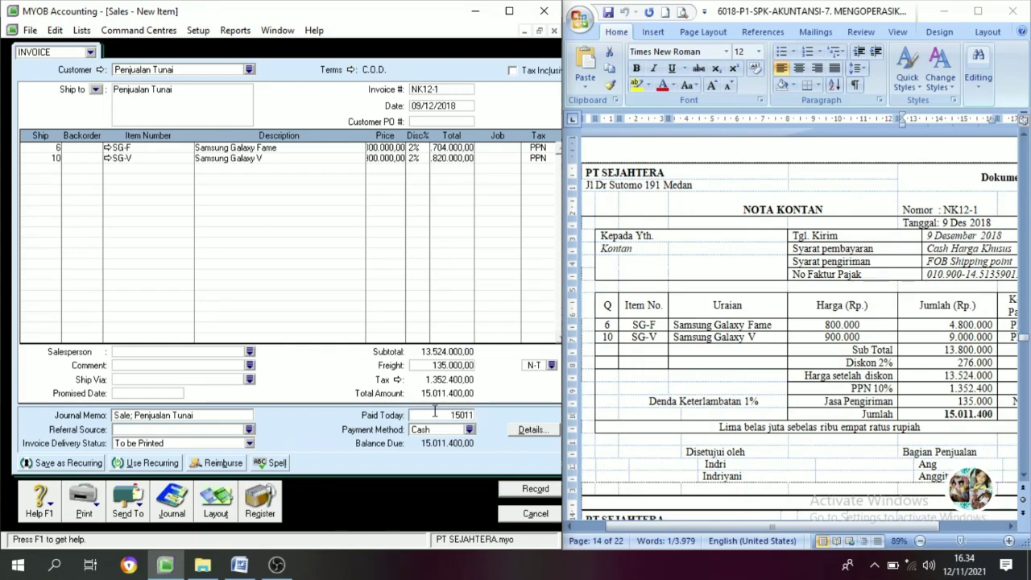
text(15011400)
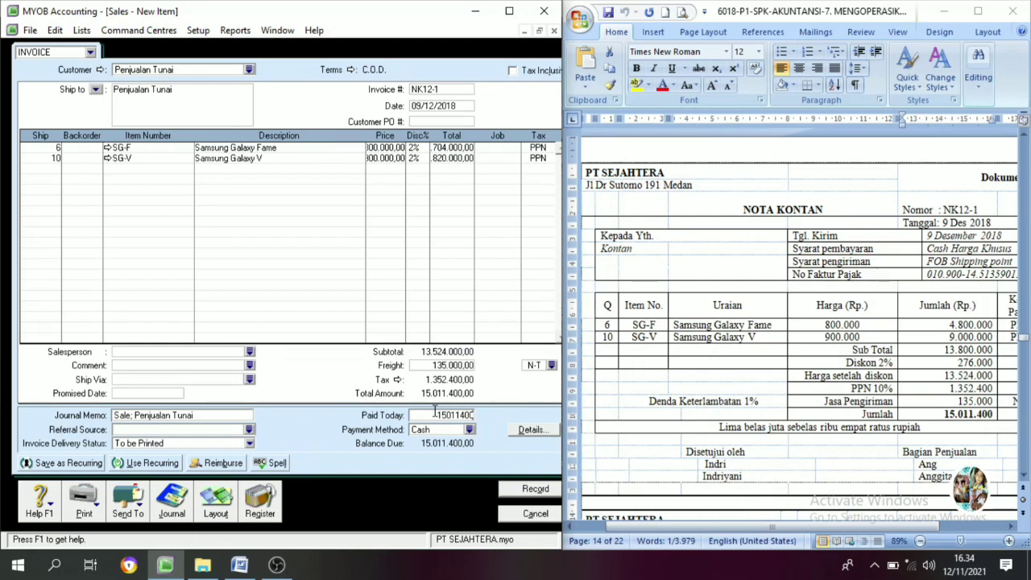
key(Tab)
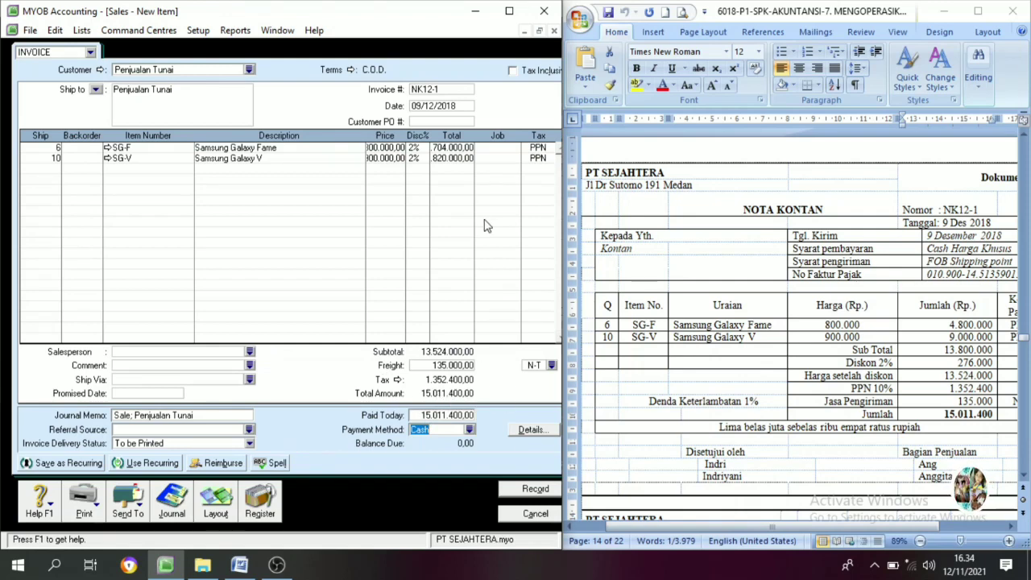
click(532, 487)
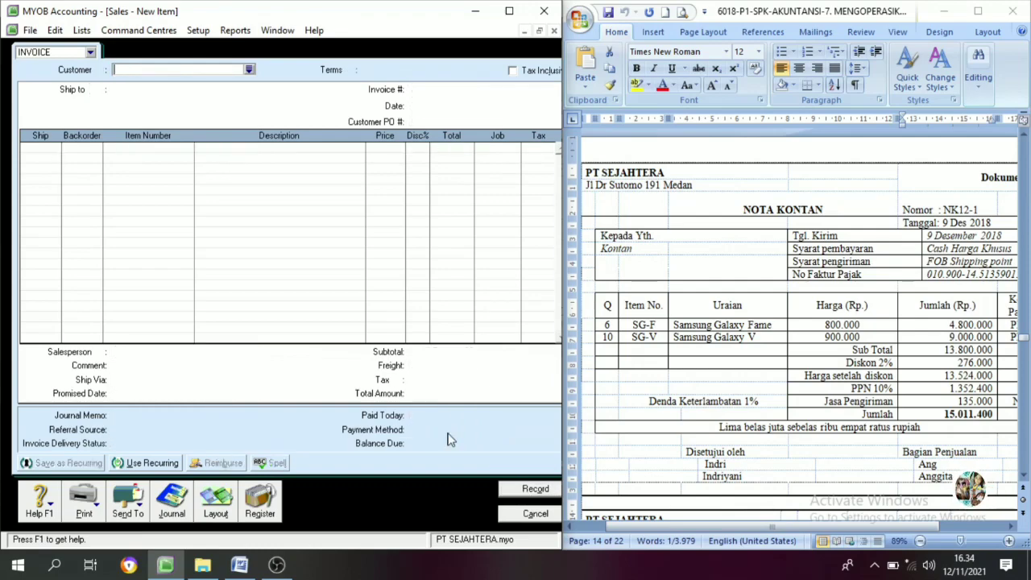
- Close the blank sales form and examine Dokumen 12, the Bukti Pengeluaran Kas voucher, in the Word document
click(536, 513)
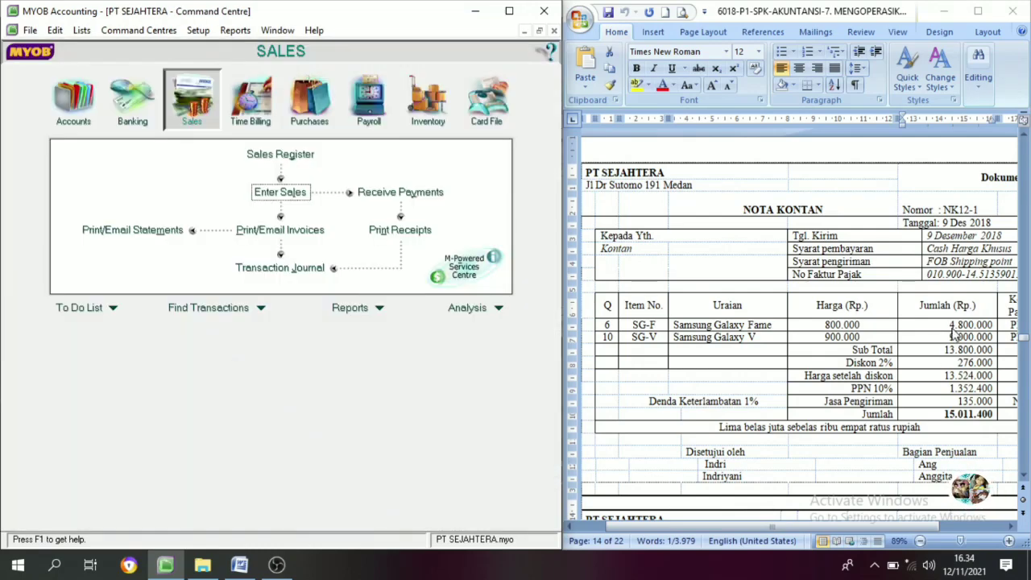
scroll(928, 516, down, 1)
click(928, 516)
scroll(897, 400, down, 7)
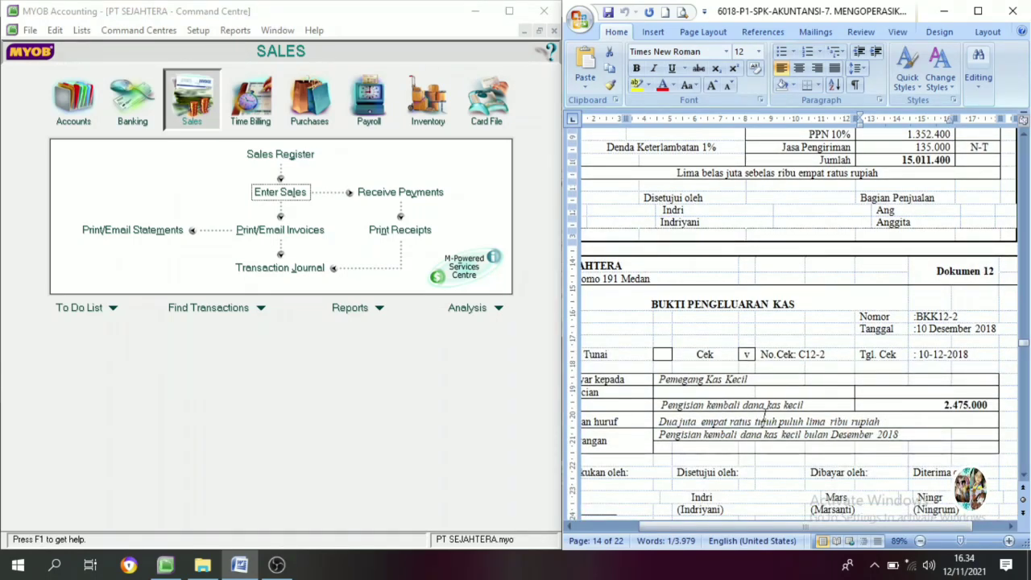
drag(741, 524, 696, 528)
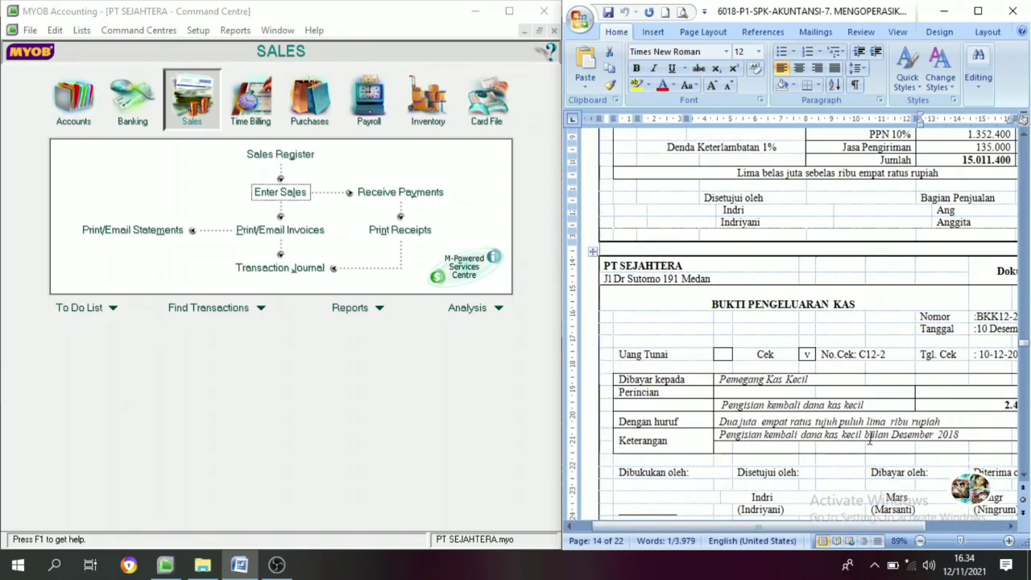
click(716, 304)
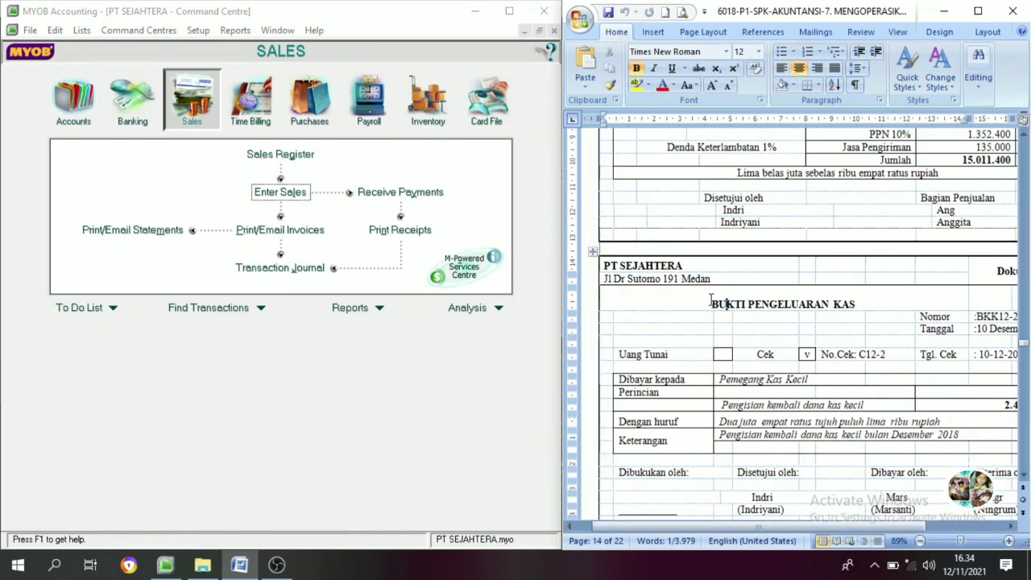
drag(722, 303, 854, 305)
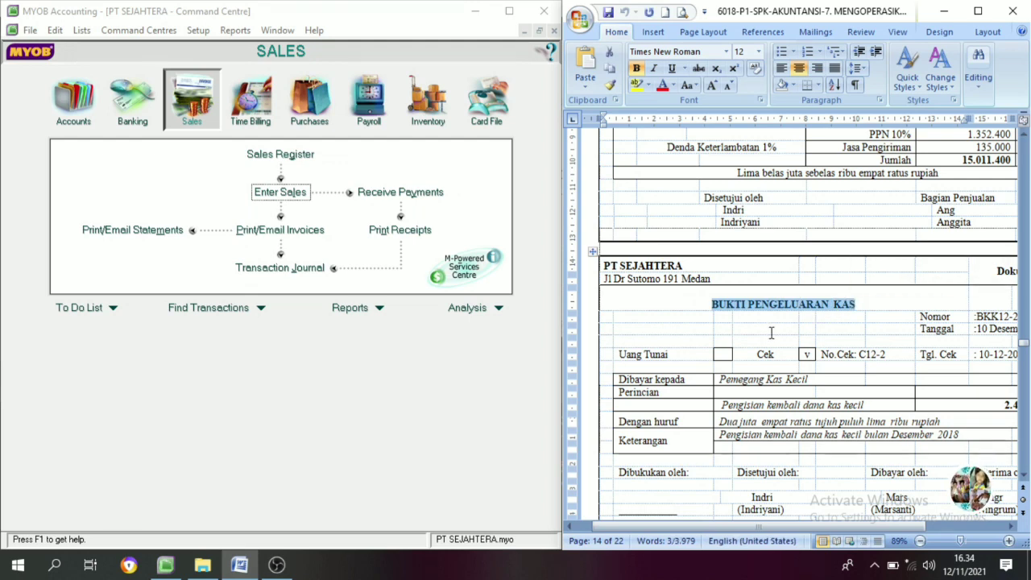
click(733, 306)
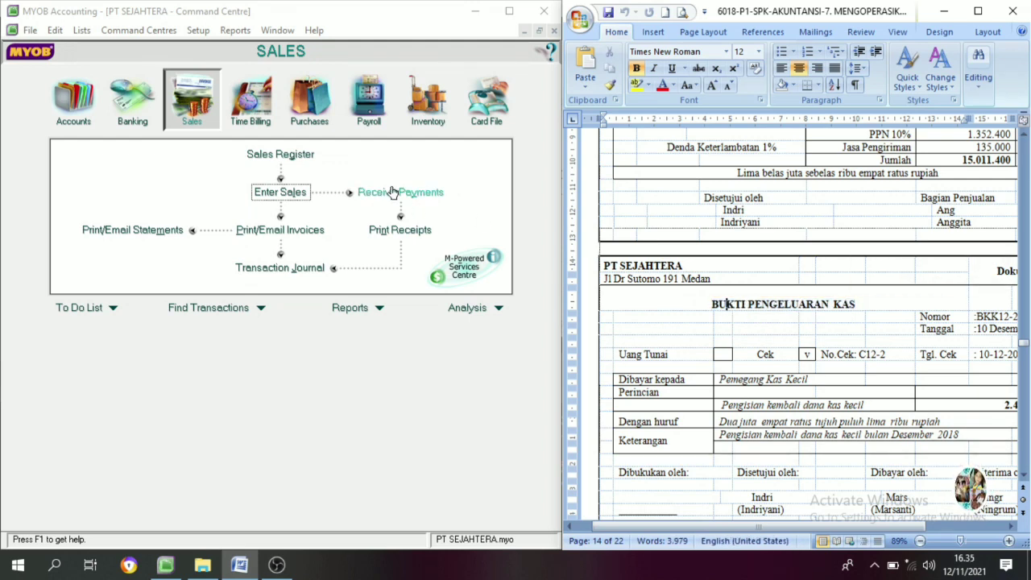
- Open a Spend Money entry in Banking and set the paying account to 1-1120 Cash In Bank
click(132, 98)
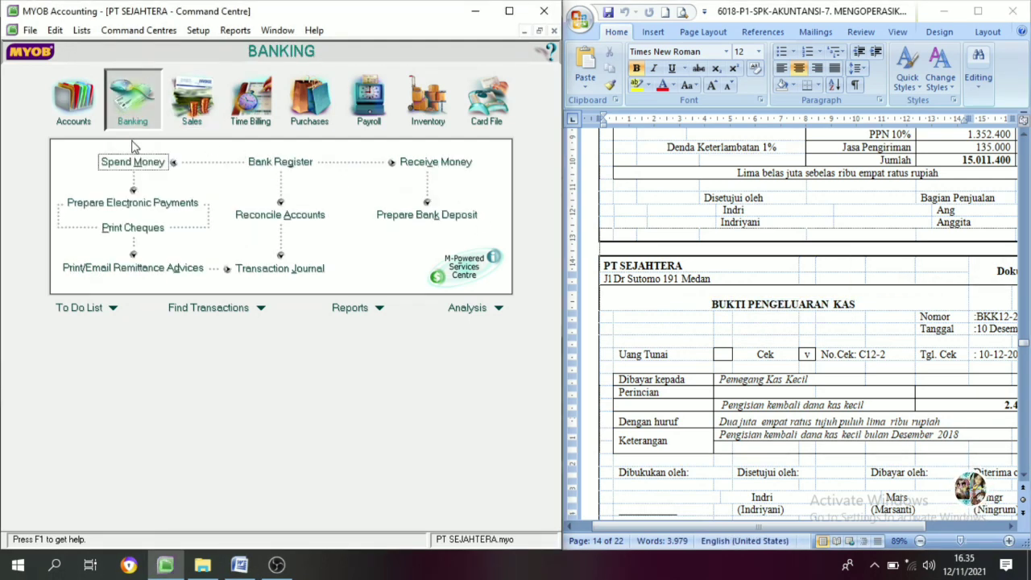
click(126, 163)
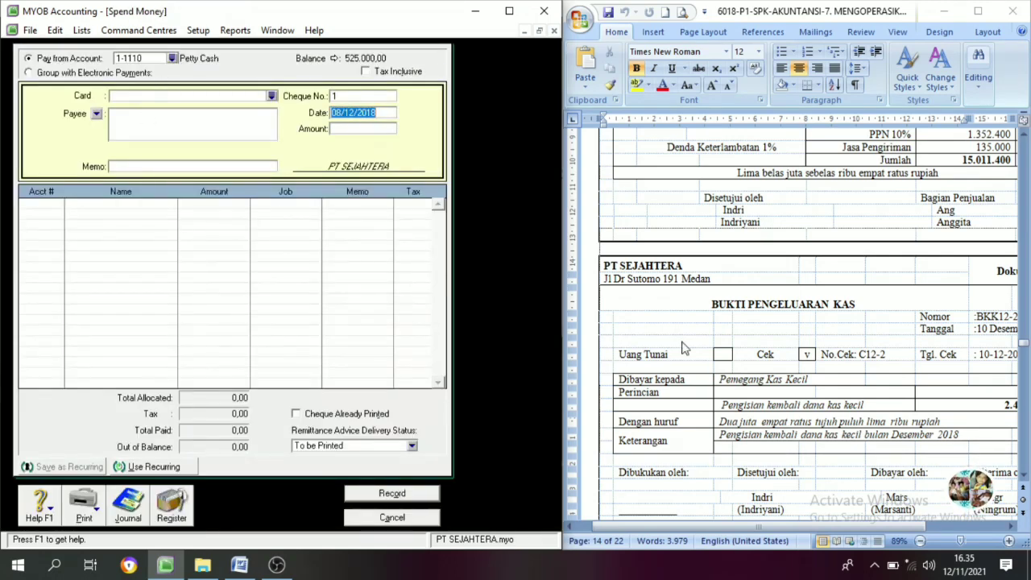
click(740, 302)
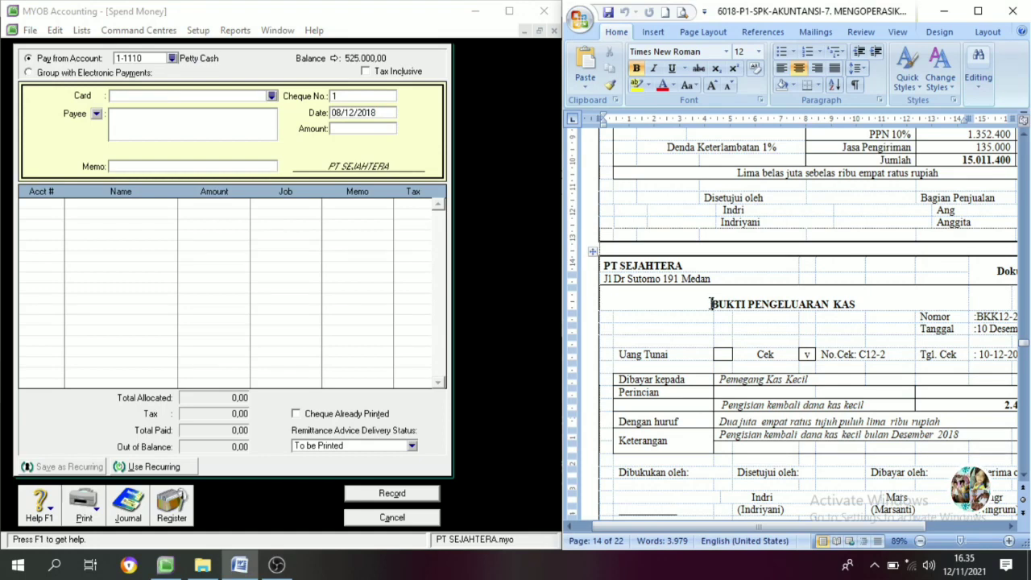
drag(708, 304, 866, 306)
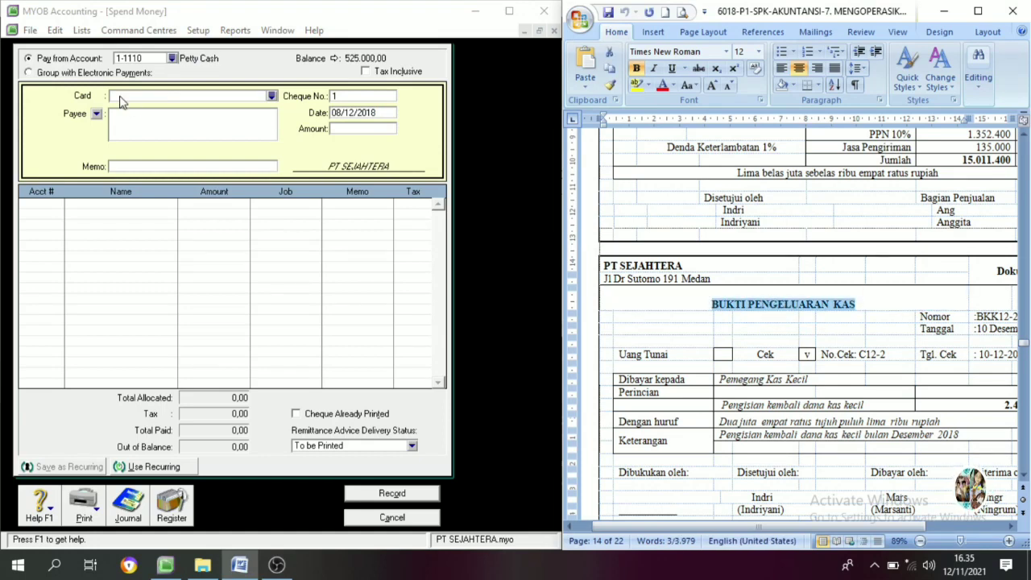
click(171, 58)
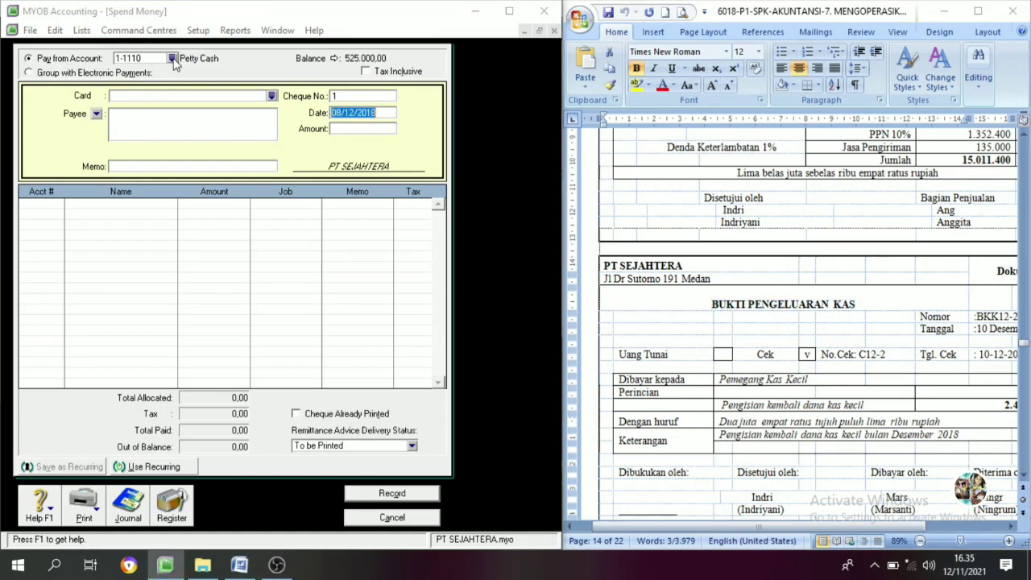
click(204, 212)
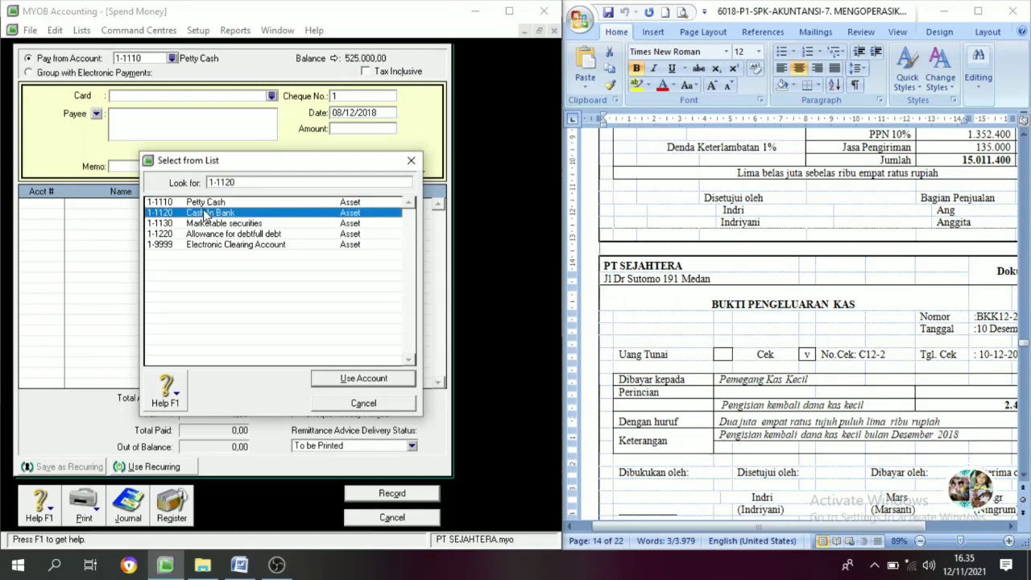
click(362, 378)
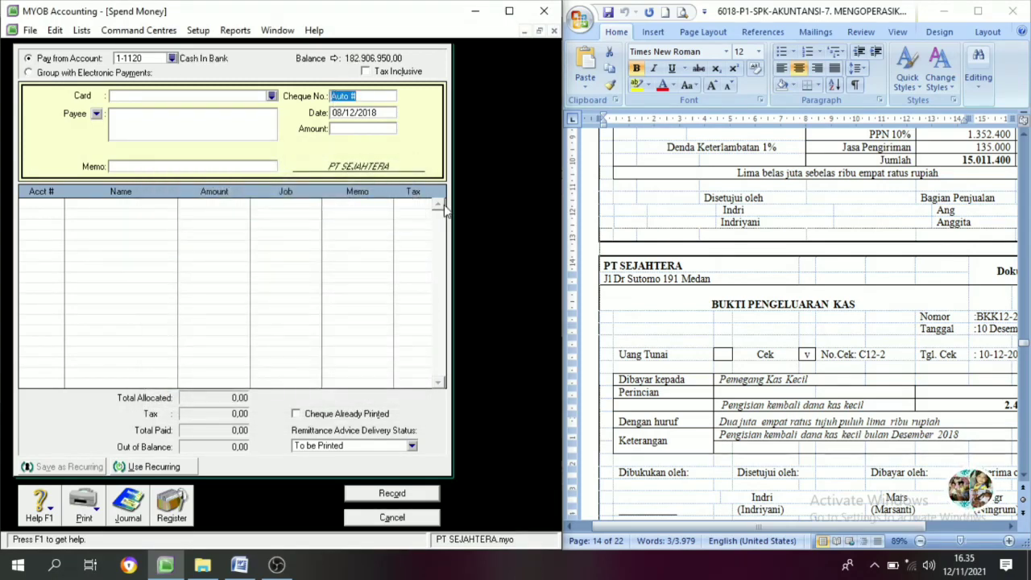
- Copy BKK12-2 from Dokumen 12 into the payment's cheque number and set the date to 10/12/2018
drag(889, 526, 917, 526)
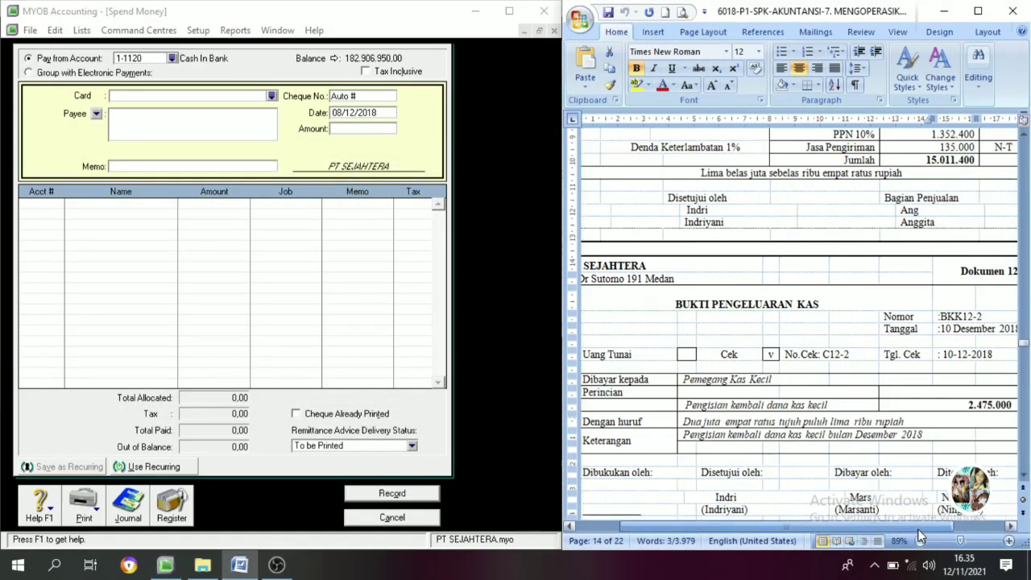
triple_click(747, 304)
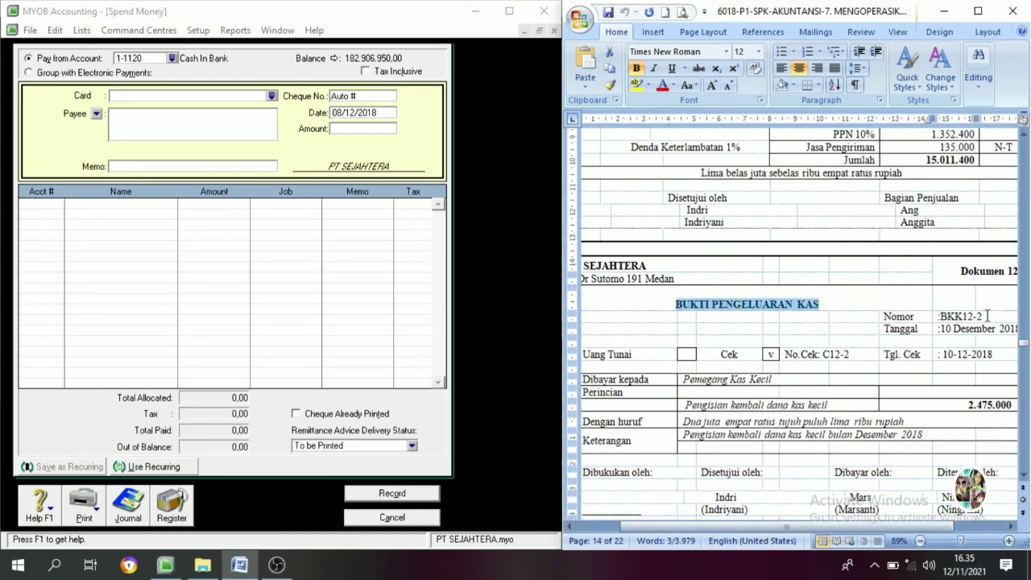
drag(986, 318, 959, 323)
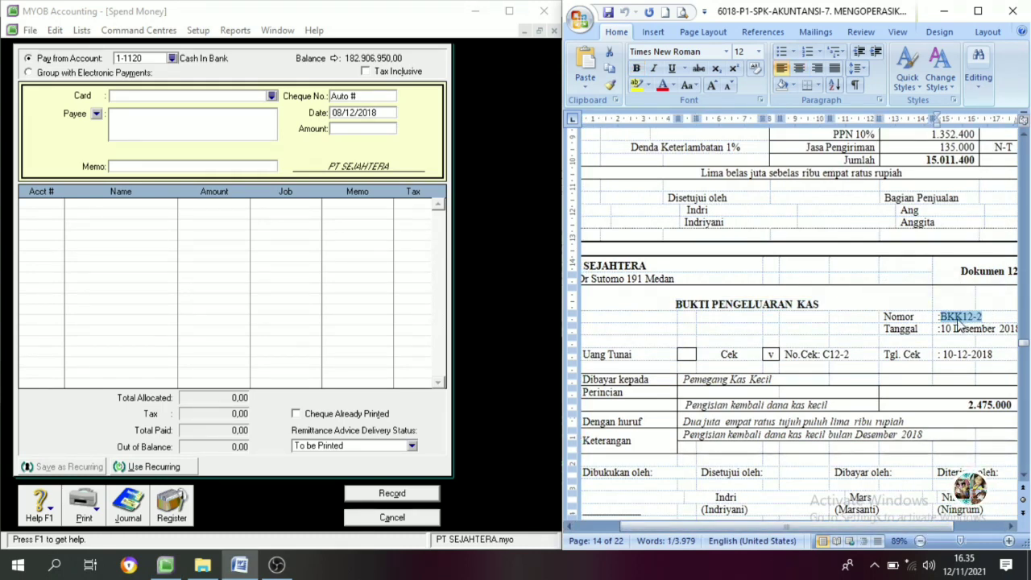
key(ctrl+c)
click(355, 95)
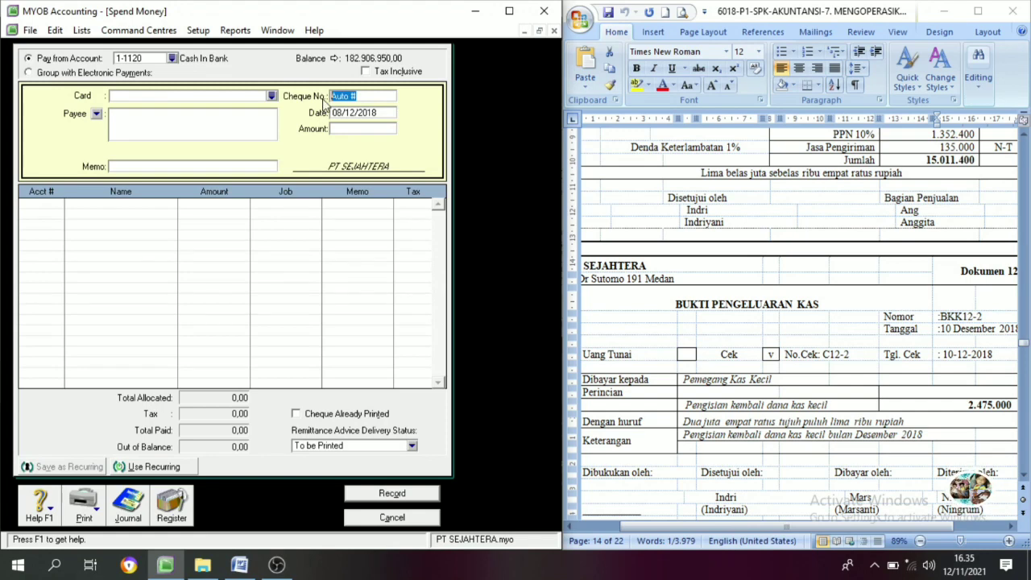
key(ctrl+v)
click(335, 112)
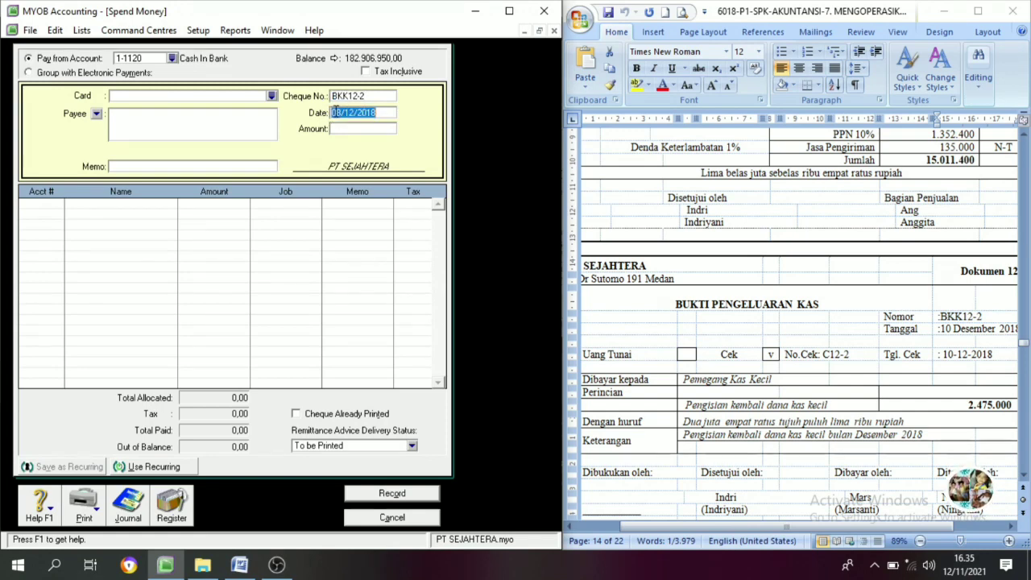
click(335, 112)
text(10)
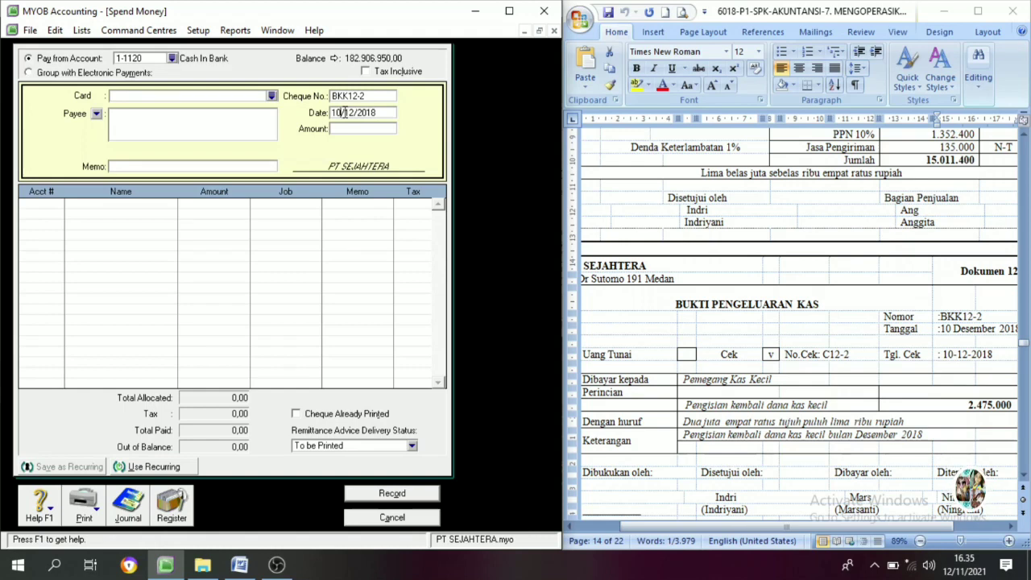
- Set the payment amount to 2.475.000 and copy "Pengisian kembali dana kas kecil bulan Desember 2018" from the voucher into the memo
click(348, 129)
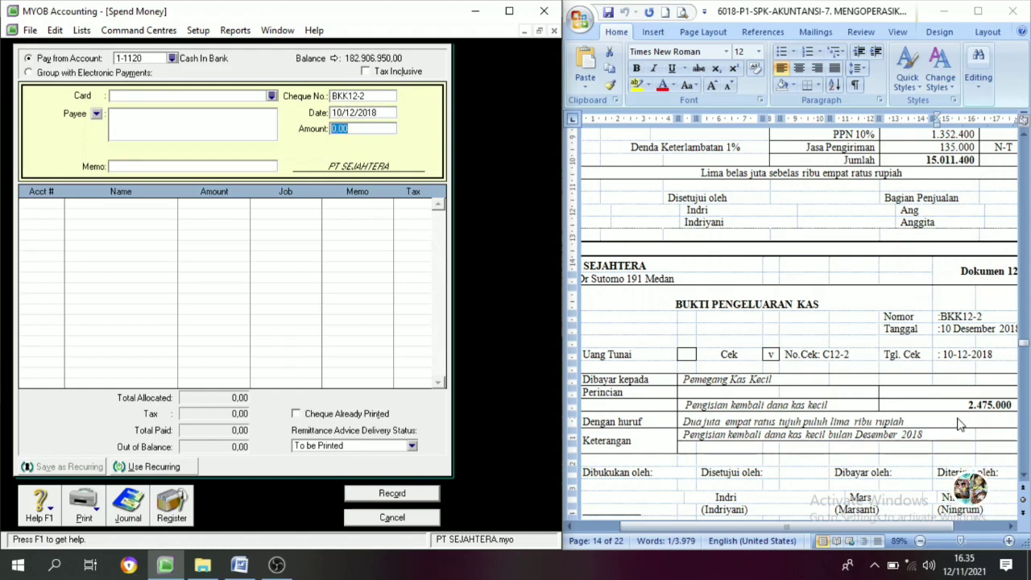
text(2.)
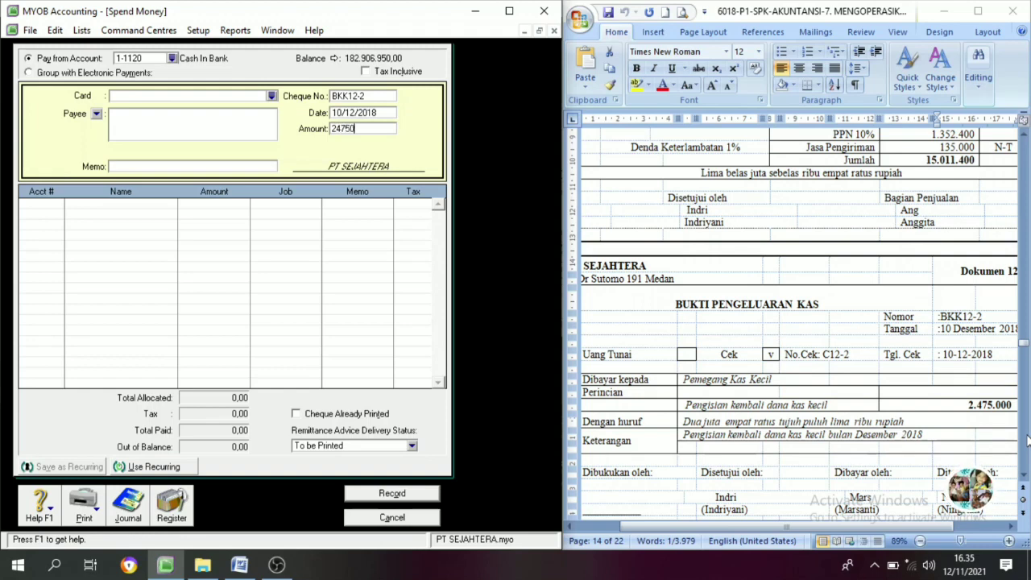
text(475.000)
key(Tab)
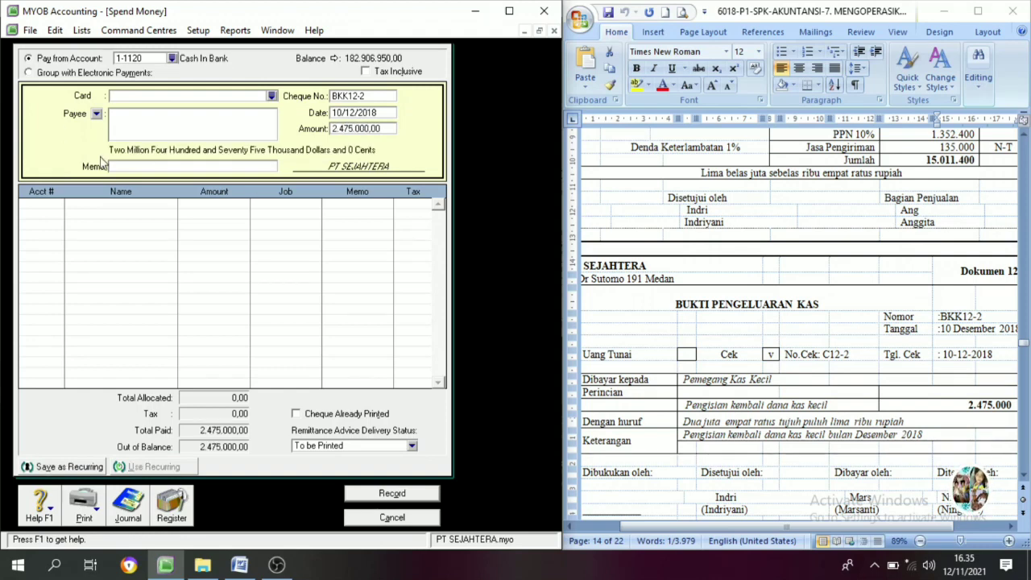
triple_click(699, 443)
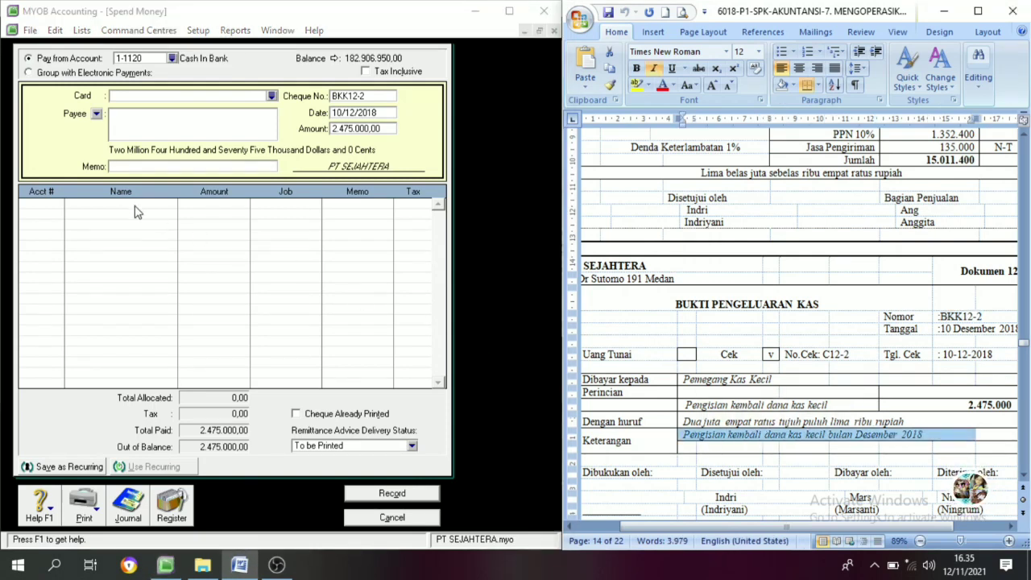
click(128, 164)
key(ctrl+v)
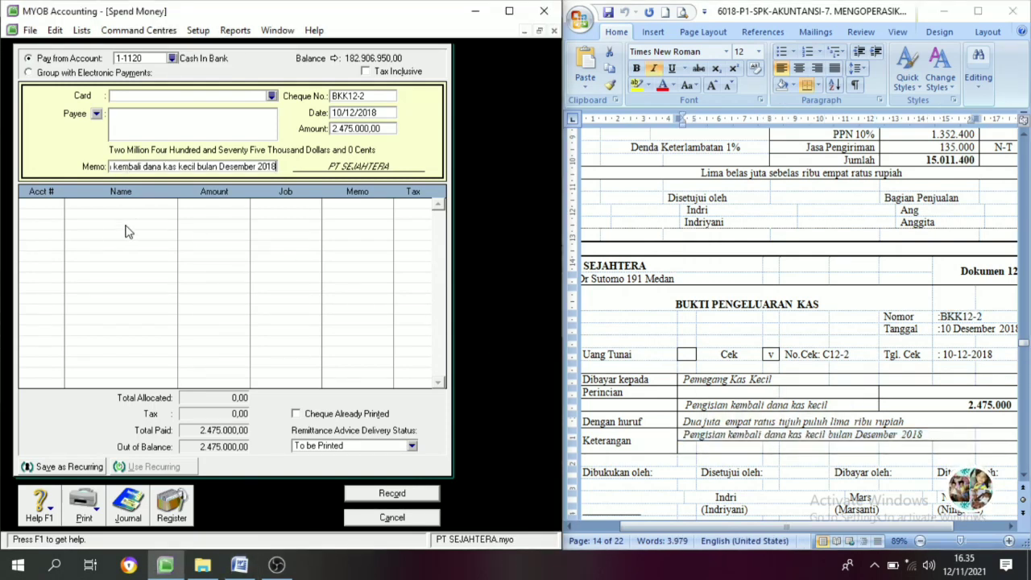
- Allocate the full payment to account 1-1110 Petty Cash, then record it and leave the payment form
click(45, 204)
text(6)
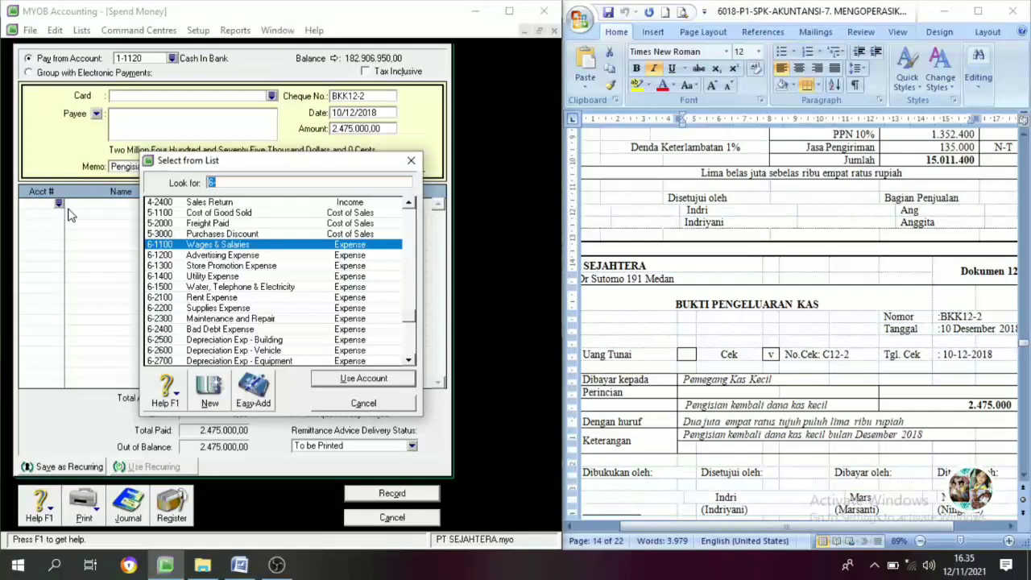
scroll(213, 241, up, 10)
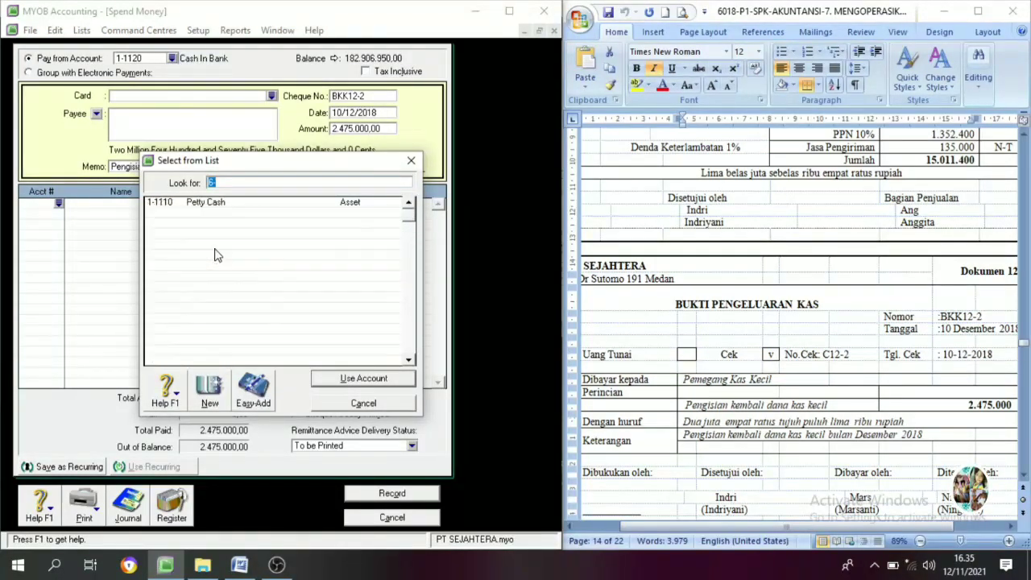
click(196, 202)
click(364, 380)
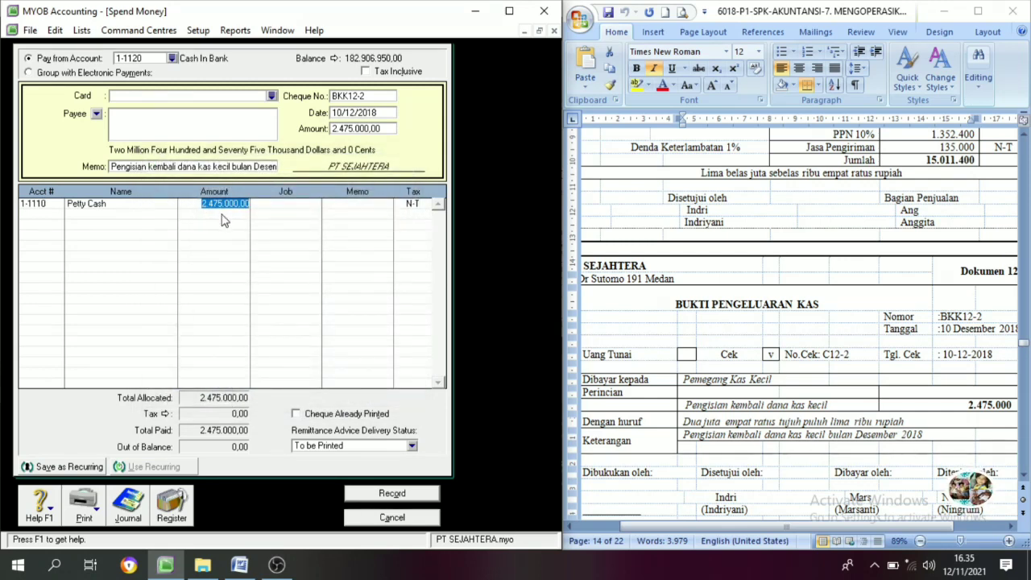
click(224, 222)
click(393, 494)
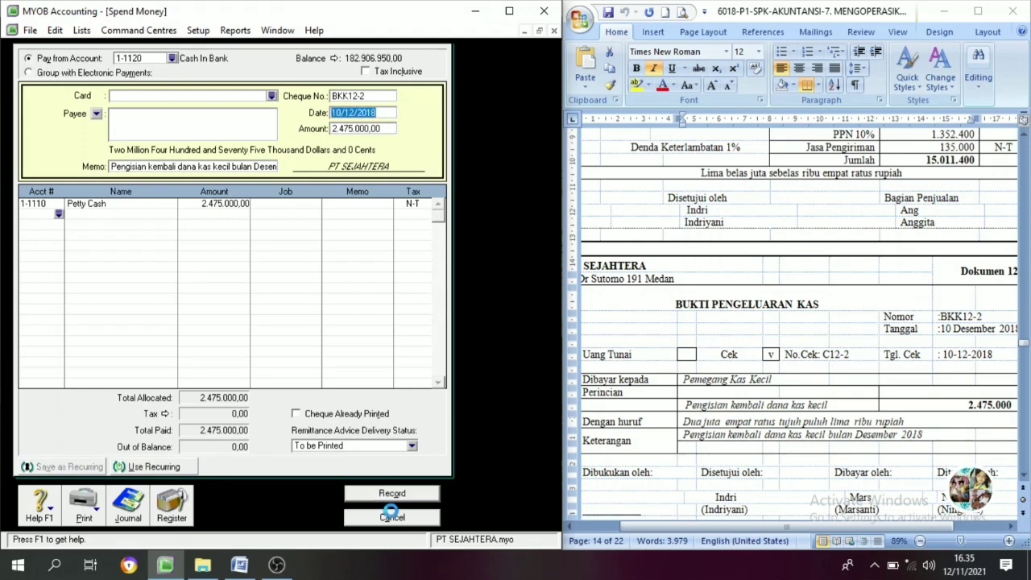
click(395, 518)
- Bring Dokumen 13, the Bukti Penerimaan Kas voucher, into view in Word and open a Receive Money entry for it
scroll(698, 363, down, 1)
scroll(698, 363, down, 6)
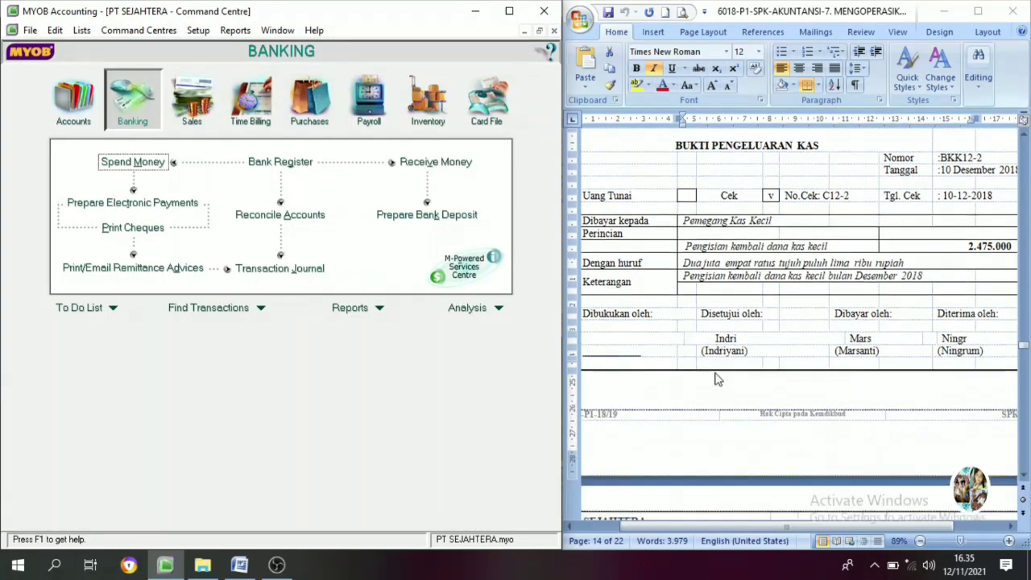
drag(808, 528, 818, 528)
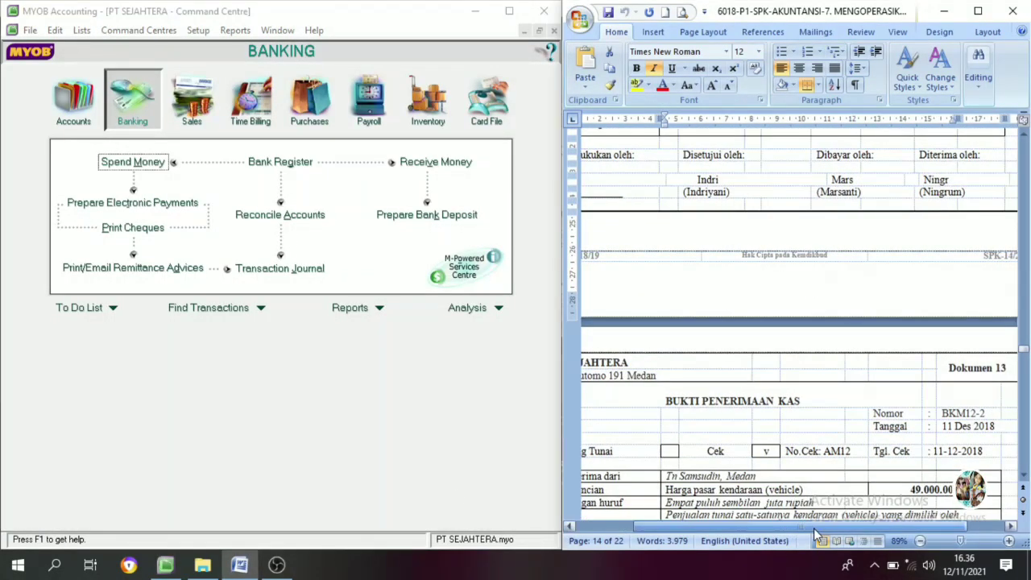
scroll(778, 444, down, 3)
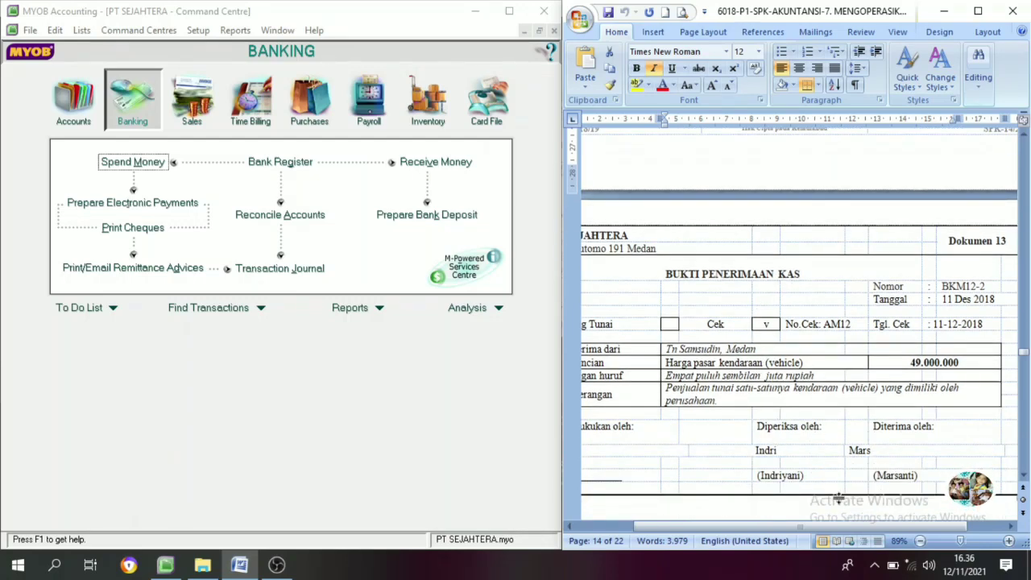
drag(843, 528, 820, 528)
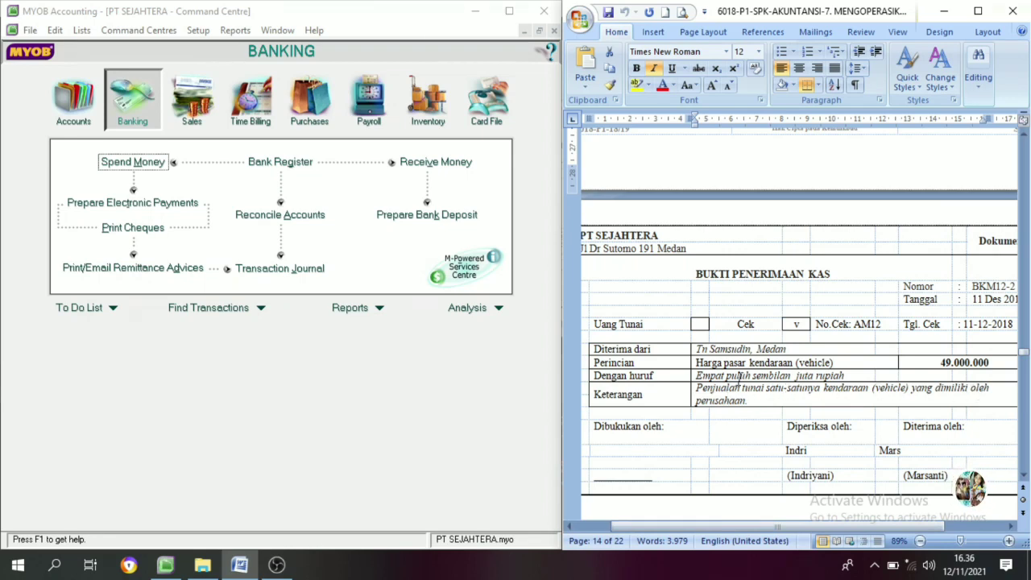
drag(717, 530, 731, 527)
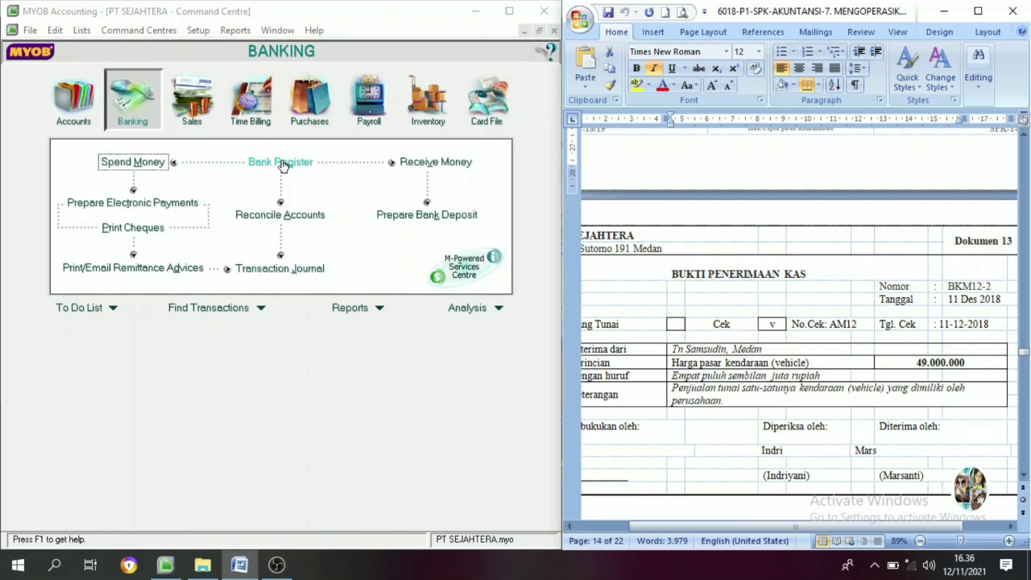
click(129, 110)
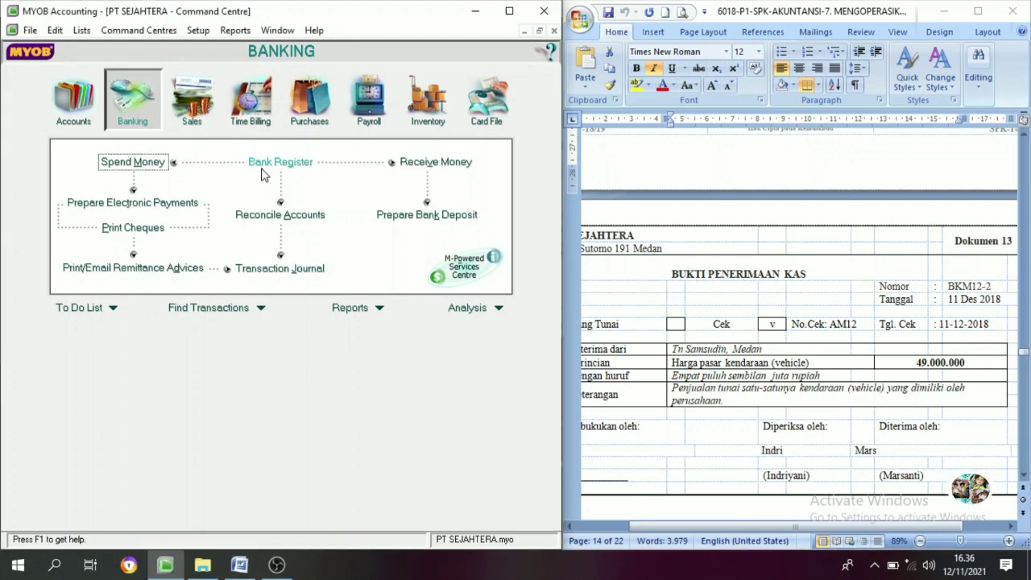
click(418, 163)
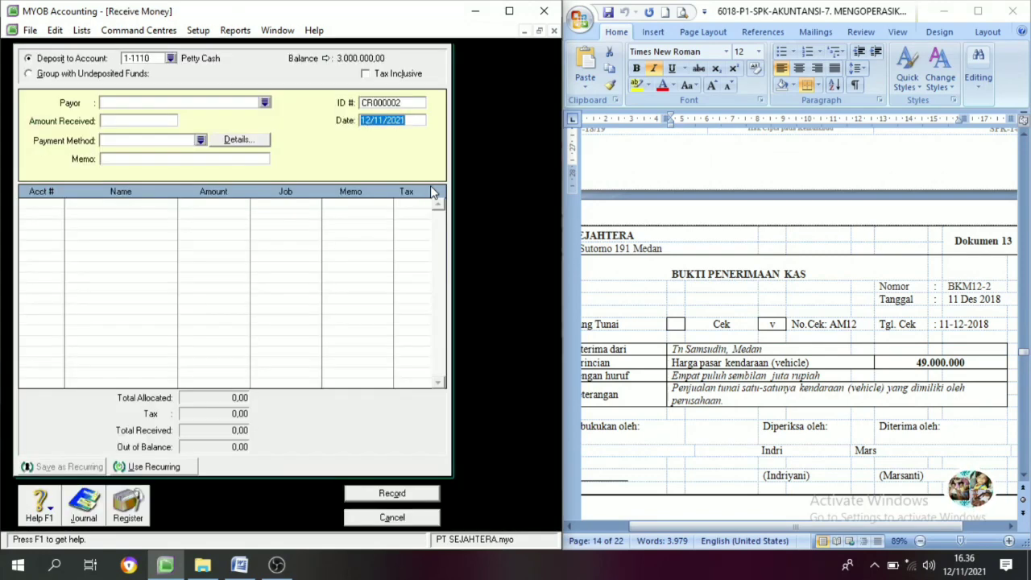
- Set the receipt's deposit account to 1-1120 Cash In Bank
click(171, 59)
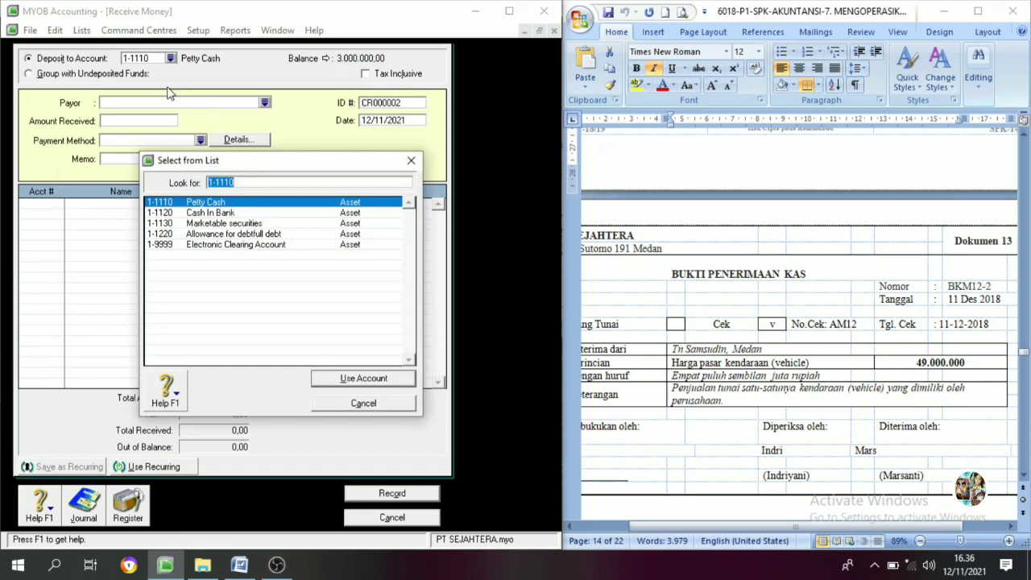
click(198, 213)
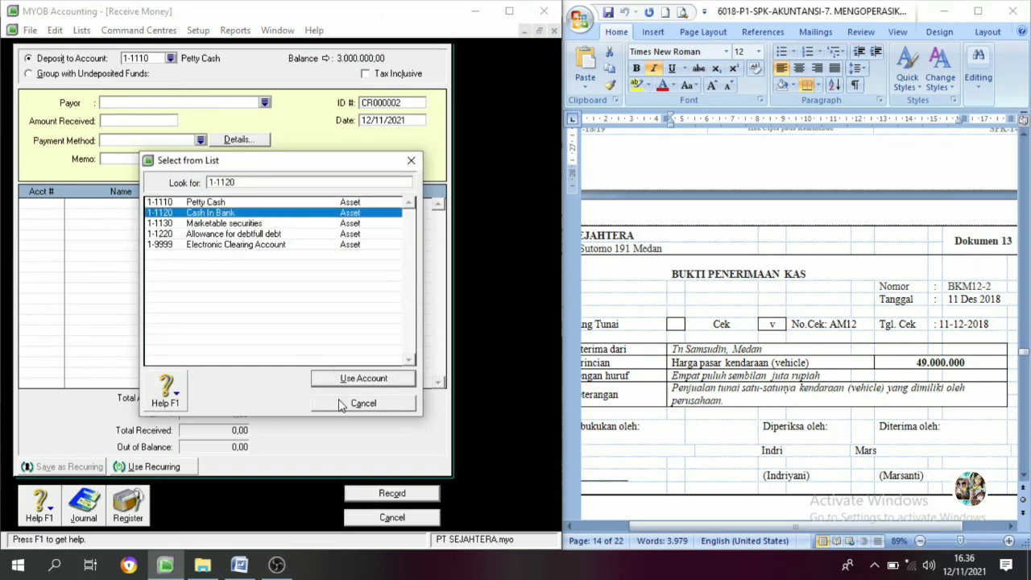
click(341, 378)
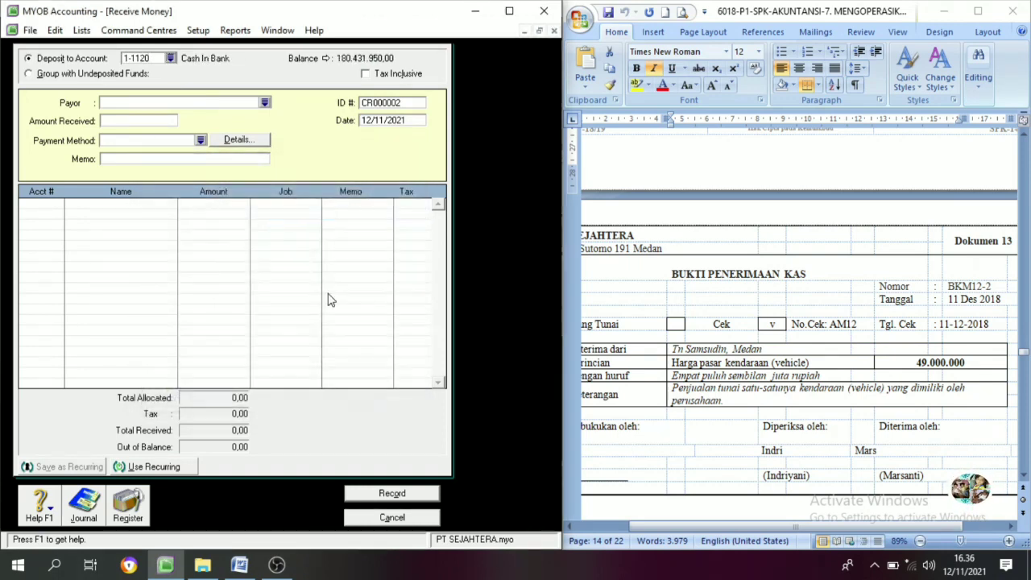
- Copy the voucher number BKM12-2 from Dokumen 13 in Word into the receipt's ID number in MYOB
click(412, 109)
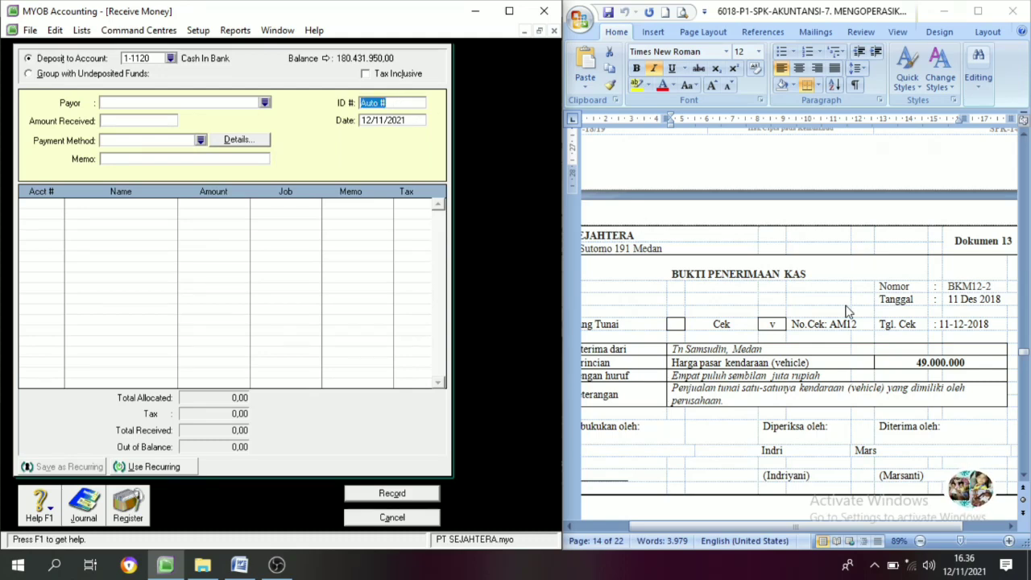
click(962, 296)
drag(992, 289, 947, 286)
key(ctrl+c)
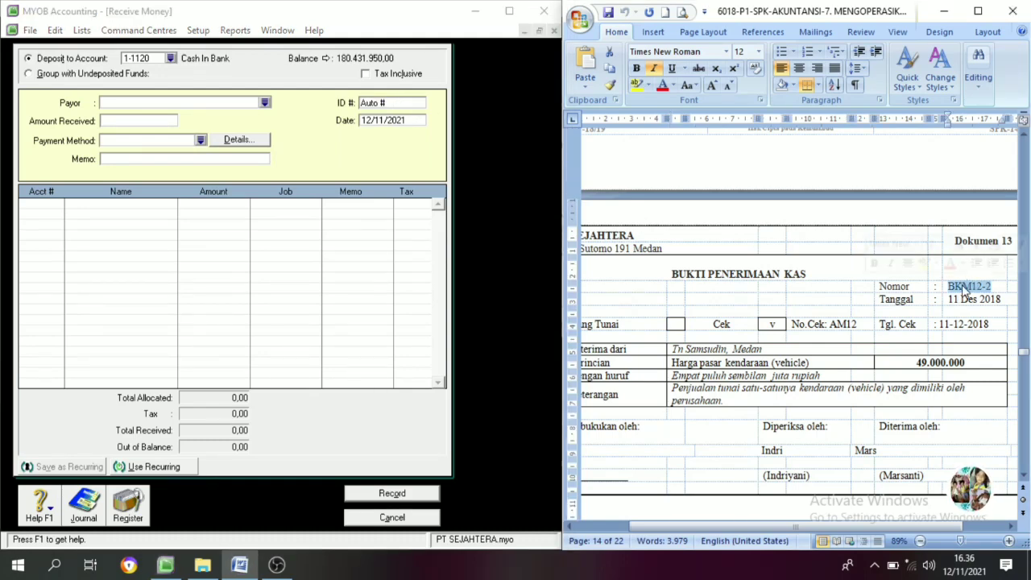
click(392, 102)
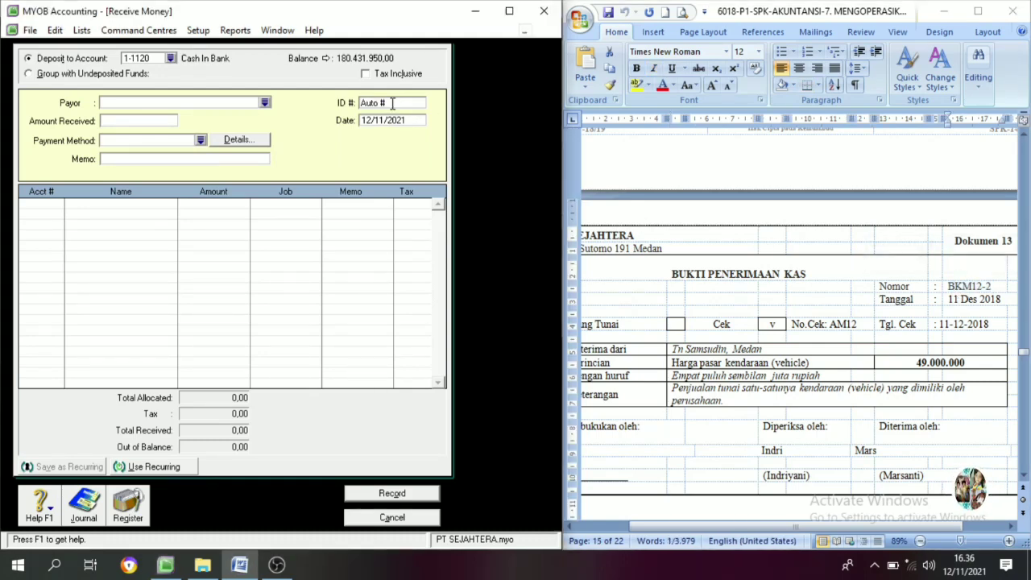
key(ctrl+v)
- Set the receipt's date to 11/12/2018
click(366, 120)
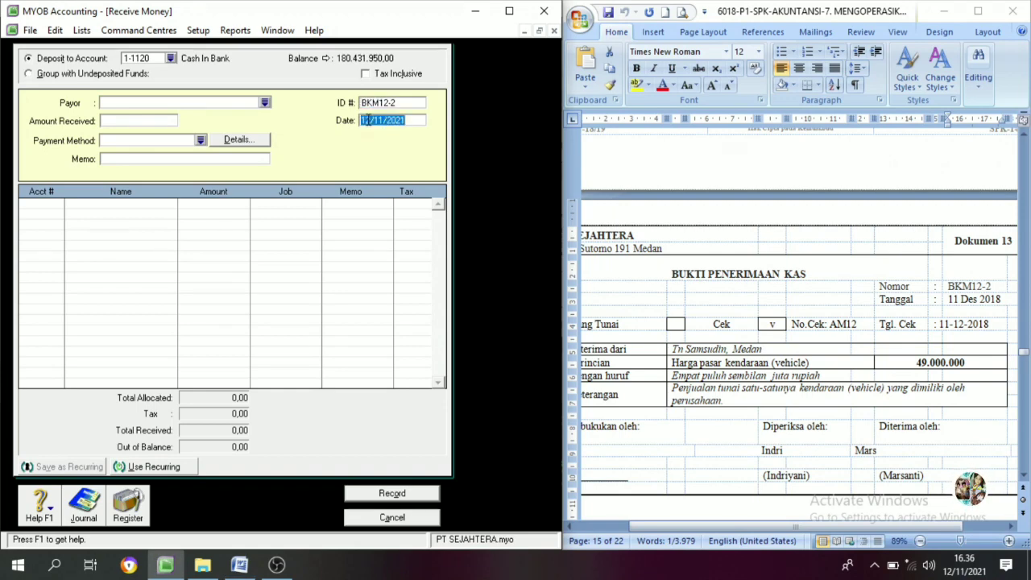
click(403, 119)
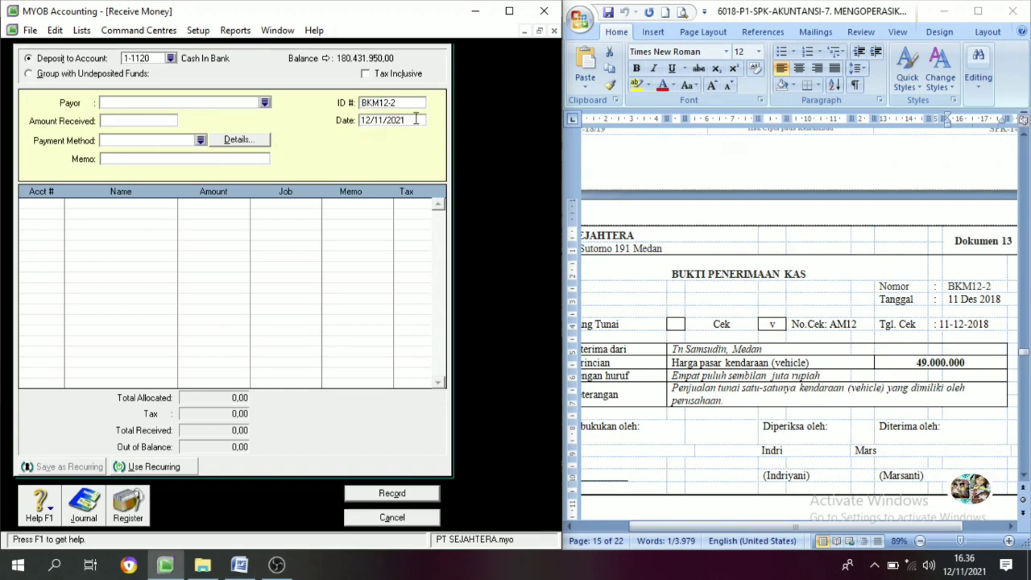
key(BackSpace)
text(1)
key(Right)
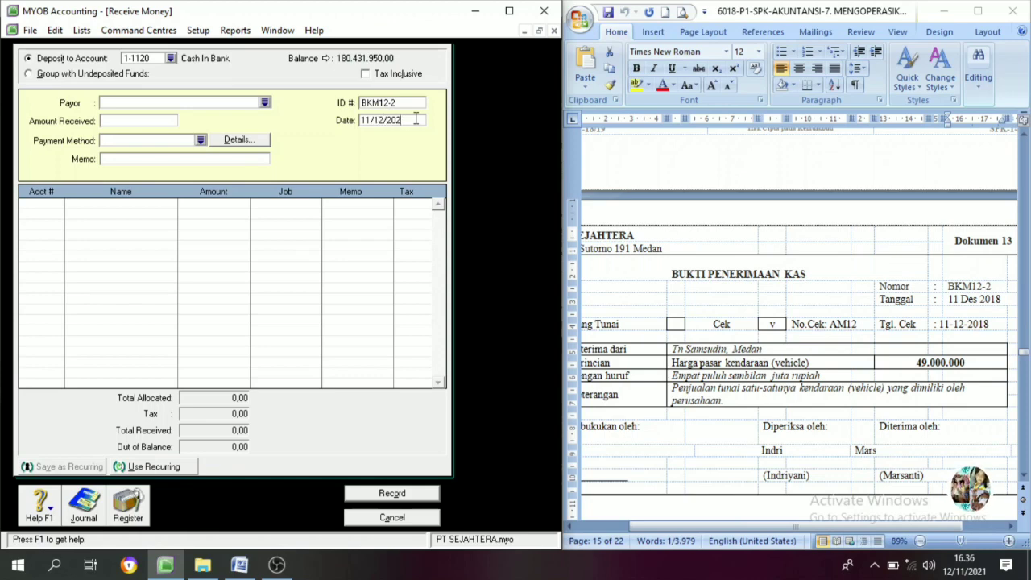
- Choose the Penjualan Tunai customer card as payor and stay in Receive Money rather than opening Receive Payments
click(116, 103)
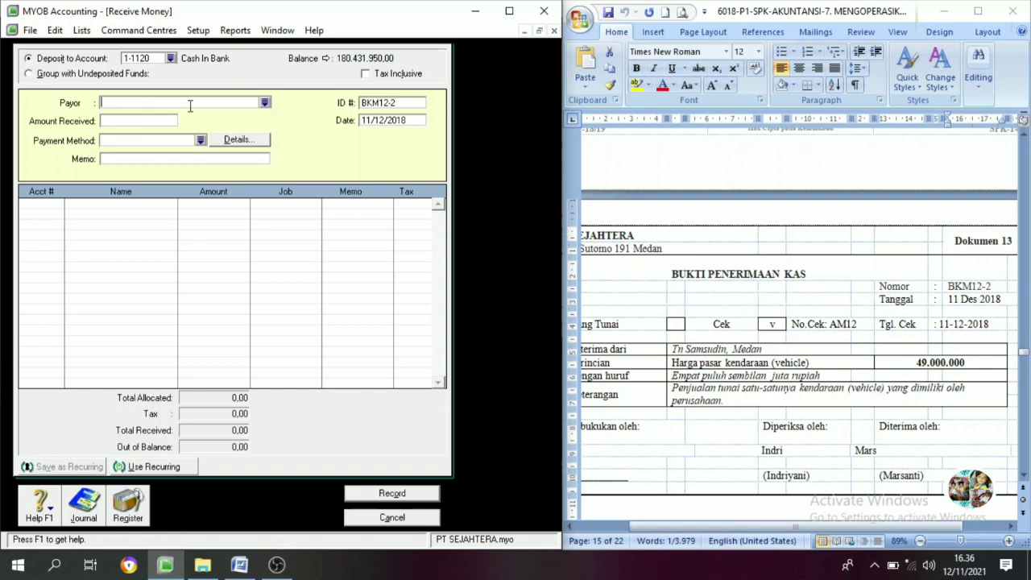
click(265, 104)
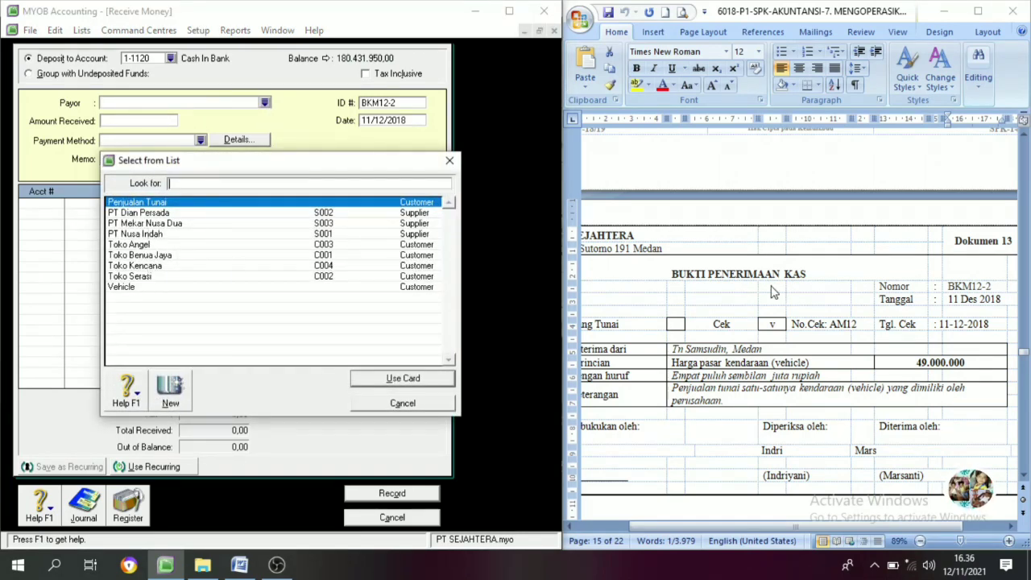
click(146, 223)
click(145, 203)
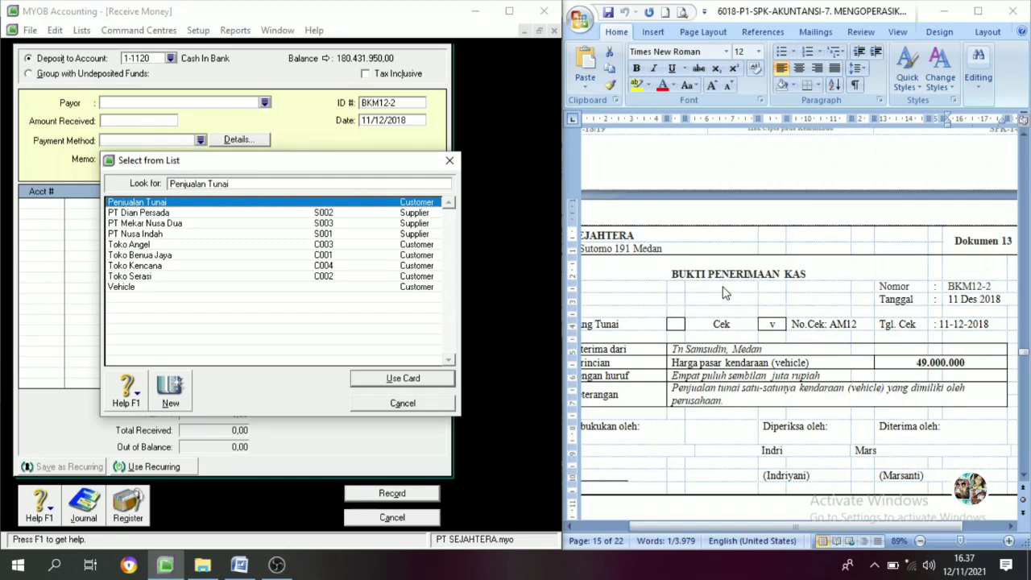
click(403, 378)
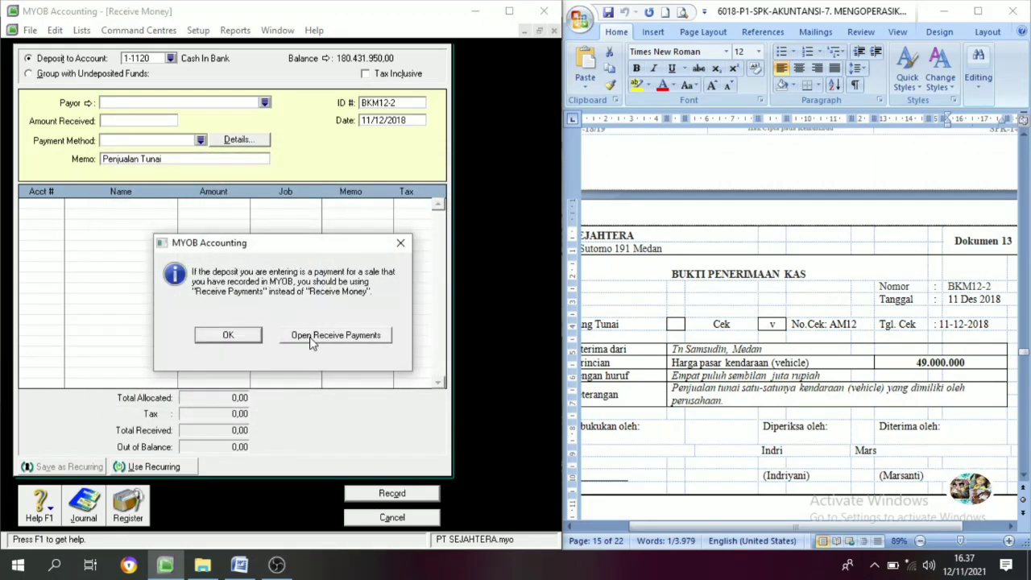
click(230, 336)
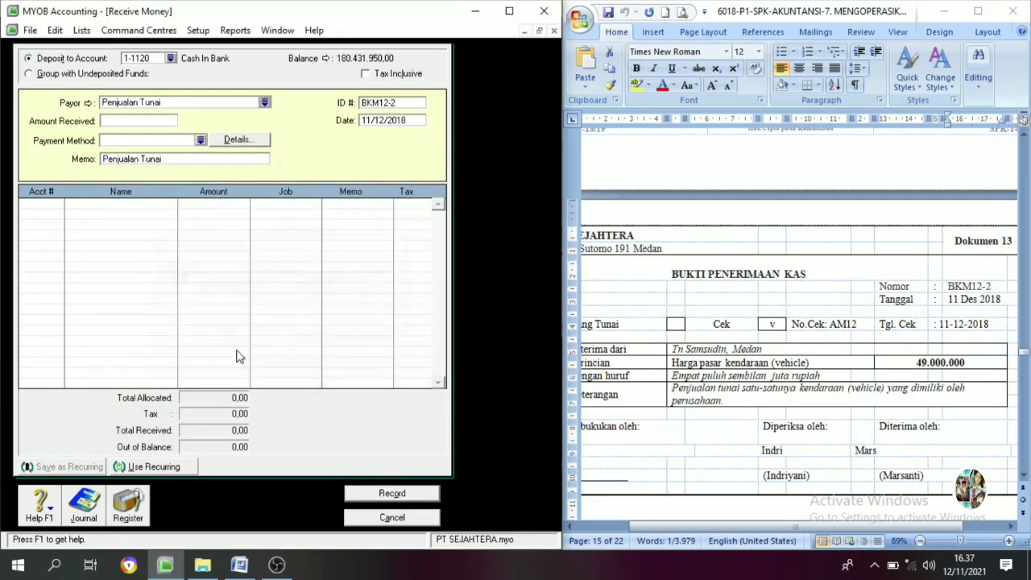
- Enter 49.000.000 as the amount received
click(109, 122)
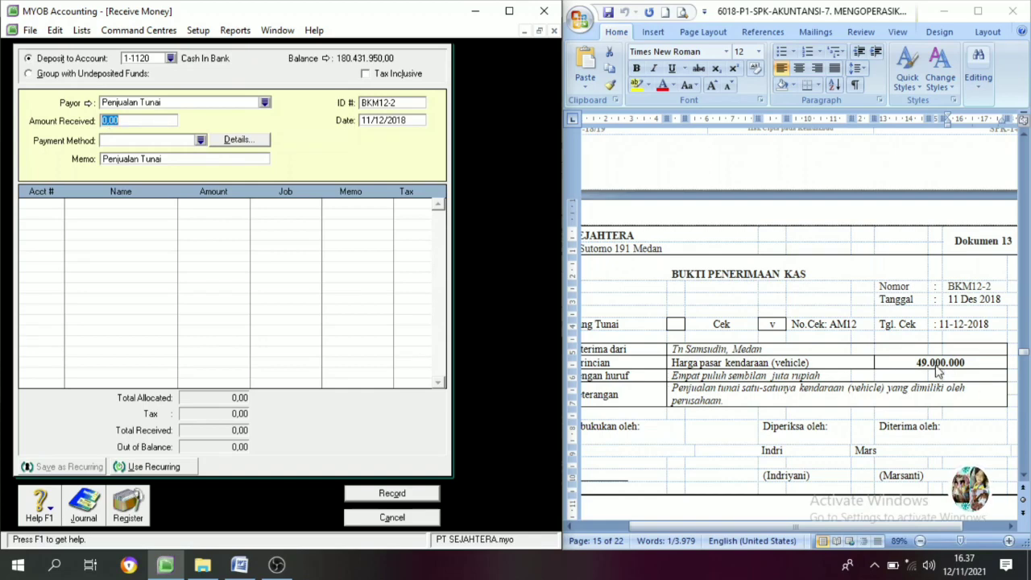
text(49.)
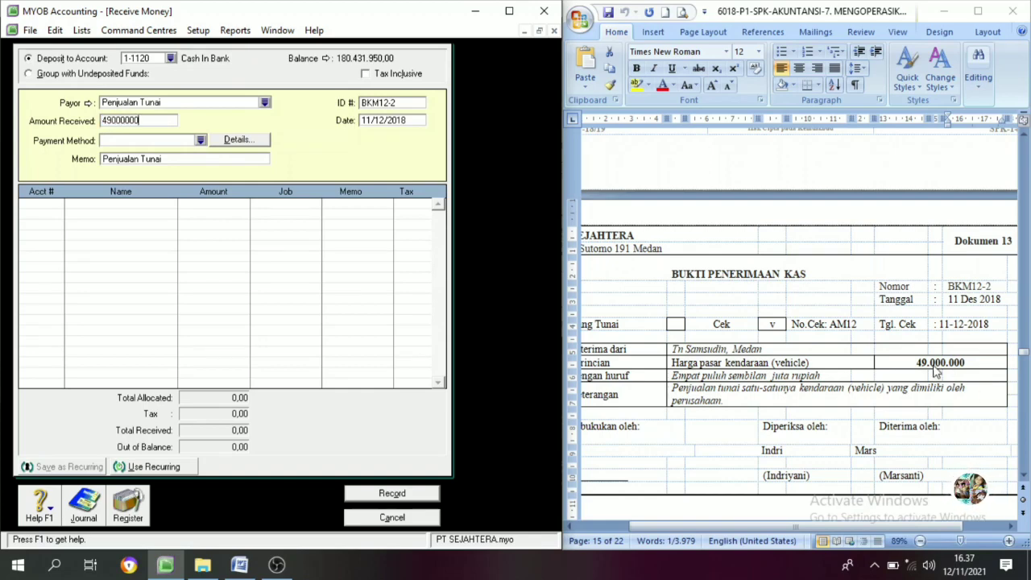
text(000.000)
key(Tab)
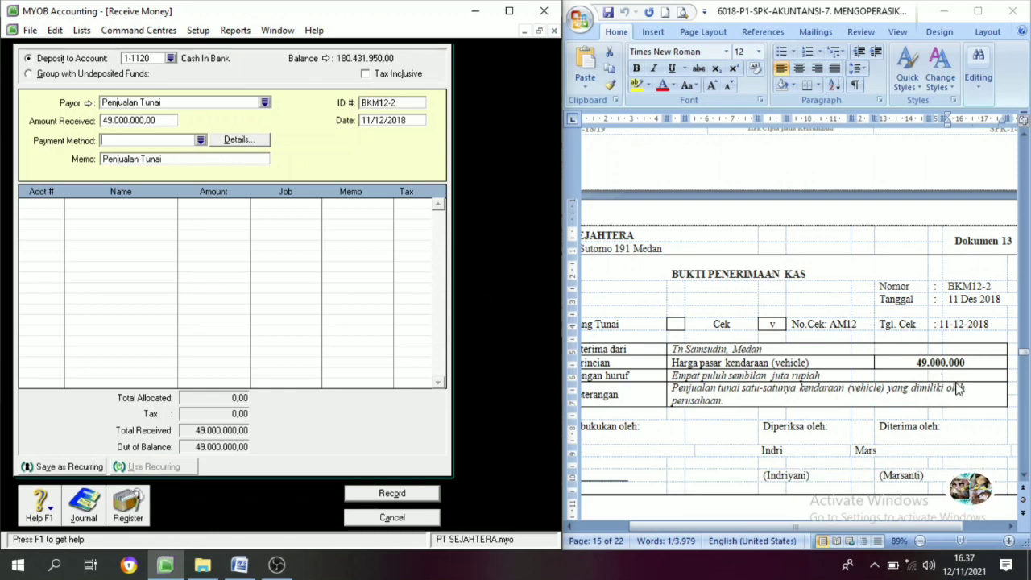
- Find account 13301 Vehicles in the Word document's trial balance and make its 96.000.000 amount bold
scroll(875, 383, down, 2)
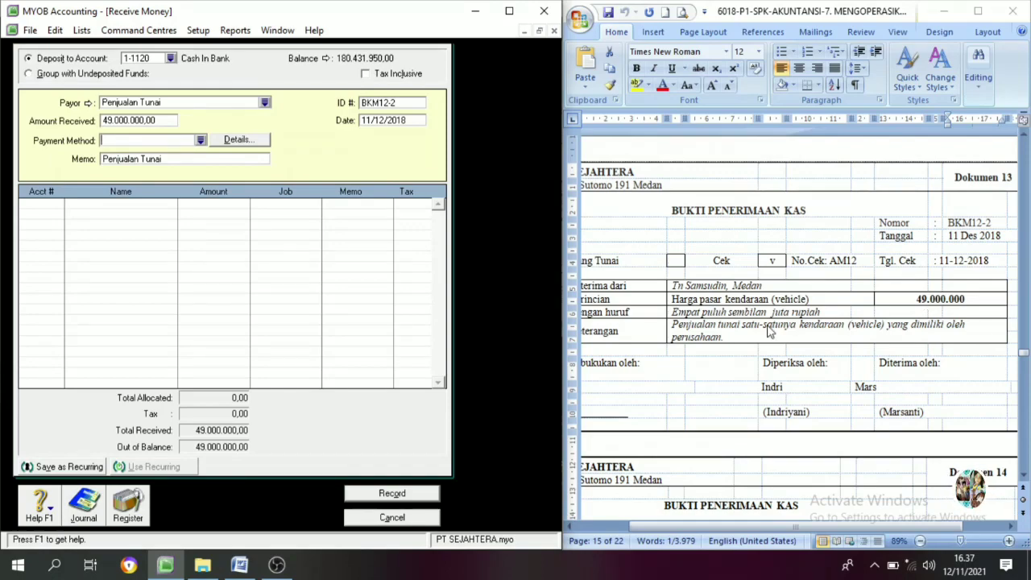
scroll(898, 310, up, 15)
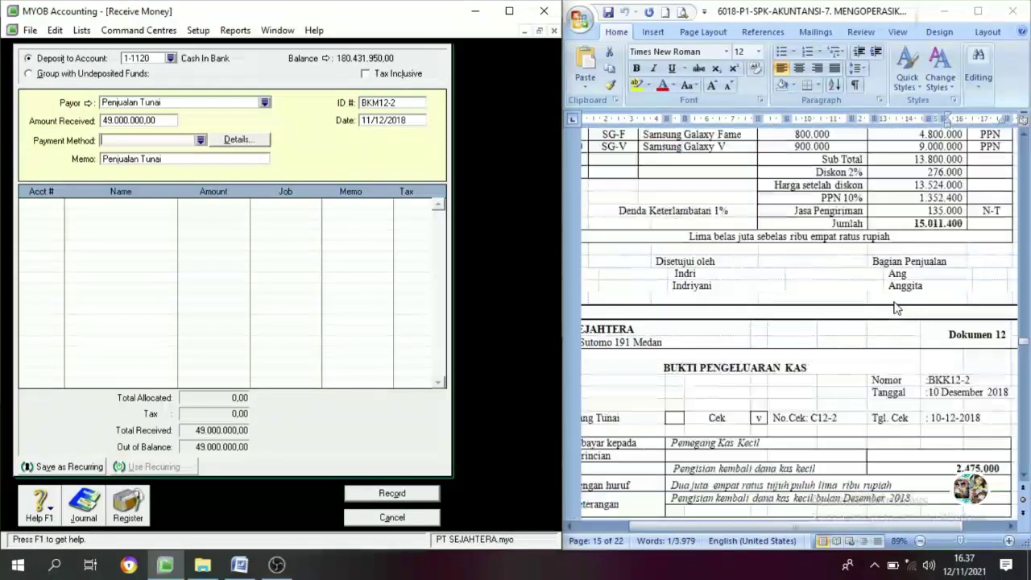
scroll(951, 278, up, 20)
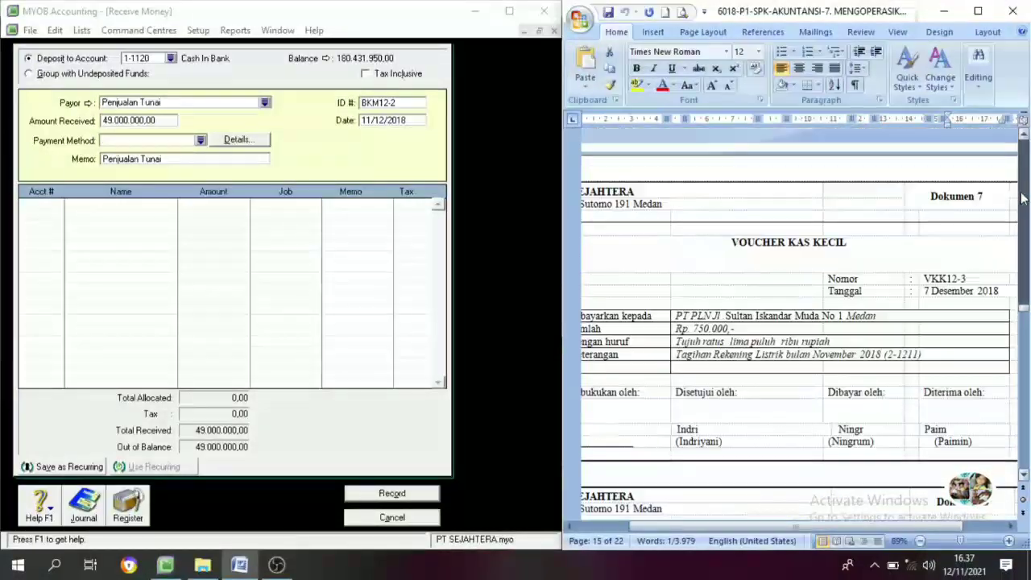
scroll(1022, 198, up, 20)
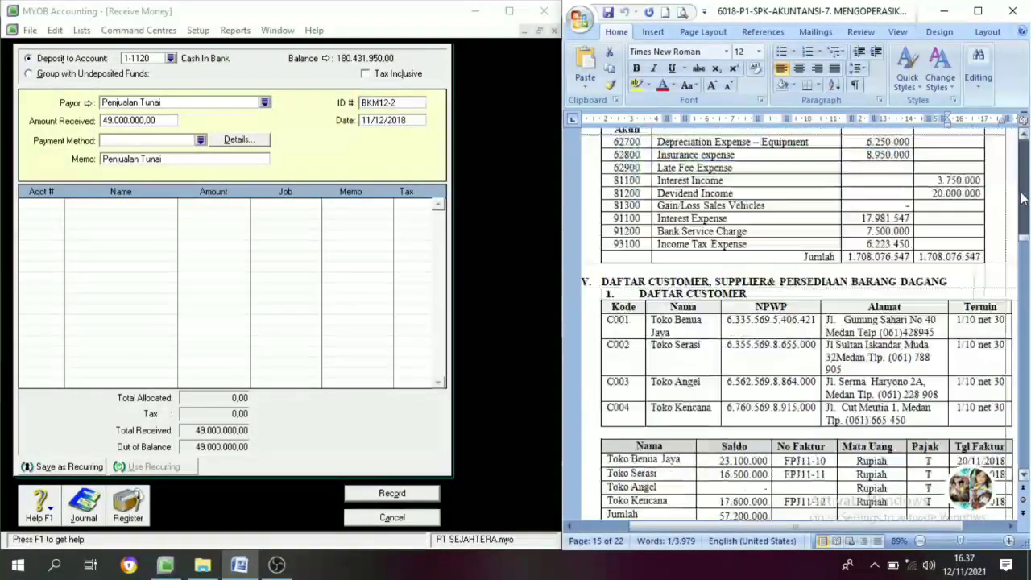
scroll(1022, 198, up, 15)
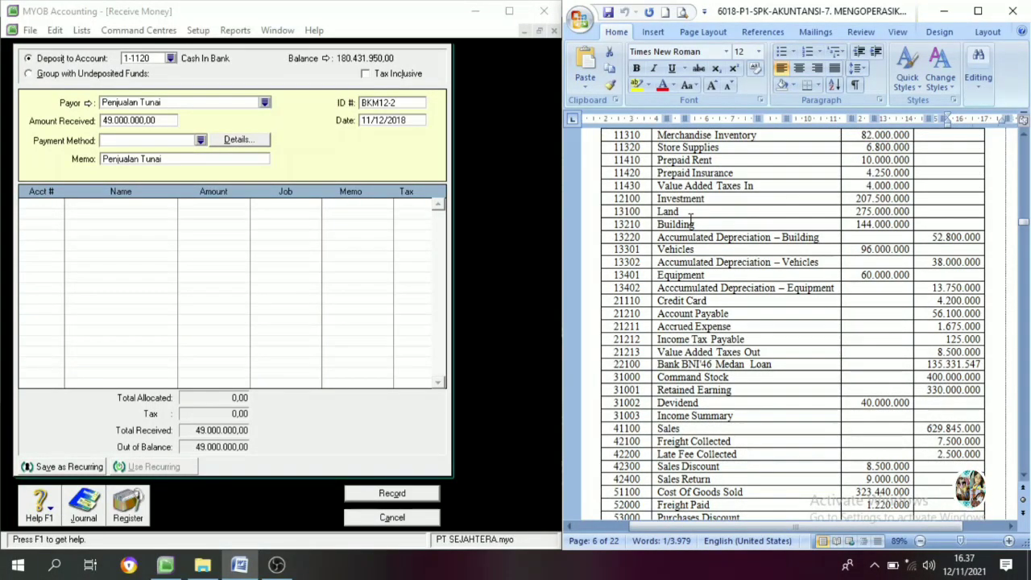
scroll(679, 275, up, 1)
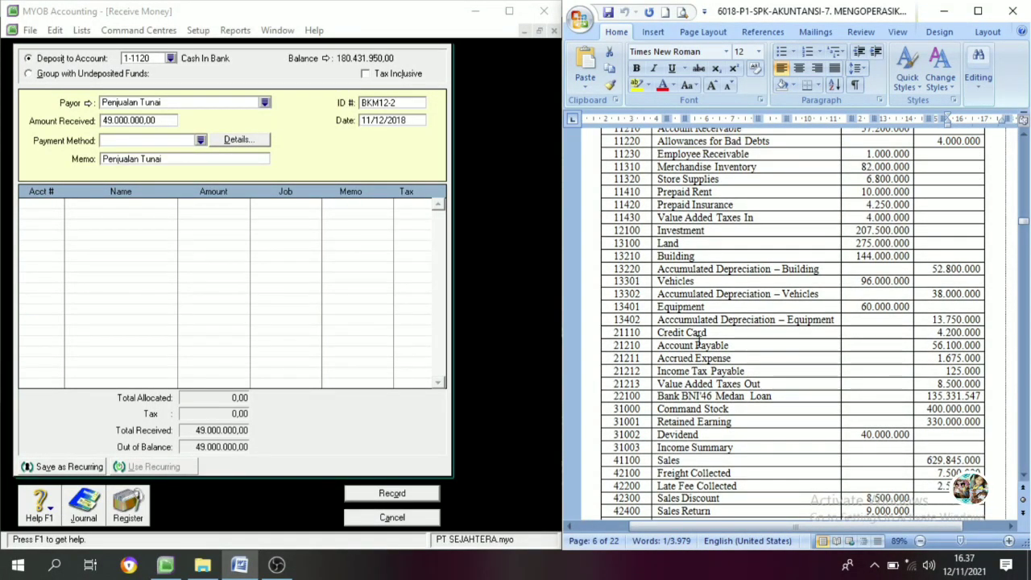
click(674, 282)
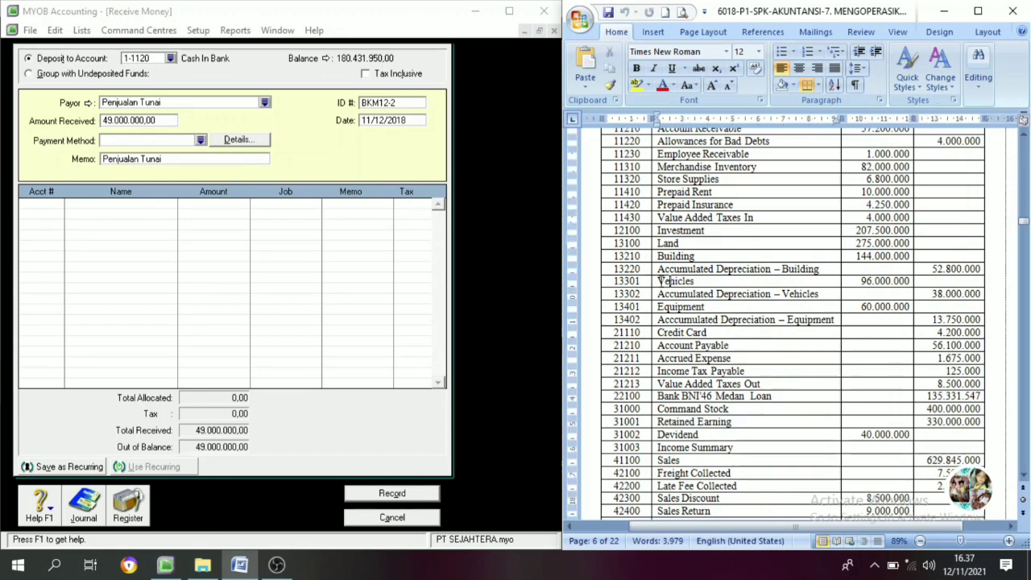
drag(659, 281, 693, 282)
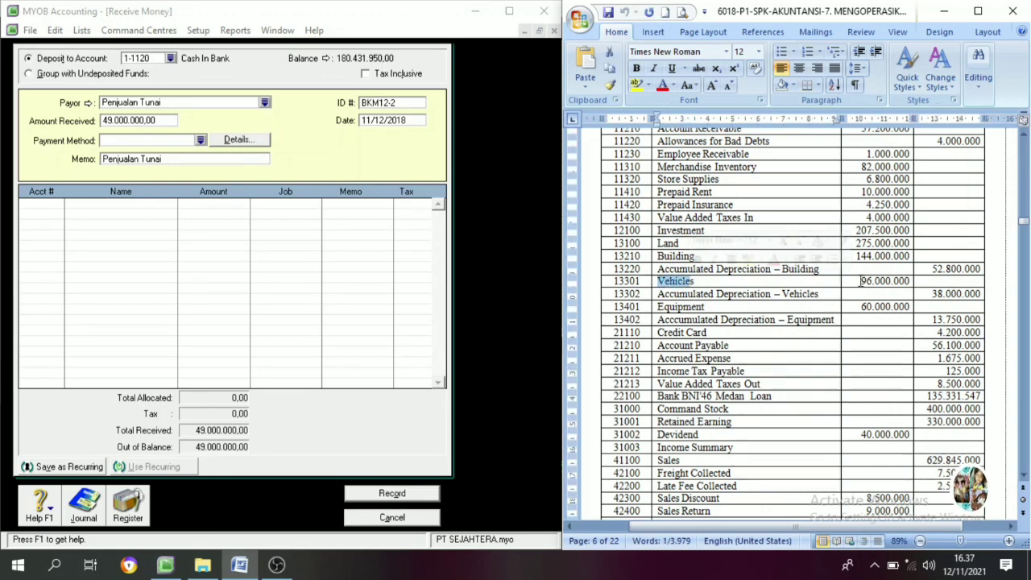
drag(861, 280, 904, 280)
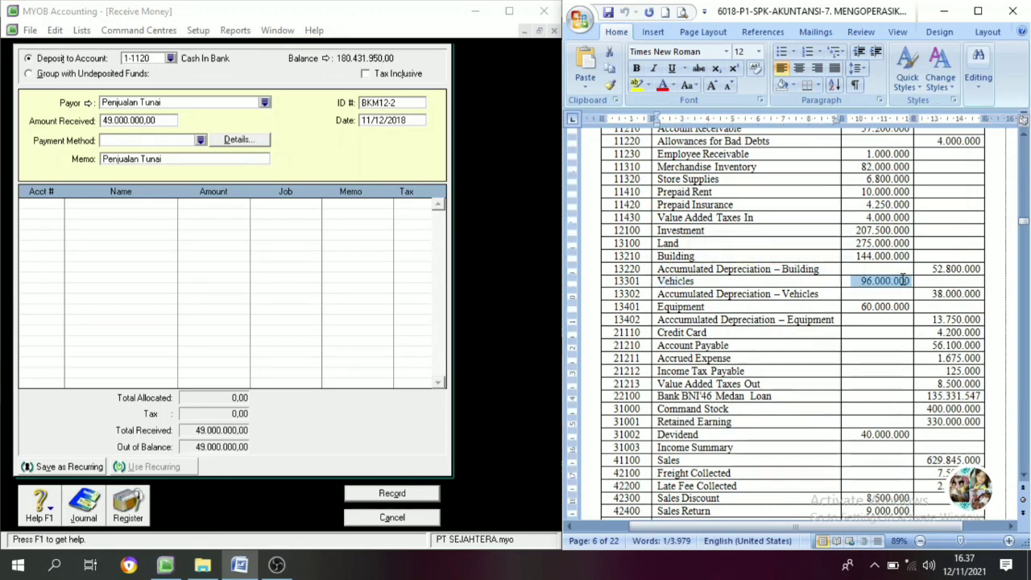
click(637, 67)
- Add an allocation line in MYOB for account 1-3301 Vehicle at cost with an amount of 96.000.000
click(100, 229)
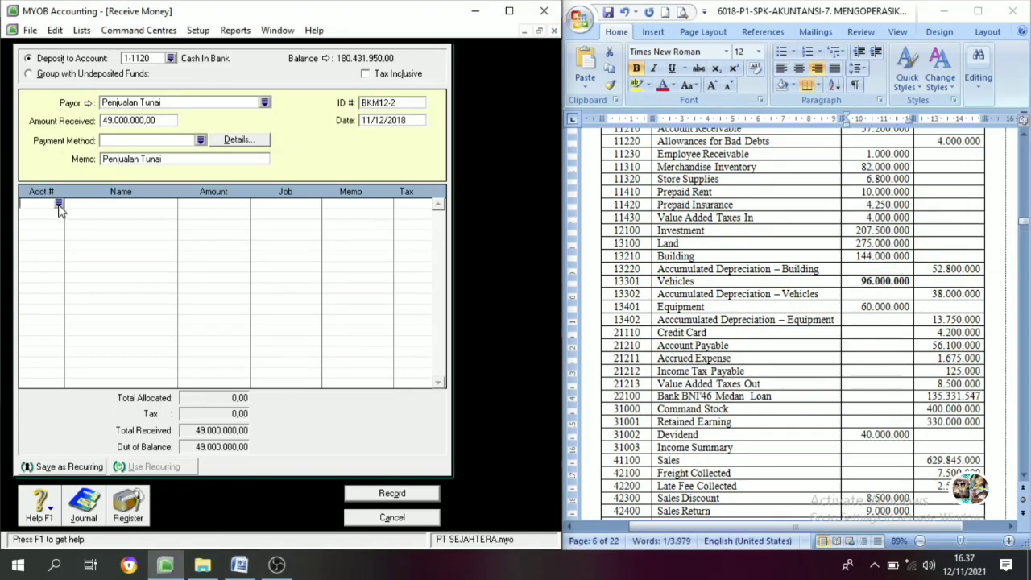
click(60, 208)
scroll(208, 269, up, 10)
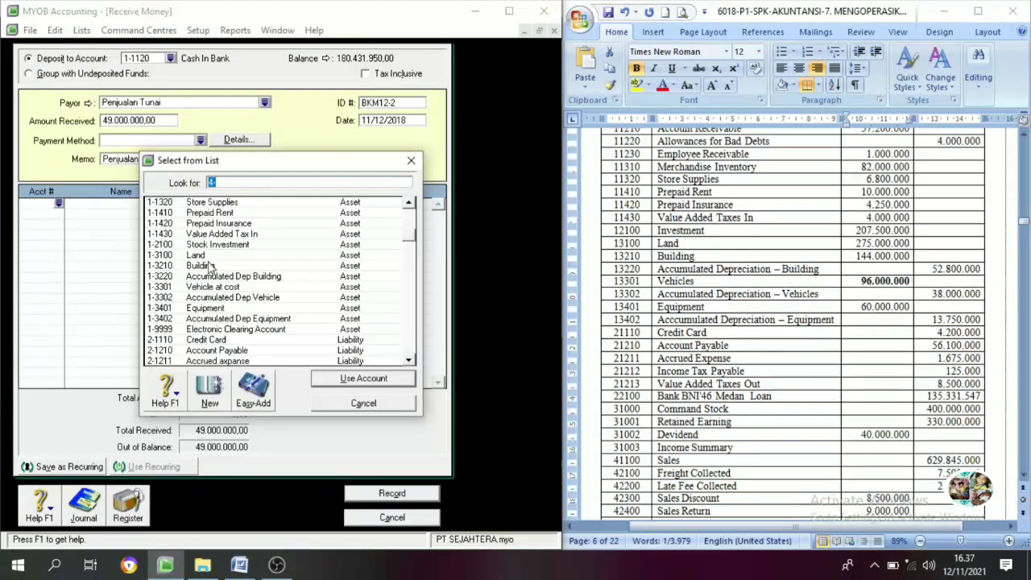
scroll(208, 270, up, 3)
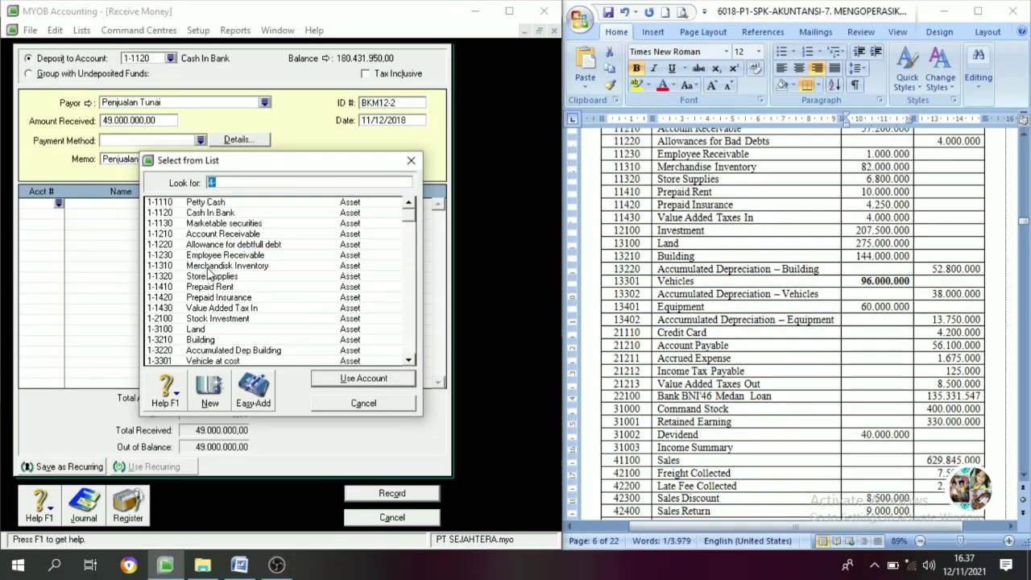
scroll(208, 274, down, 1)
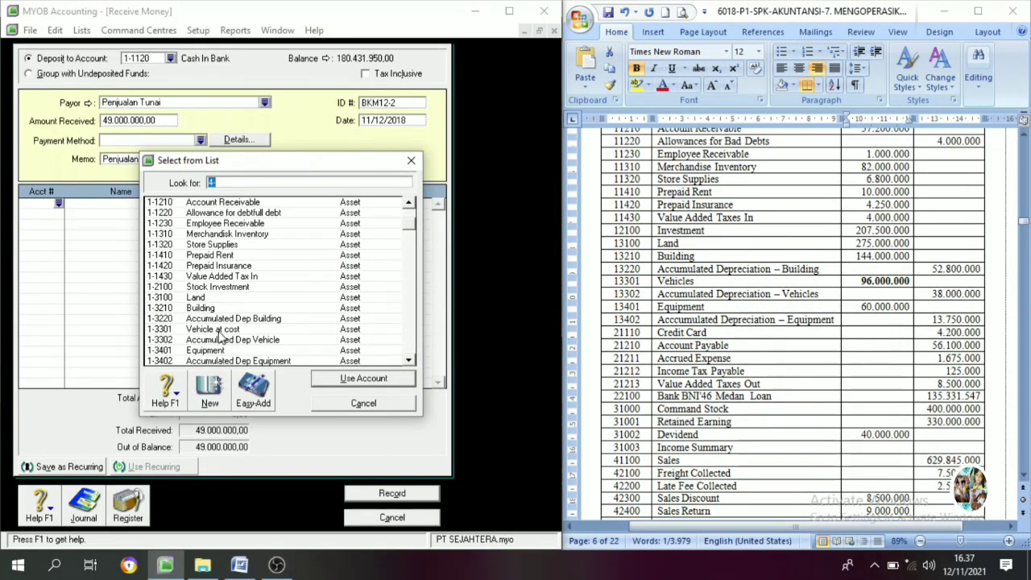
click(219, 330)
click(335, 379)
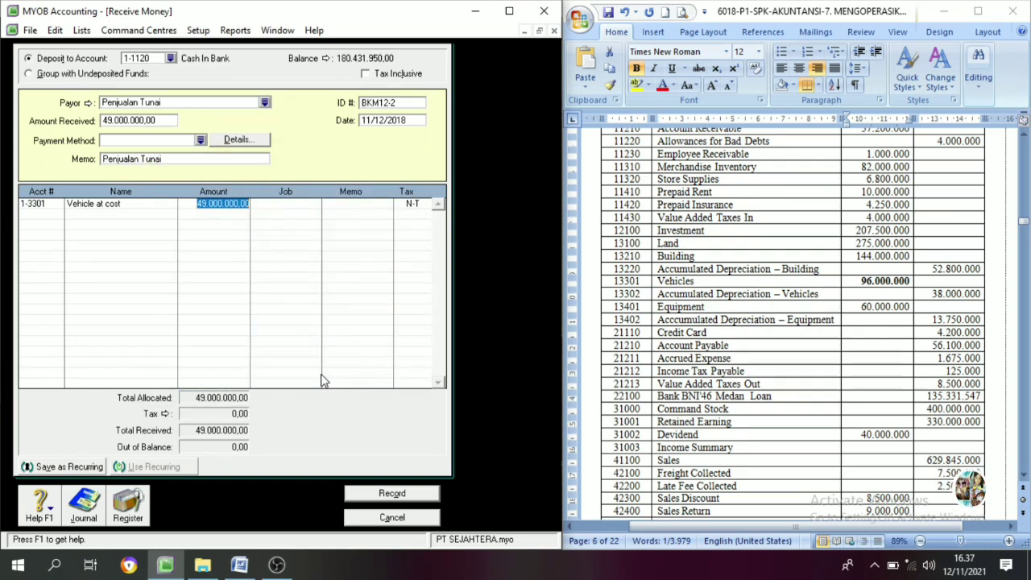
text(96.)
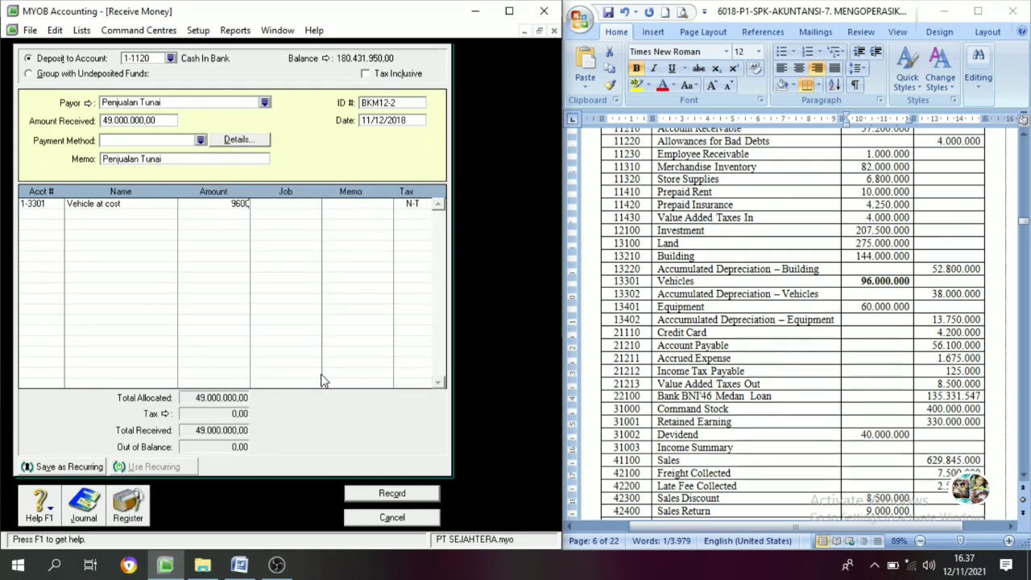
text(000.000)
key(Tab)
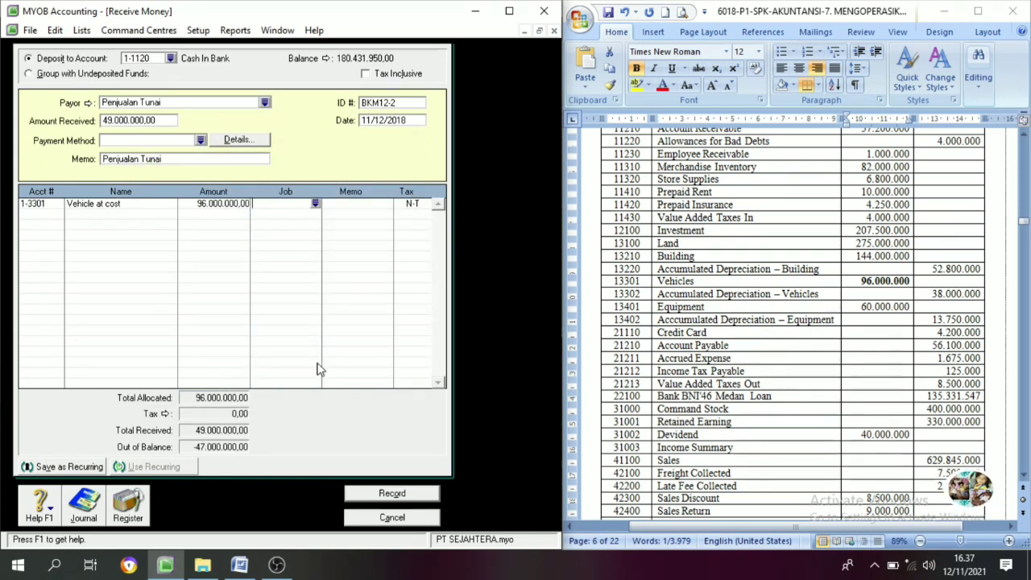
- Make the 38.000.000 amount of account 13302 Accumulated Depreciation – Vehicles bold in the Word trial balance
click(680, 282)
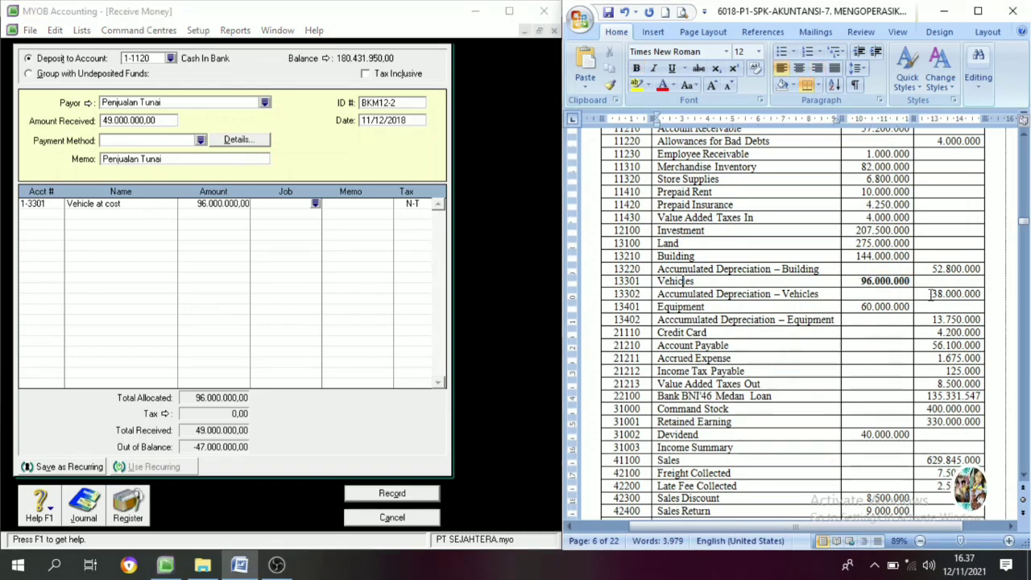
drag(931, 295, 981, 295)
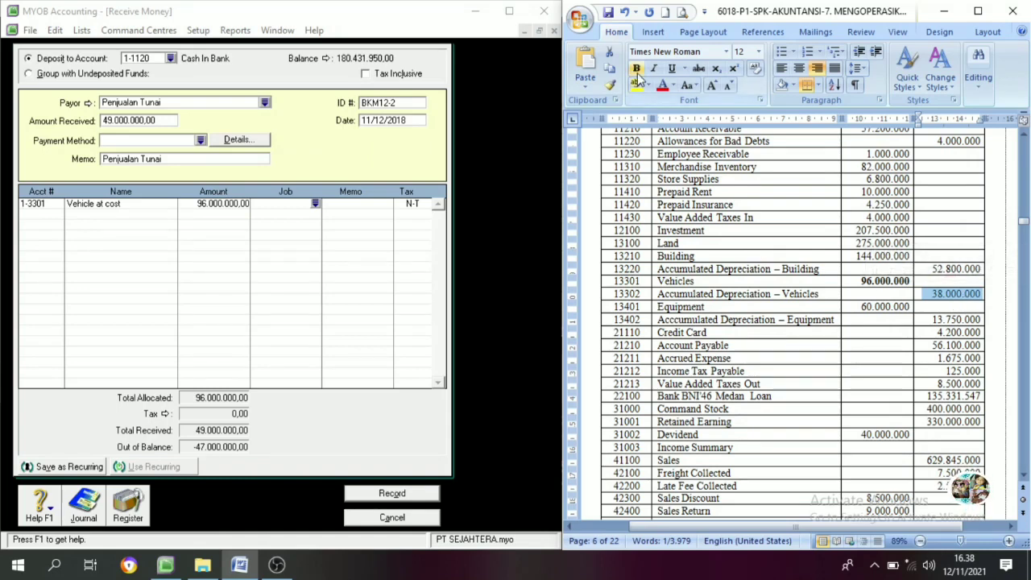
key(ctrl+b)
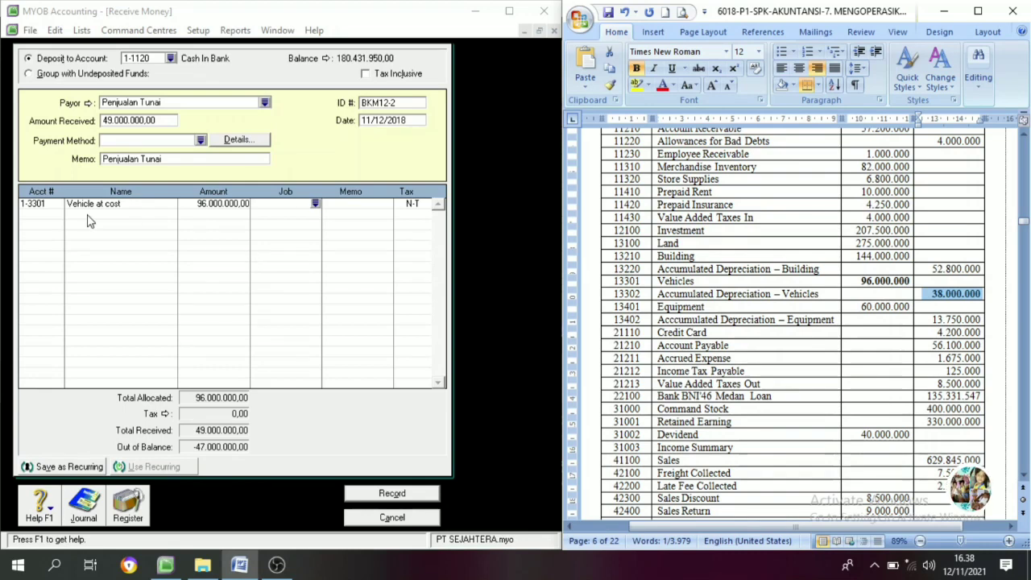
- Add an allocation line in MYOB for account 1-3302 Accumulated Dep Vehicle with an amount of -38.000.000
click(57, 218)
text(4)
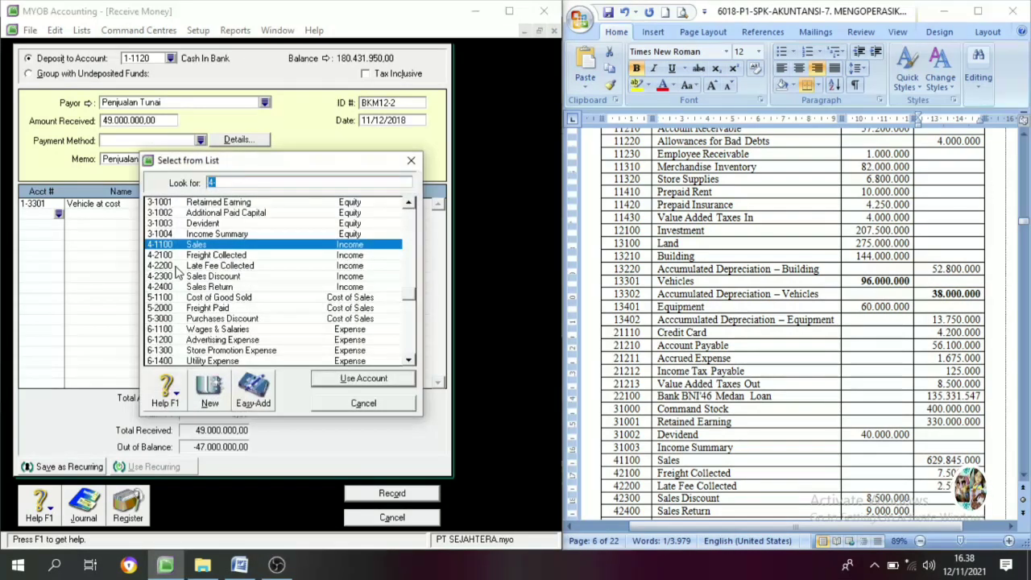
scroll(182, 265, up, 4)
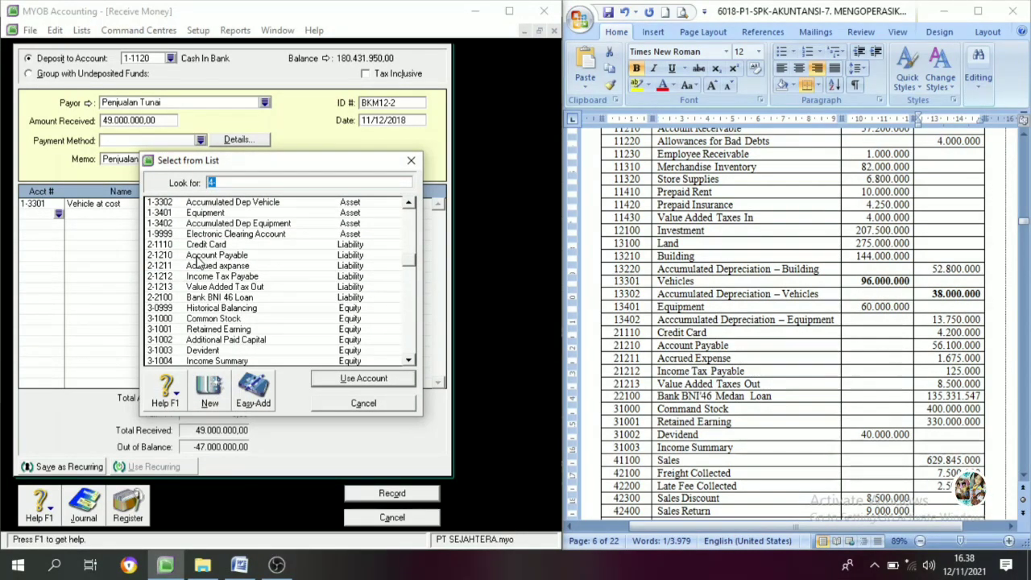
scroll(198, 262, up, 3)
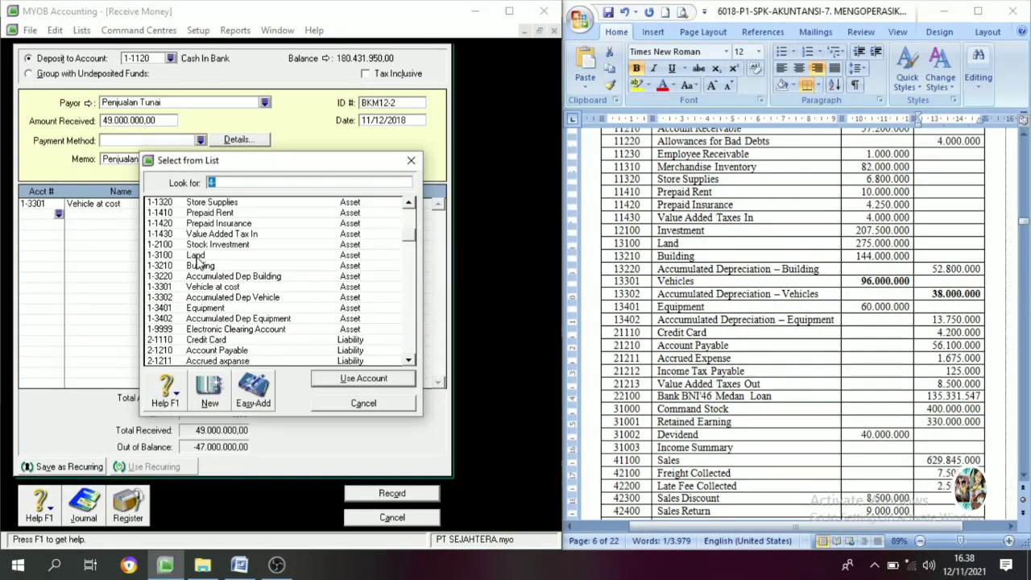
click(229, 298)
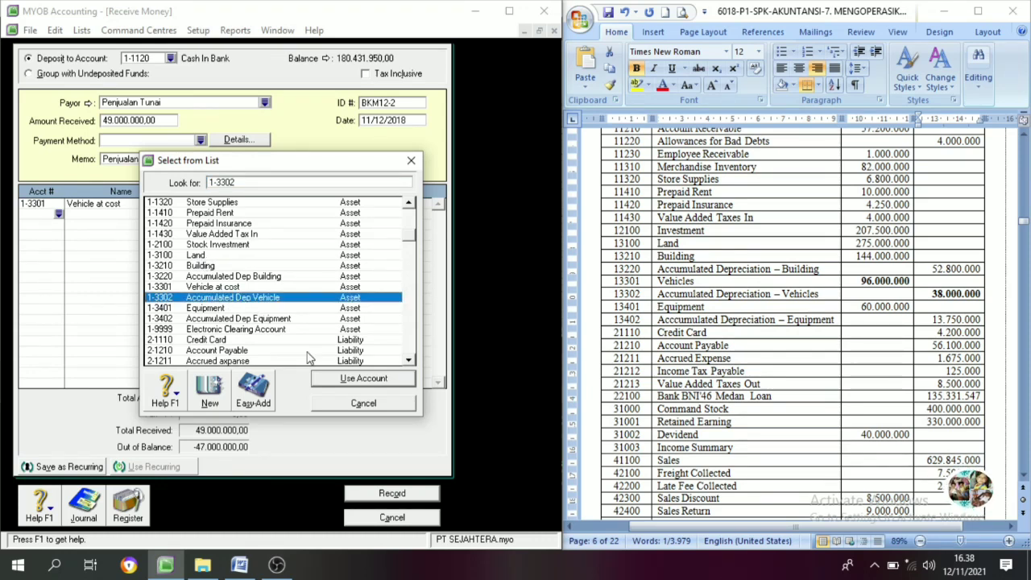
click(355, 378)
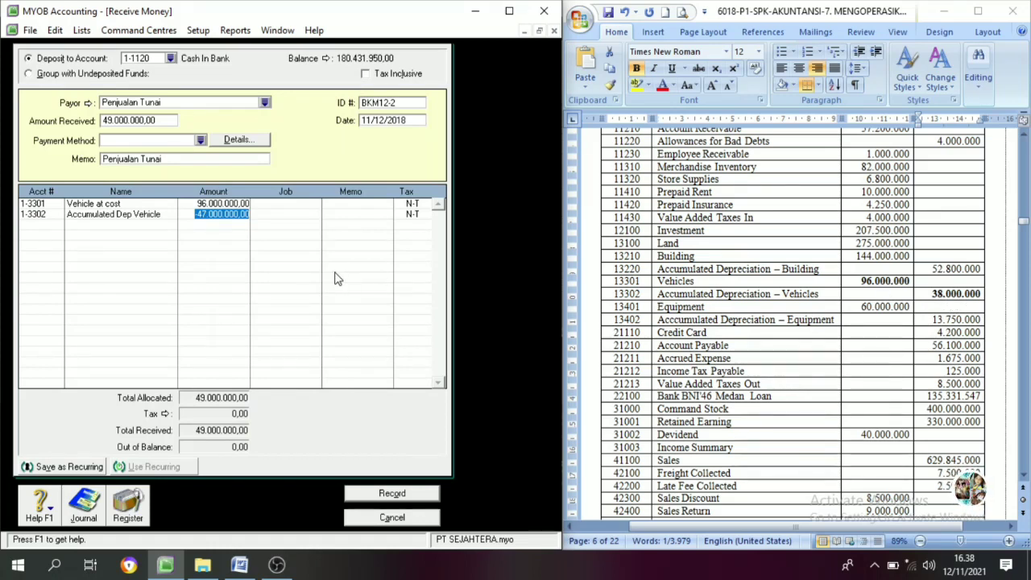
key(BackSpace)
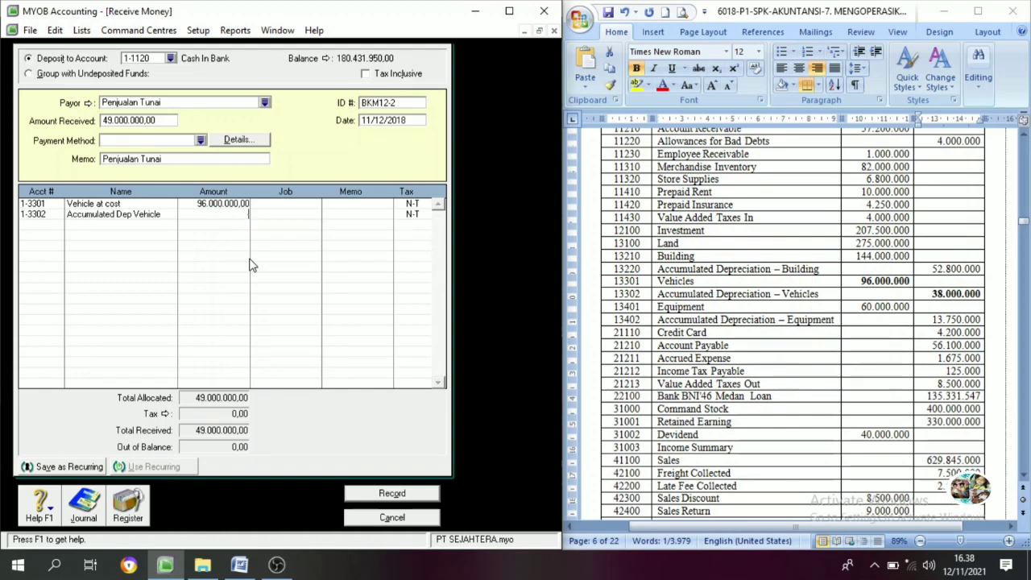
text(-3800)
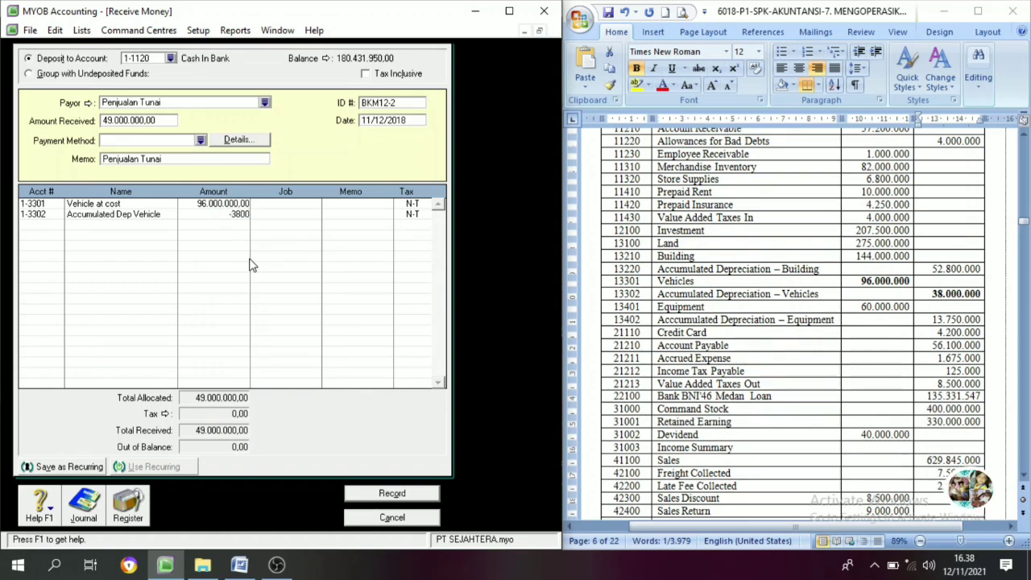
text(0000)
key(Tab)
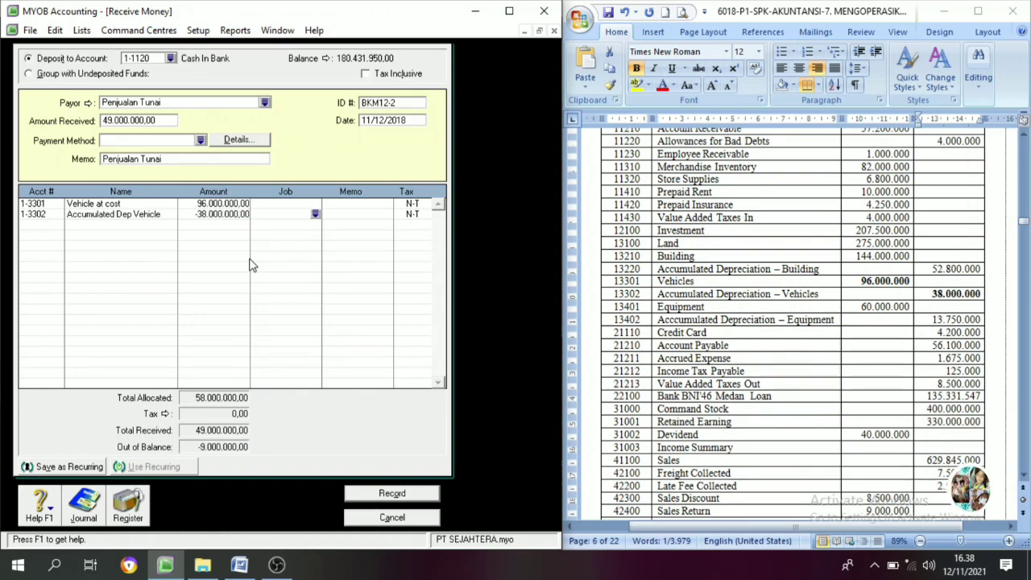
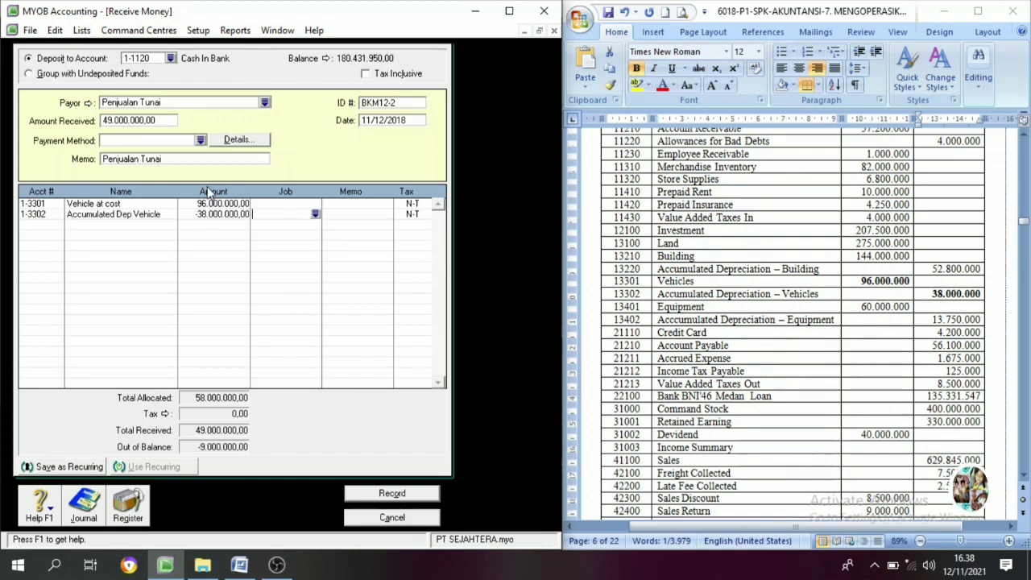
- Add a third allocation line for account 8-1300 Gain/Loss on Sales Plant, keeping the proposed amount of -9.000.000
click(57, 228)
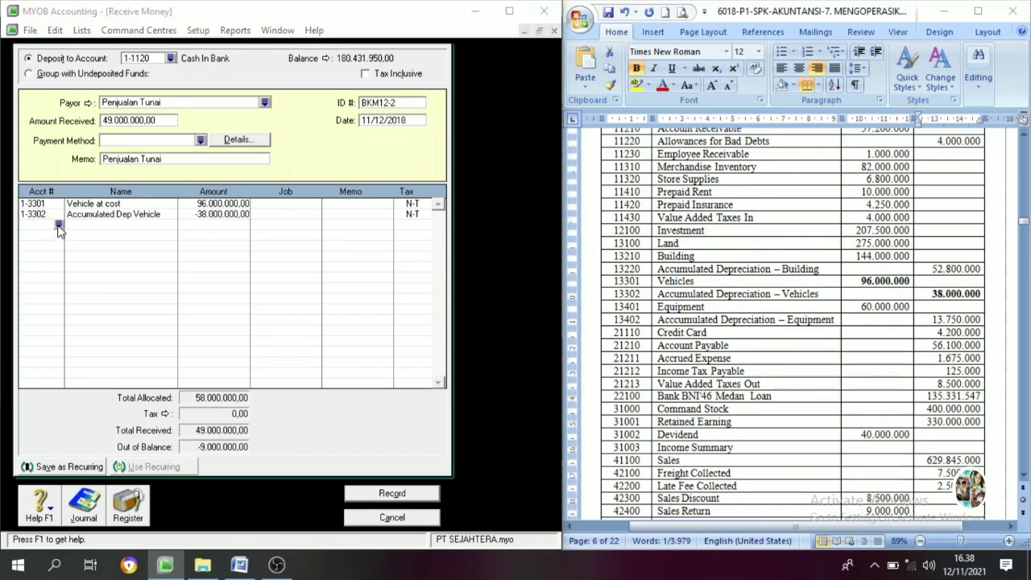
click(58, 226)
scroll(234, 315, down, 6)
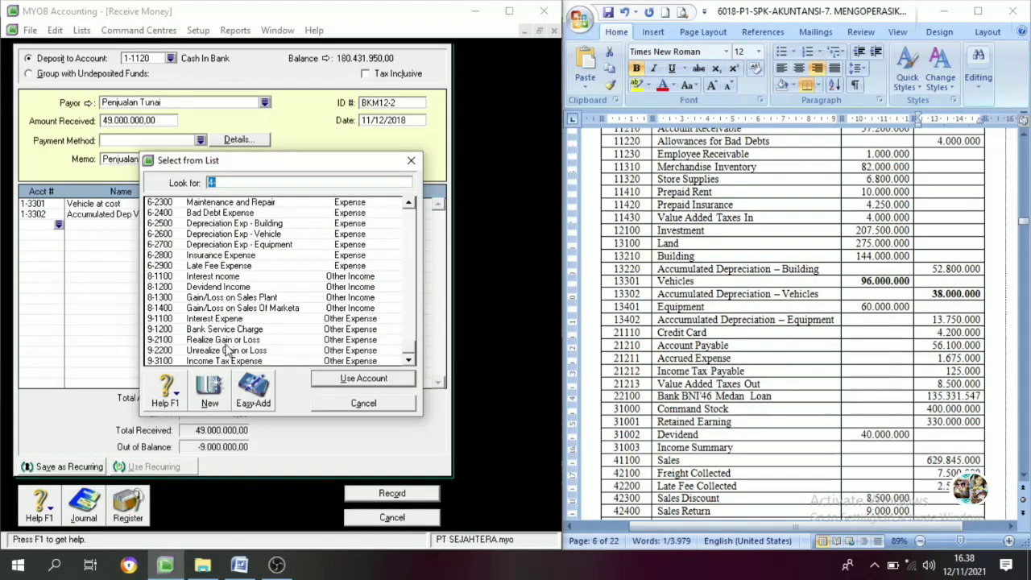
click(213, 313)
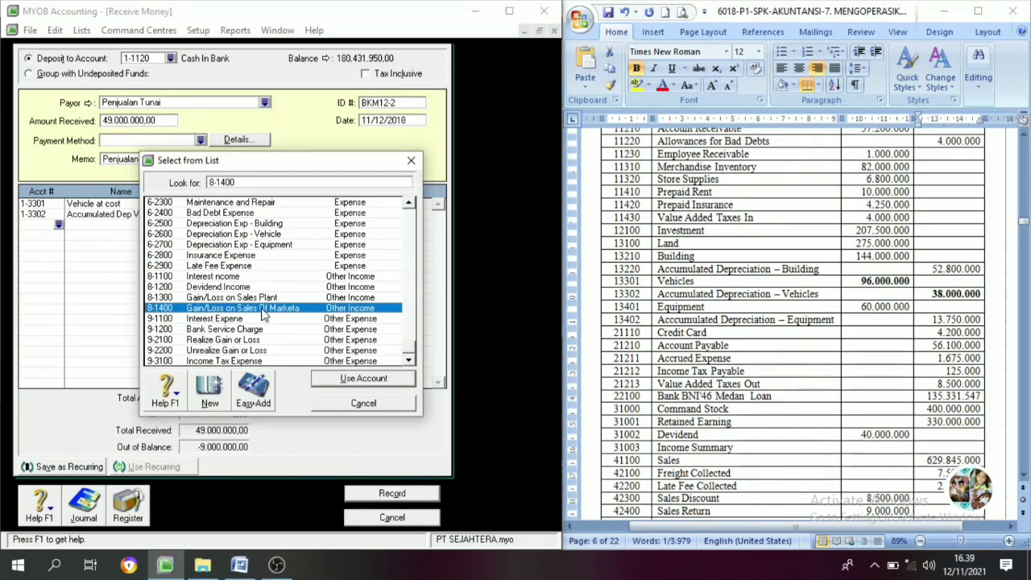
click(222, 298)
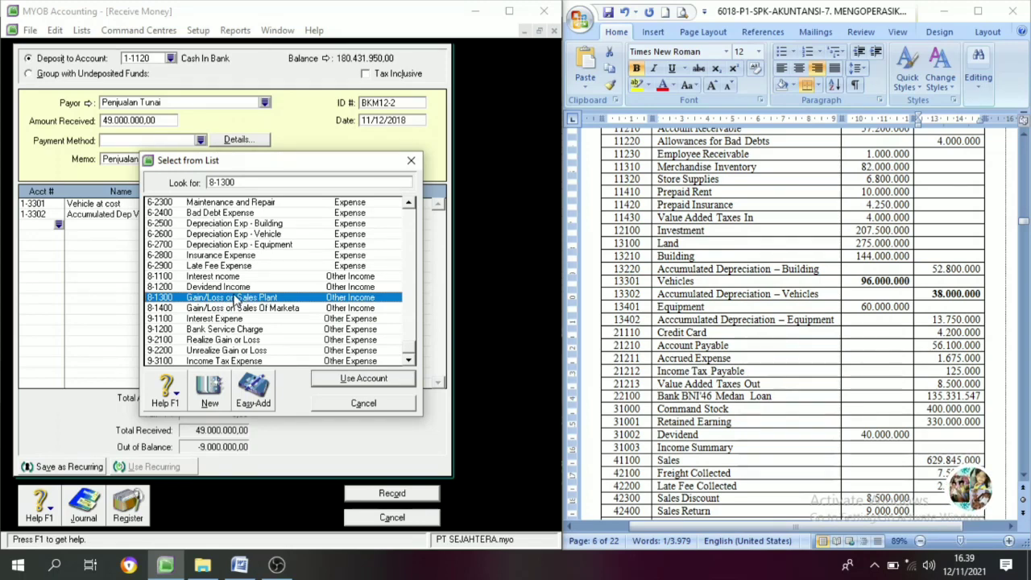
click(362, 379)
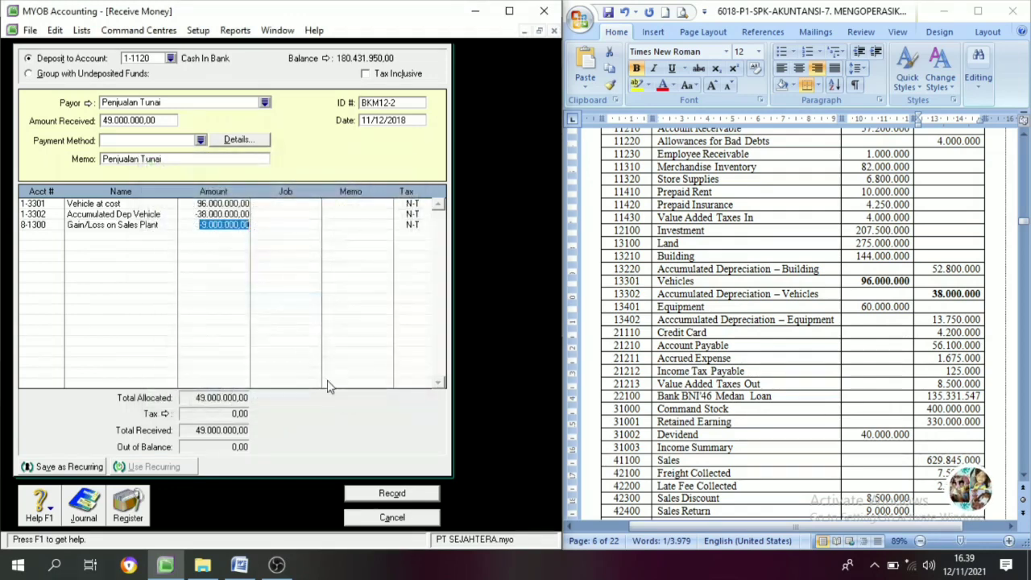
- Check the vehicle and accumulated depreciation amounts, record the BKM12-2 receipt and close Receive Money
click(210, 205)
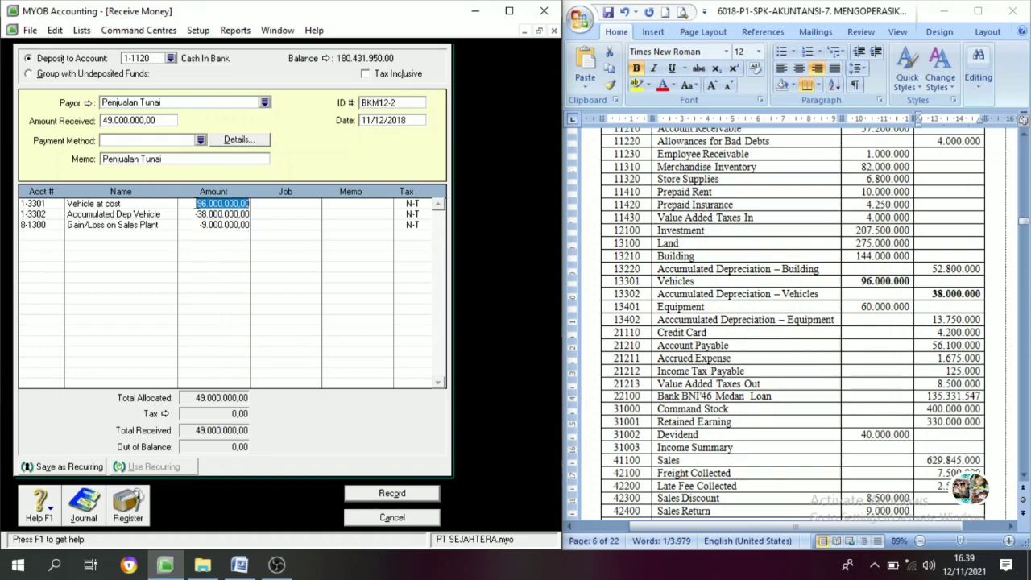
click(209, 214)
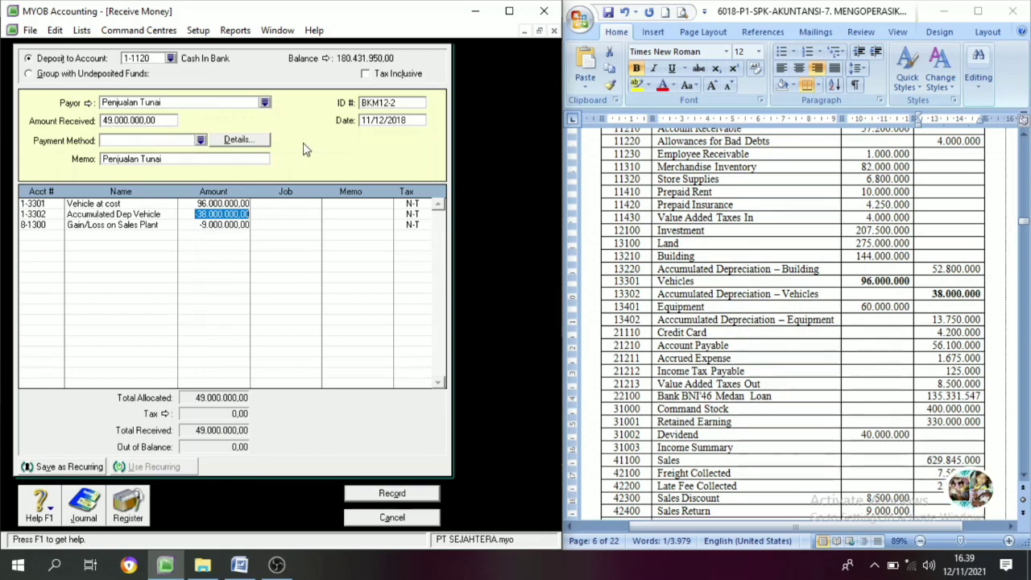
click(387, 492)
click(403, 519)
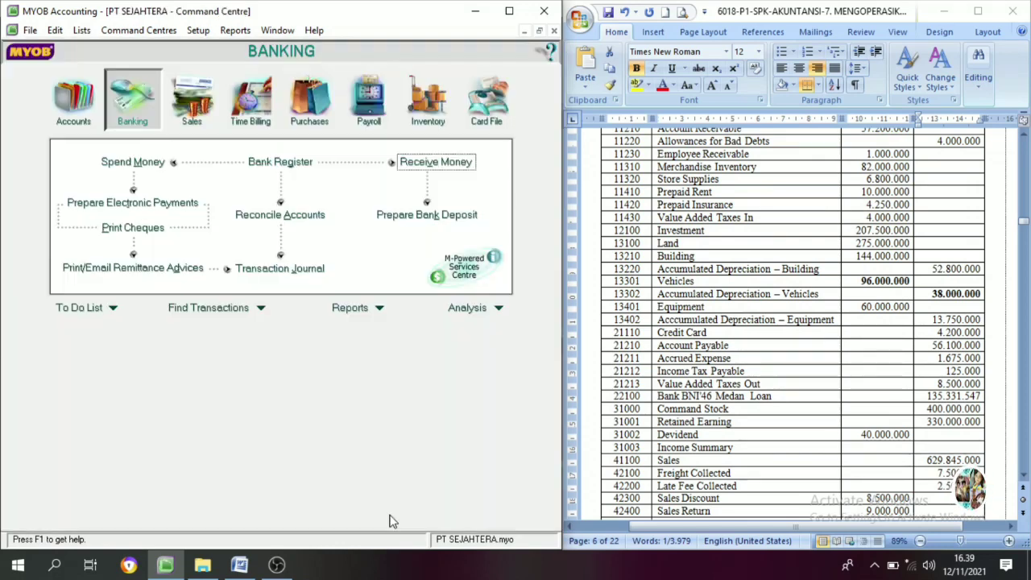
- Find Dokumen 14, the cash receipt voucher following Dokumen 13, in the Word document and examine its details
scroll(806, 322, down, 2)
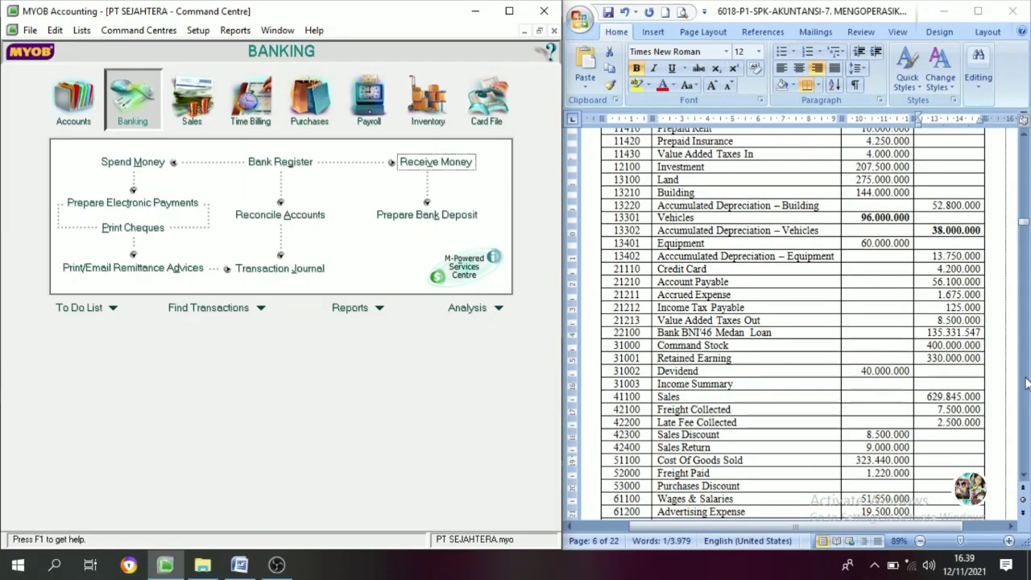
click(1028, 385)
click(1026, 385)
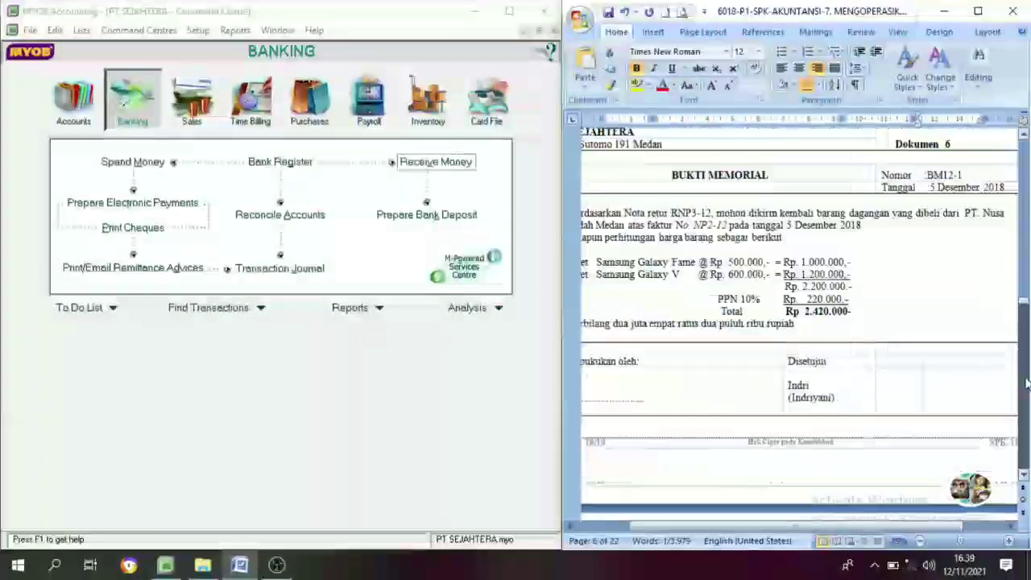
click(1026, 385)
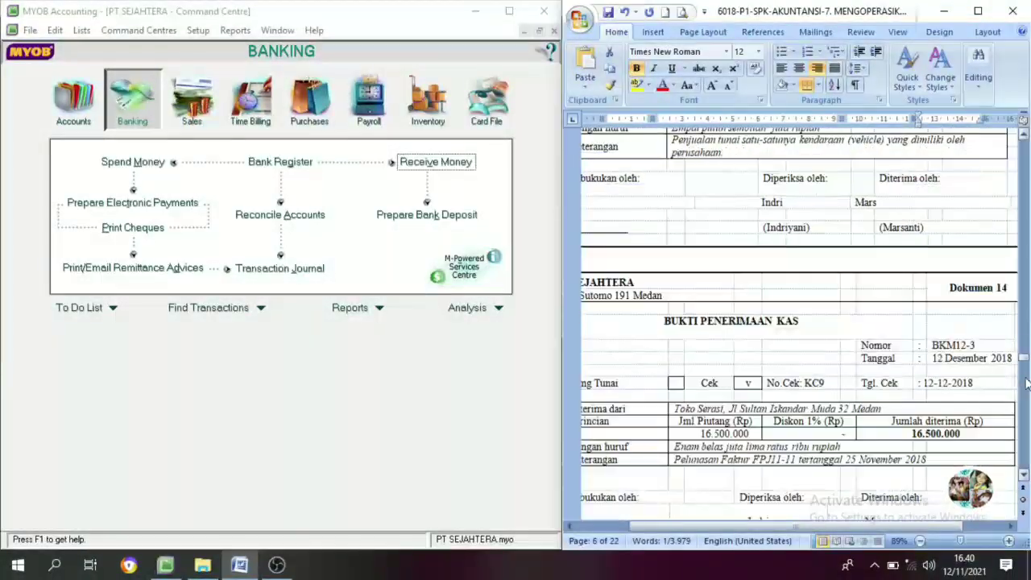
scroll(953, 350, up, 5)
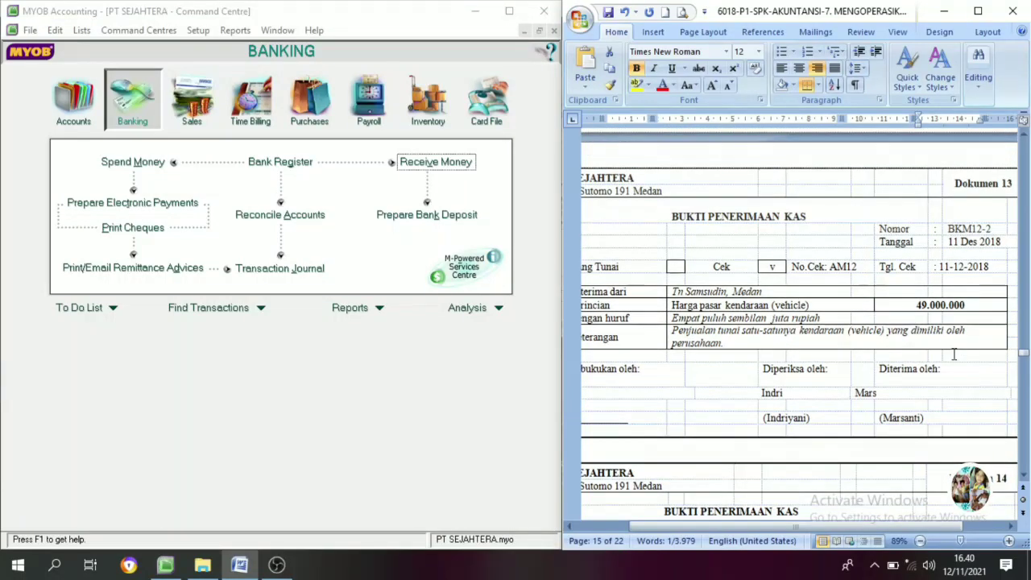
scroll(896, 344, down, 5)
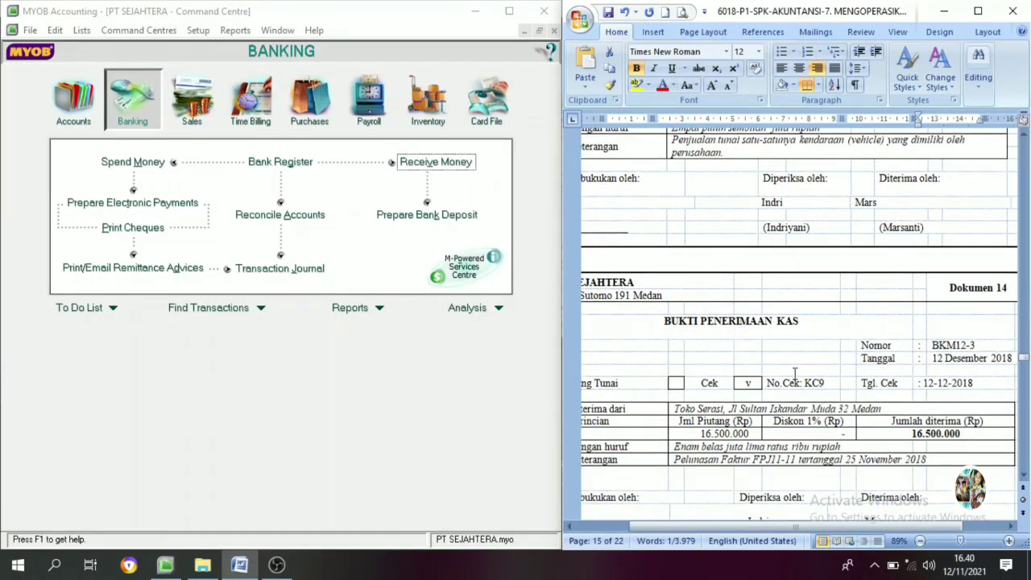
scroll(782, 380, down, 2)
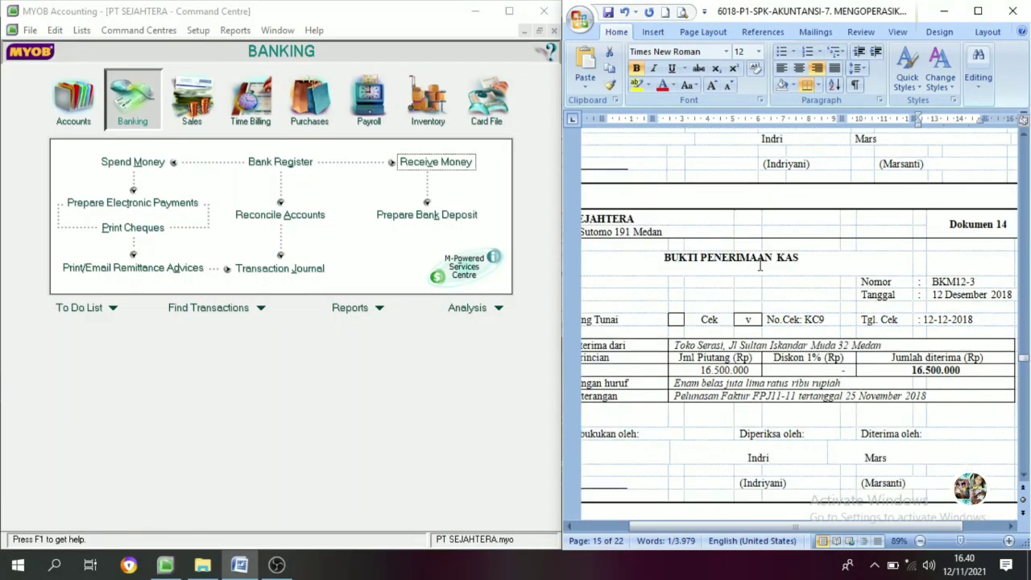
drag(818, 526, 810, 532)
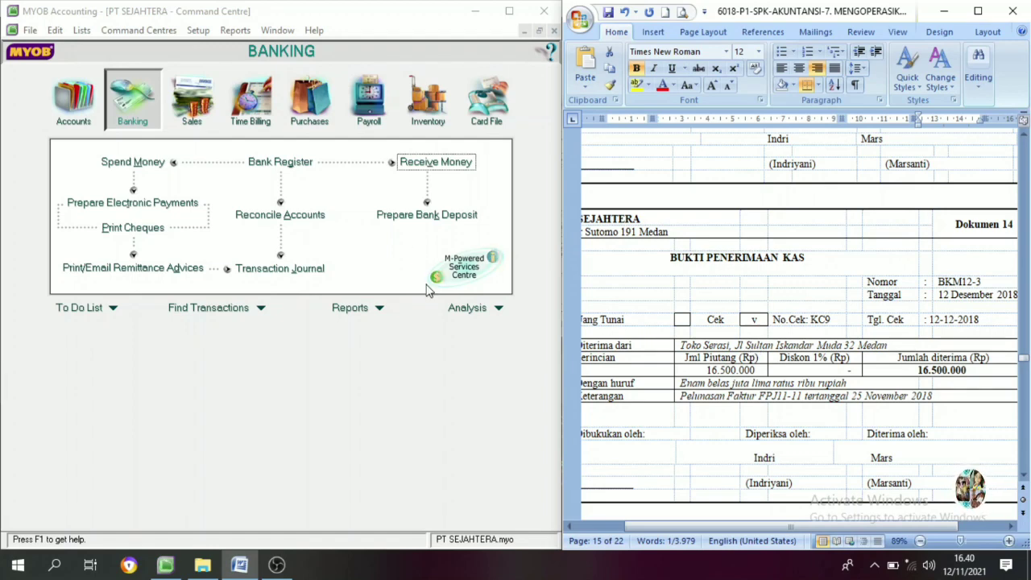
- Open Receive Payments from the Sales command centre in MYOB and choose Toko Serasi as the customer
click(195, 113)
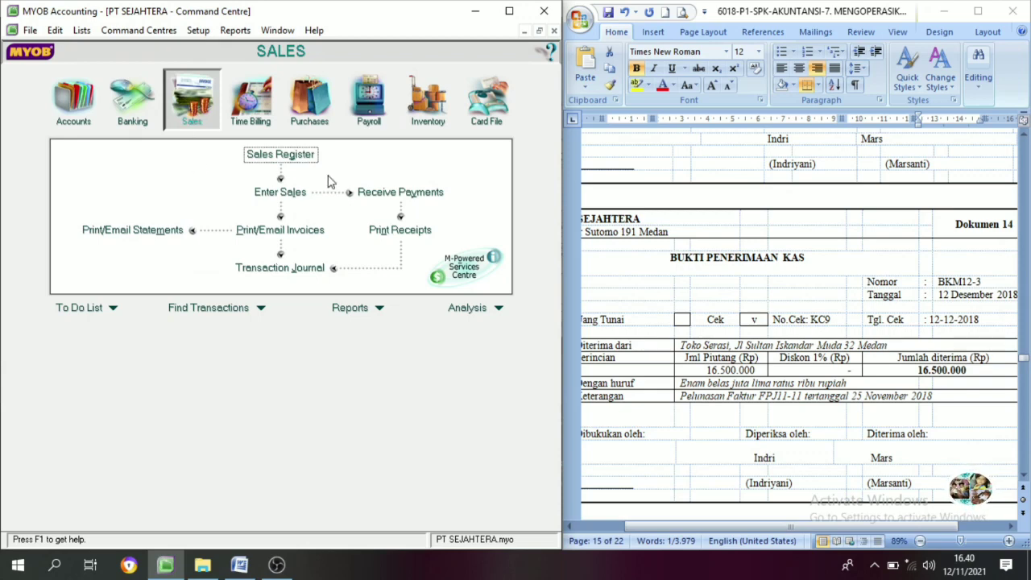
click(400, 191)
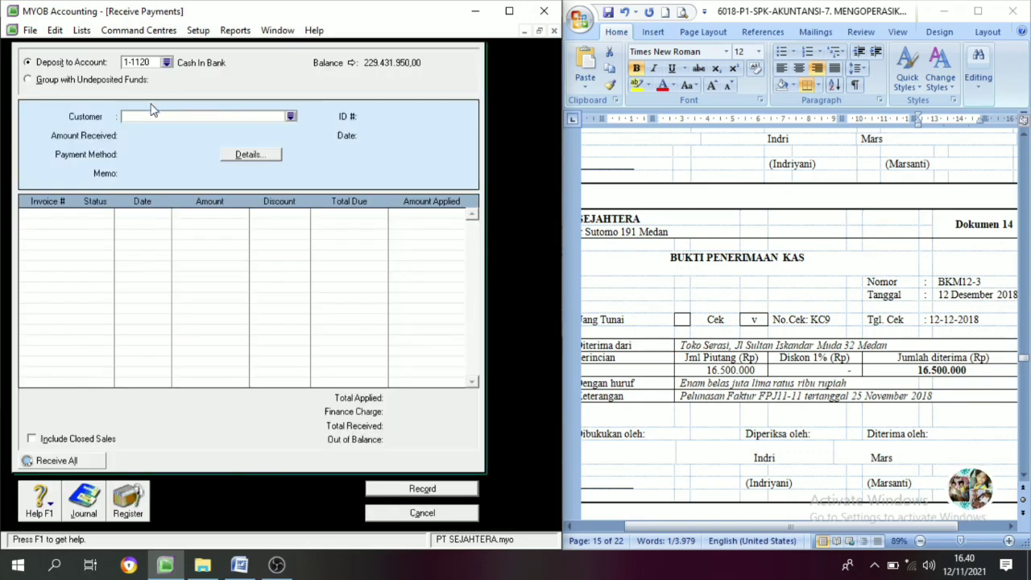
click(291, 116)
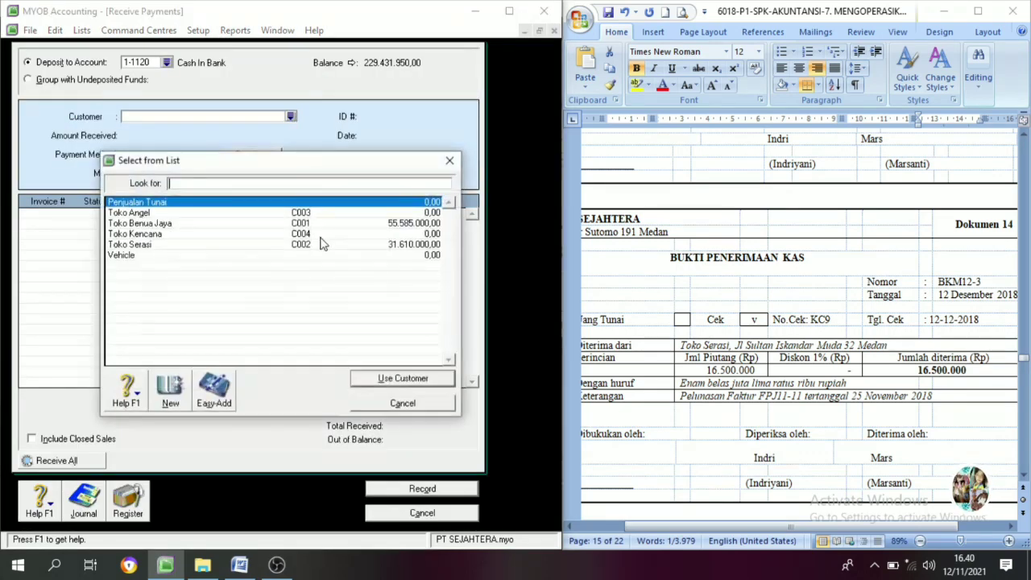
click(155, 245)
click(388, 380)
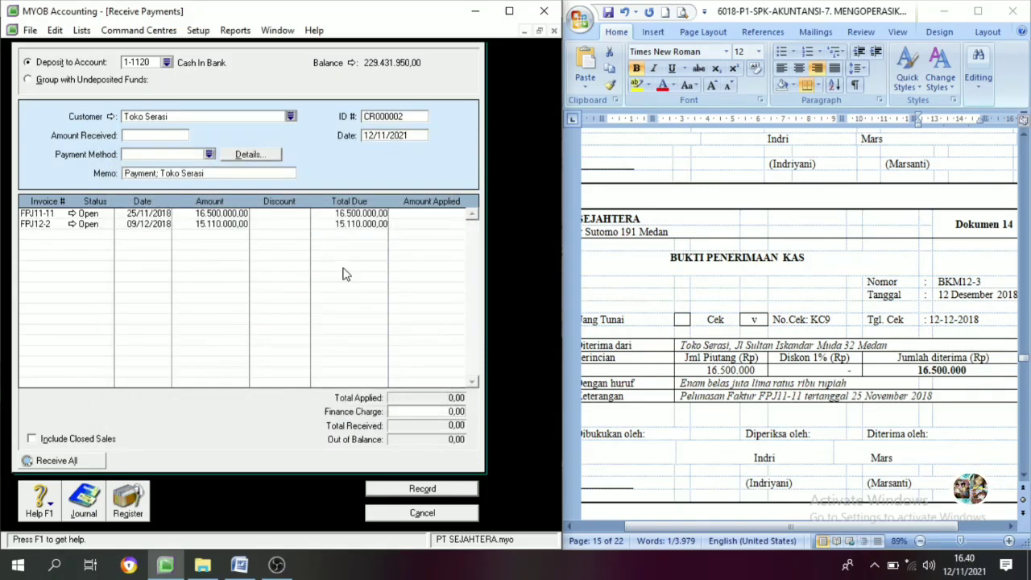
- Copy voucher number BKM12-3 from Dokumen 14 in Word into the payment's ID number in MYOB
click(408, 116)
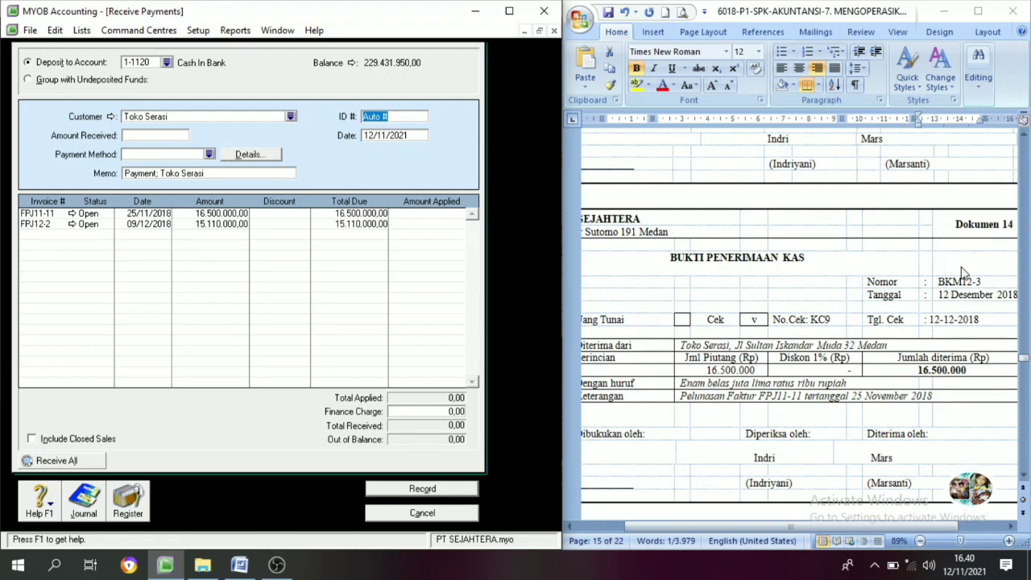
click(964, 283)
double_click(962, 282)
key(ctrl+c)
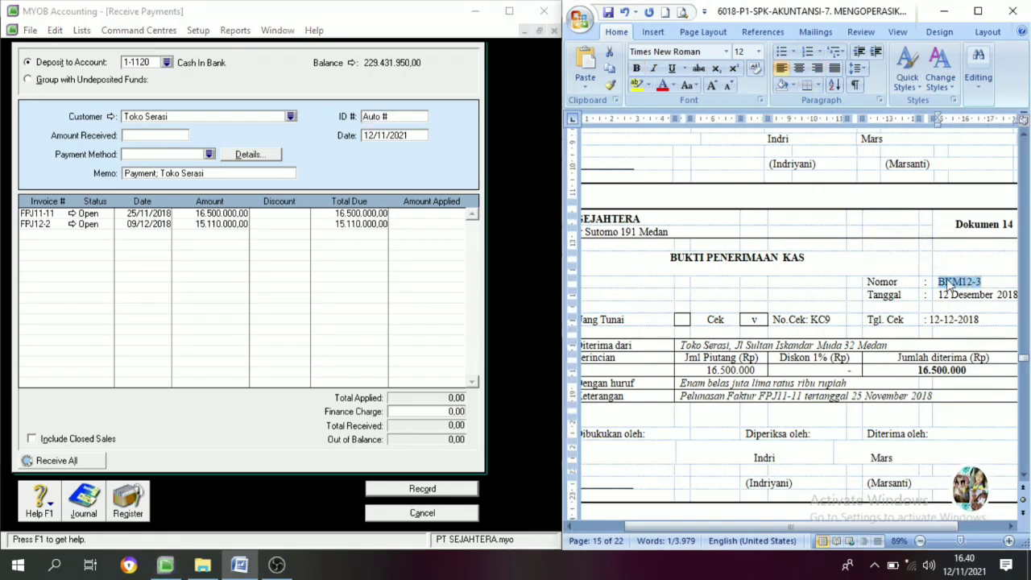
click(409, 117)
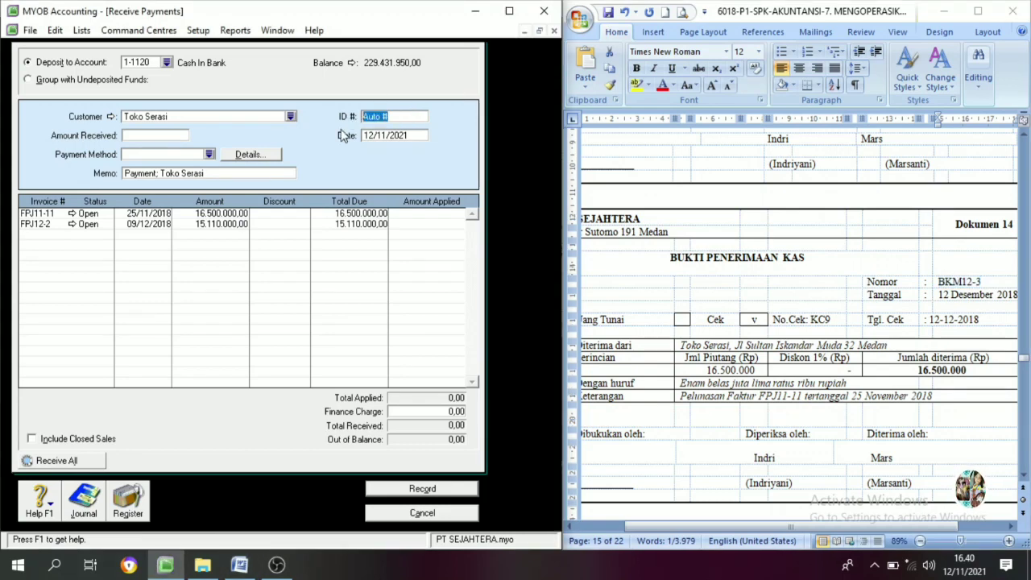
key(ctrl+v)
- Set the Toko Serasi payment's date to 12/12/2018
click(378, 137)
click(387, 139)
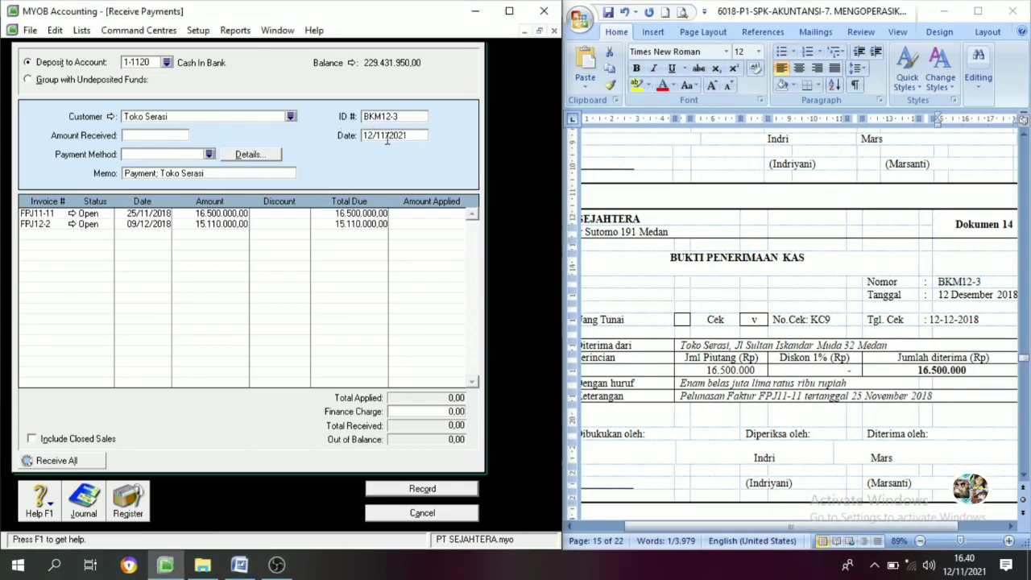
drag(382, 135, 392, 136)
text(2)
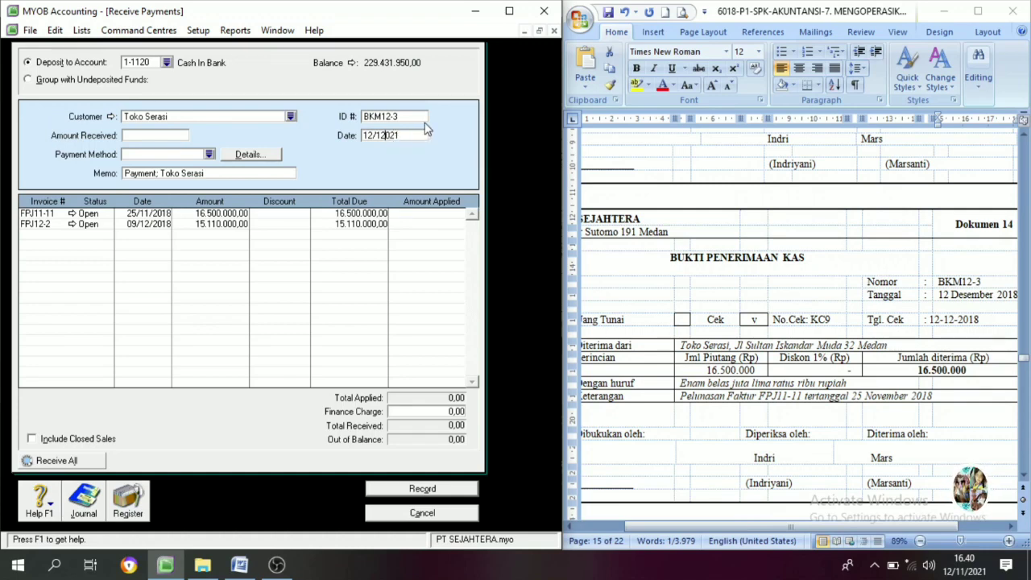
text(2)
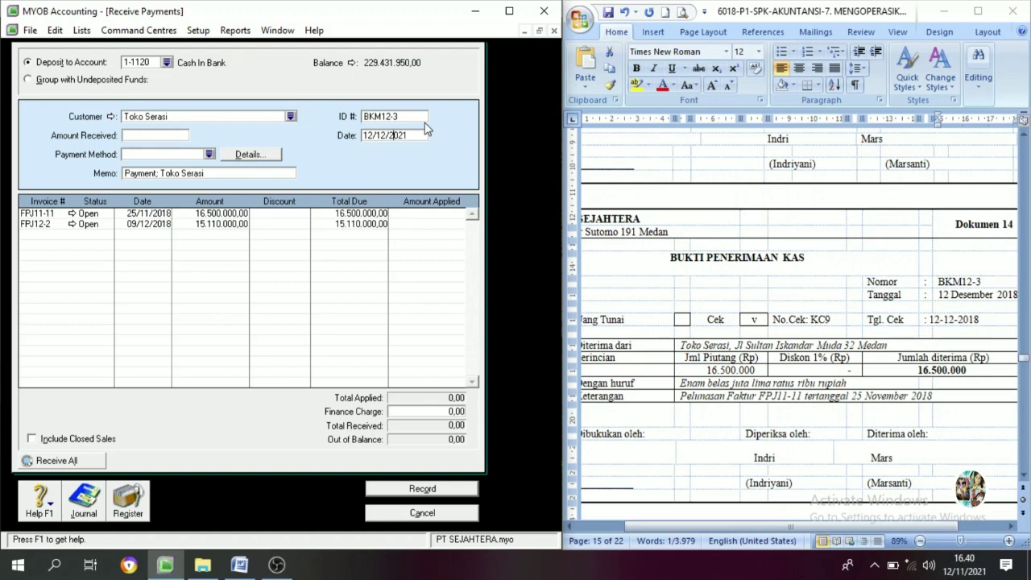
key(BackSpace)
text(18)
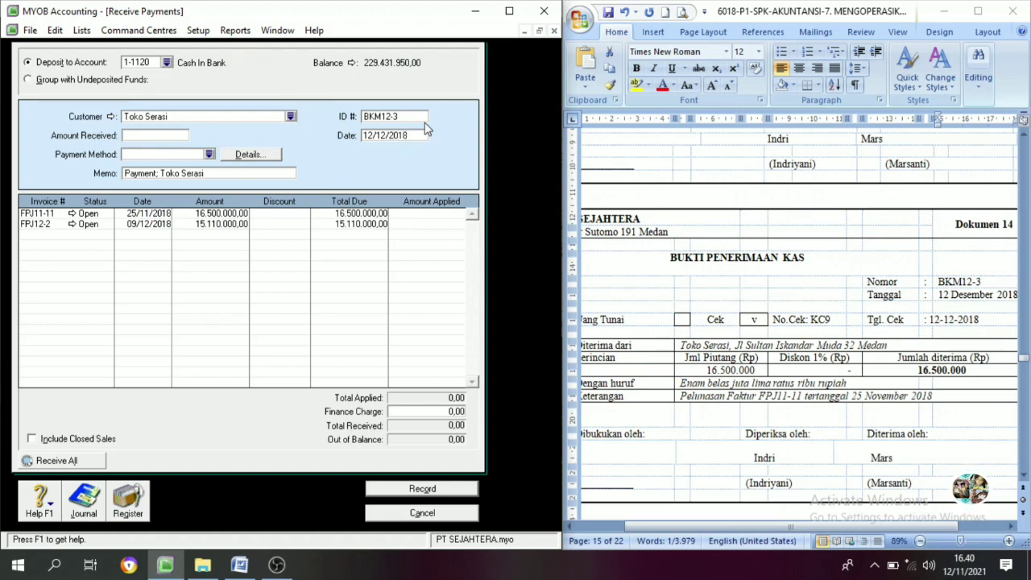
- Enter 16.500.000 as the amount received from Toko Serasi
click(133, 135)
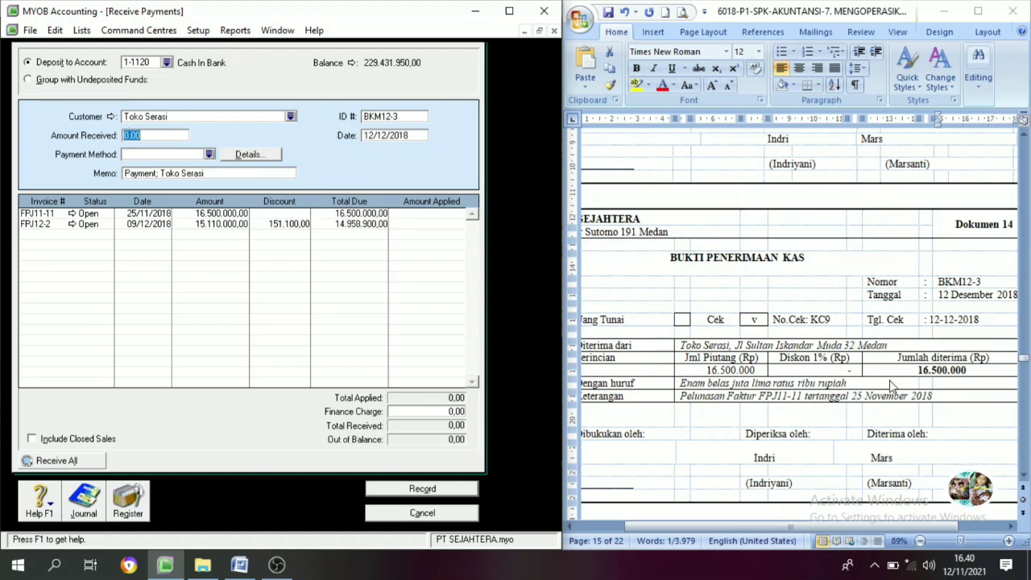
text(165)
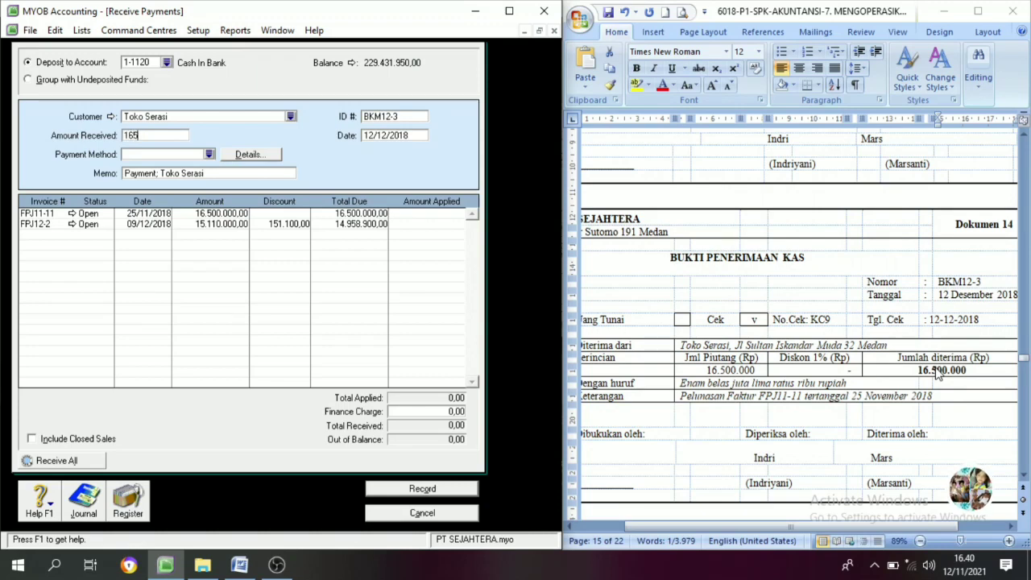
text(6.500.000)
key(Tab)
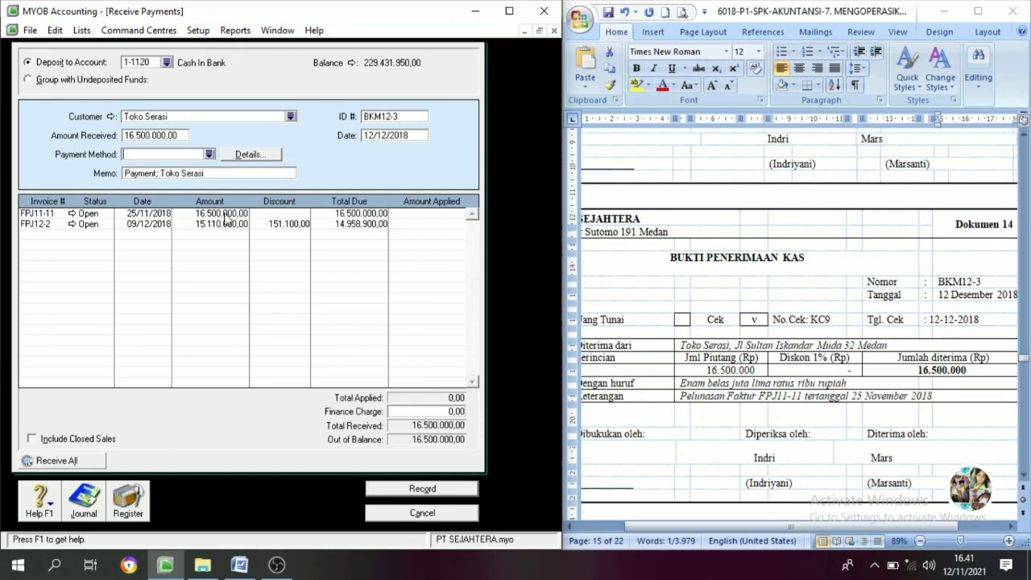
- Apply the 16.500.000 to invoice FPJ11-11, record the payment and close Receive Payments
click(433, 212)
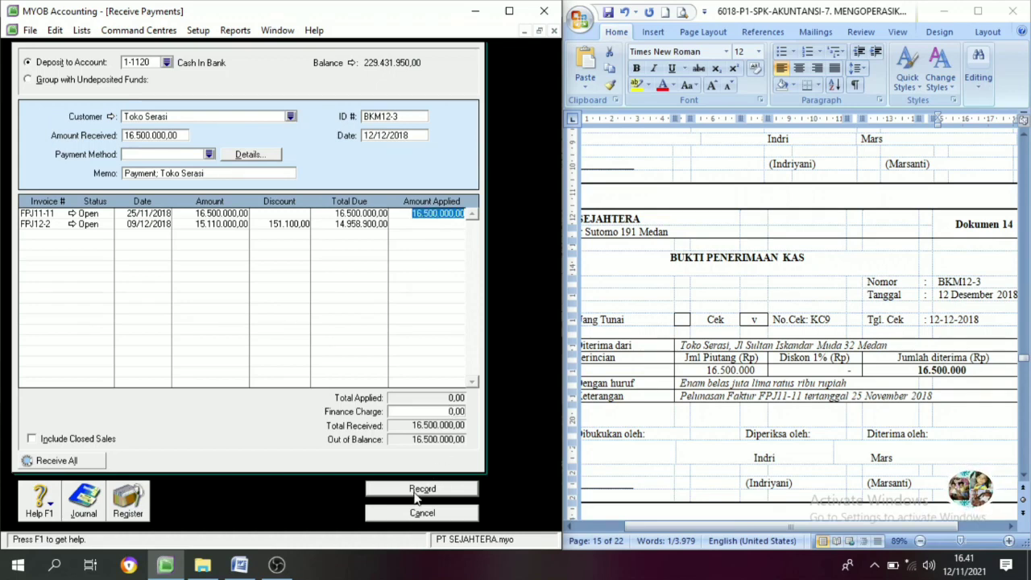
key(Tab)
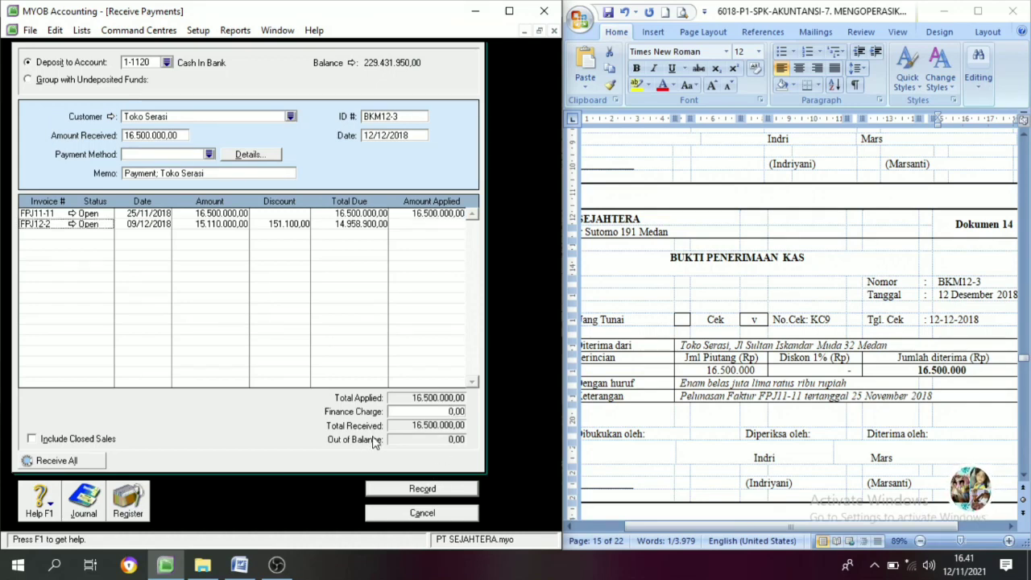
click(425, 493)
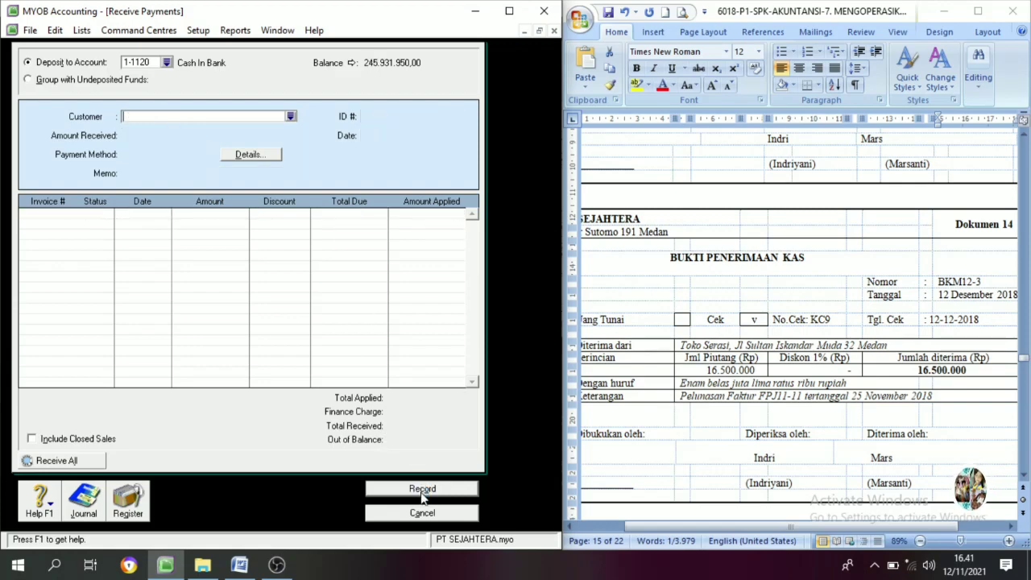
click(422, 513)
- Find Dokumen 15, the cash payment voucher after Dokumen 14, in the Word document and examine its tax breakdown and total paid
scroll(810, 296, down, 10)
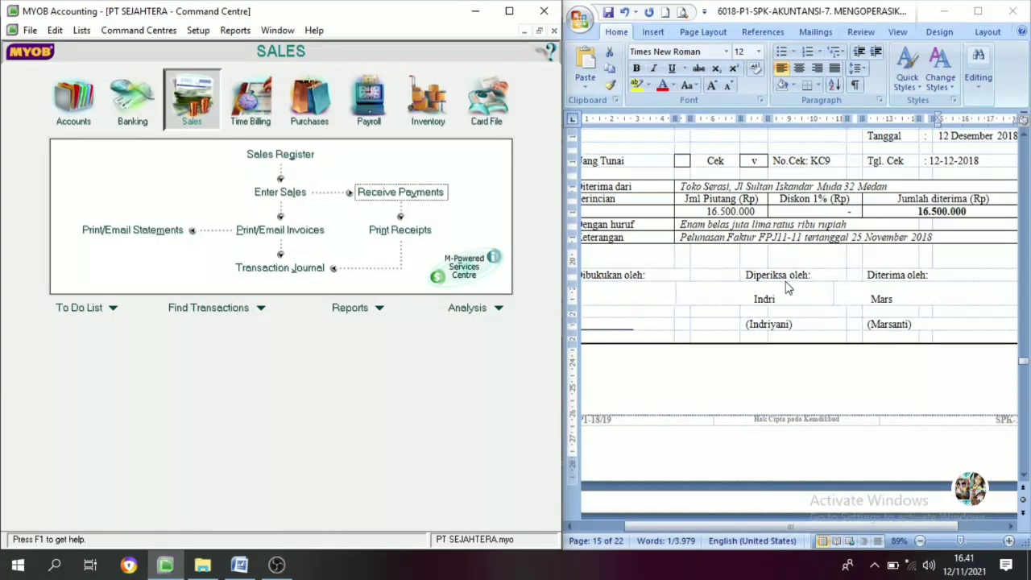
scroll(830, 306, up, 3)
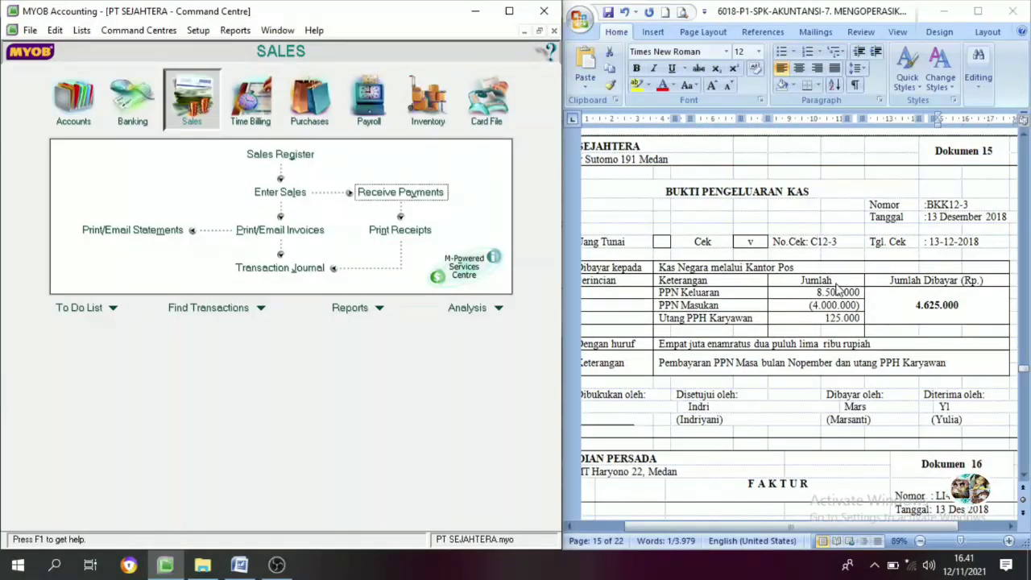
scroll(833, 292, up, 1)
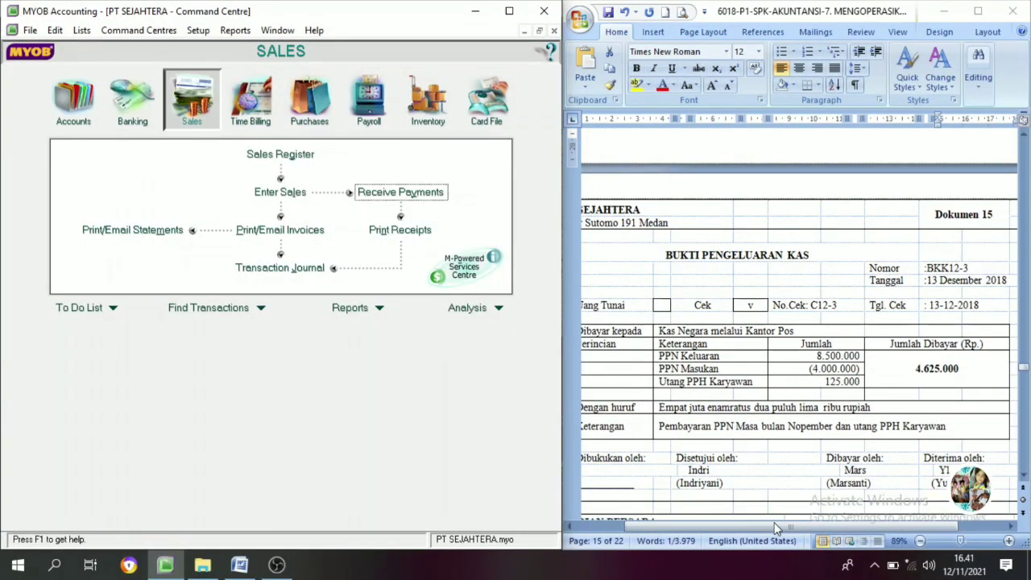
drag(777, 528, 758, 527)
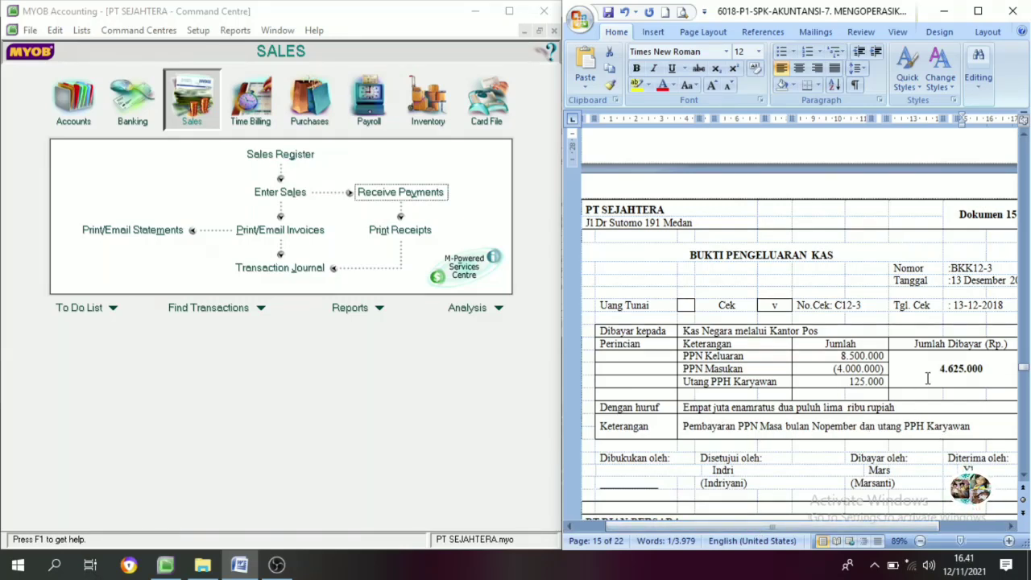
drag(942, 371, 974, 372)
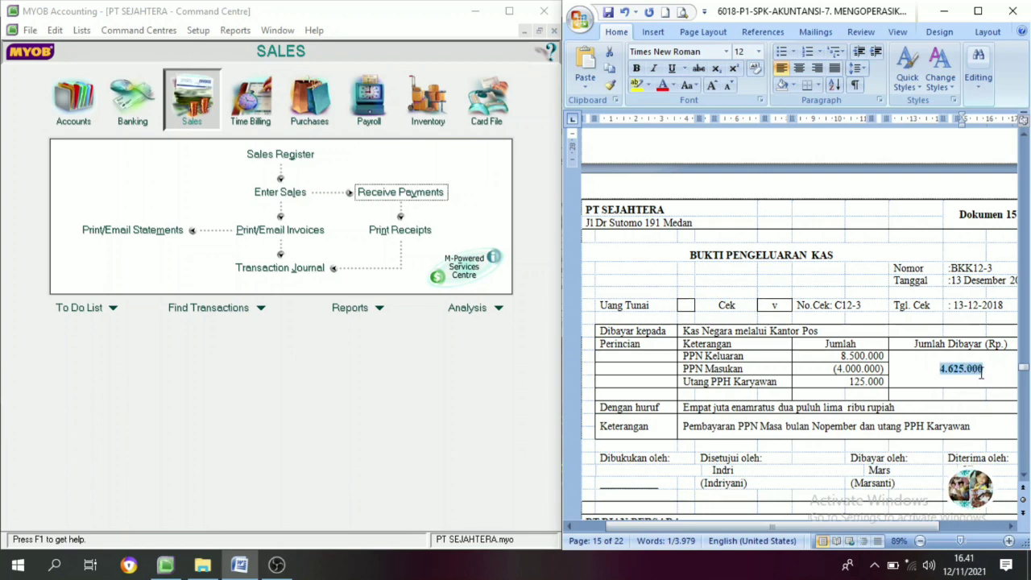
click(982, 377)
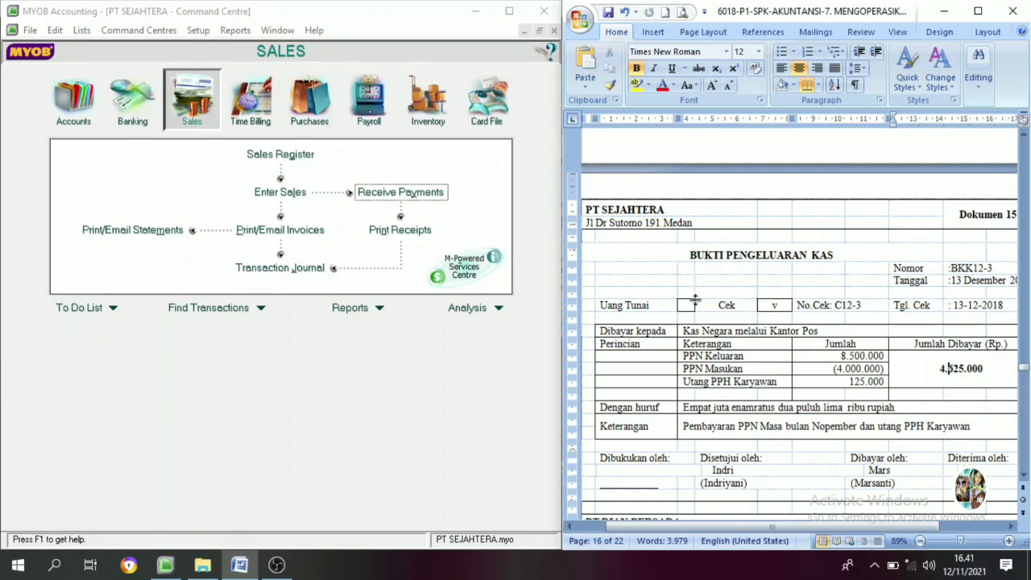
- Open Spend Money from the Banking command centre in MYOB and pay from account 1-1120 Cash In Bank
click(132, 97)
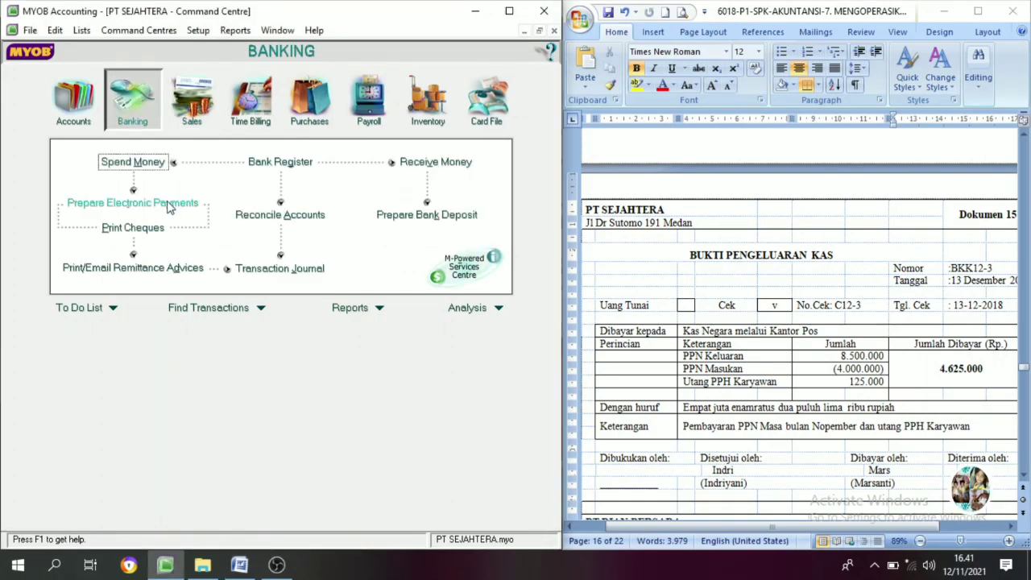
click(150, 163)
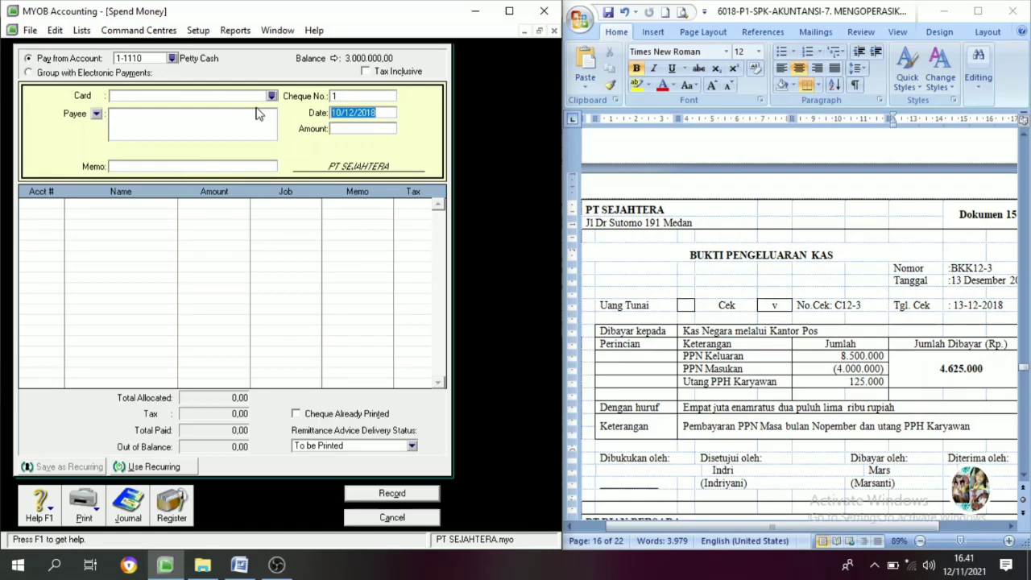
click(171, 59)
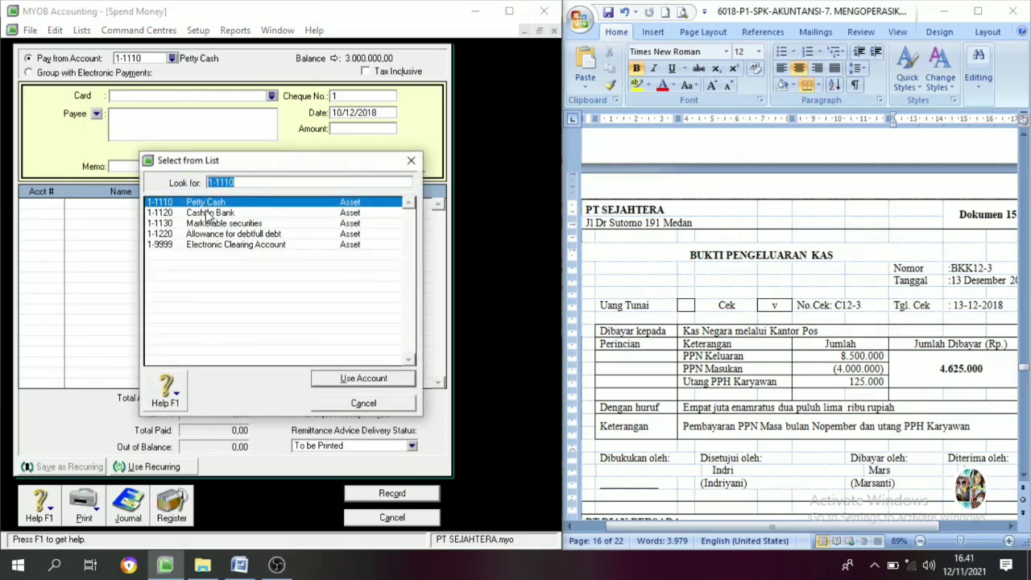
click(208, 215)
click(351, 381)
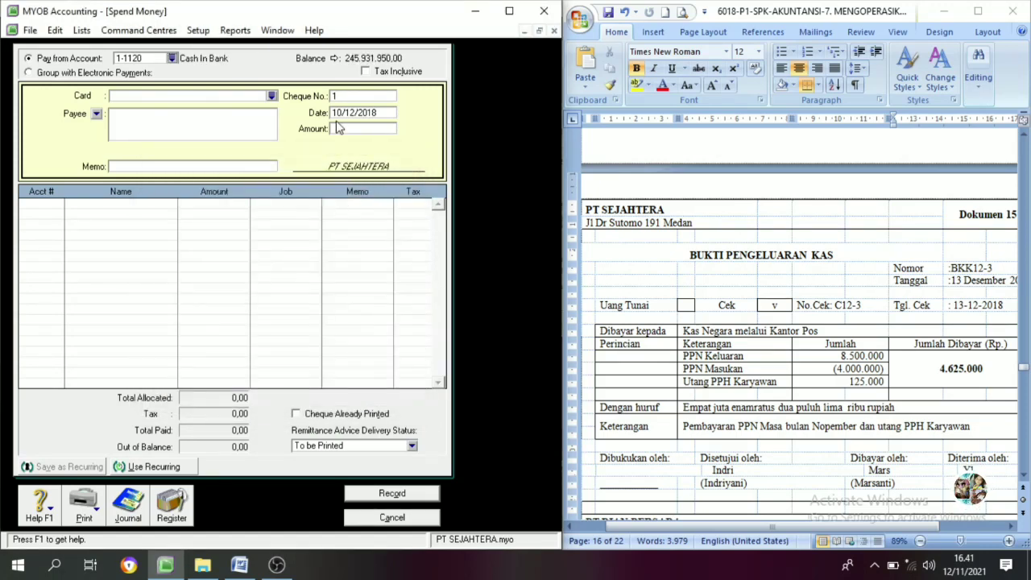
- Copy voucher number BKK12-3 from Dokumen 15 in Word into the payment's cheque number in MYOB
click(991, 274)
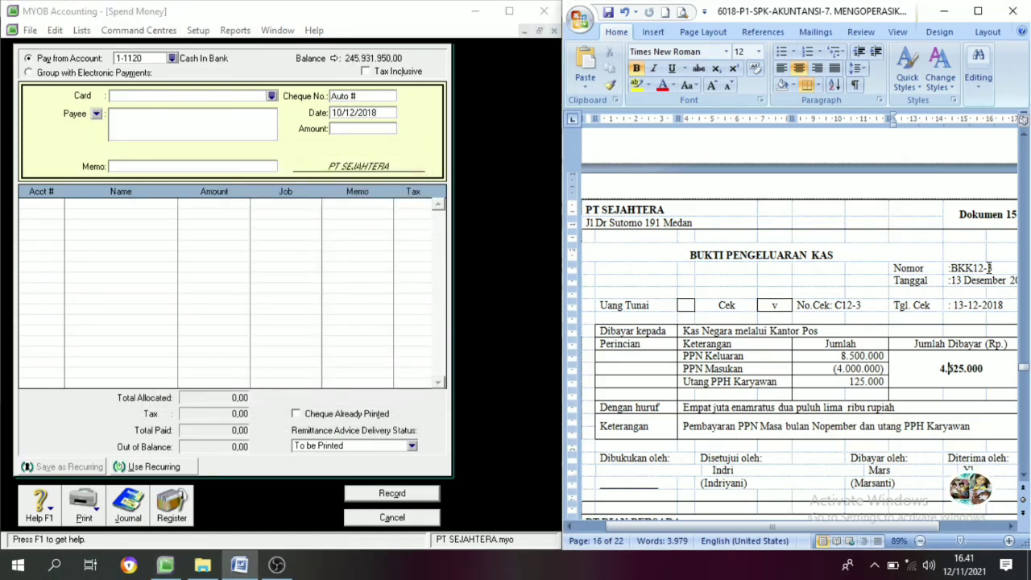
double_click(973, 273)
key(ctrl+c)
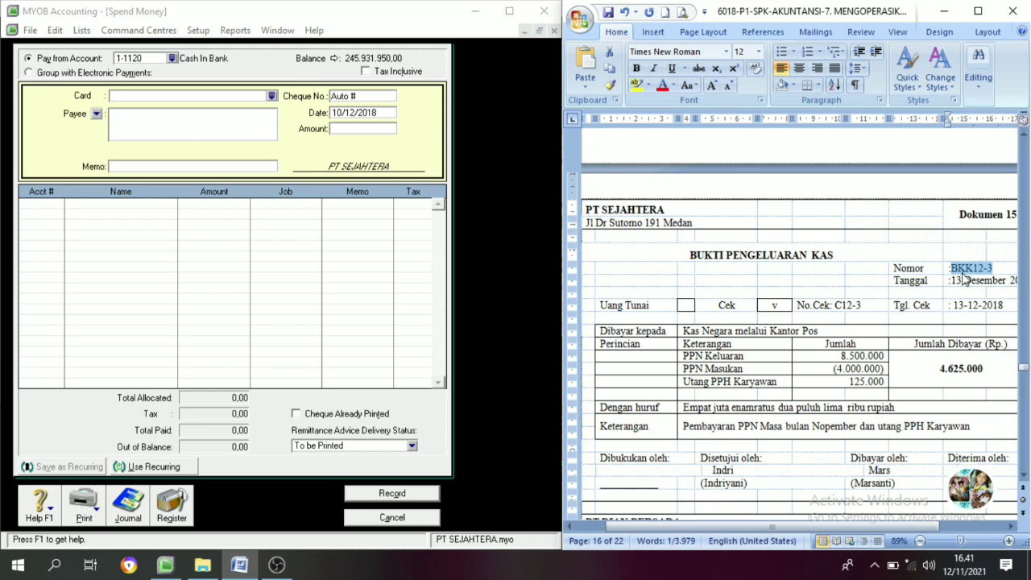
click(375, 97)
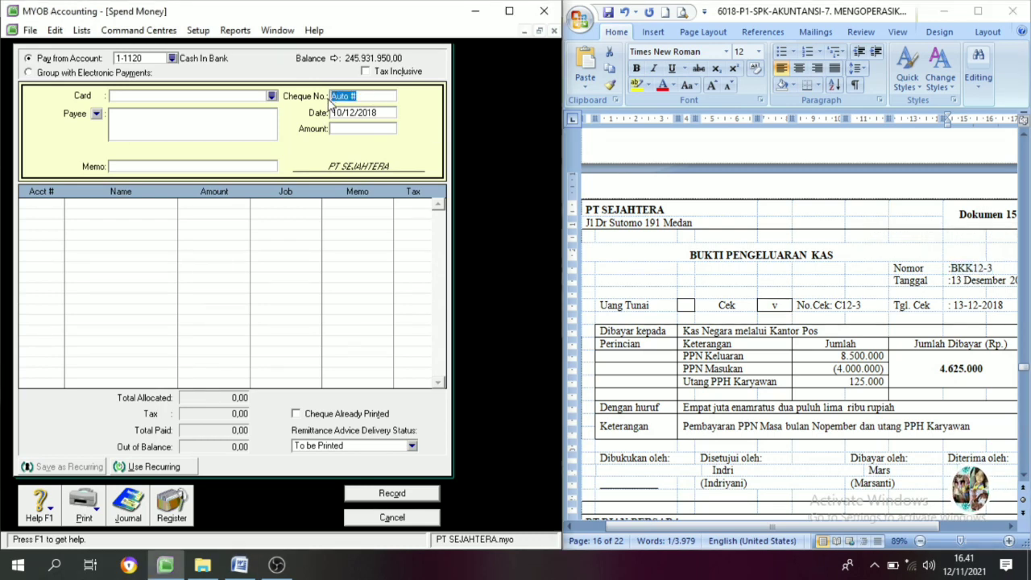
key(ctrl+v)
- Set the BKK12-3 payment's date to 13/12/2018 and its amount to 4.625.000
click(345, 114)
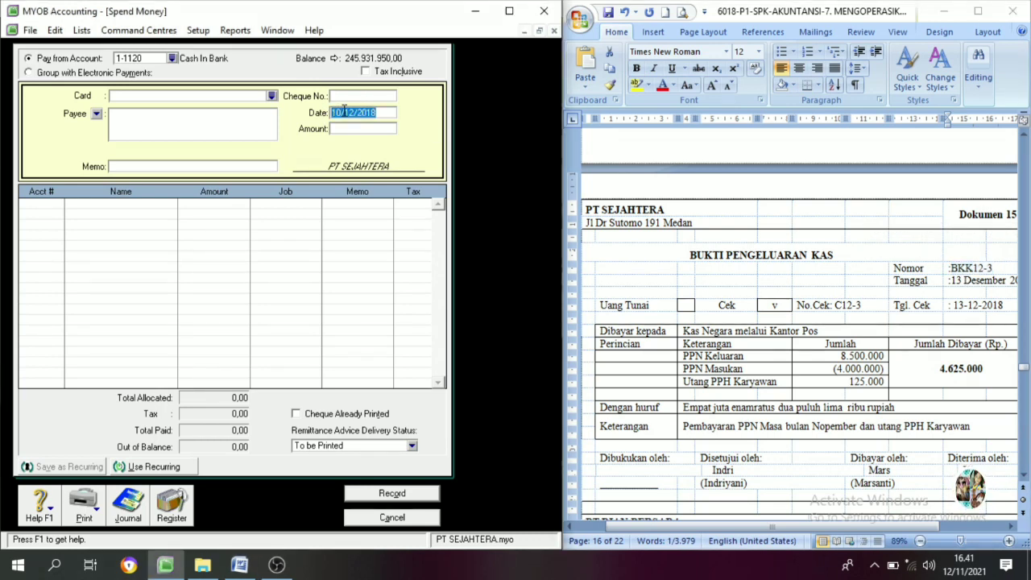
click(340, 113)
key(BackSpace)
text(3)
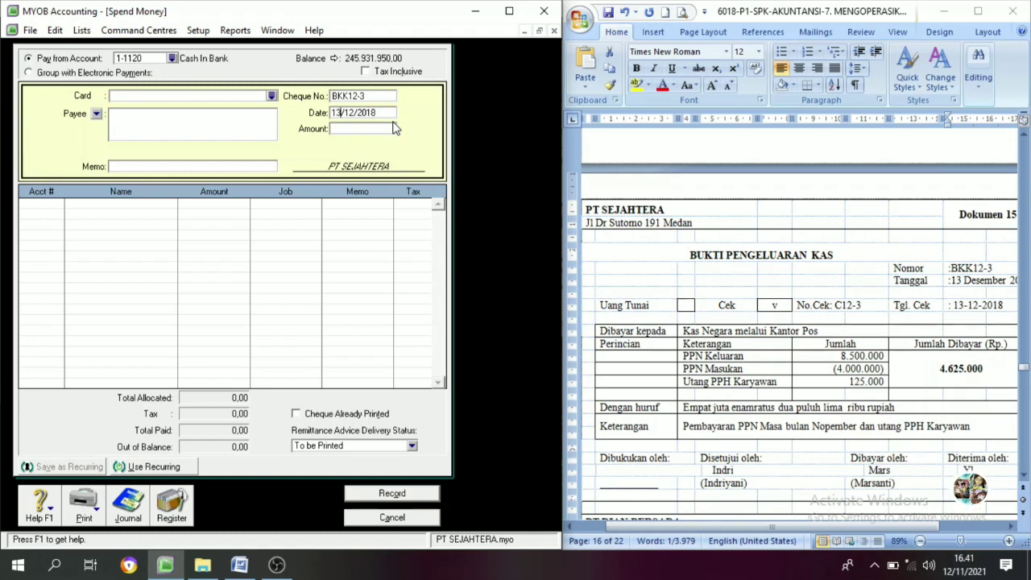
click(374, 129)
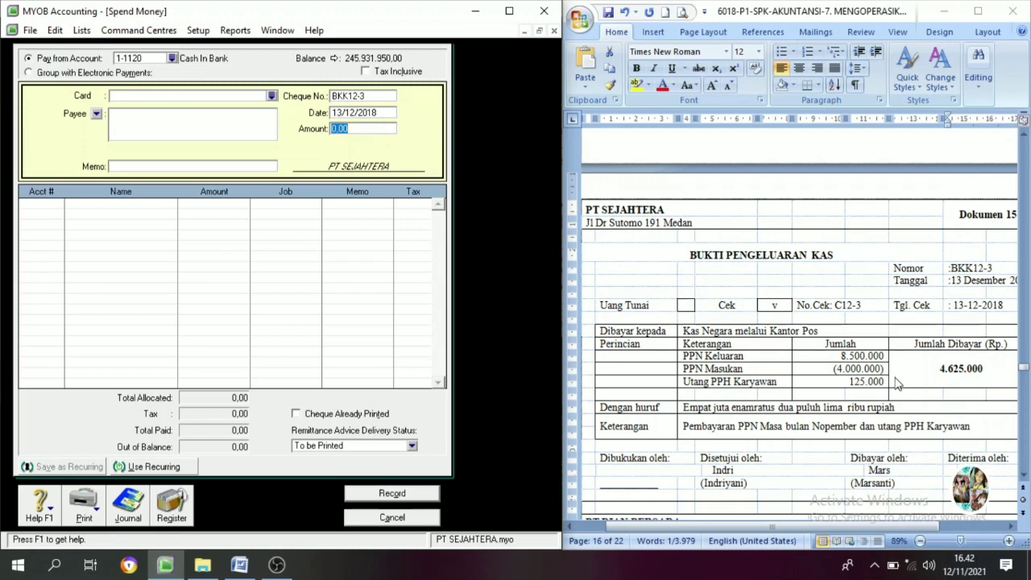
text(4625000)
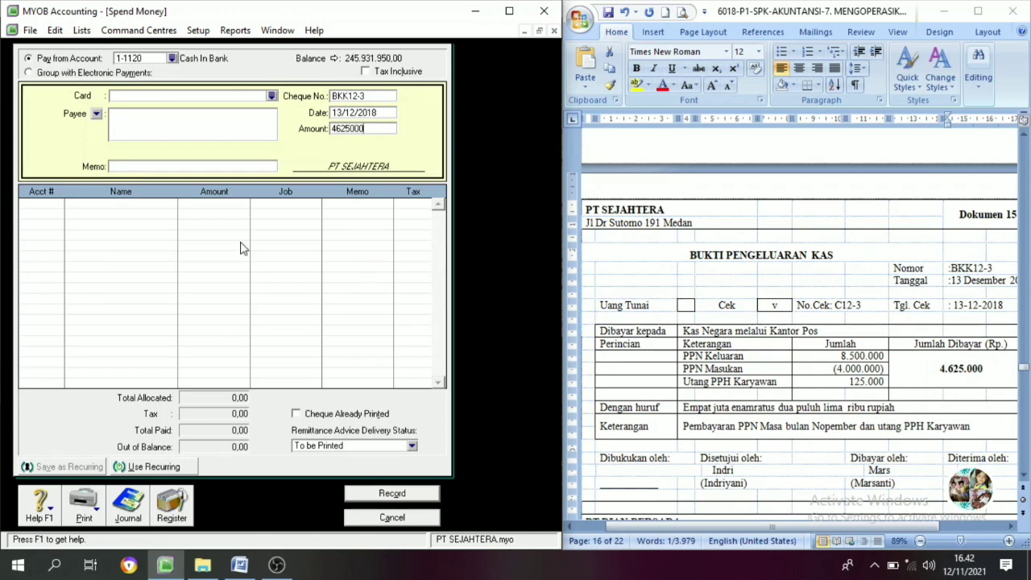
- Copy the description "Pembayaran PPN Masa bulan Nopember dan utang PPH Karyawan" from Dokumen 15 in Word into the payment's memo in MYOB
click(119, 168)
triple_click(702, 432)
key(ctrl+c)
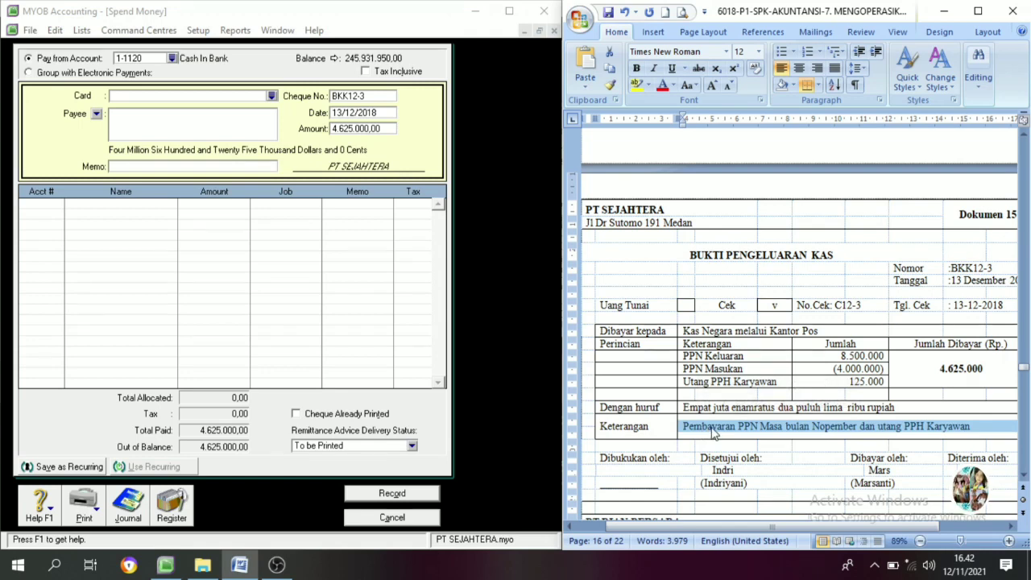
click(127, 166)
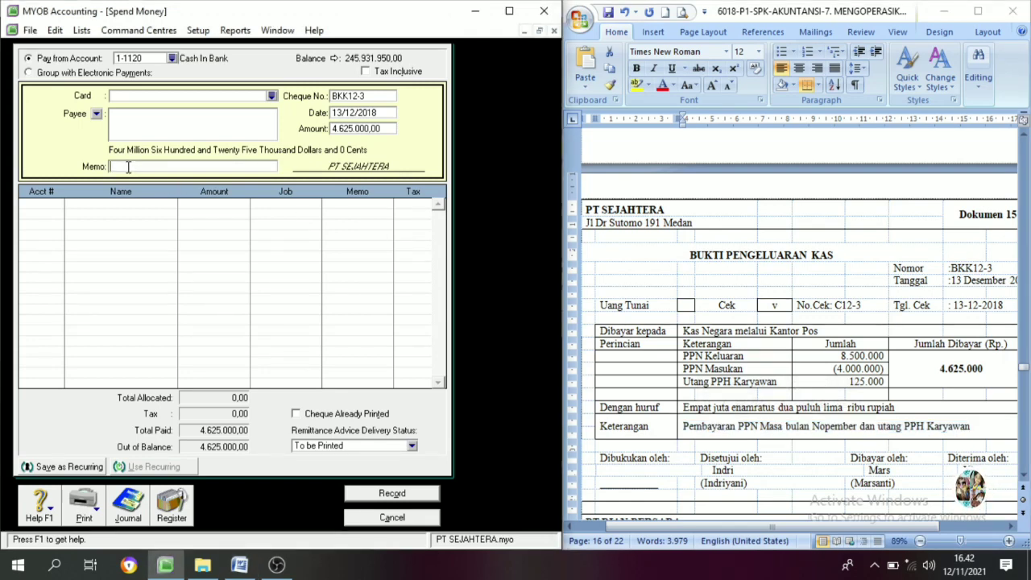
key(ctrl+v)
- Allocate the payment's first line to liability account 2-1213 Value Added Tax Out
click(47, 216)
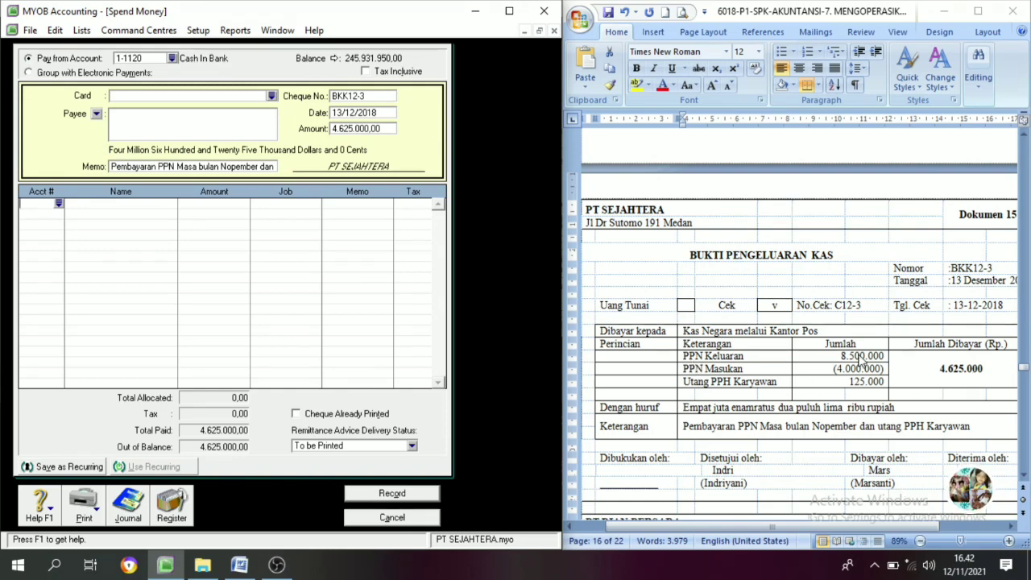
click(65, 212)
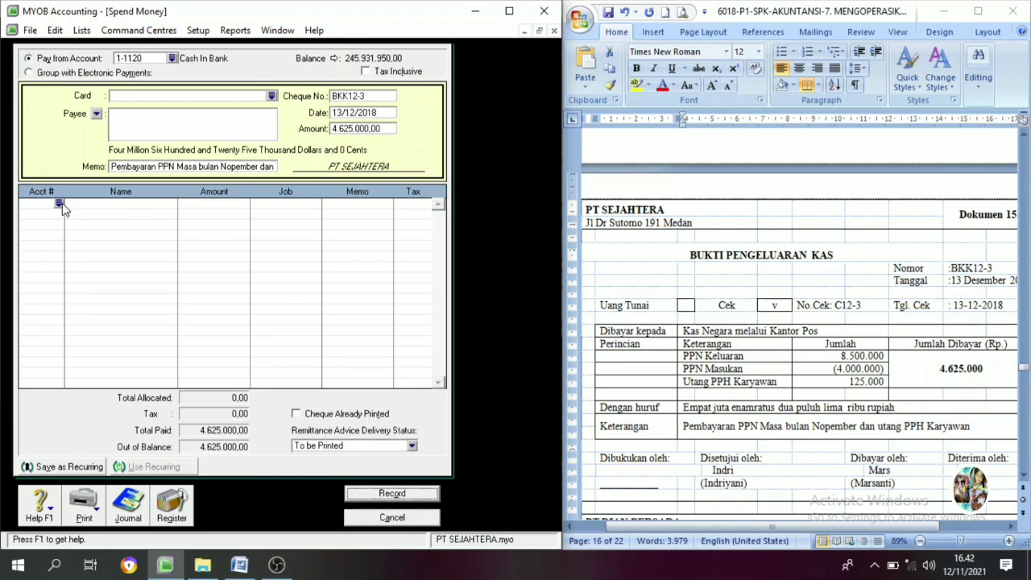
text(6)
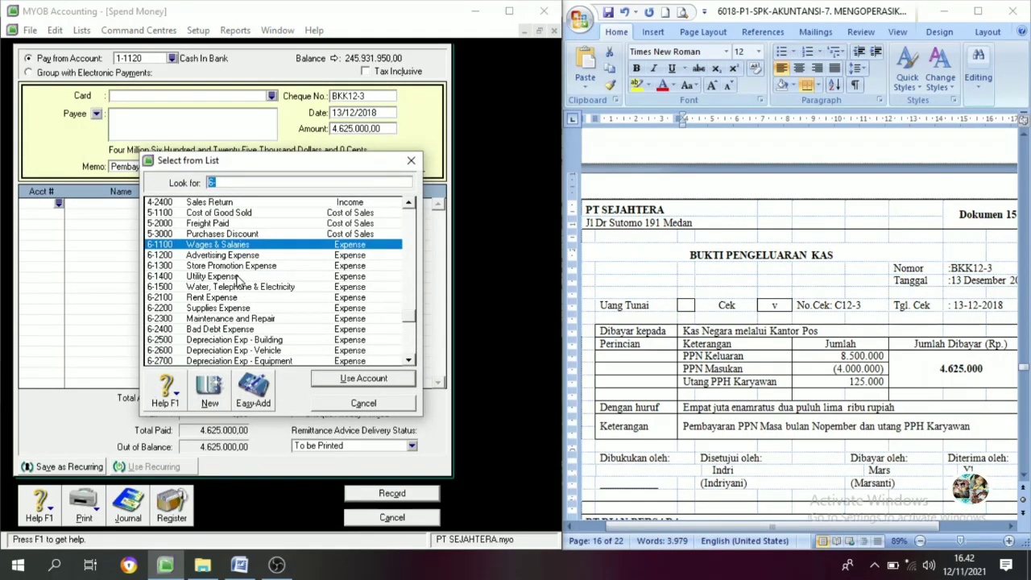
scroll(239, 280, up, 8)
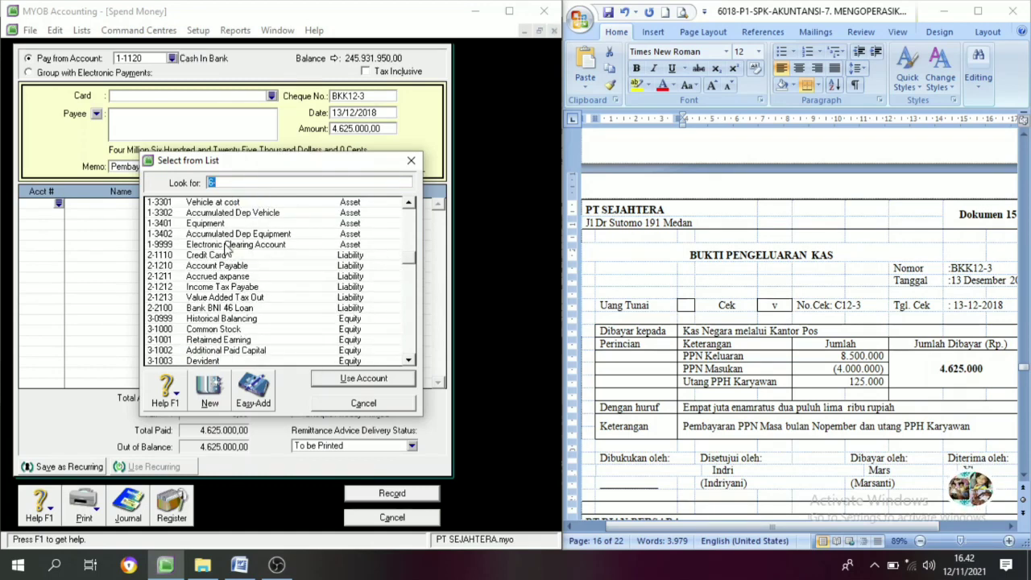
click(223, 298)
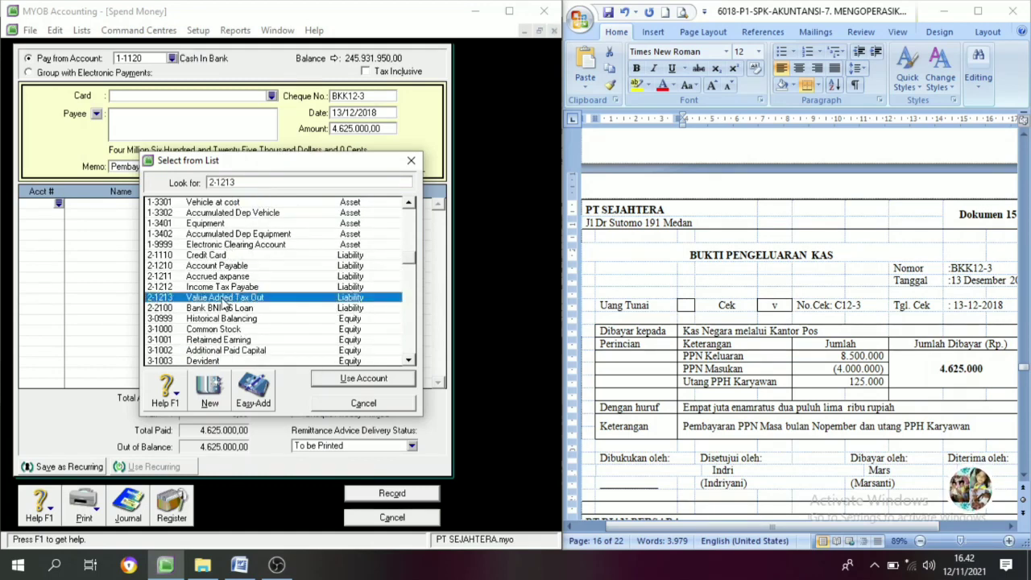
click(352, 375)
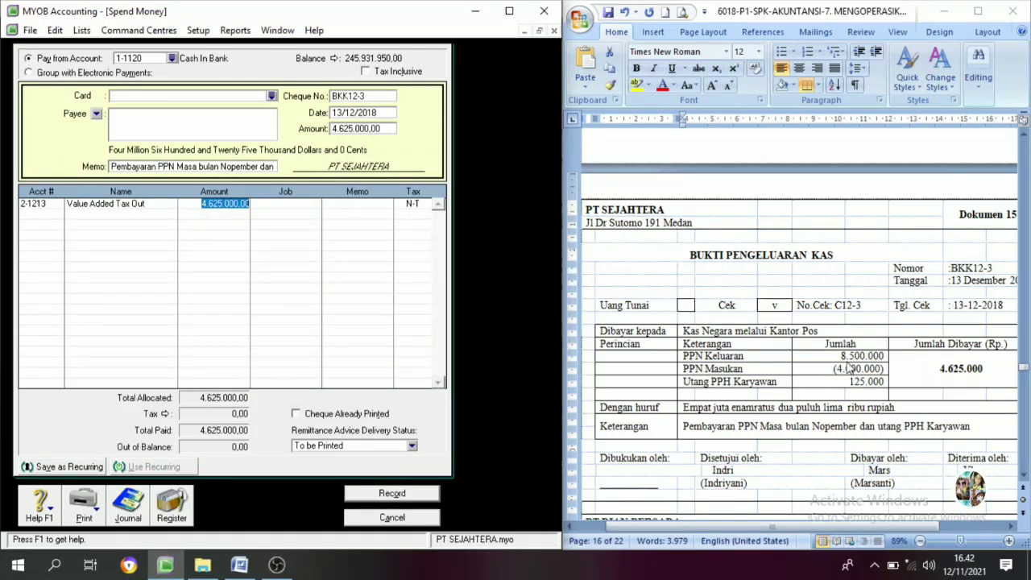
- Set the amount of the payment's Value Added Tax Out line to 8.500.000
text(8)
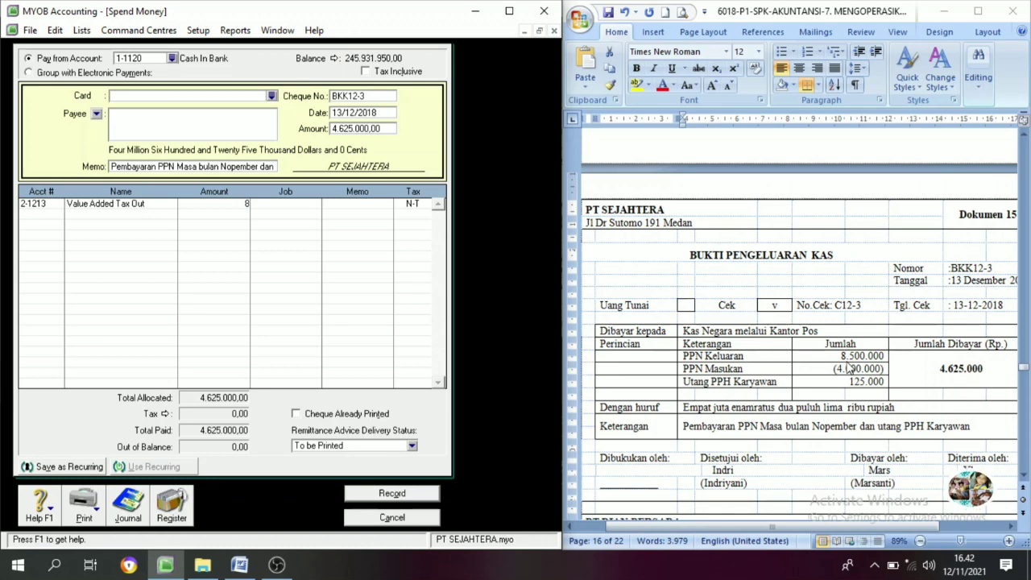
text(.500000)
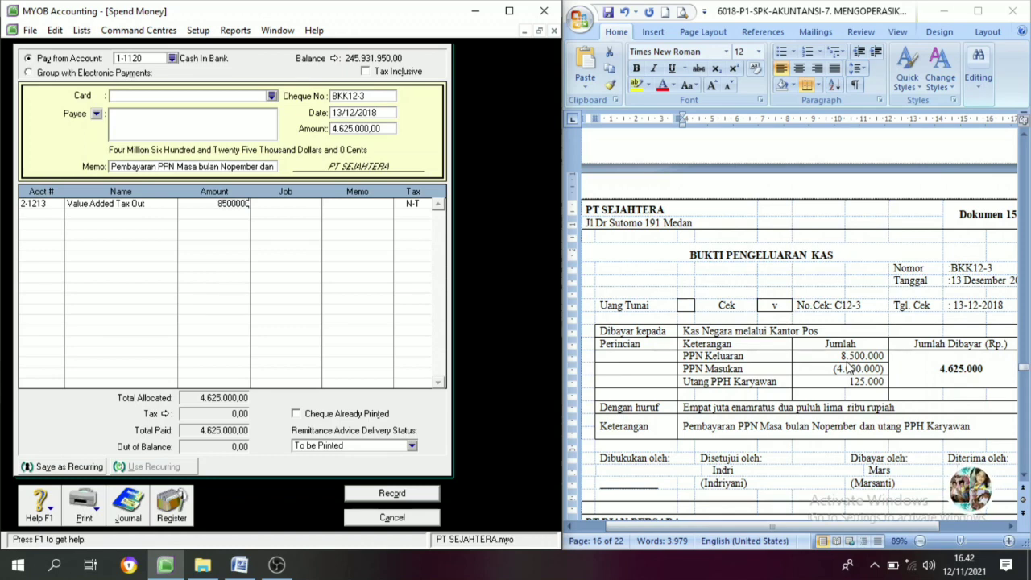
text(.000)
key(Tab)
click(59, 214)
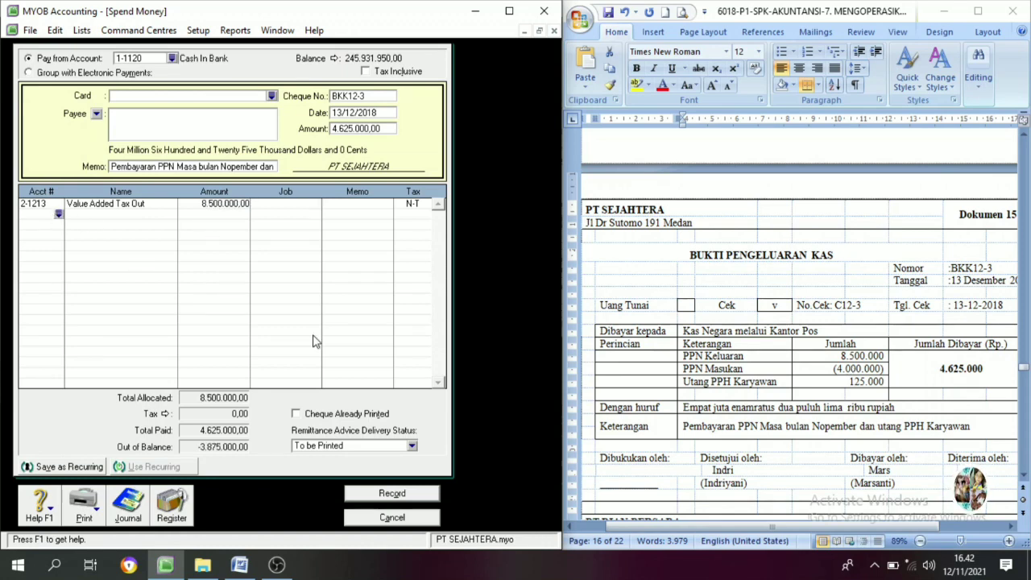
- Allocate the payment's second line to asset account 1-1430 Value Added Tax In with an amount of -4.000.000
click(688, 430)
drag(684, 428, 845, 429)
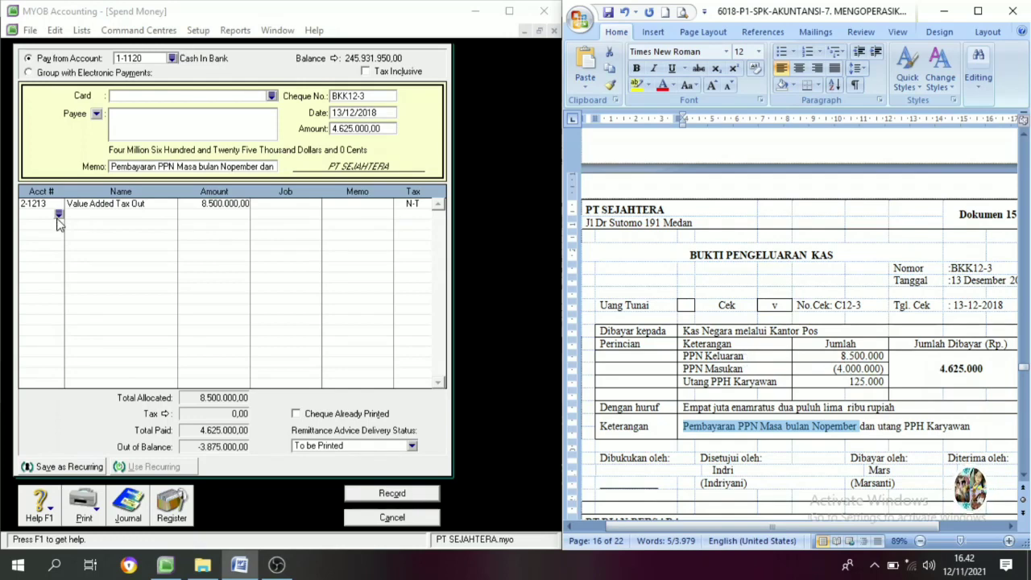
click(59, 219)
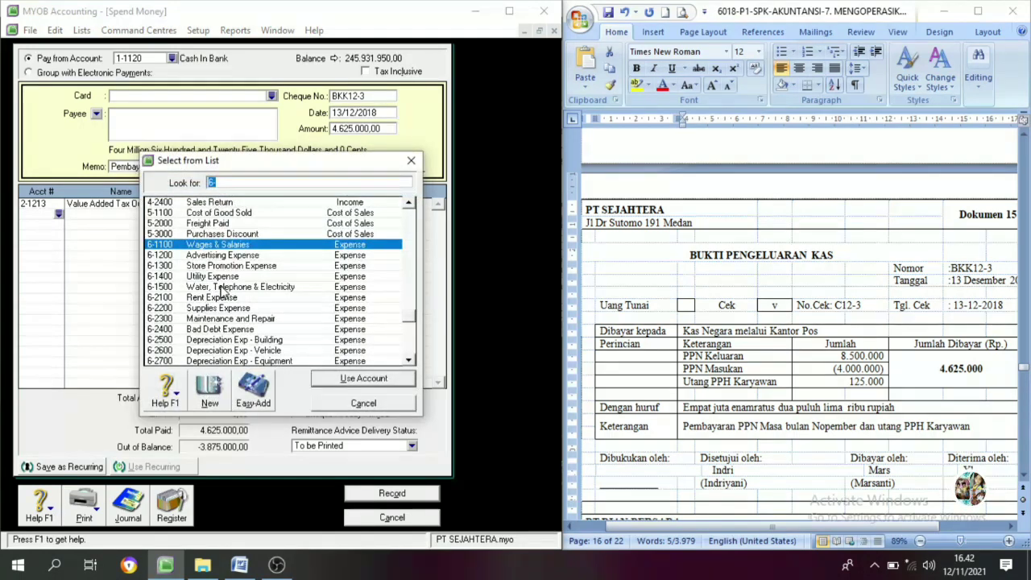
scroll(217, 290, up, 5)
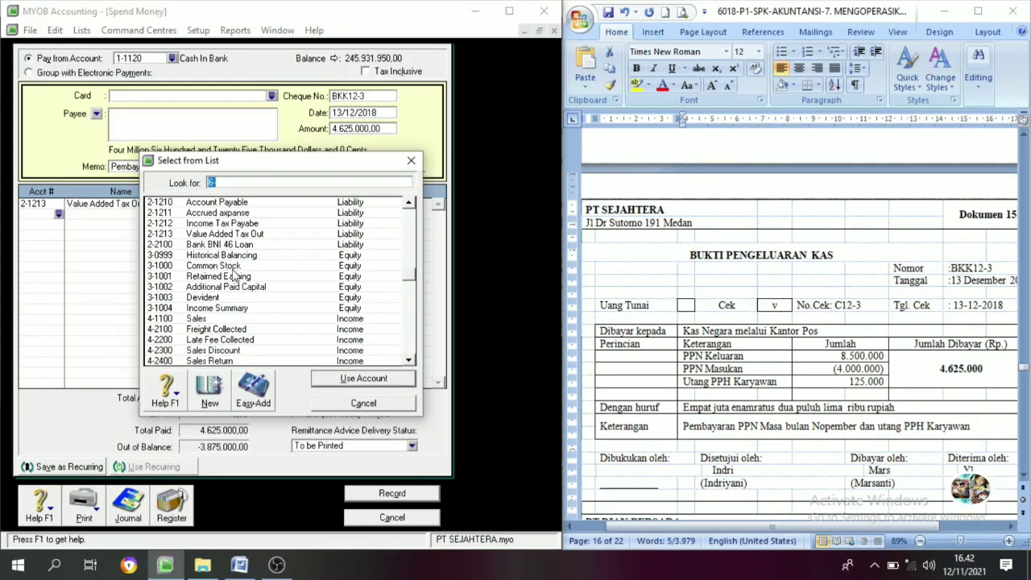
scroll(239, 283, up, 1)
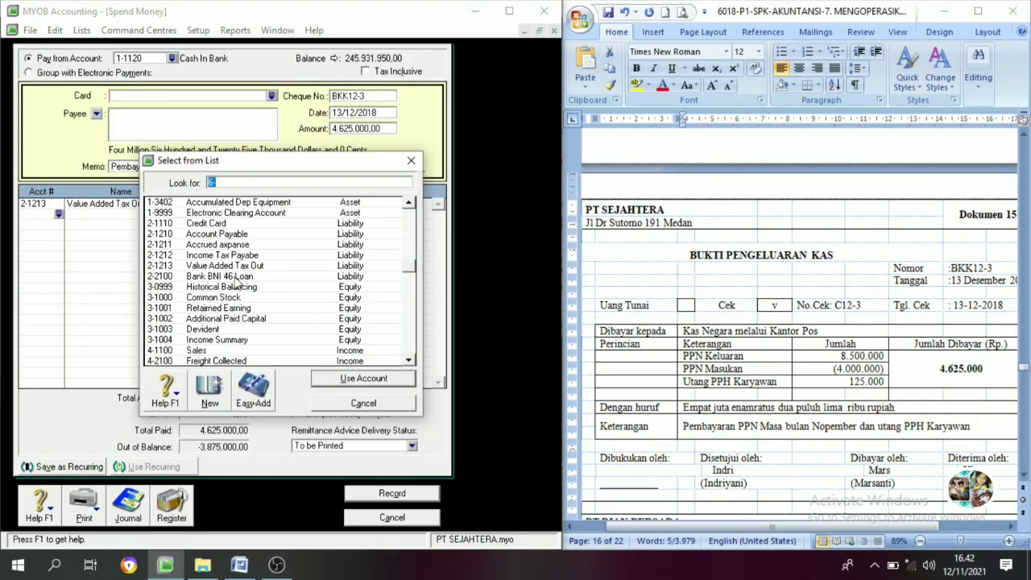
scroll(235, 287, down, 2)
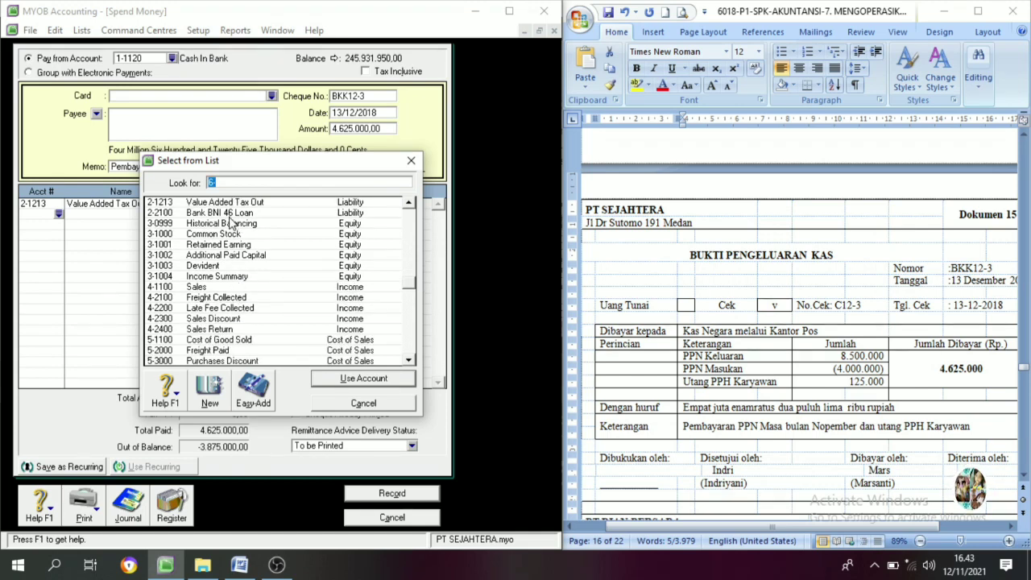
scroll(231, 222, up, 1)
scroll(231, 222, up, 2)
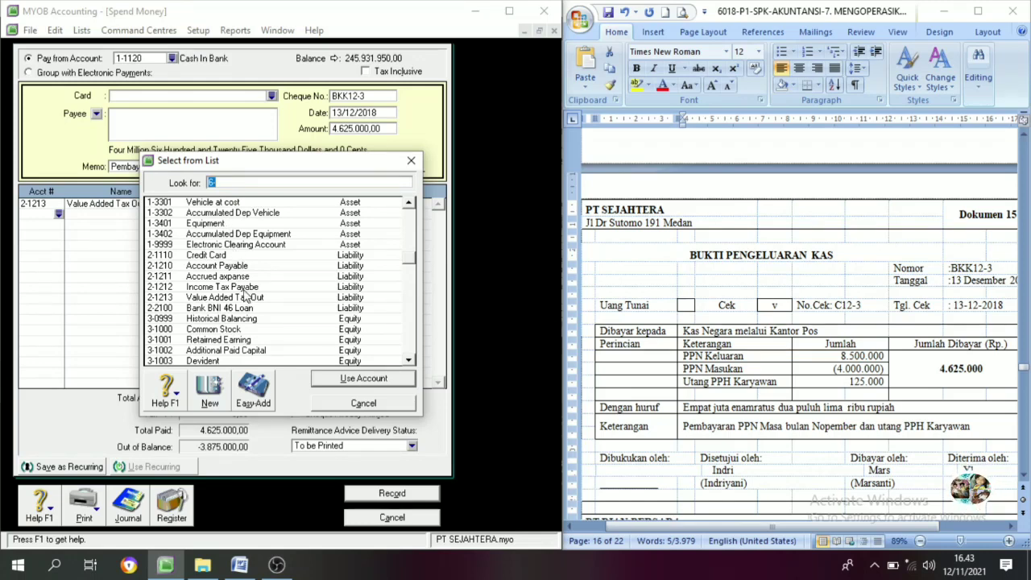
scroll(229, 273, up, 3)
click(228, 244)
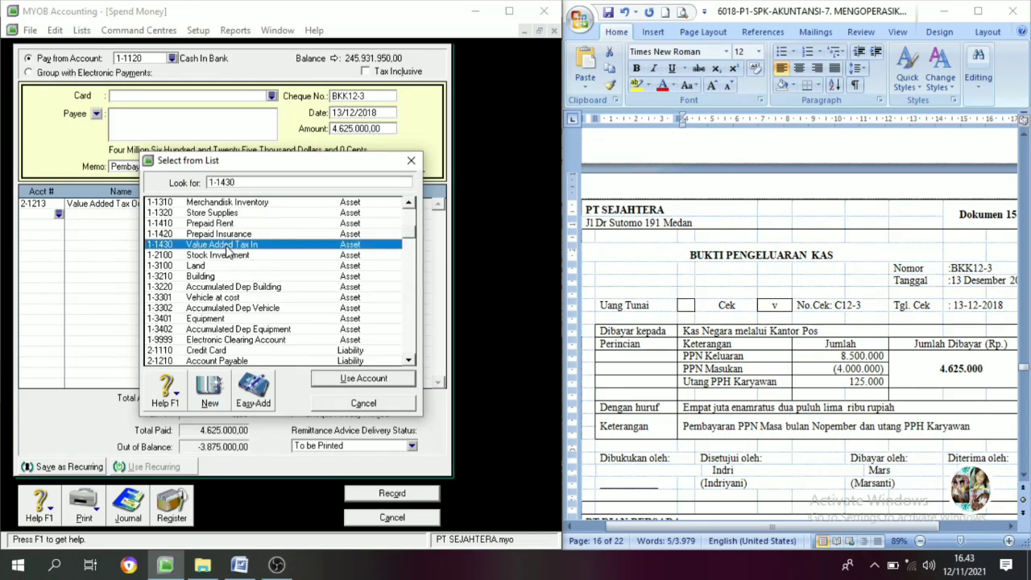
click(352, 380)
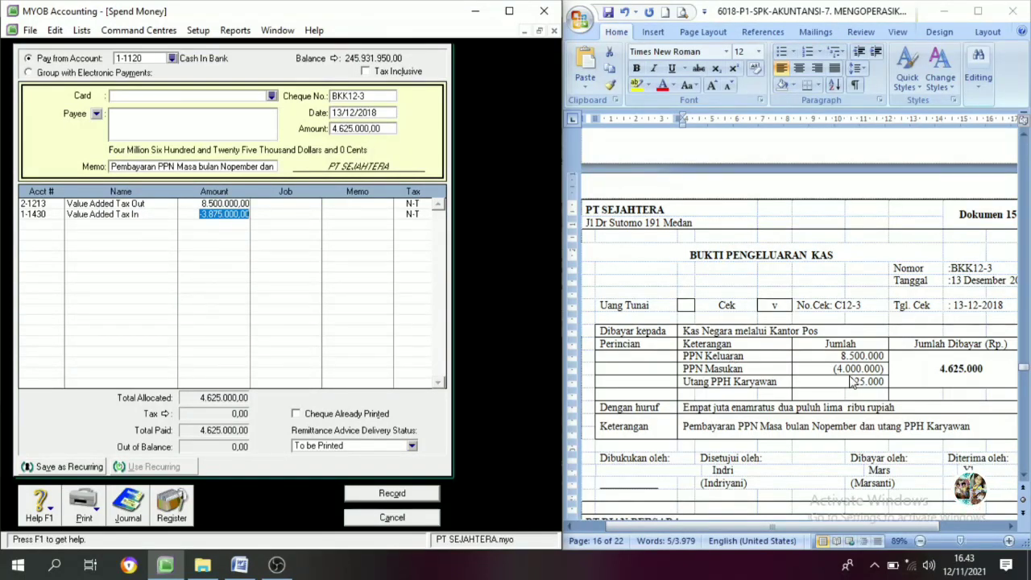
key(BackSpace)
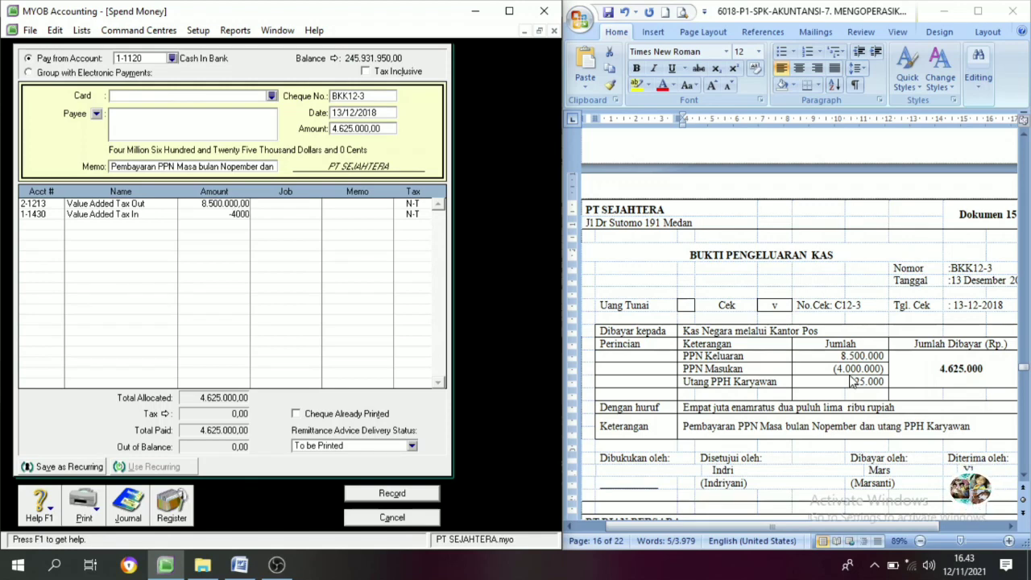
key(Tab)
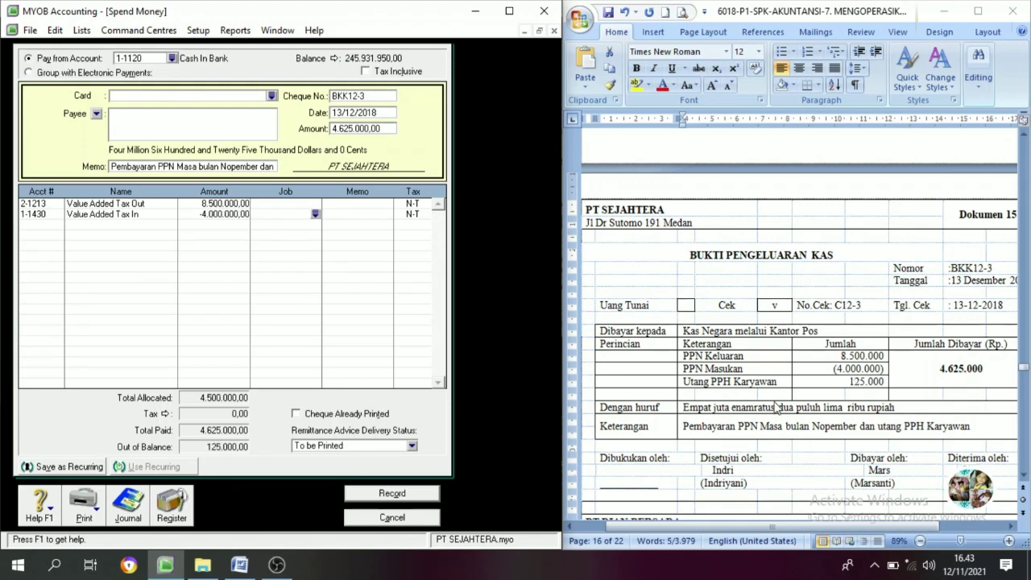
- Allocate the payment's third line to liability account 2-1212 Income Tax Payabe with an amount of 125.000
scroll(765, 401, down, 1)
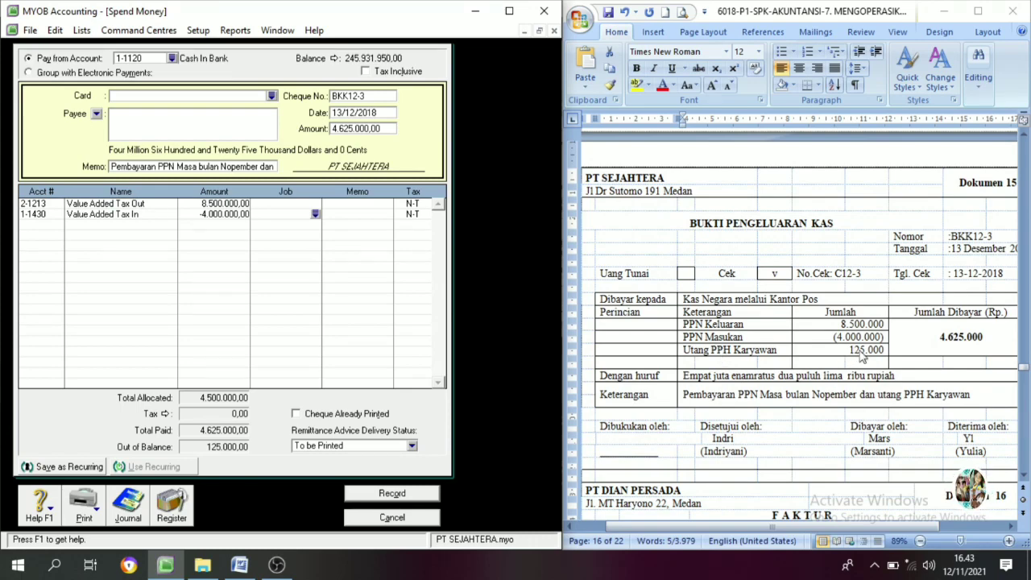
click(52, 227)
text(6)
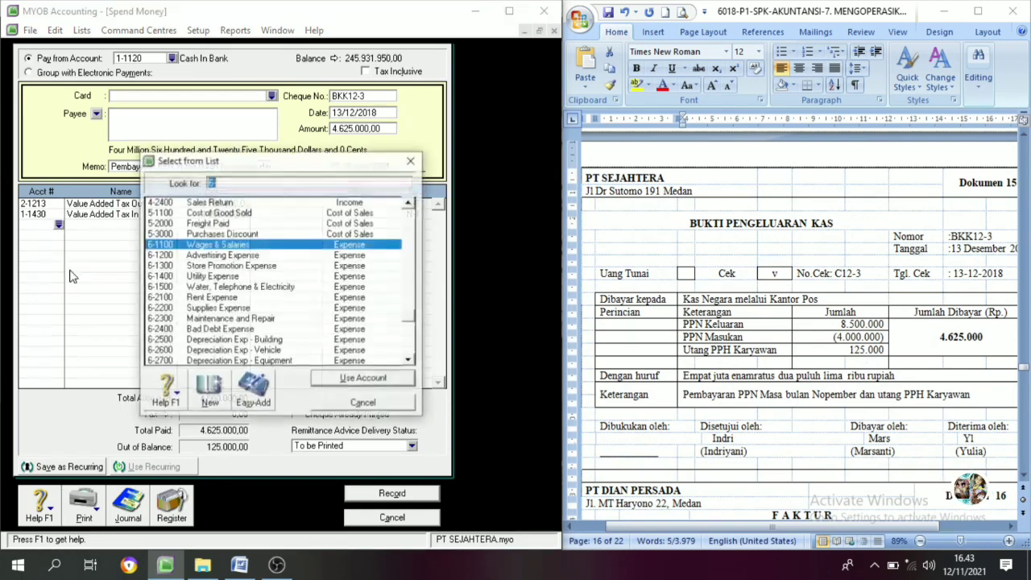
scroll(188, 279, up, 3)
scroll(191, 280, up, 3)
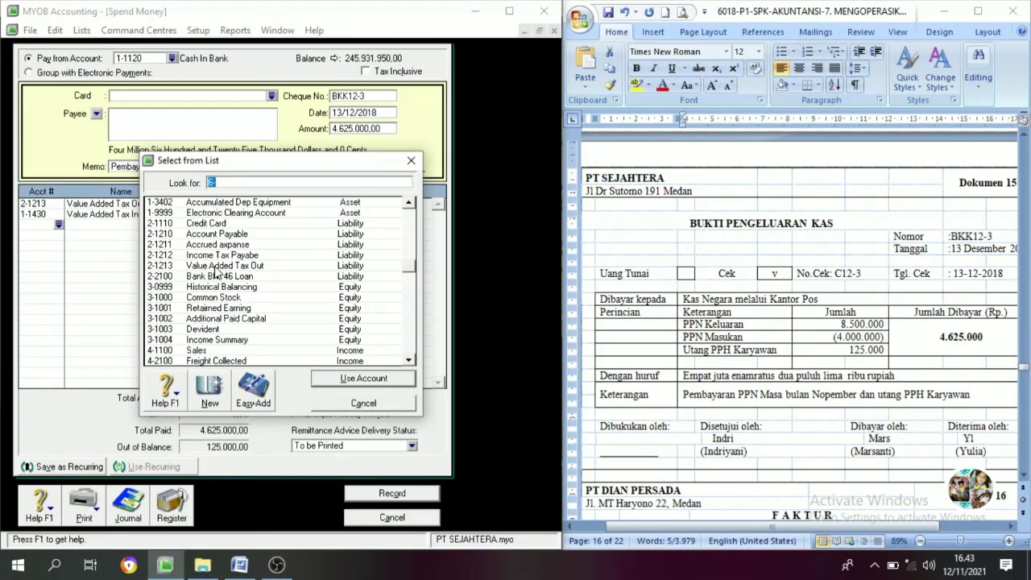
click(218, 256)
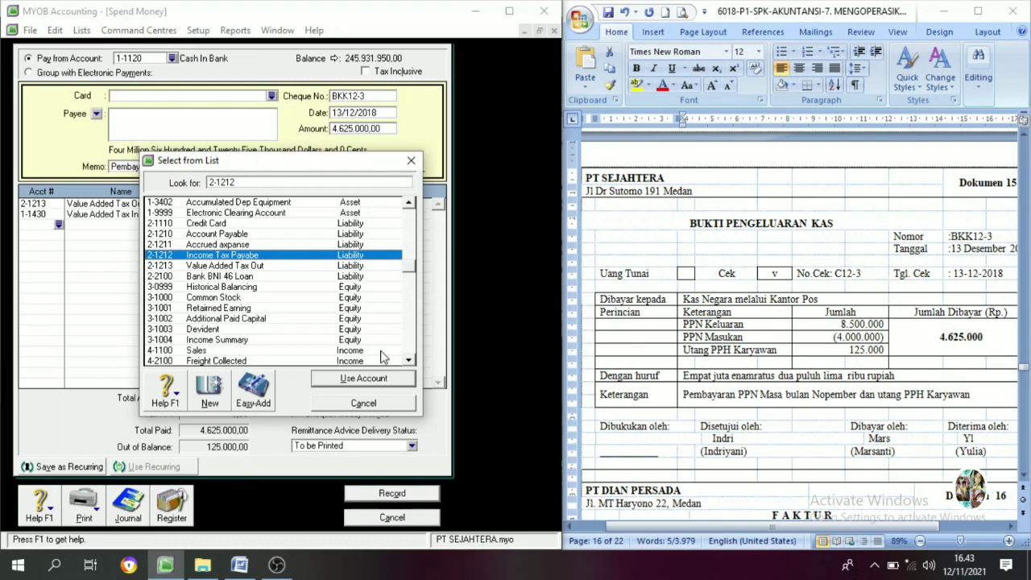
click(363, 378)
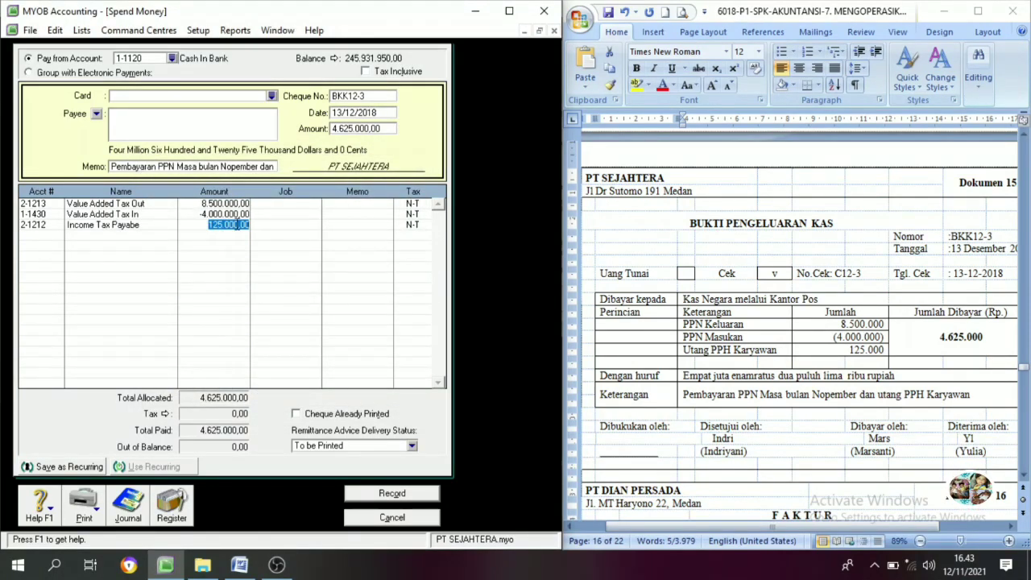
click(228, 244)
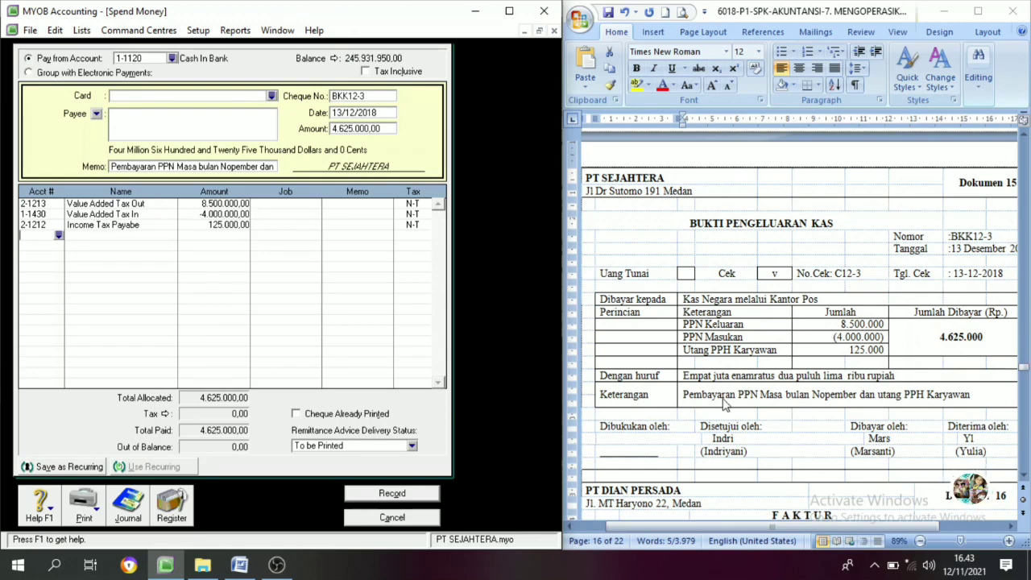
- Compare the BKK12-3 payment's memo and total with the description and amount paid in Dokumen 15 in Word
click(709, 399)
click(693, 395)
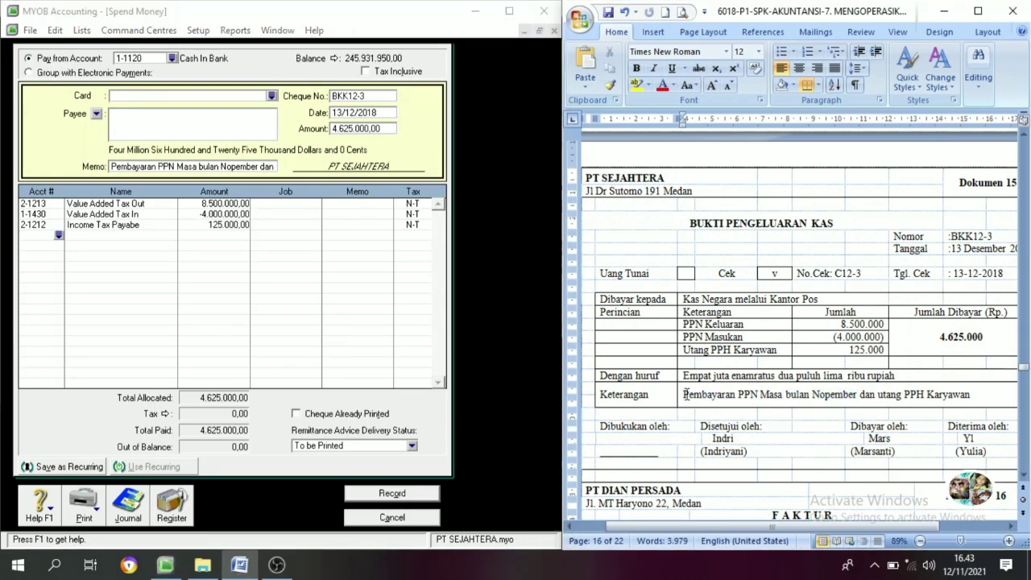
drag(685, 395, 846, 401)
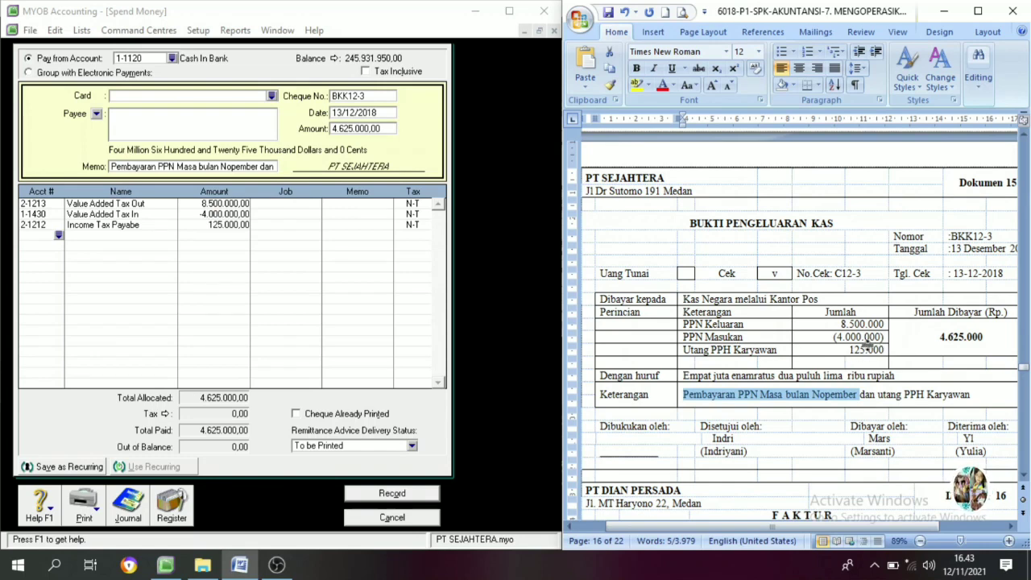
drag(941, 336, 985, 337)
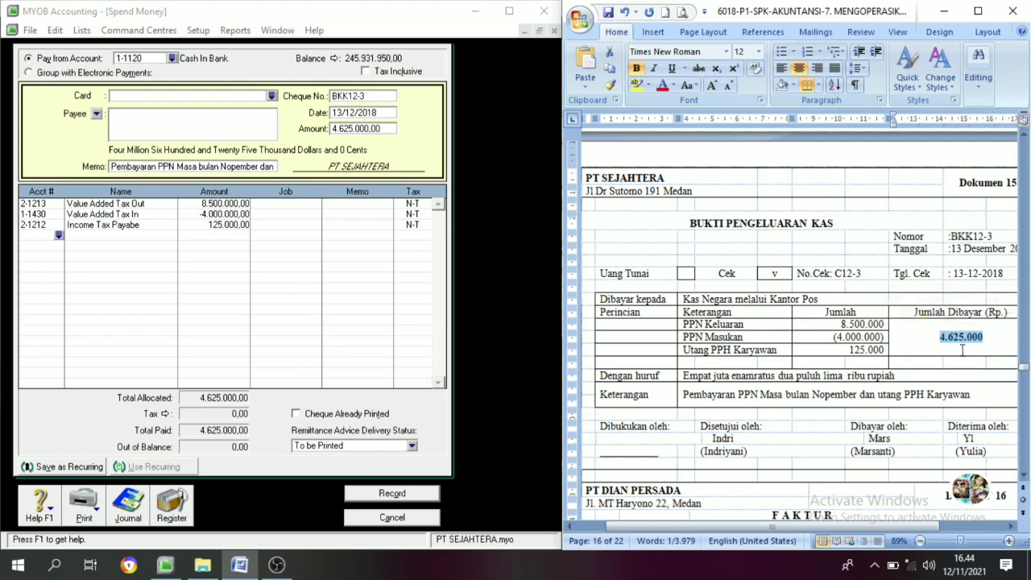
click(229, 275)
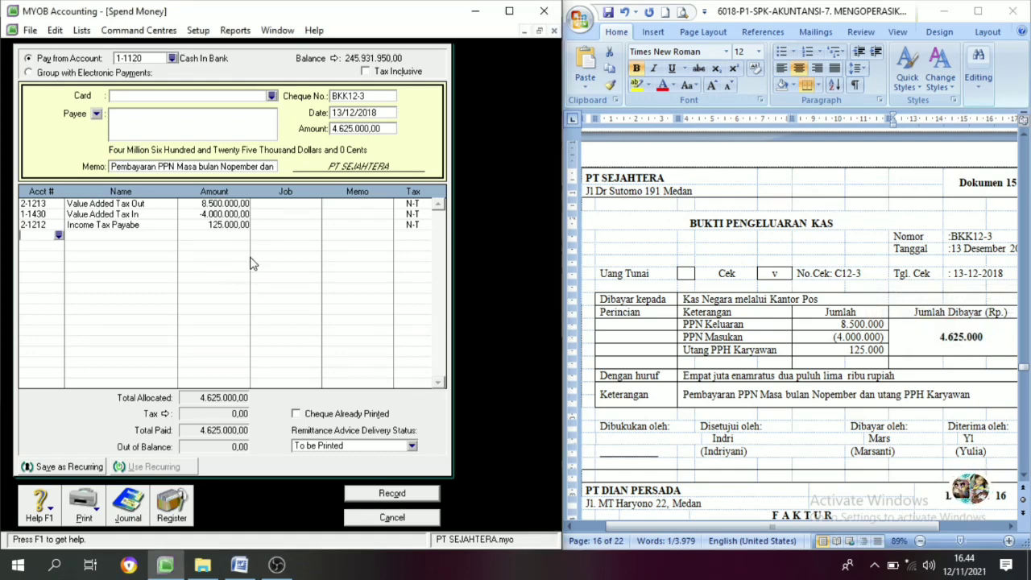
- Record the BKK12-3 payment, leave Spend Money and maximize the MYOB window
click(388, 496)
click(403, 520)
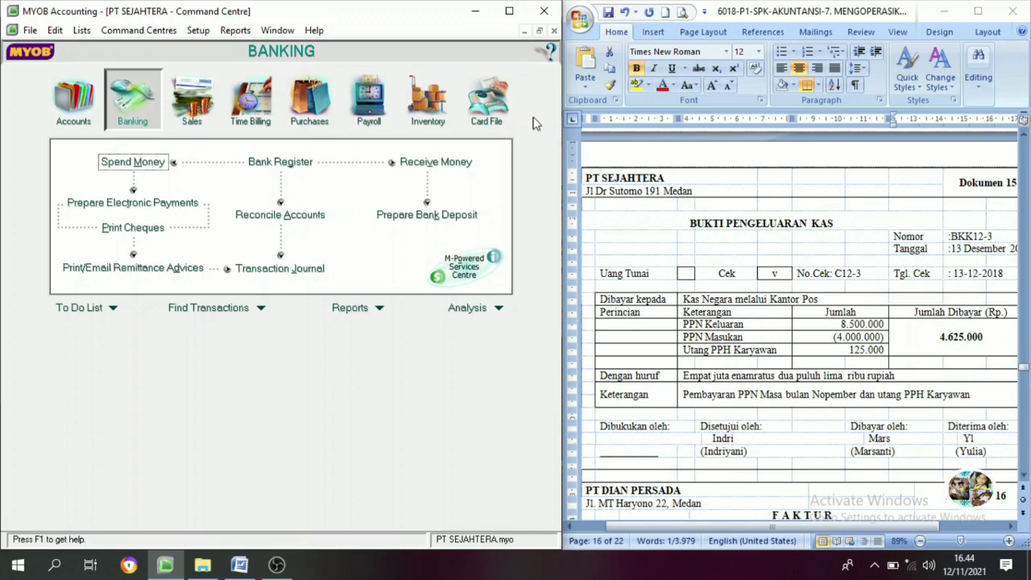
click(509, 12)
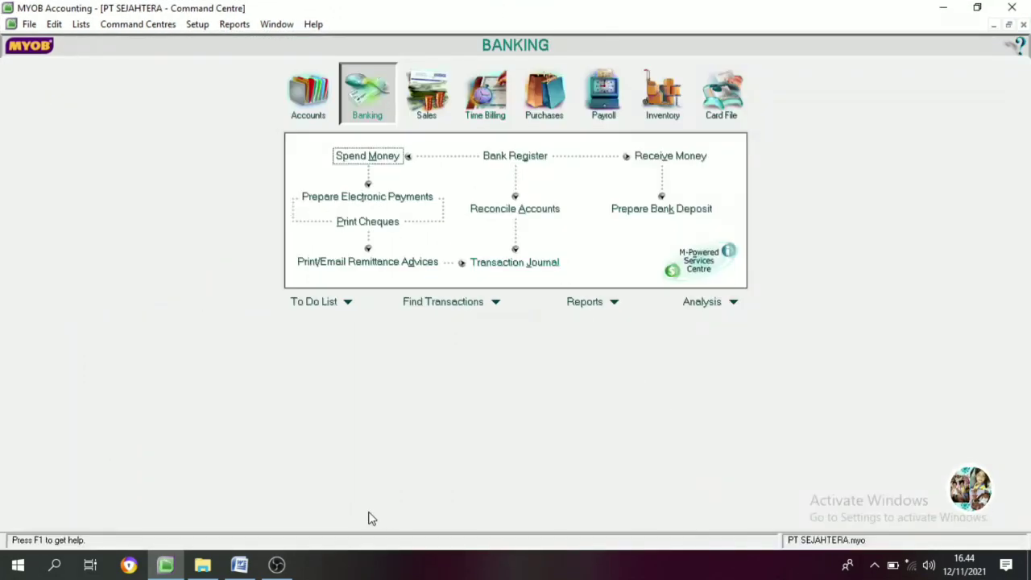